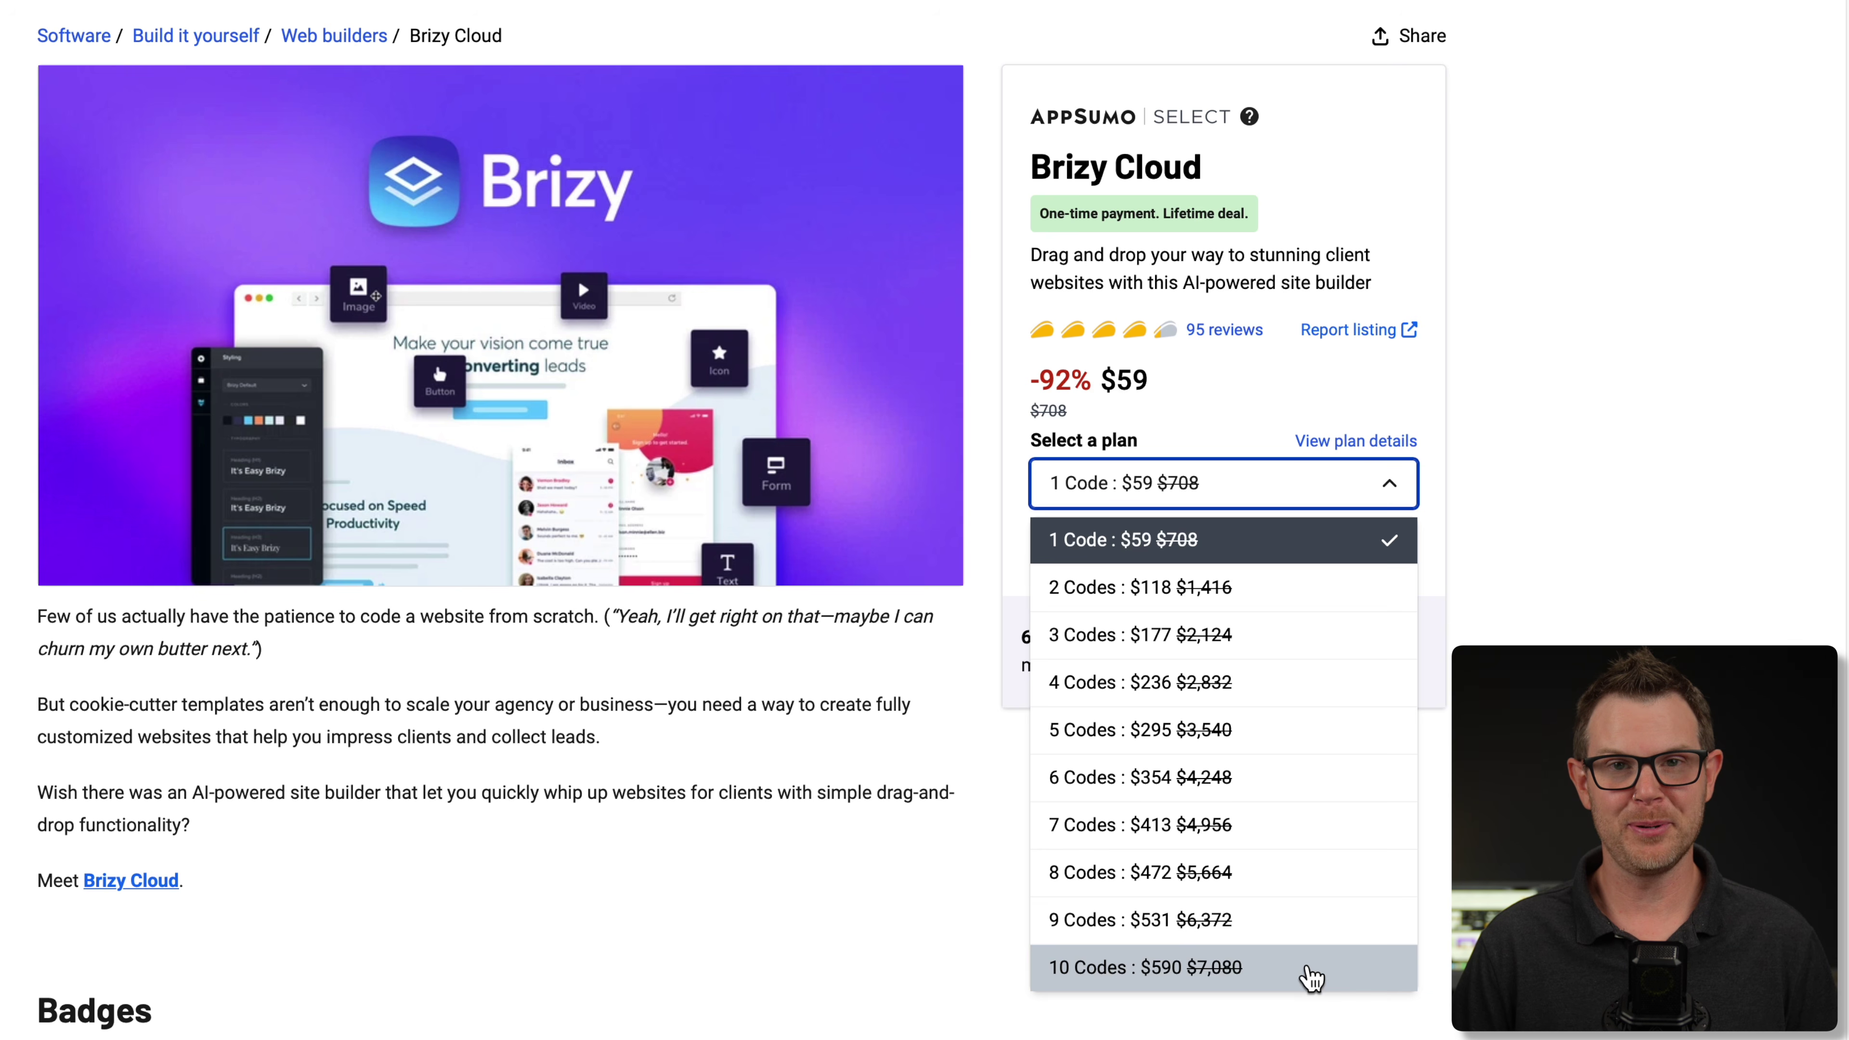
# - Close the plan list, keeping the 1 Code $59 Brizy Cloud plan selected
pyautogui.press('Escape')
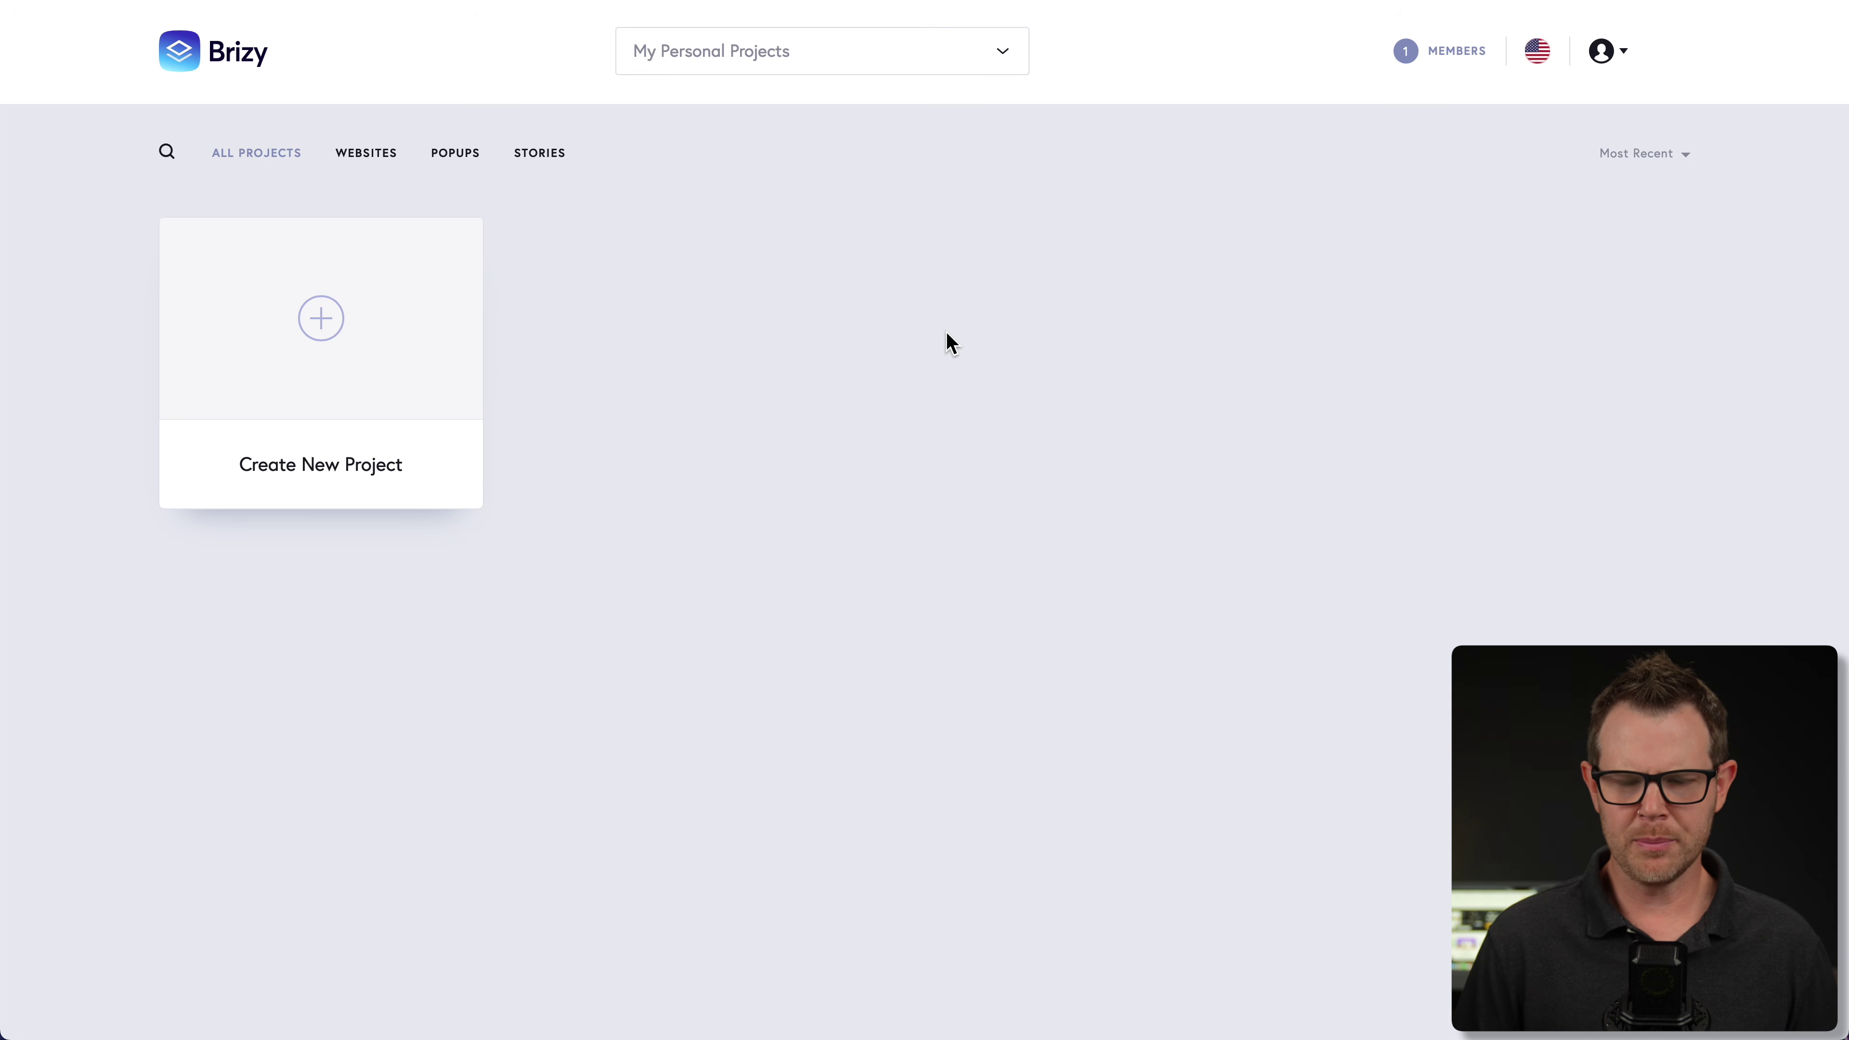
pyautogui.click(660, 50)
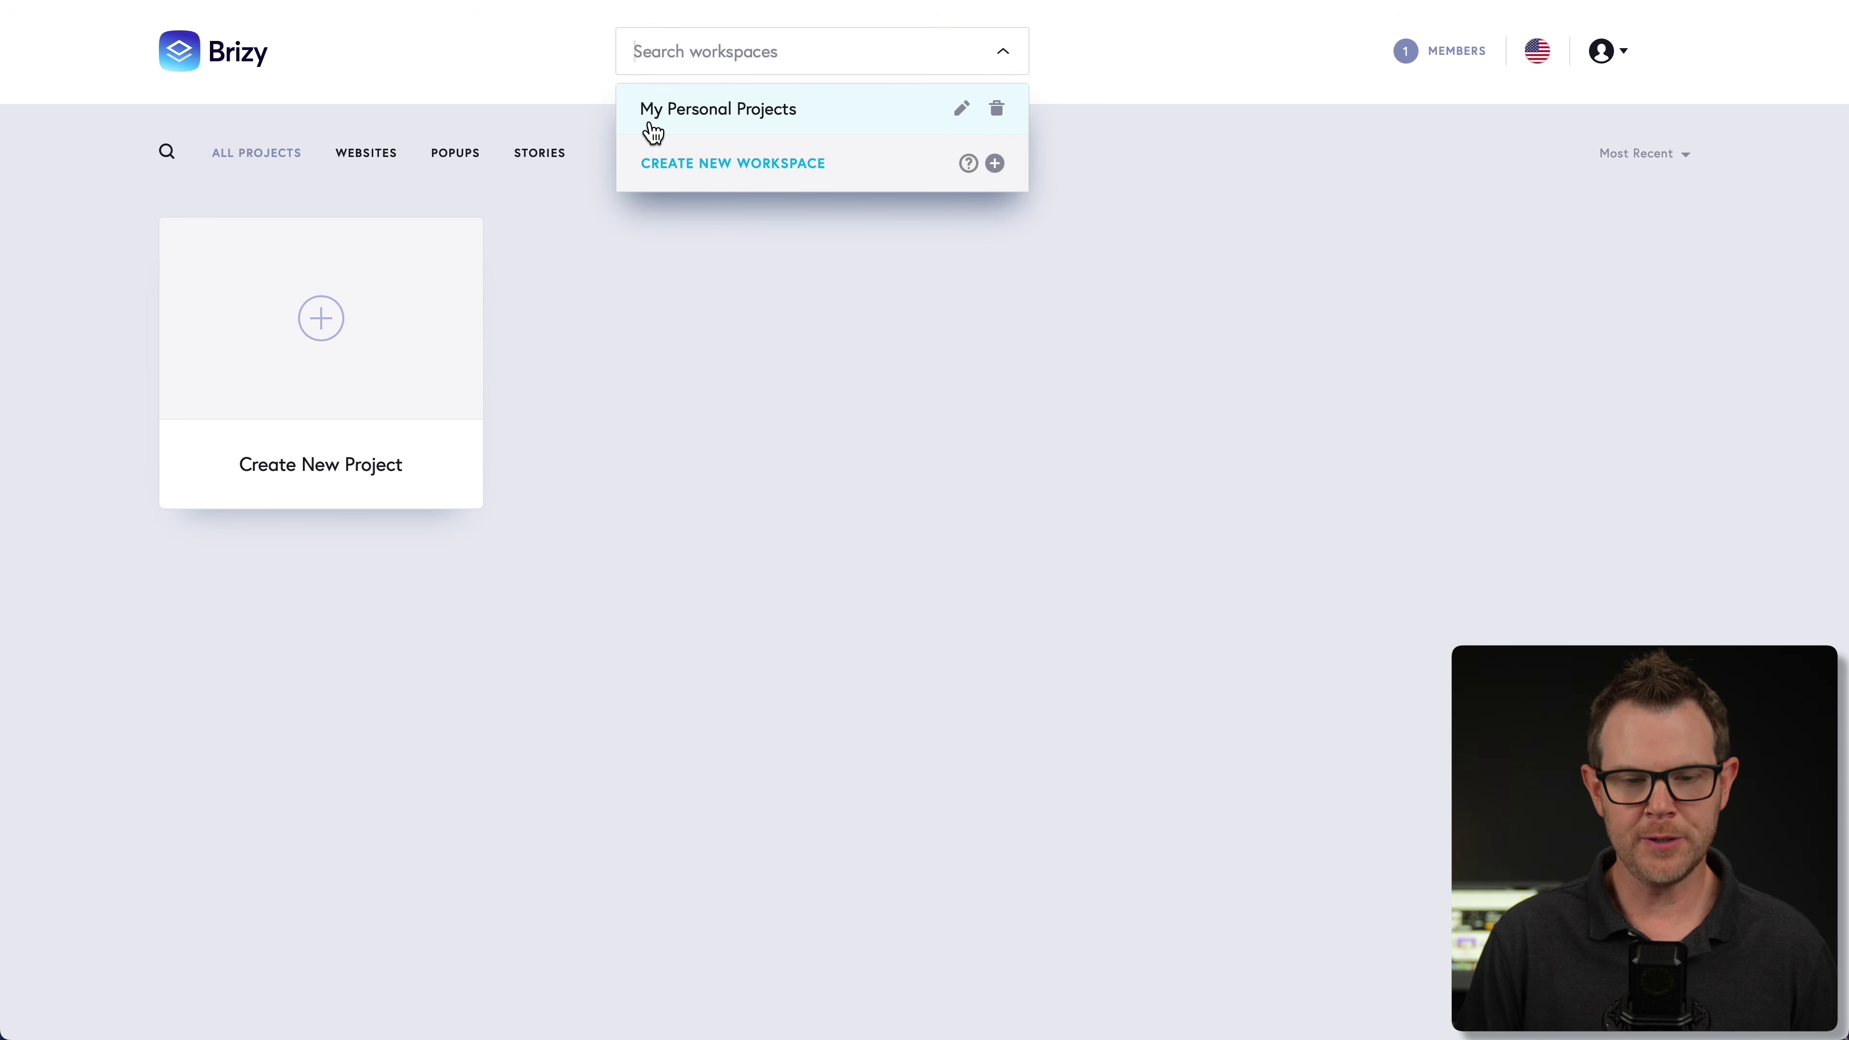
pyautogui.click(669, 175)
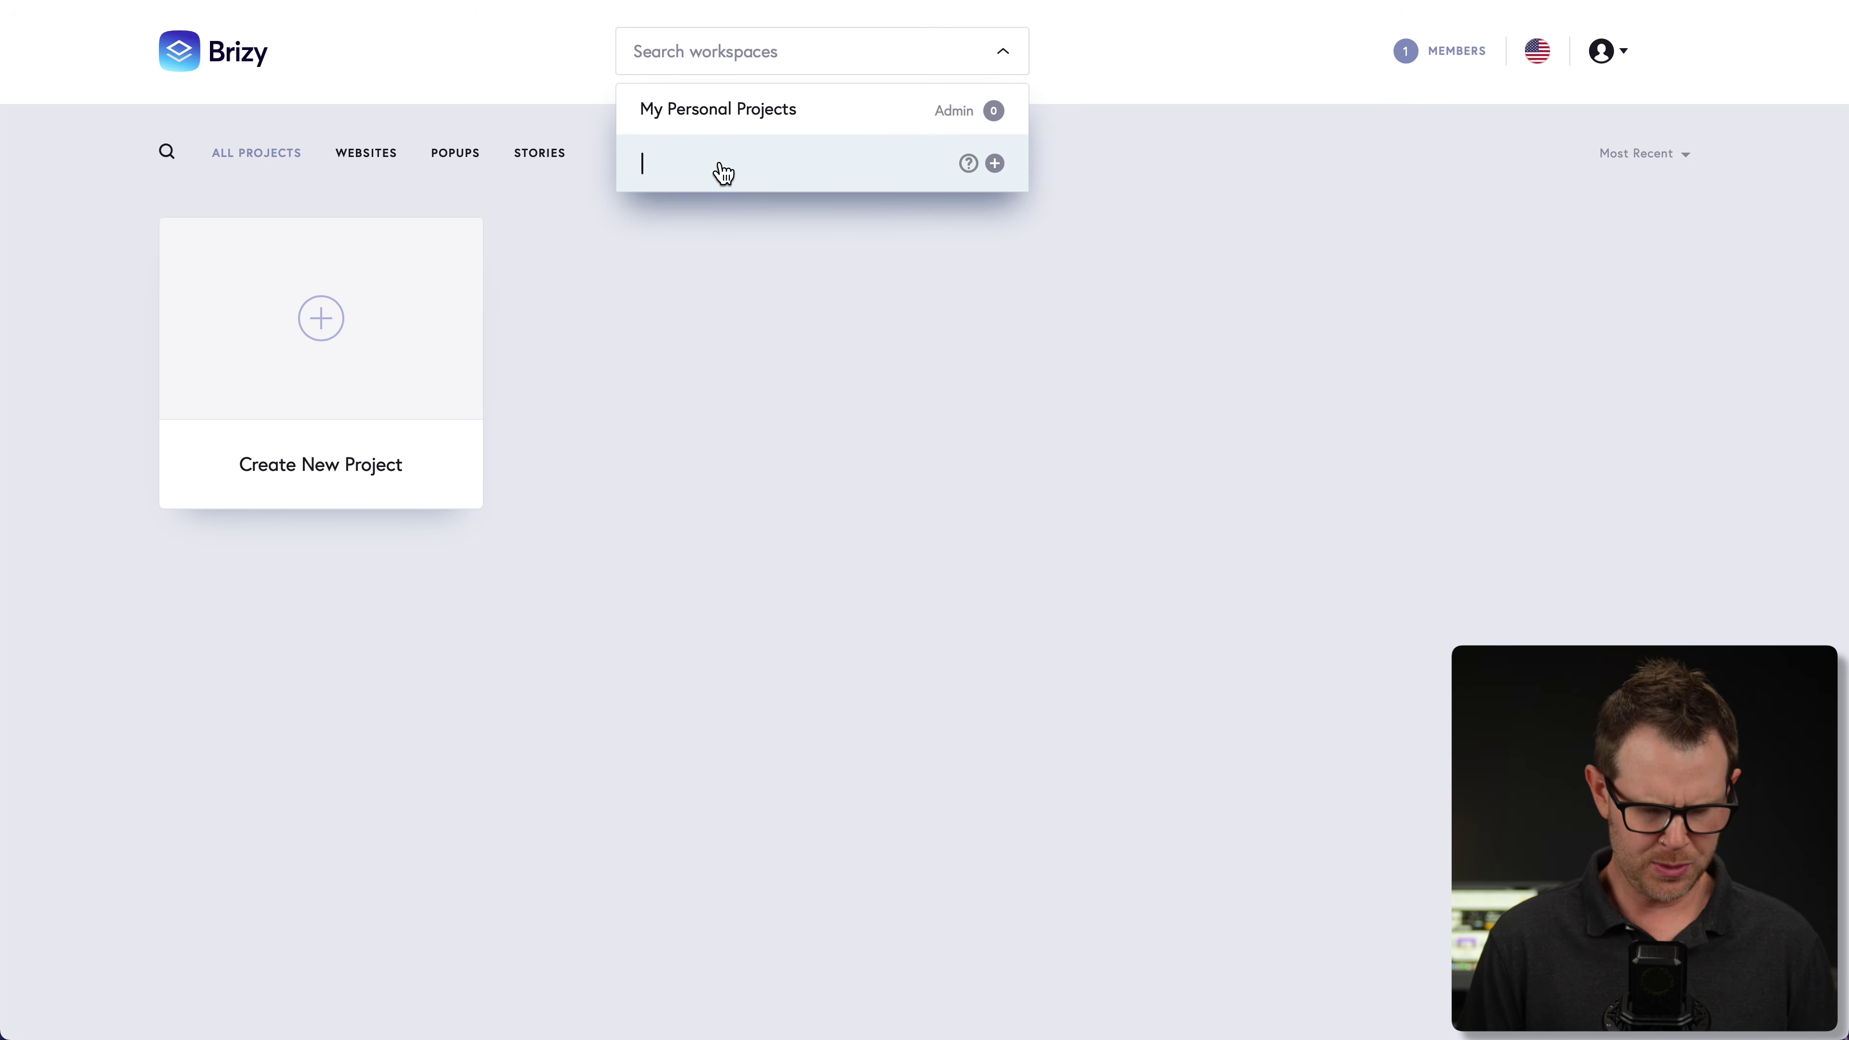
pyautogui.write('Pizza Shop')
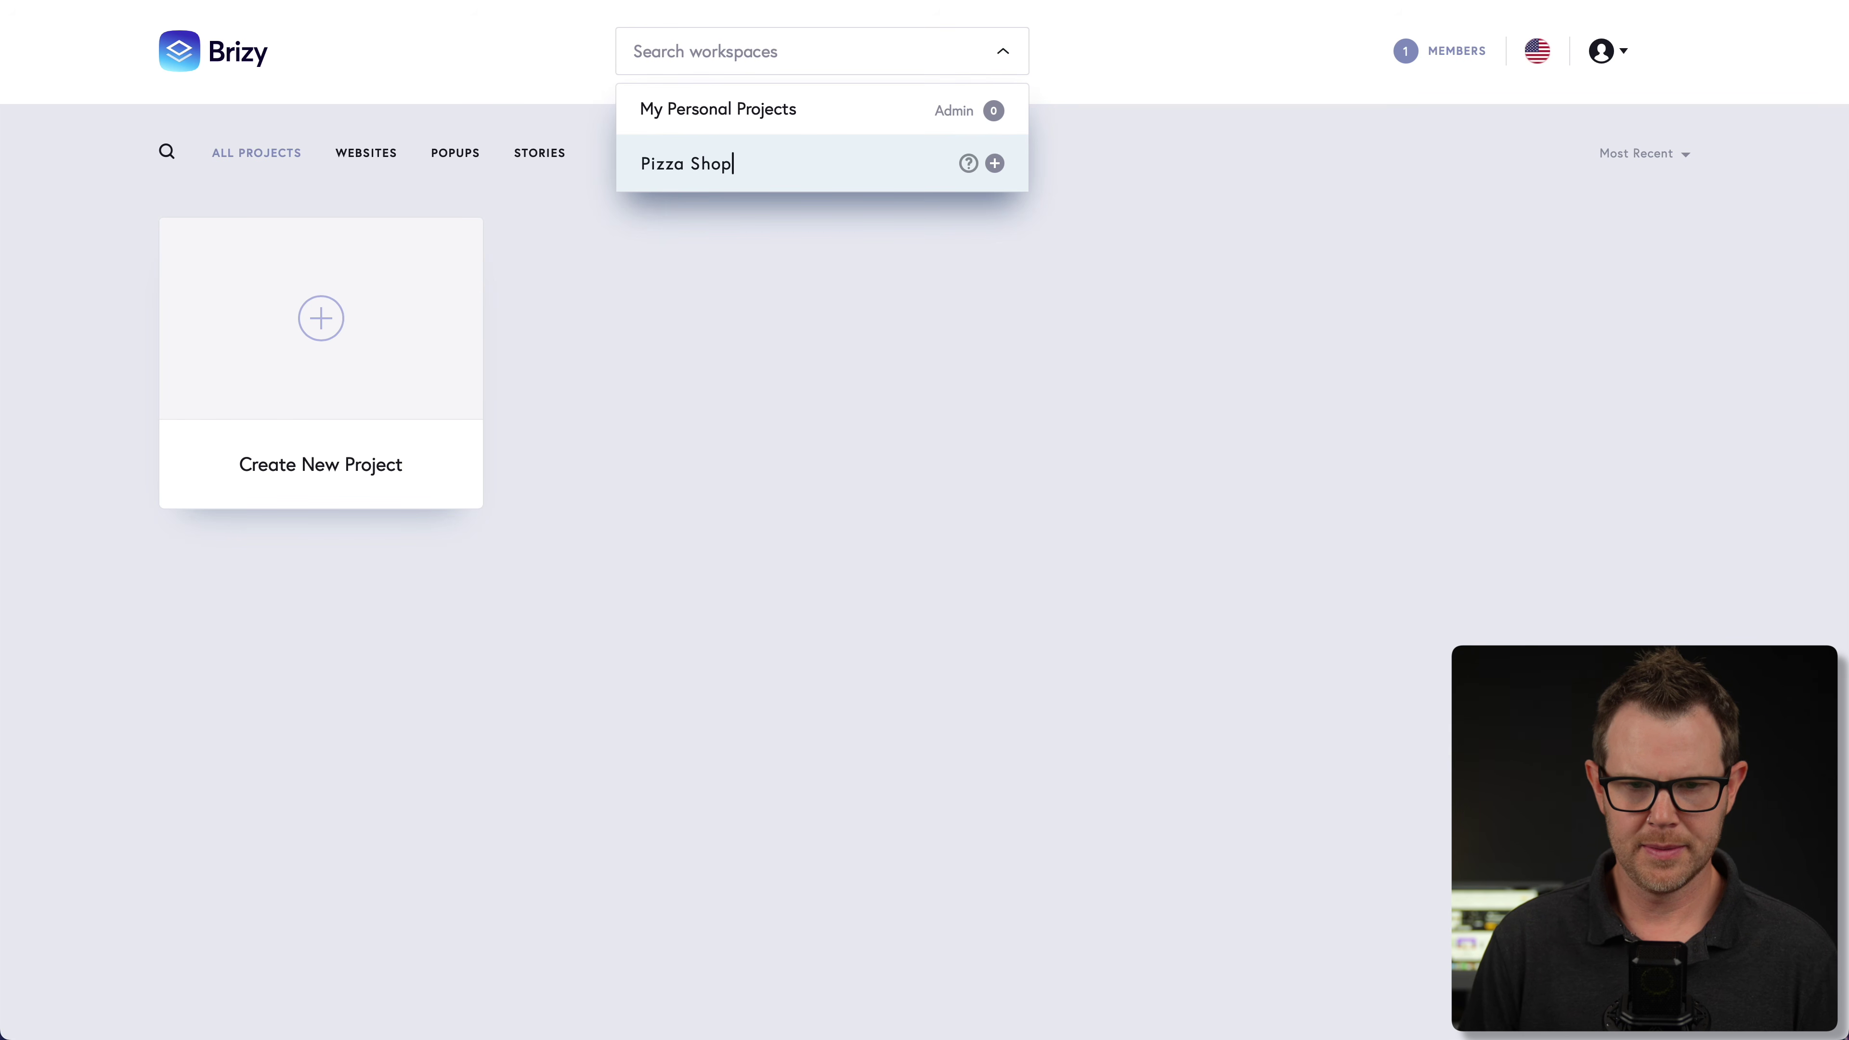
pyautogui.press('Escape')
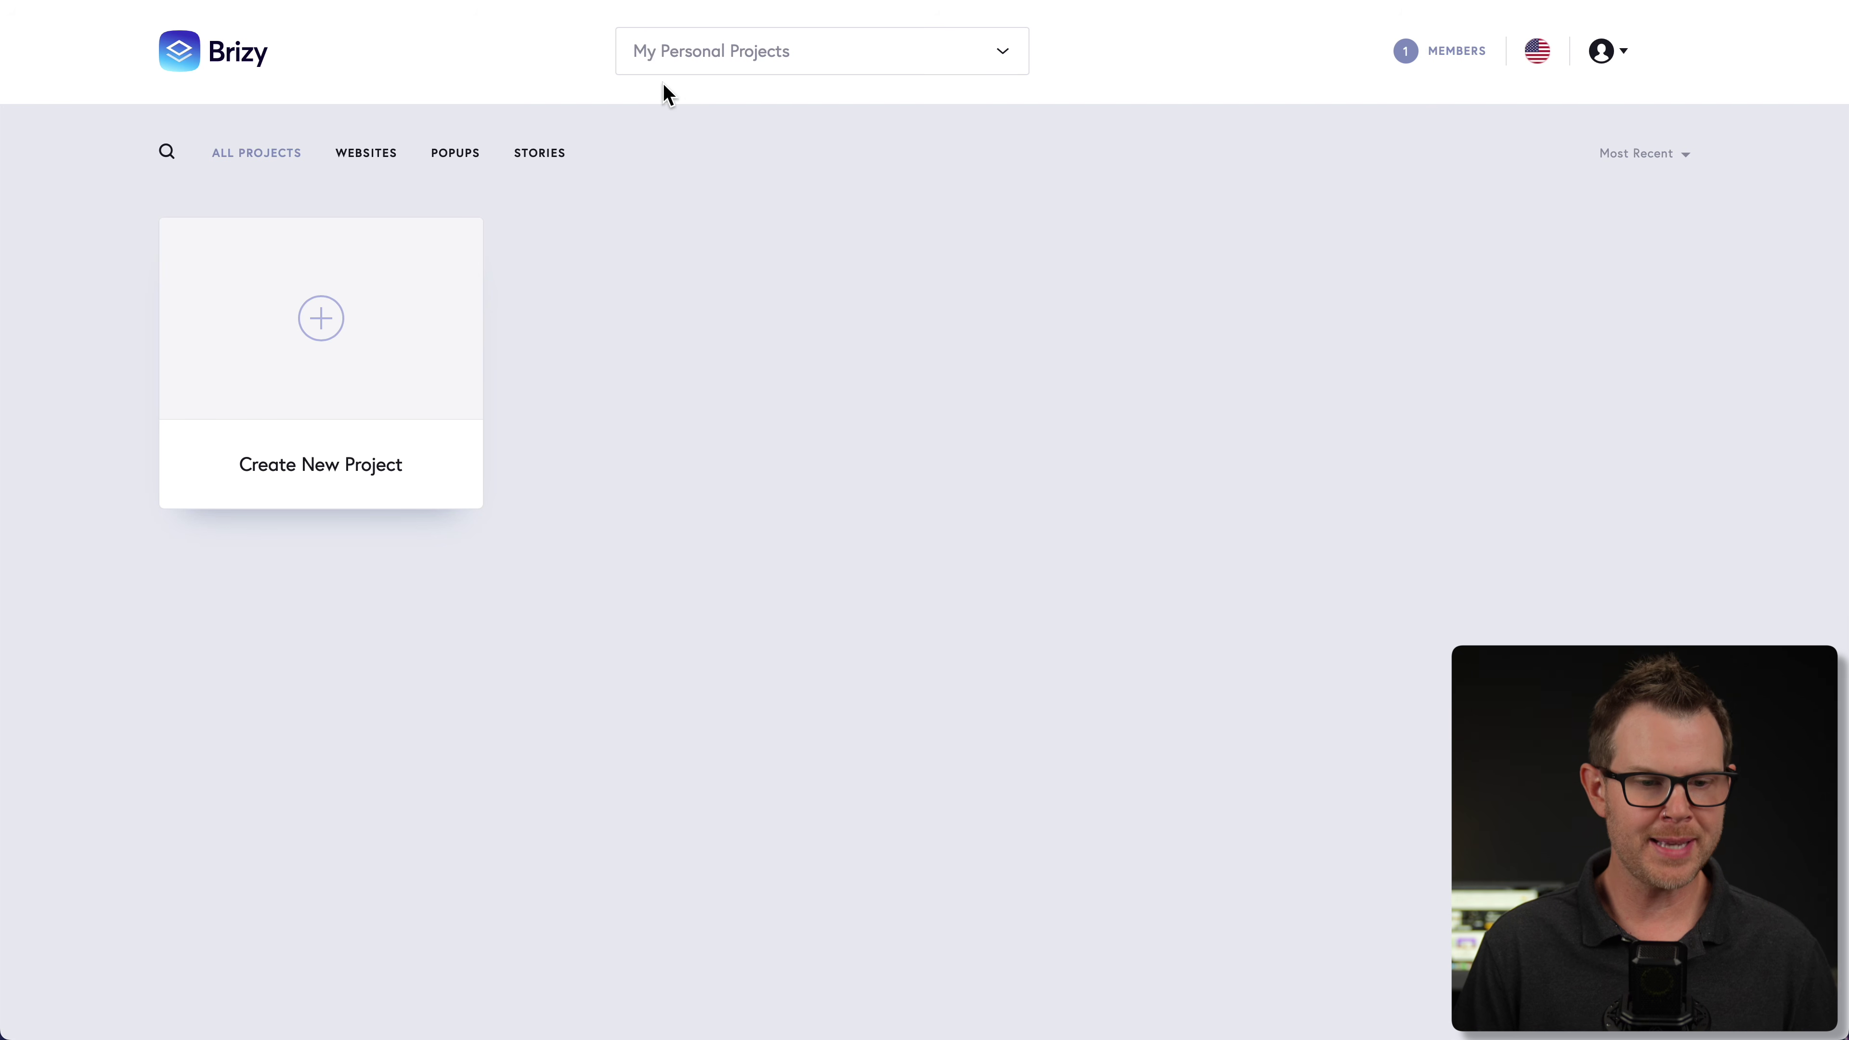
# - Start a new Website & Landing Page project from a ready-made template
pyautogui.click(329, 316)
pyautogui.click(568, 659)
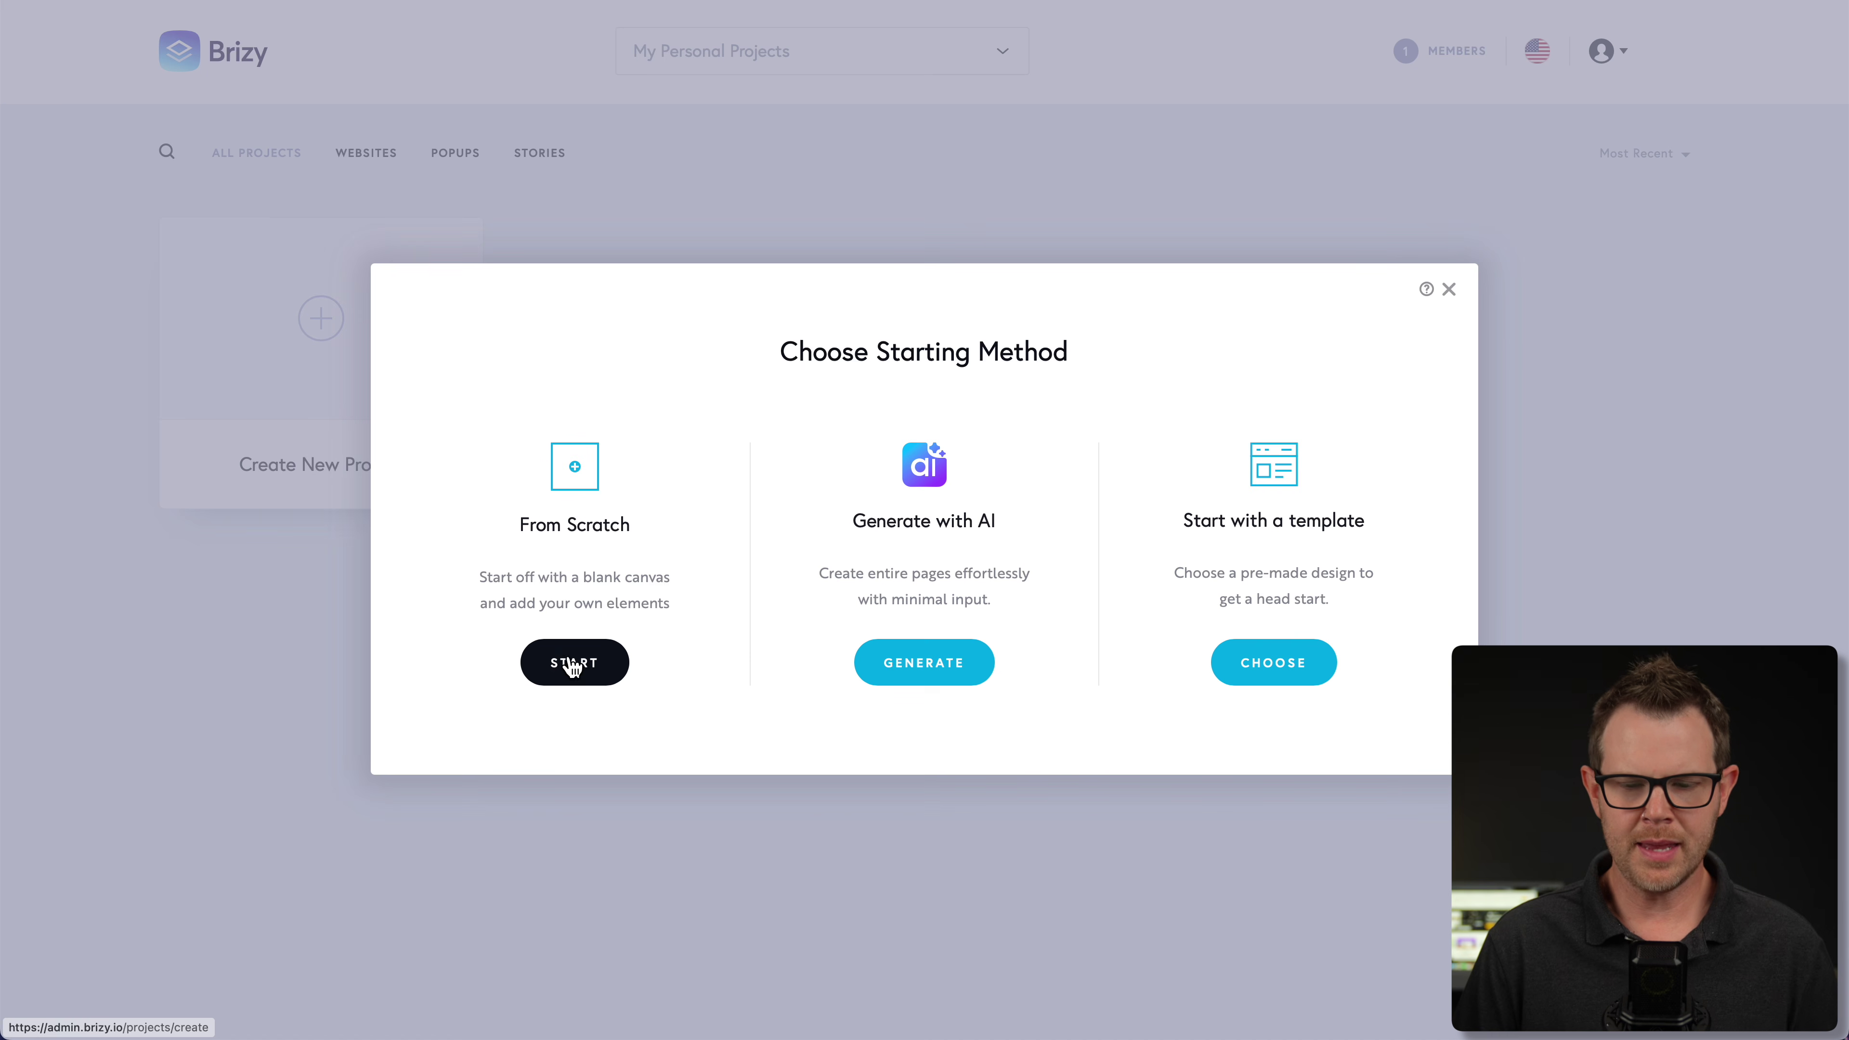
pyautogui.click(1276, 661)
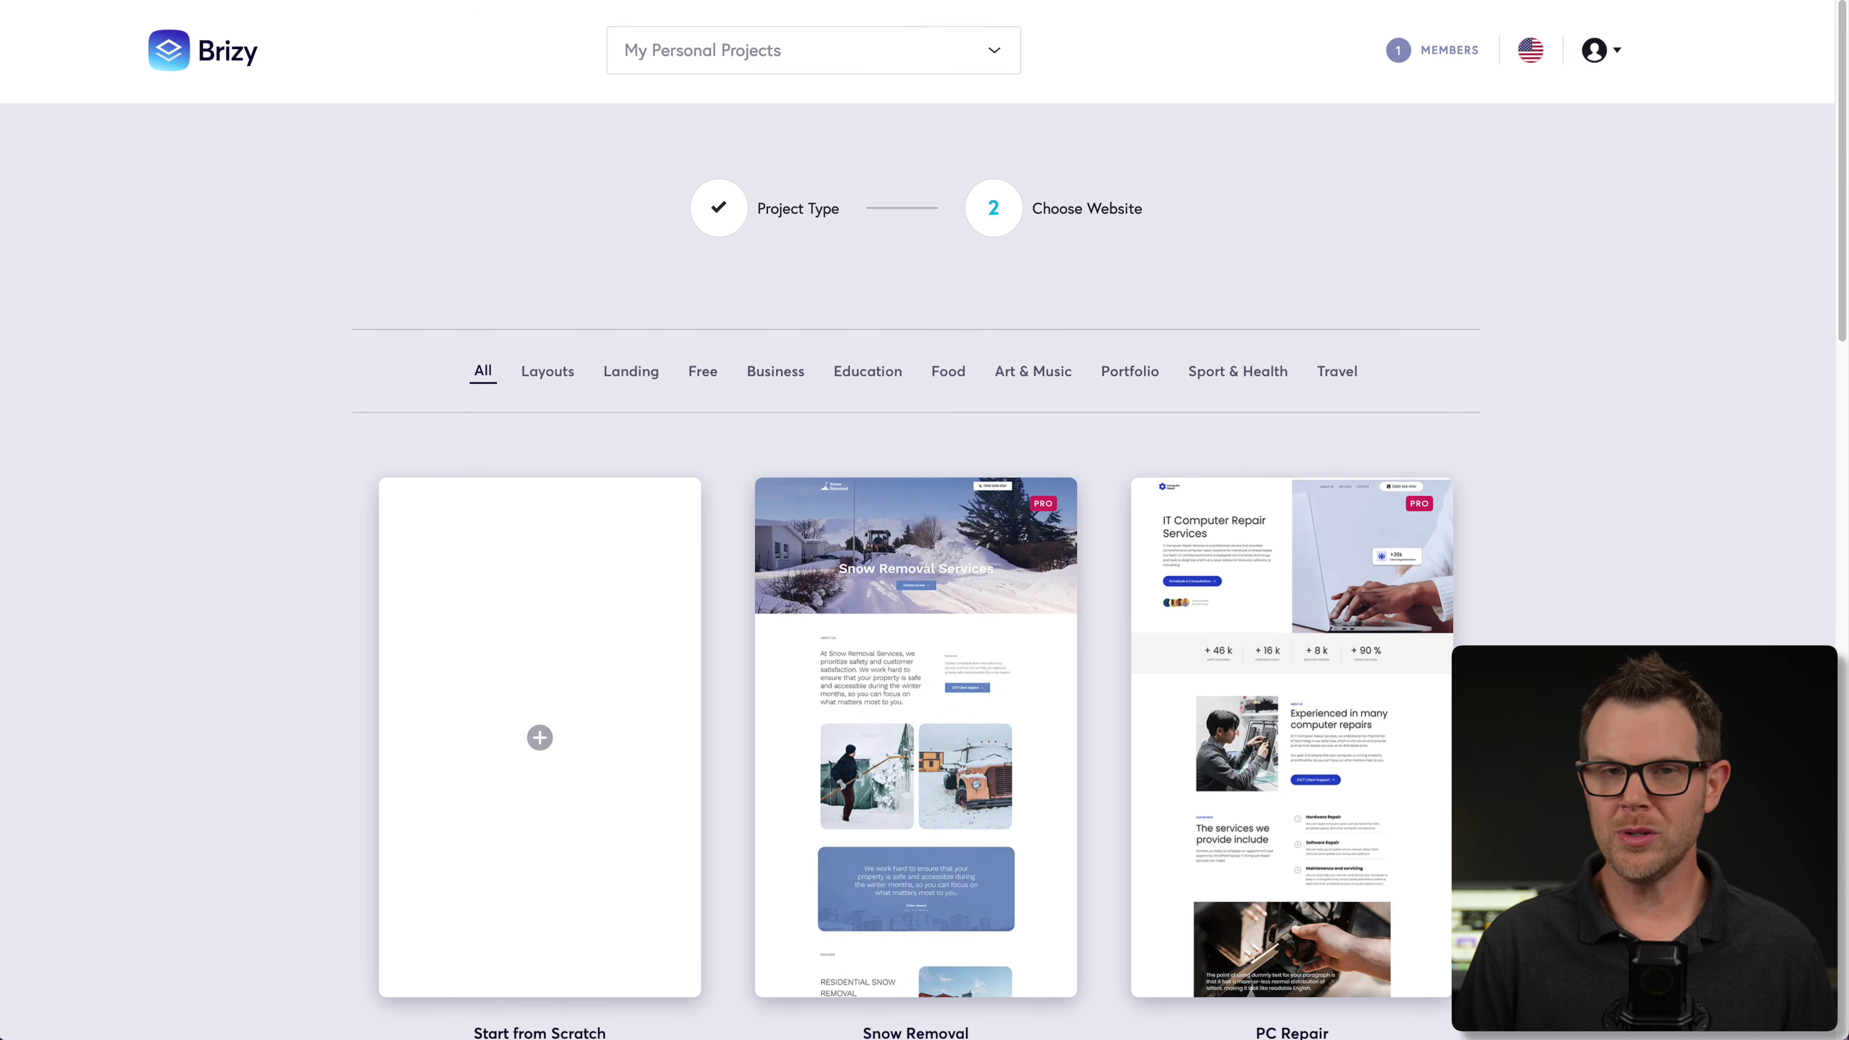
# - Scroll the template gallery down to the Music Tutor design
pyautogui.scroll(-10, 728, 510)
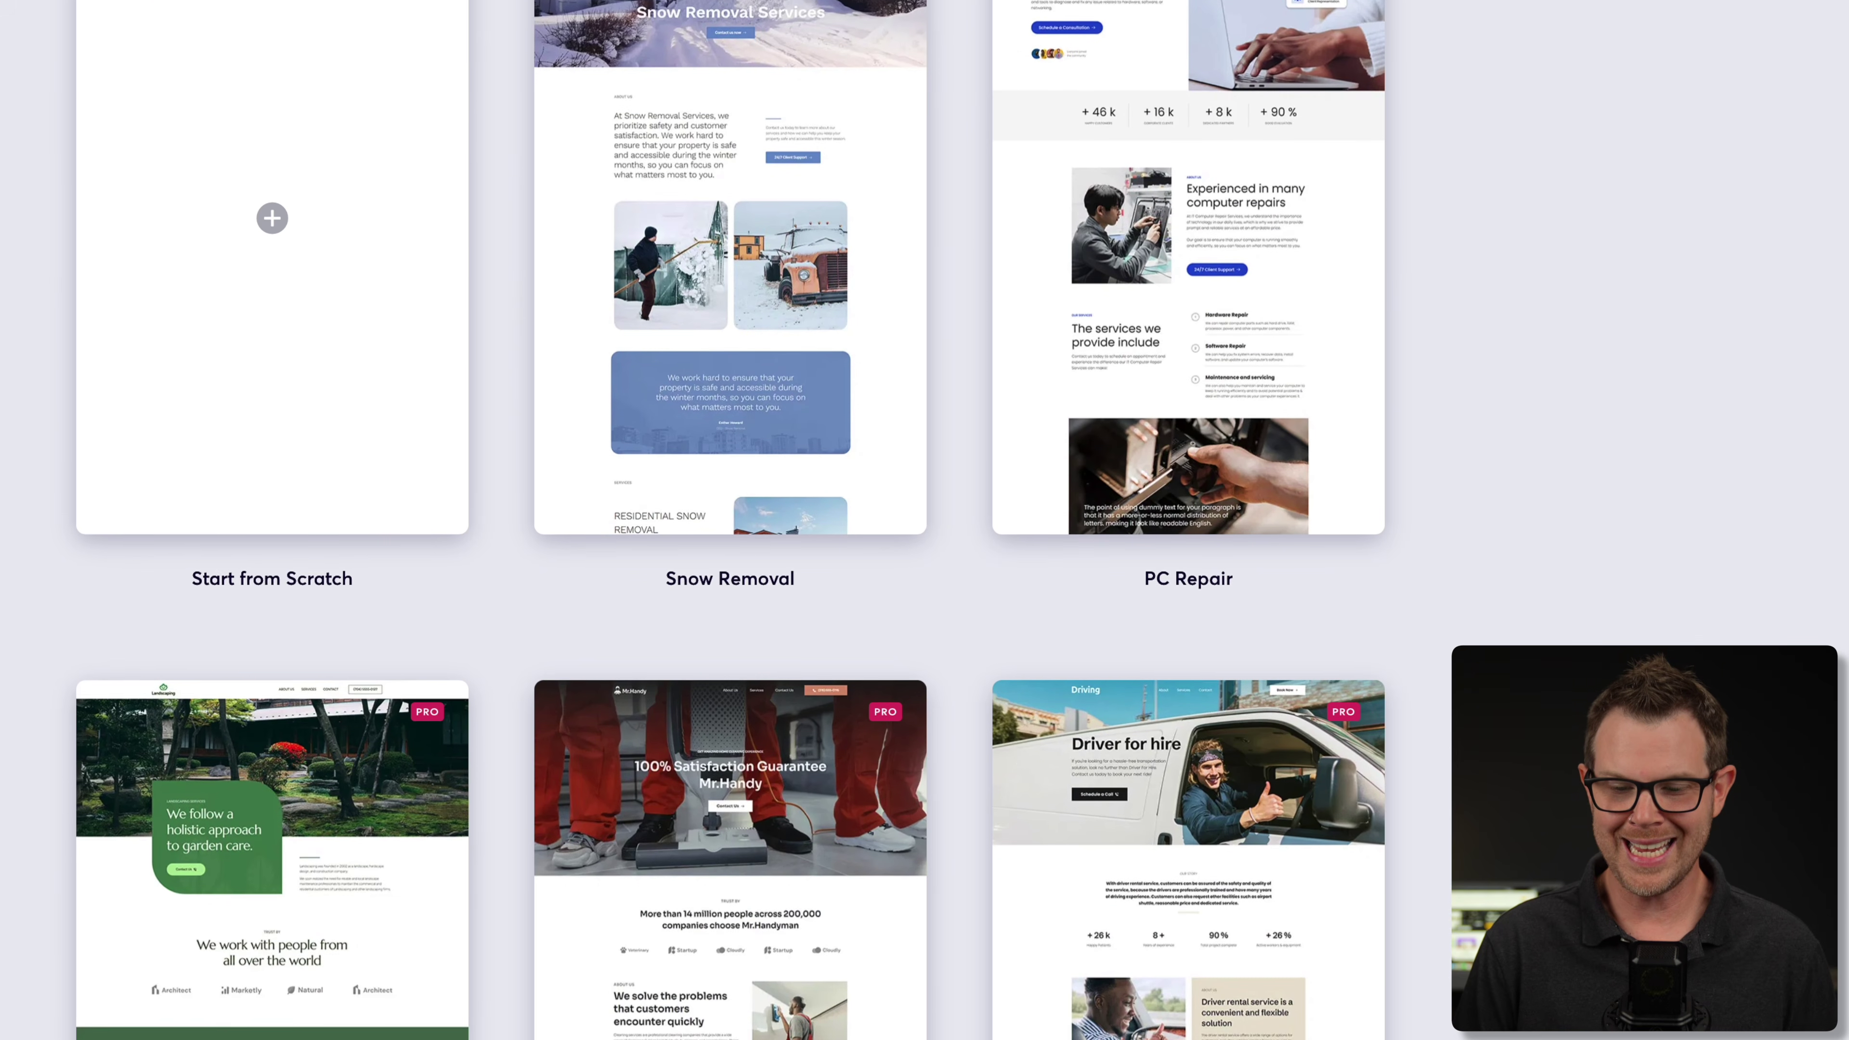
pyautogui.scroll(-8, 728, 510)
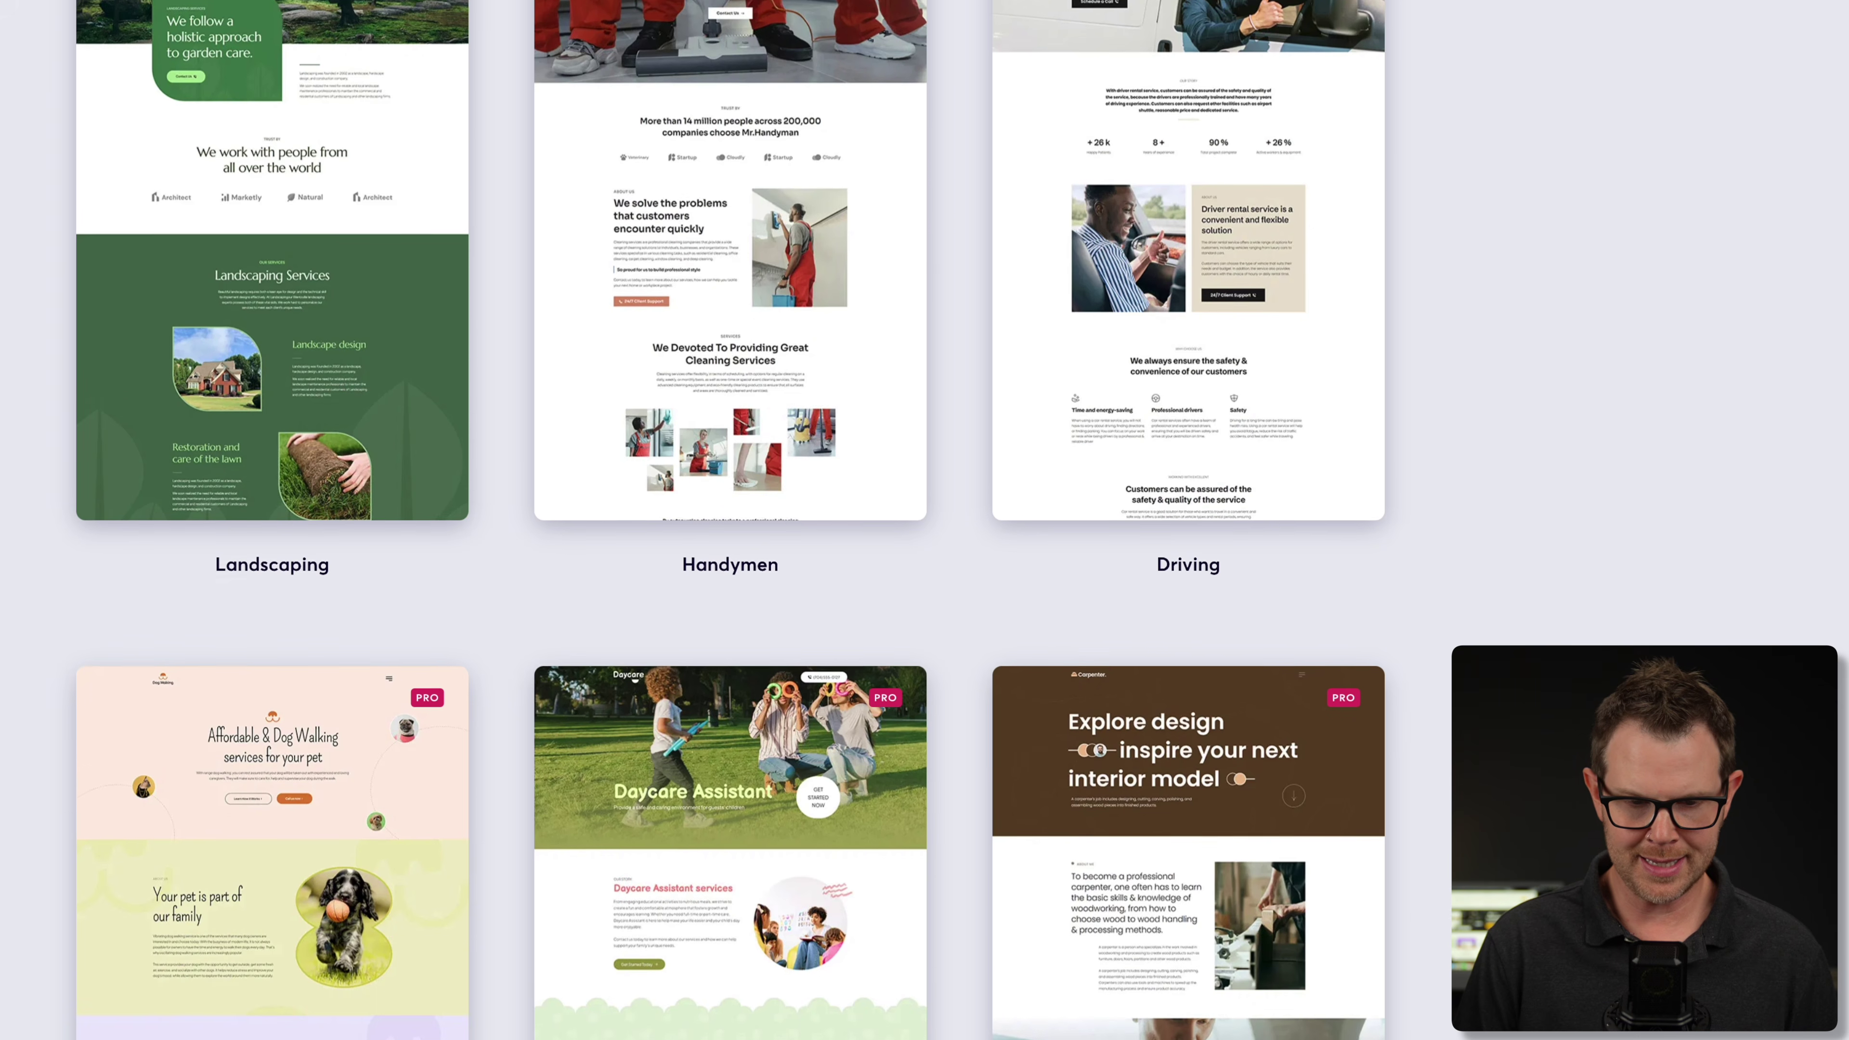
pyautogui.scroll(-1, 728, 510)
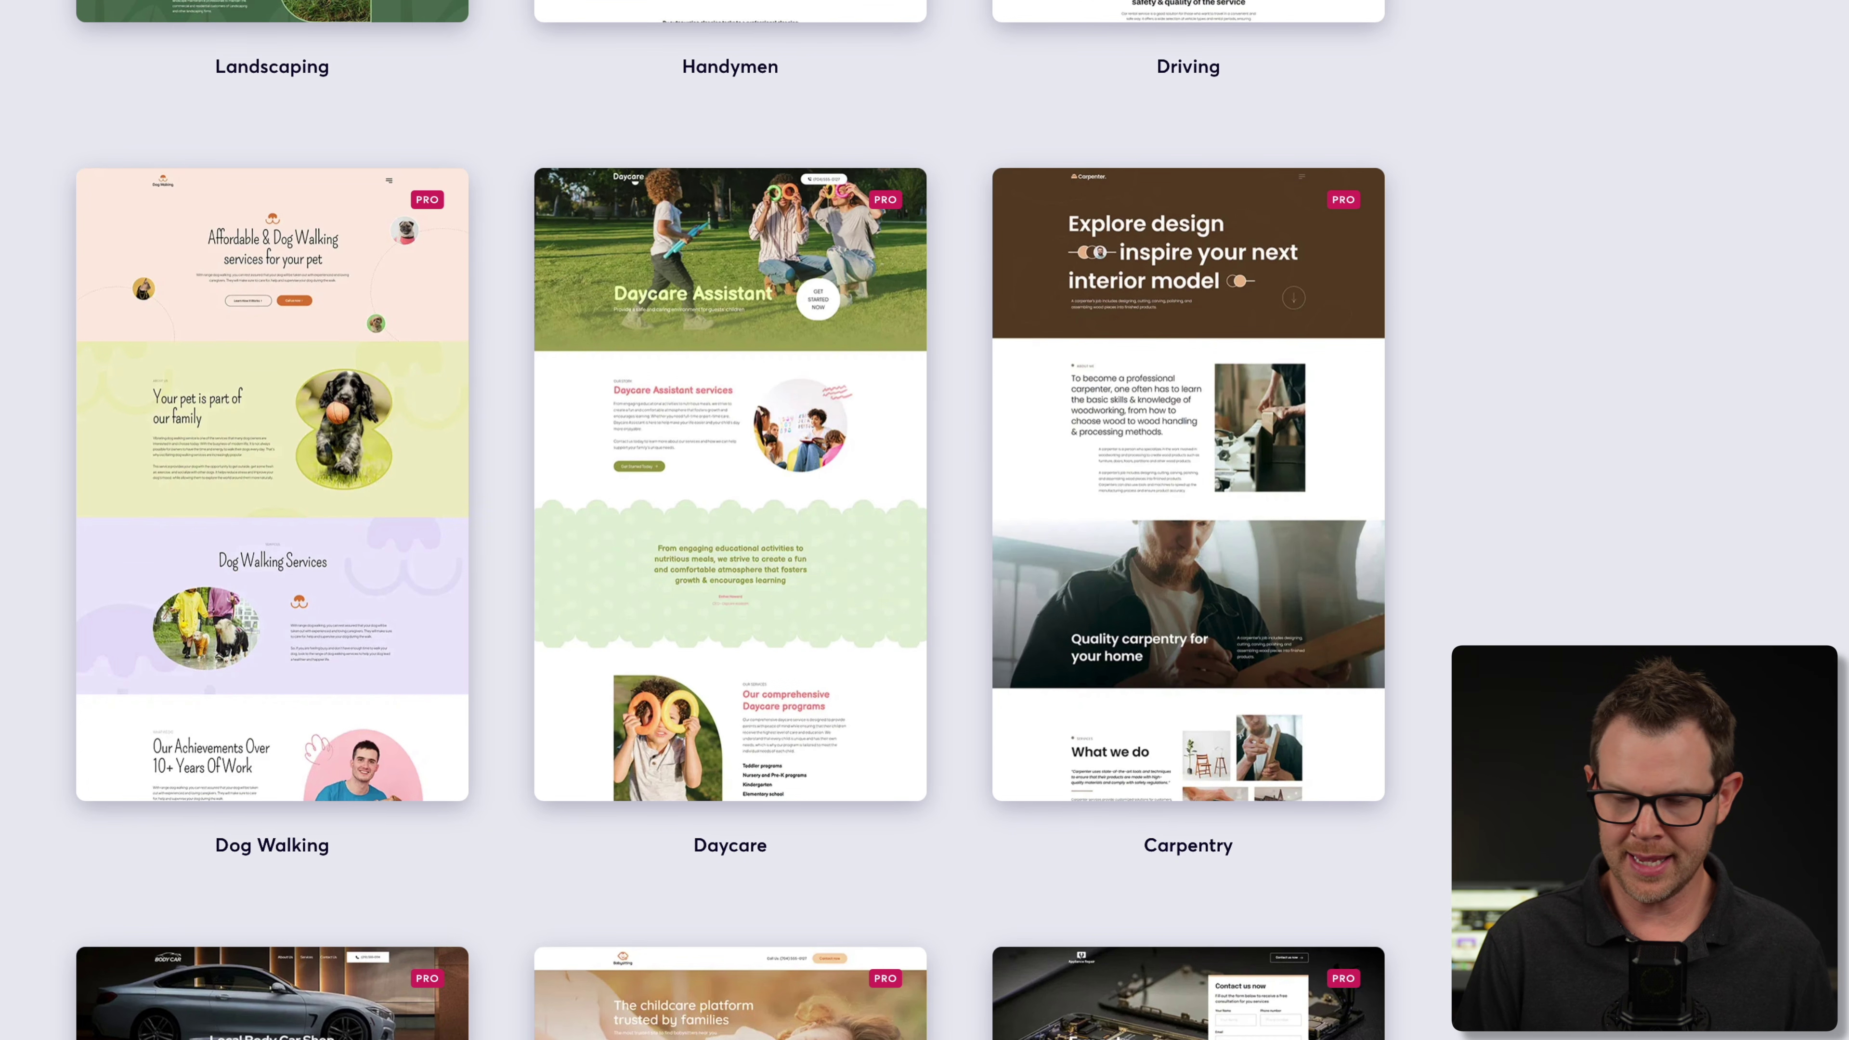
pyautogui.scroll(-7, 728, 510)
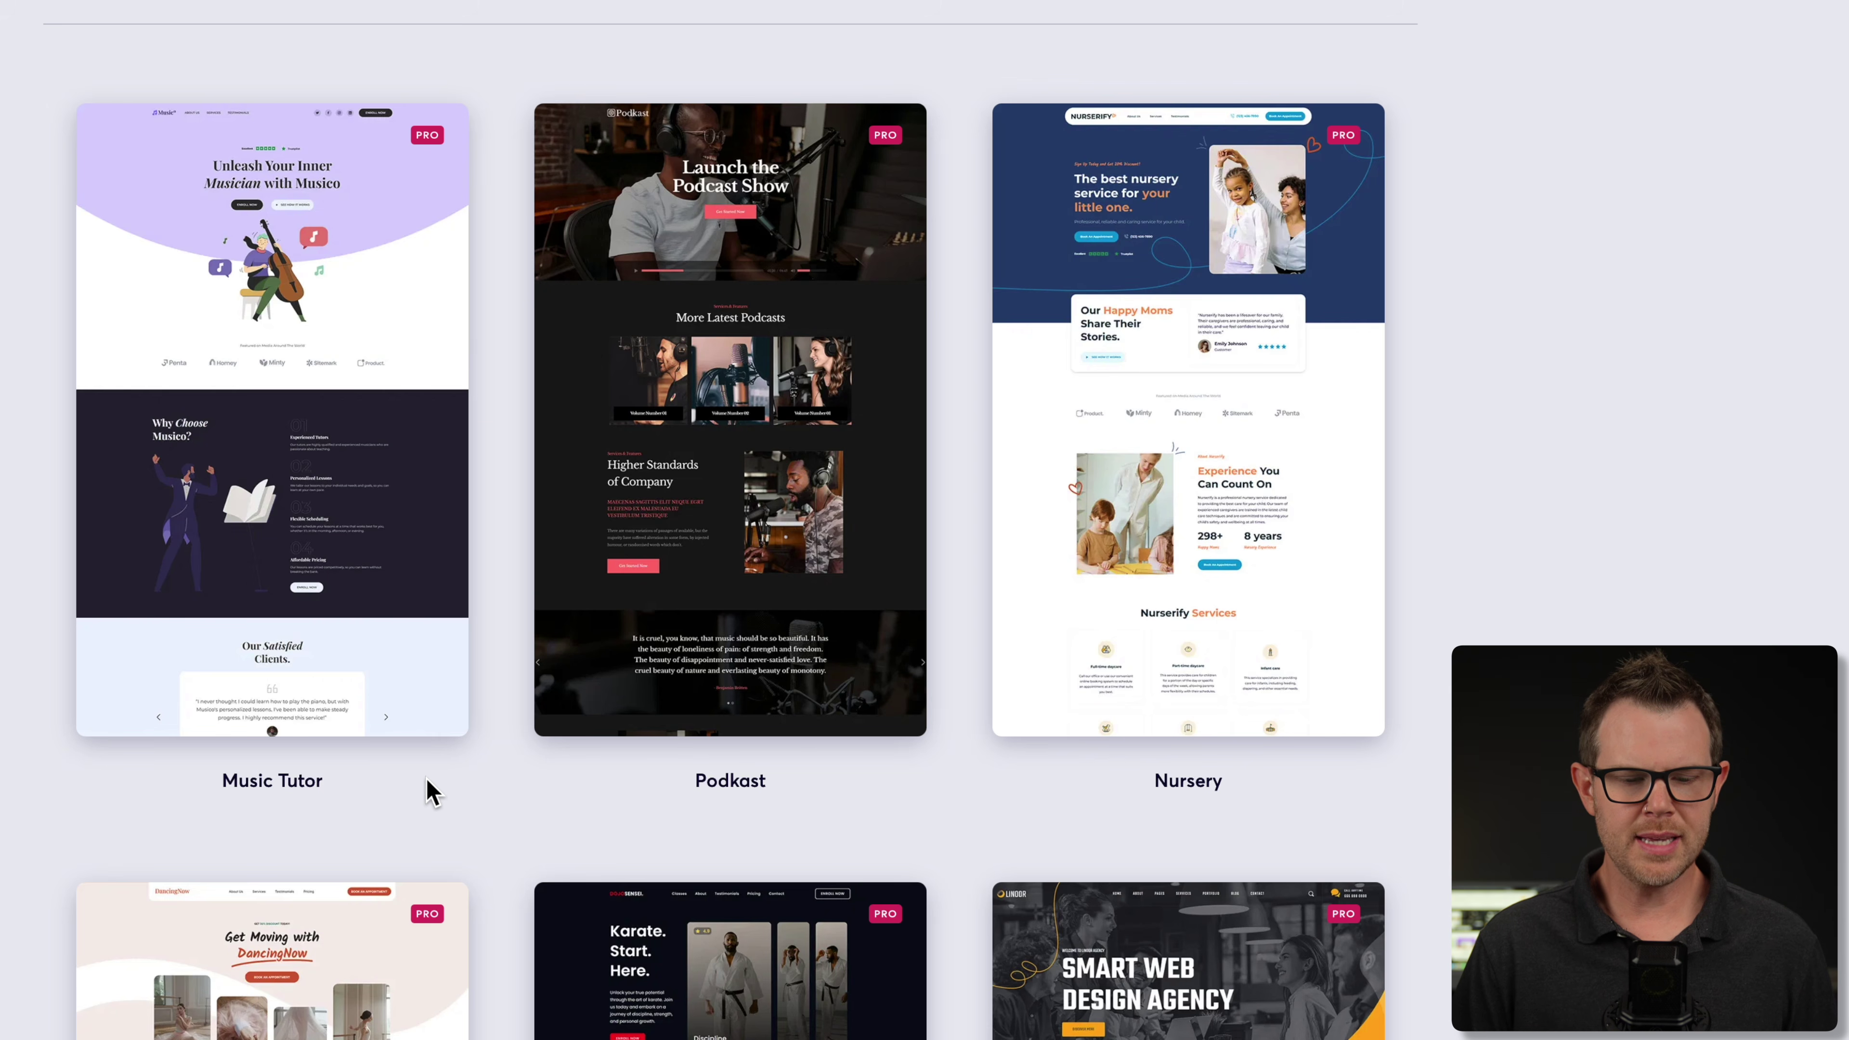
pyautogui.moveTo(310, 529)
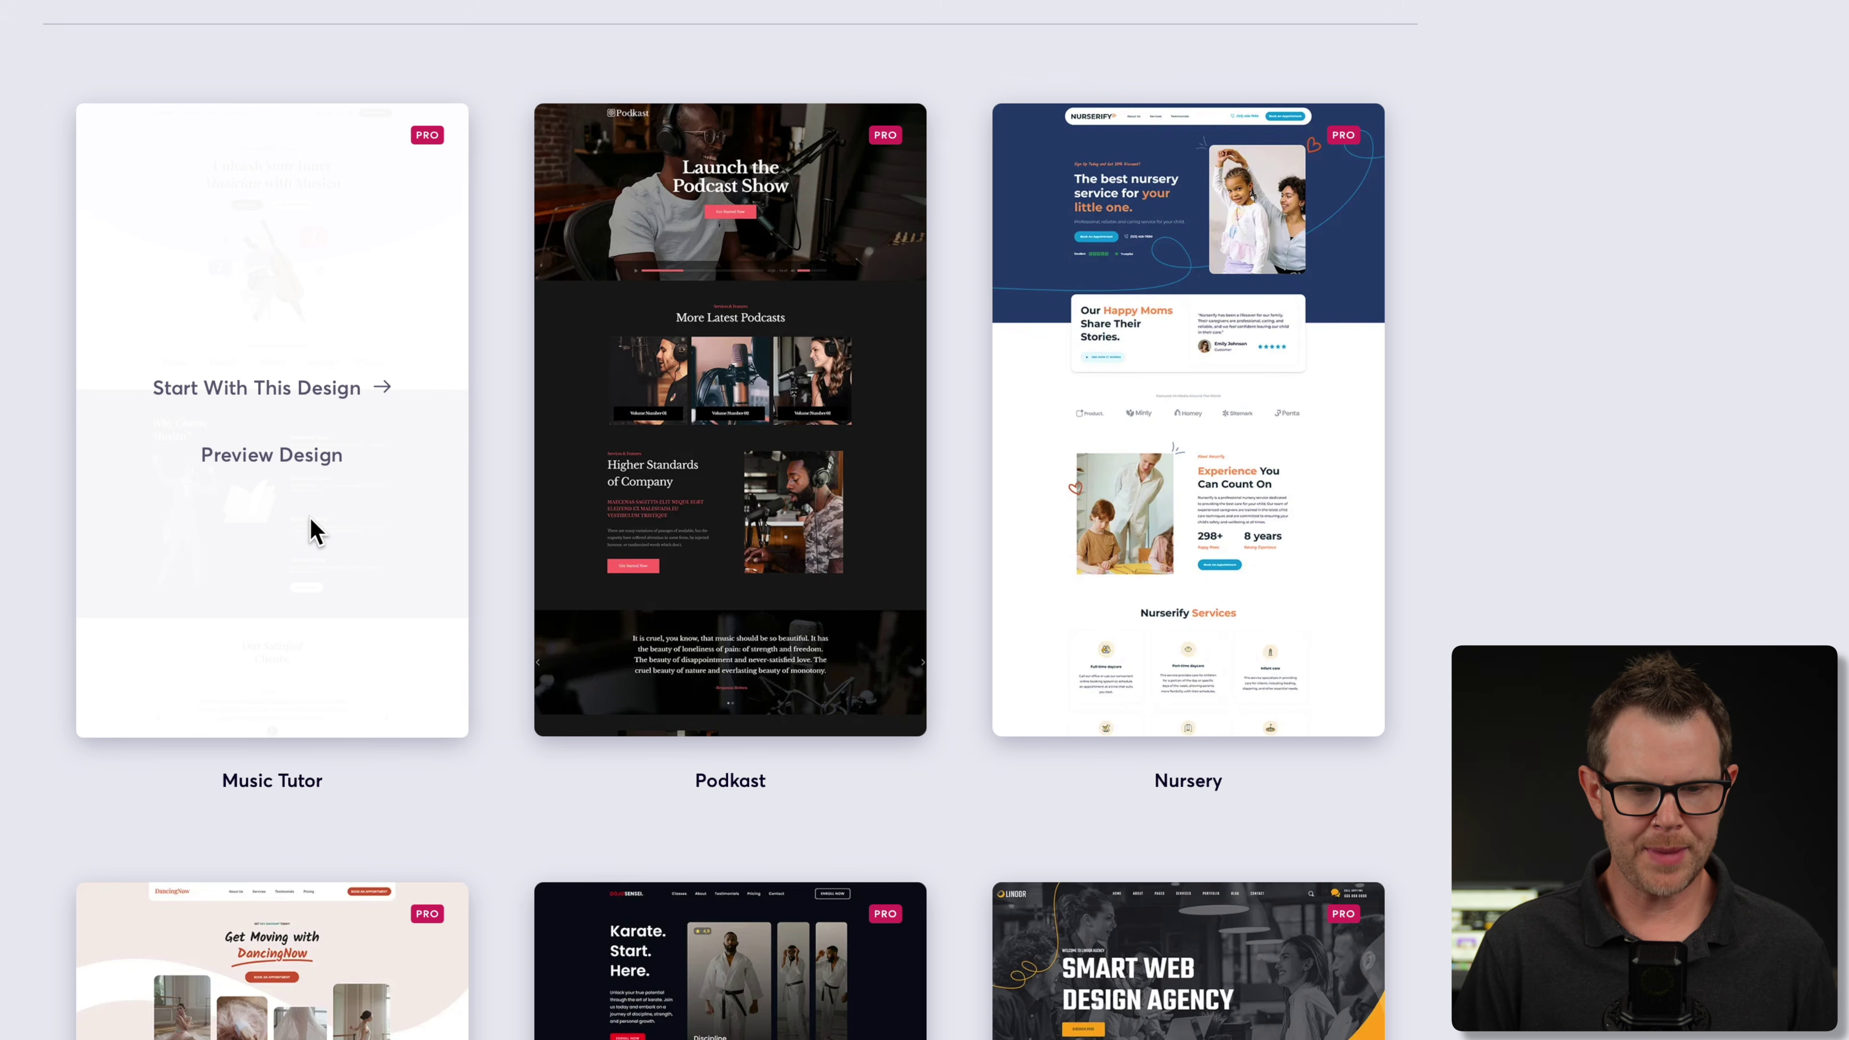
pyautogui.click(276, 466)
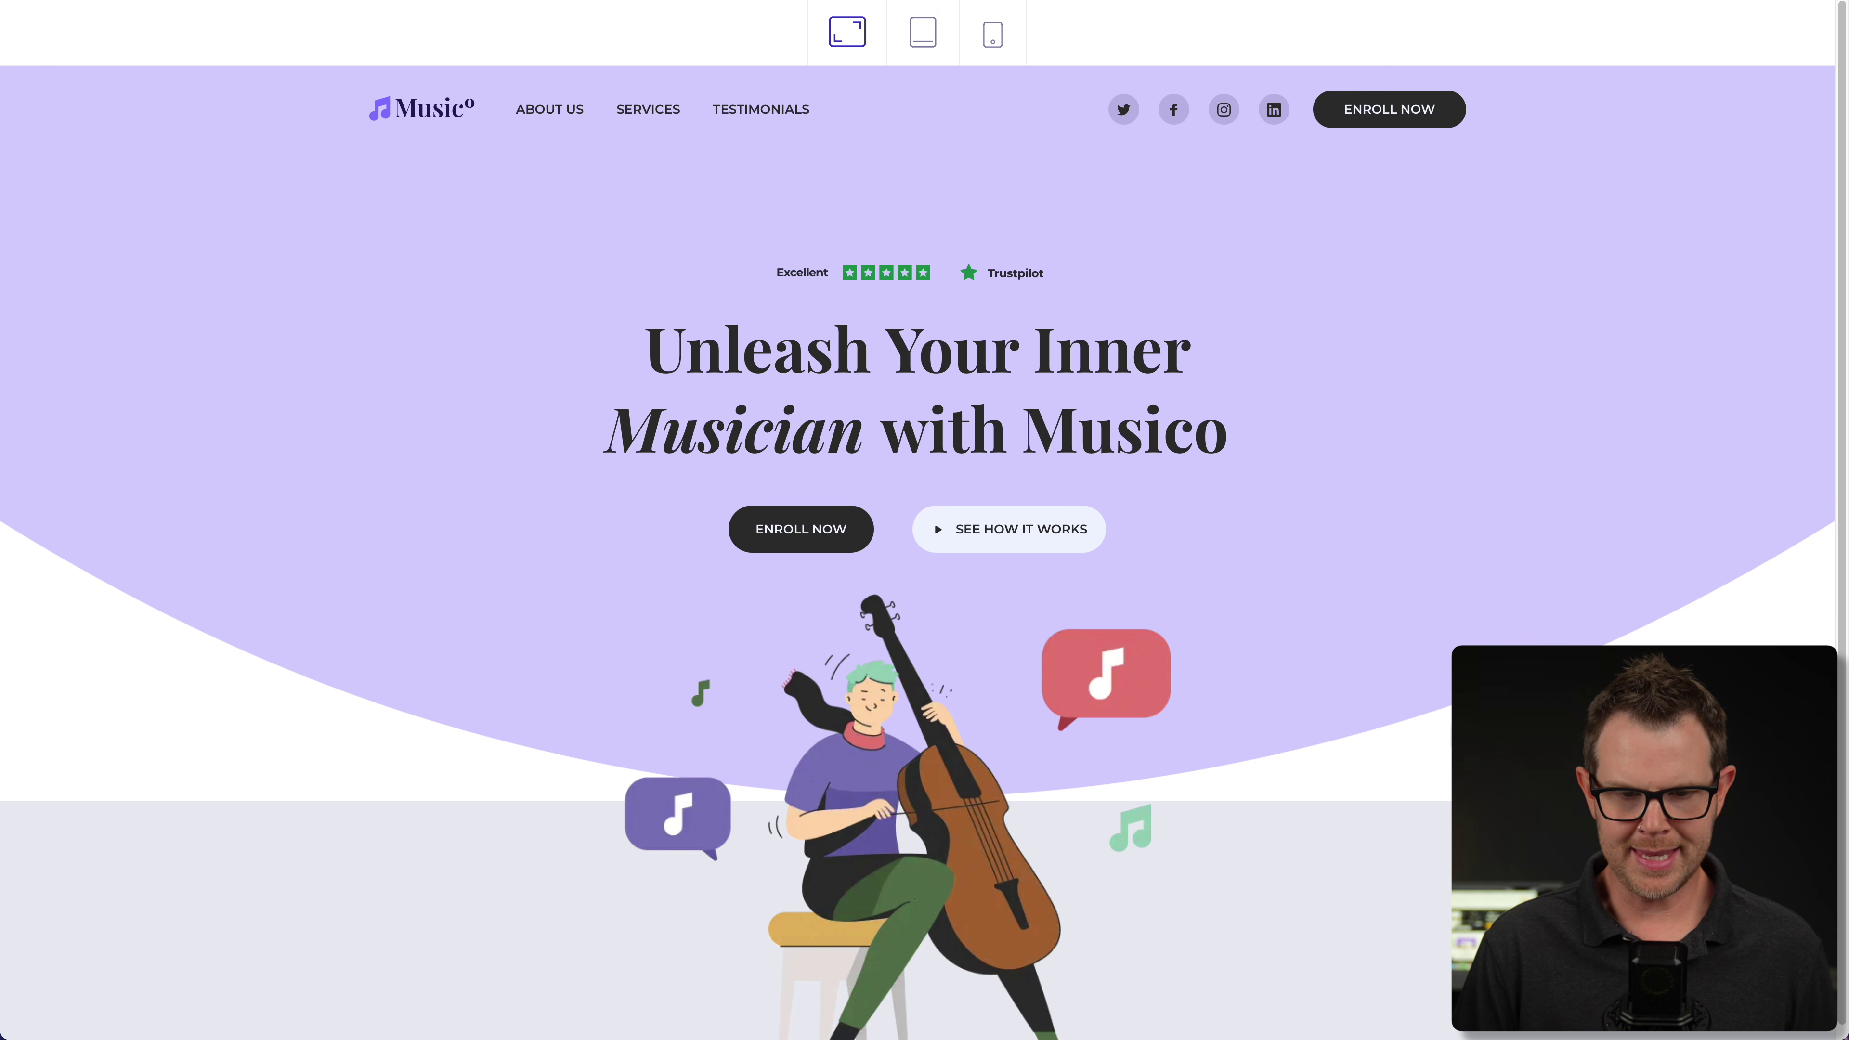
pyautogui.scroll(-10, 918, 510)
pyautogui.scroll(-8, 1283, 371)
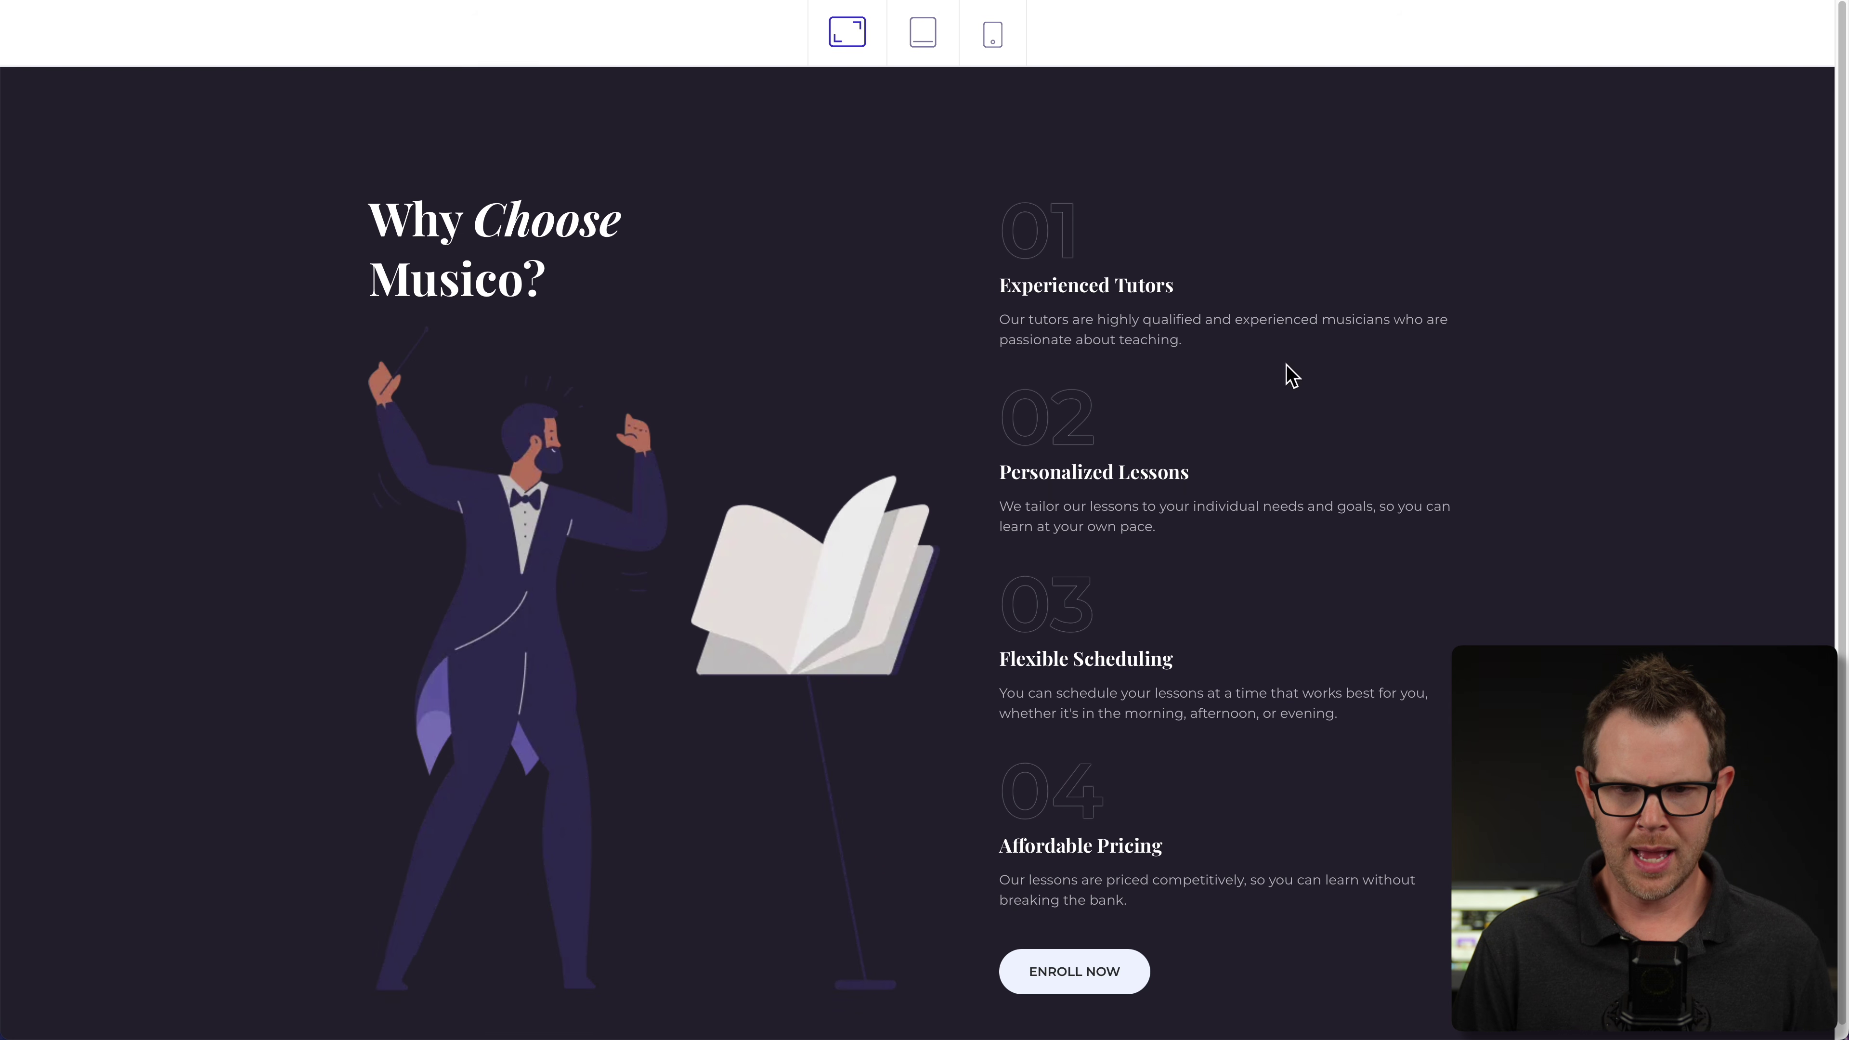
pyautogui.click(931, 35)
pyautogui.scroll(-6, 1030, 566)
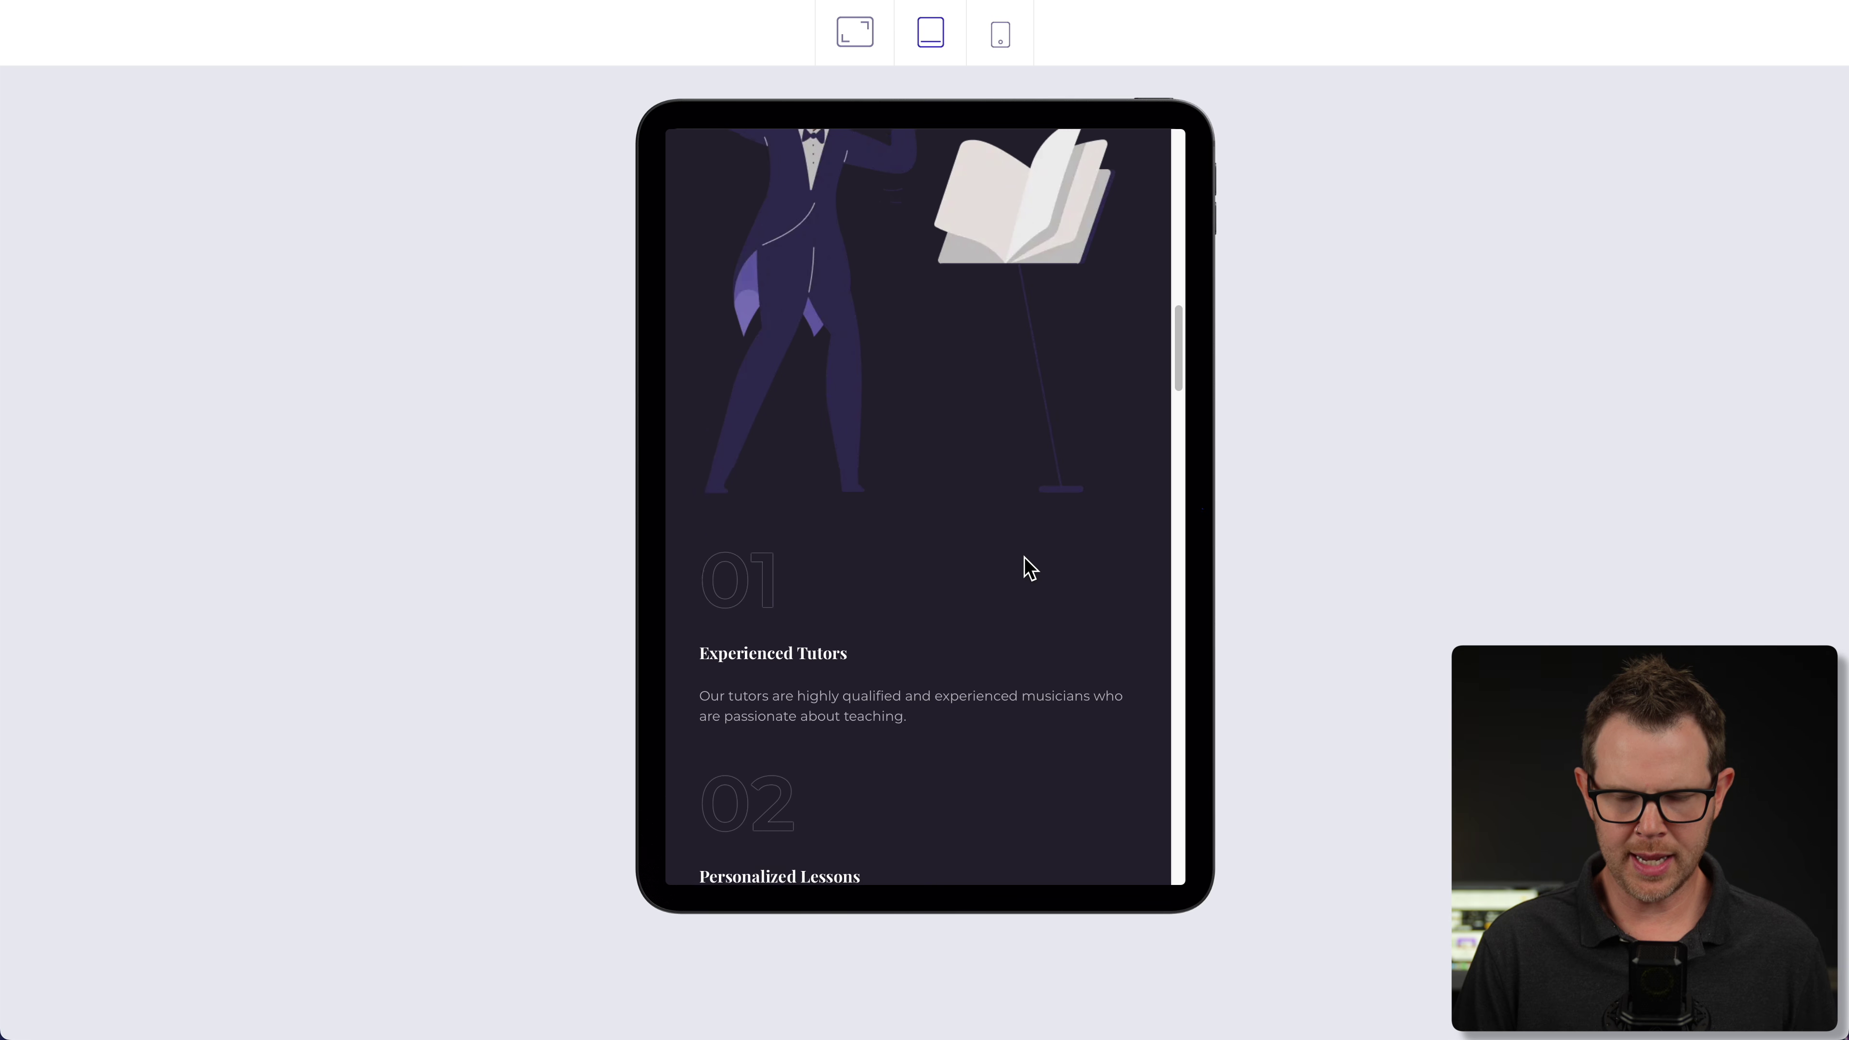
pyautogui.scroll(-14, 1030, 566)
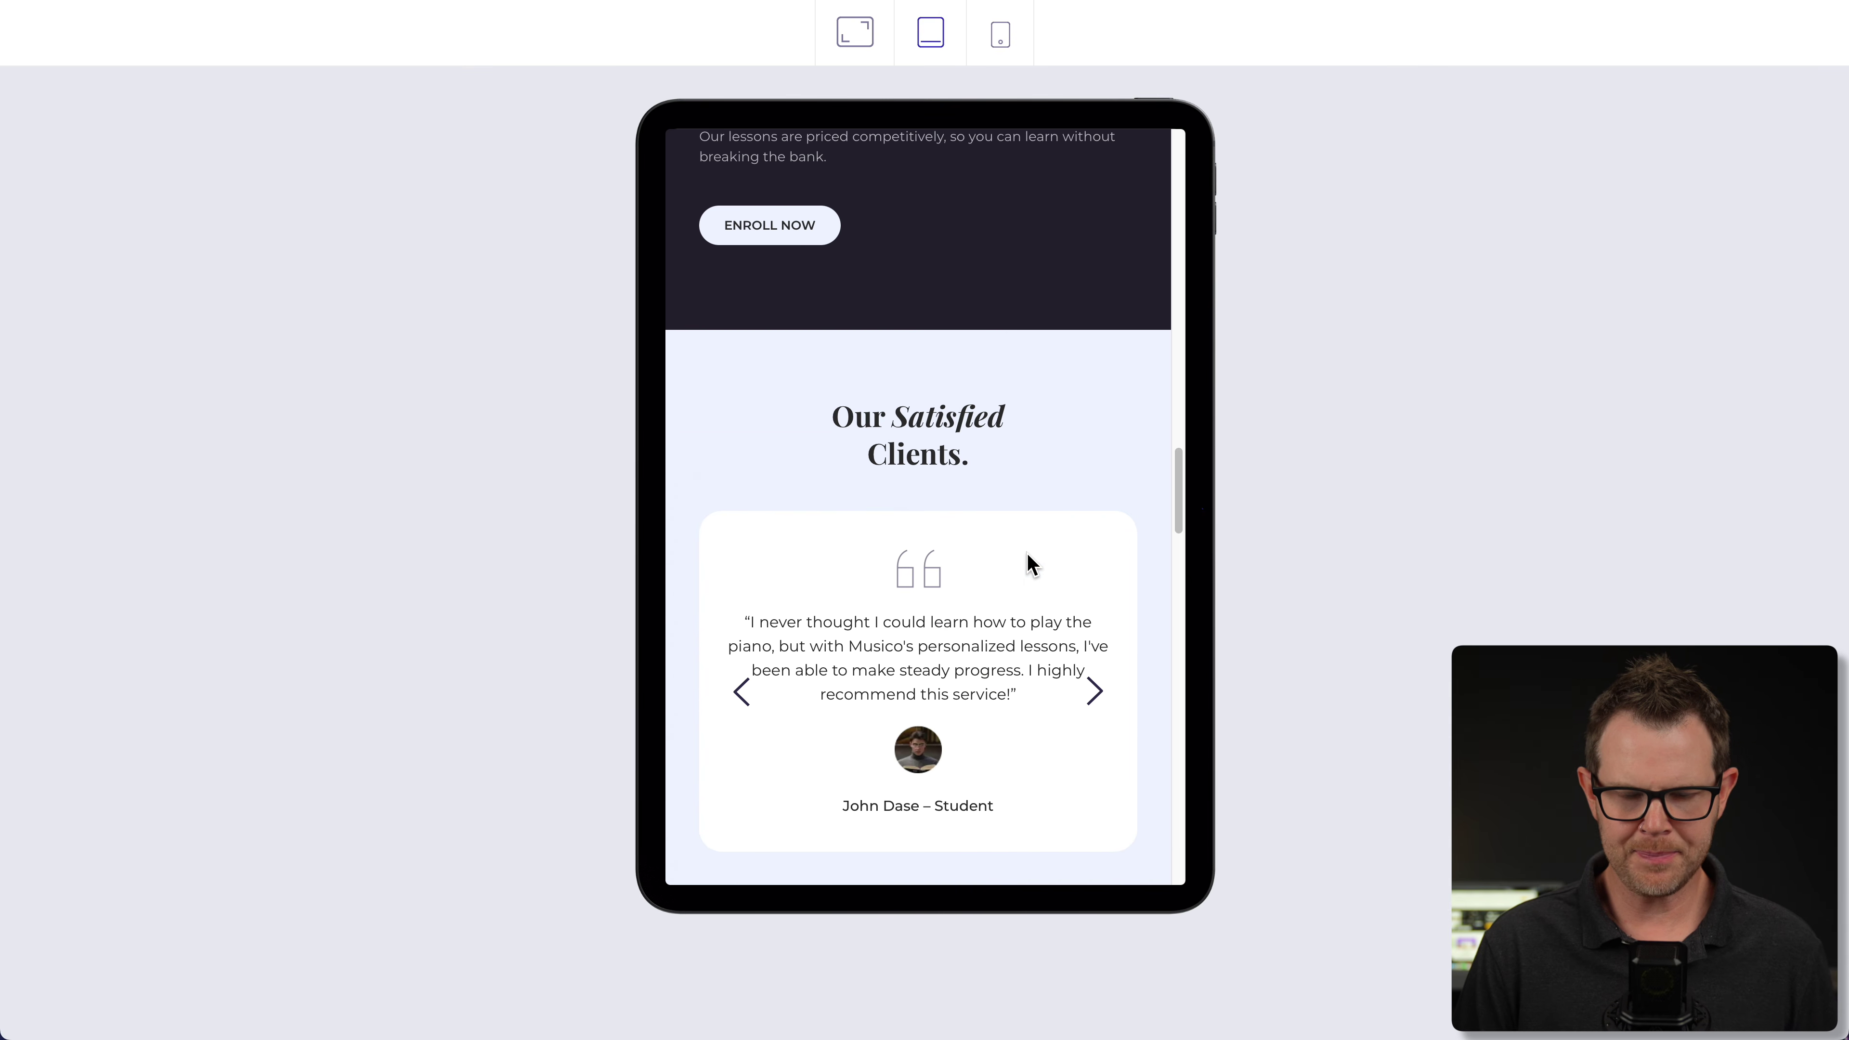
pyautogui.click(1002, 34)
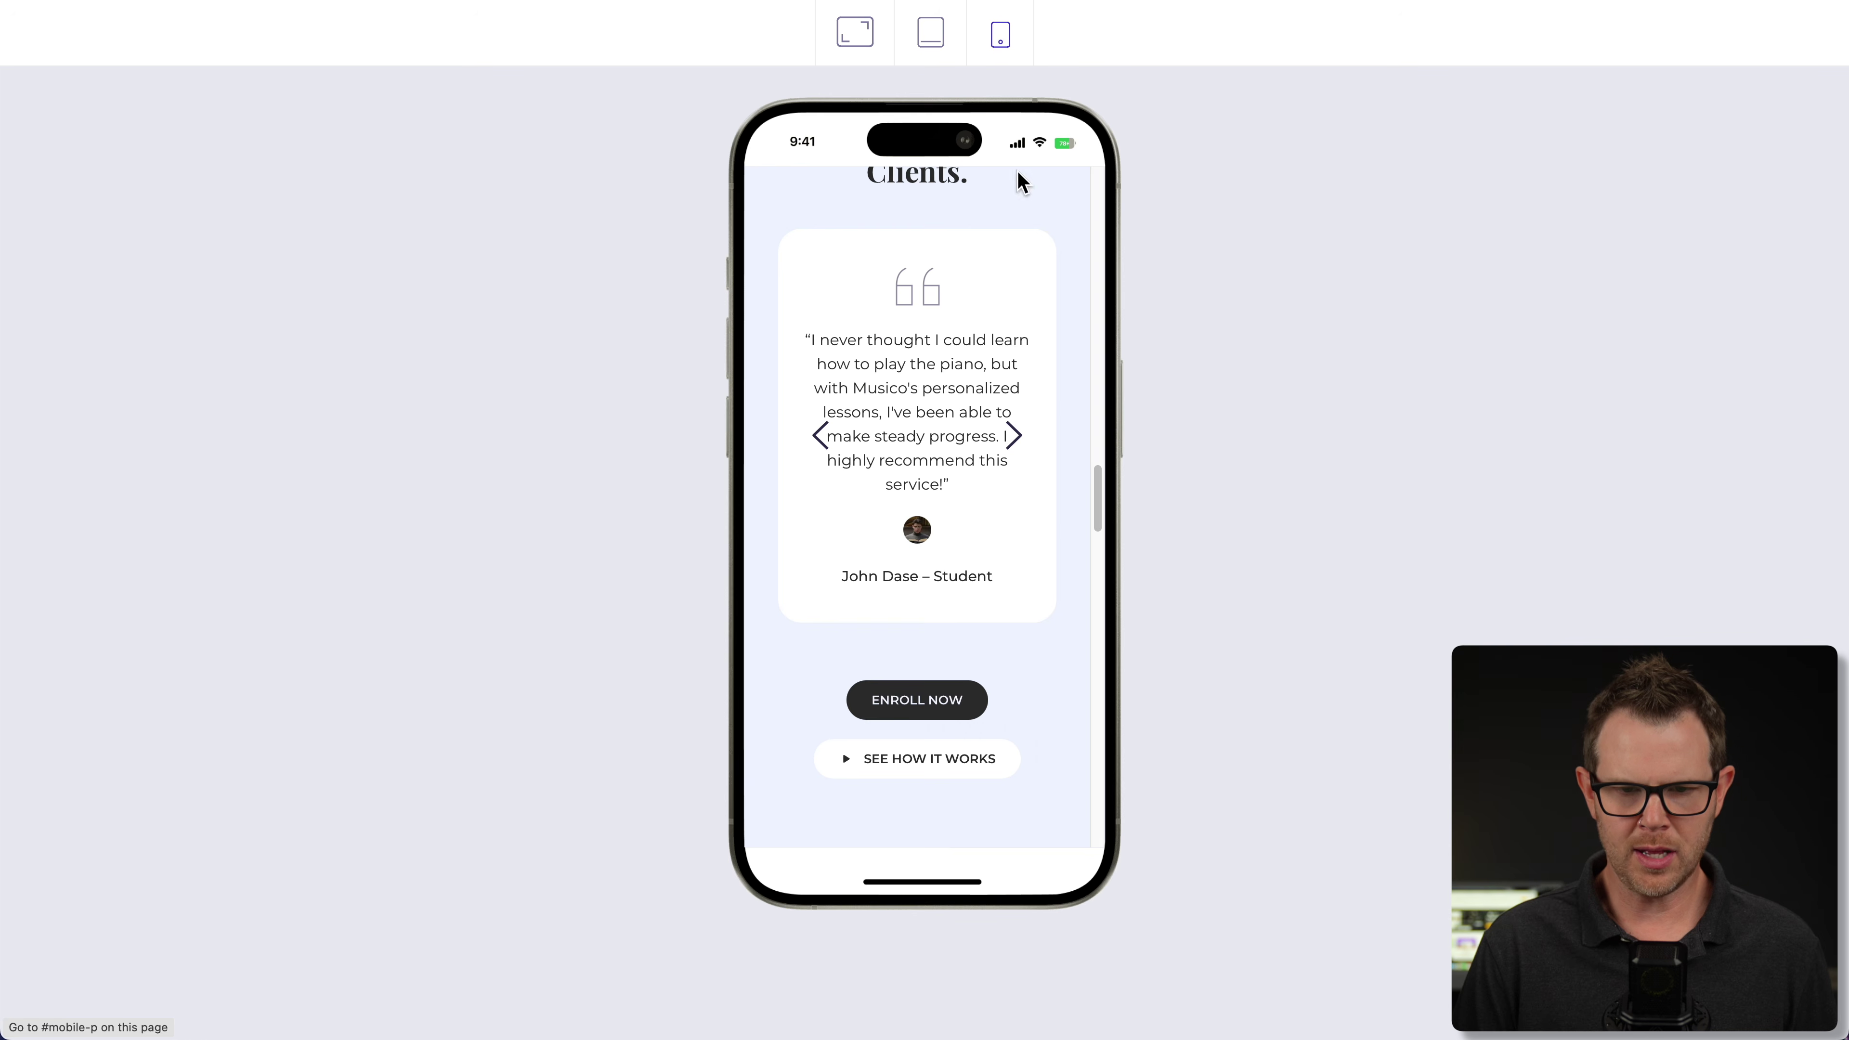
pyautogui.click(1013, 437)
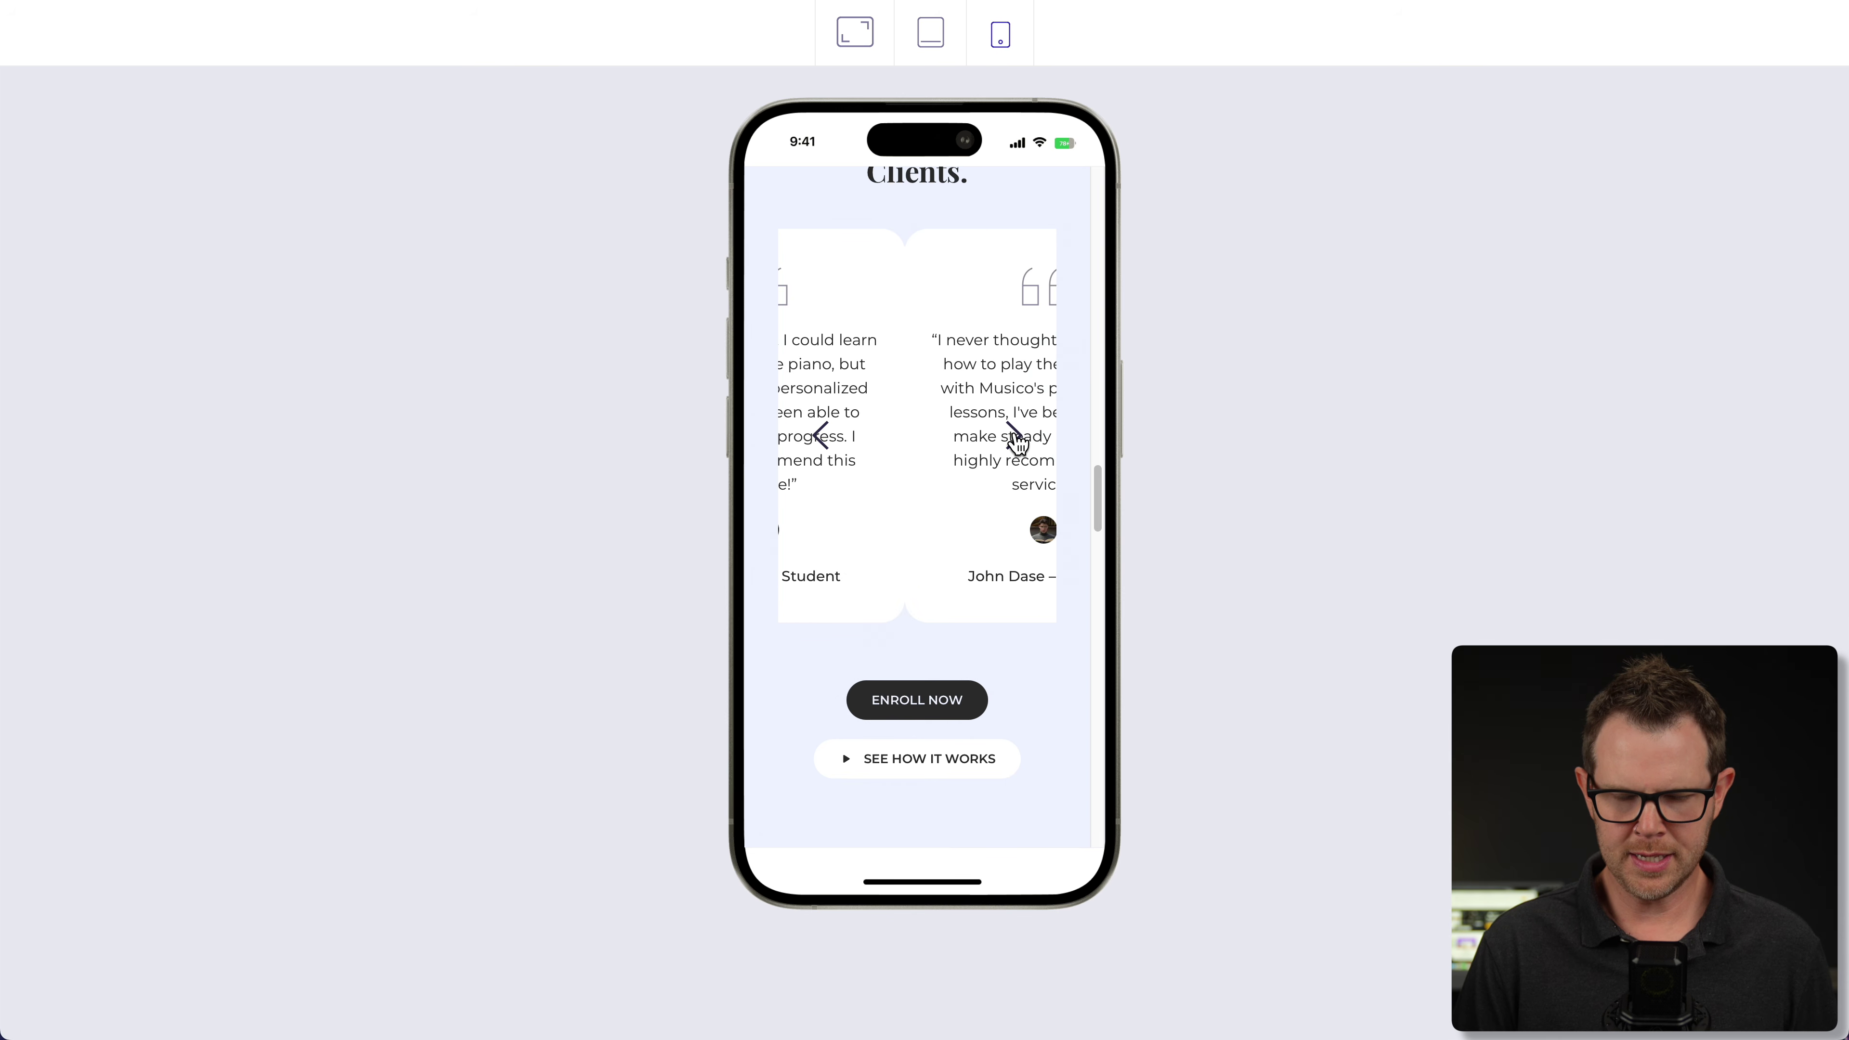
pyautogui.scroll(-6, 1058, 438)
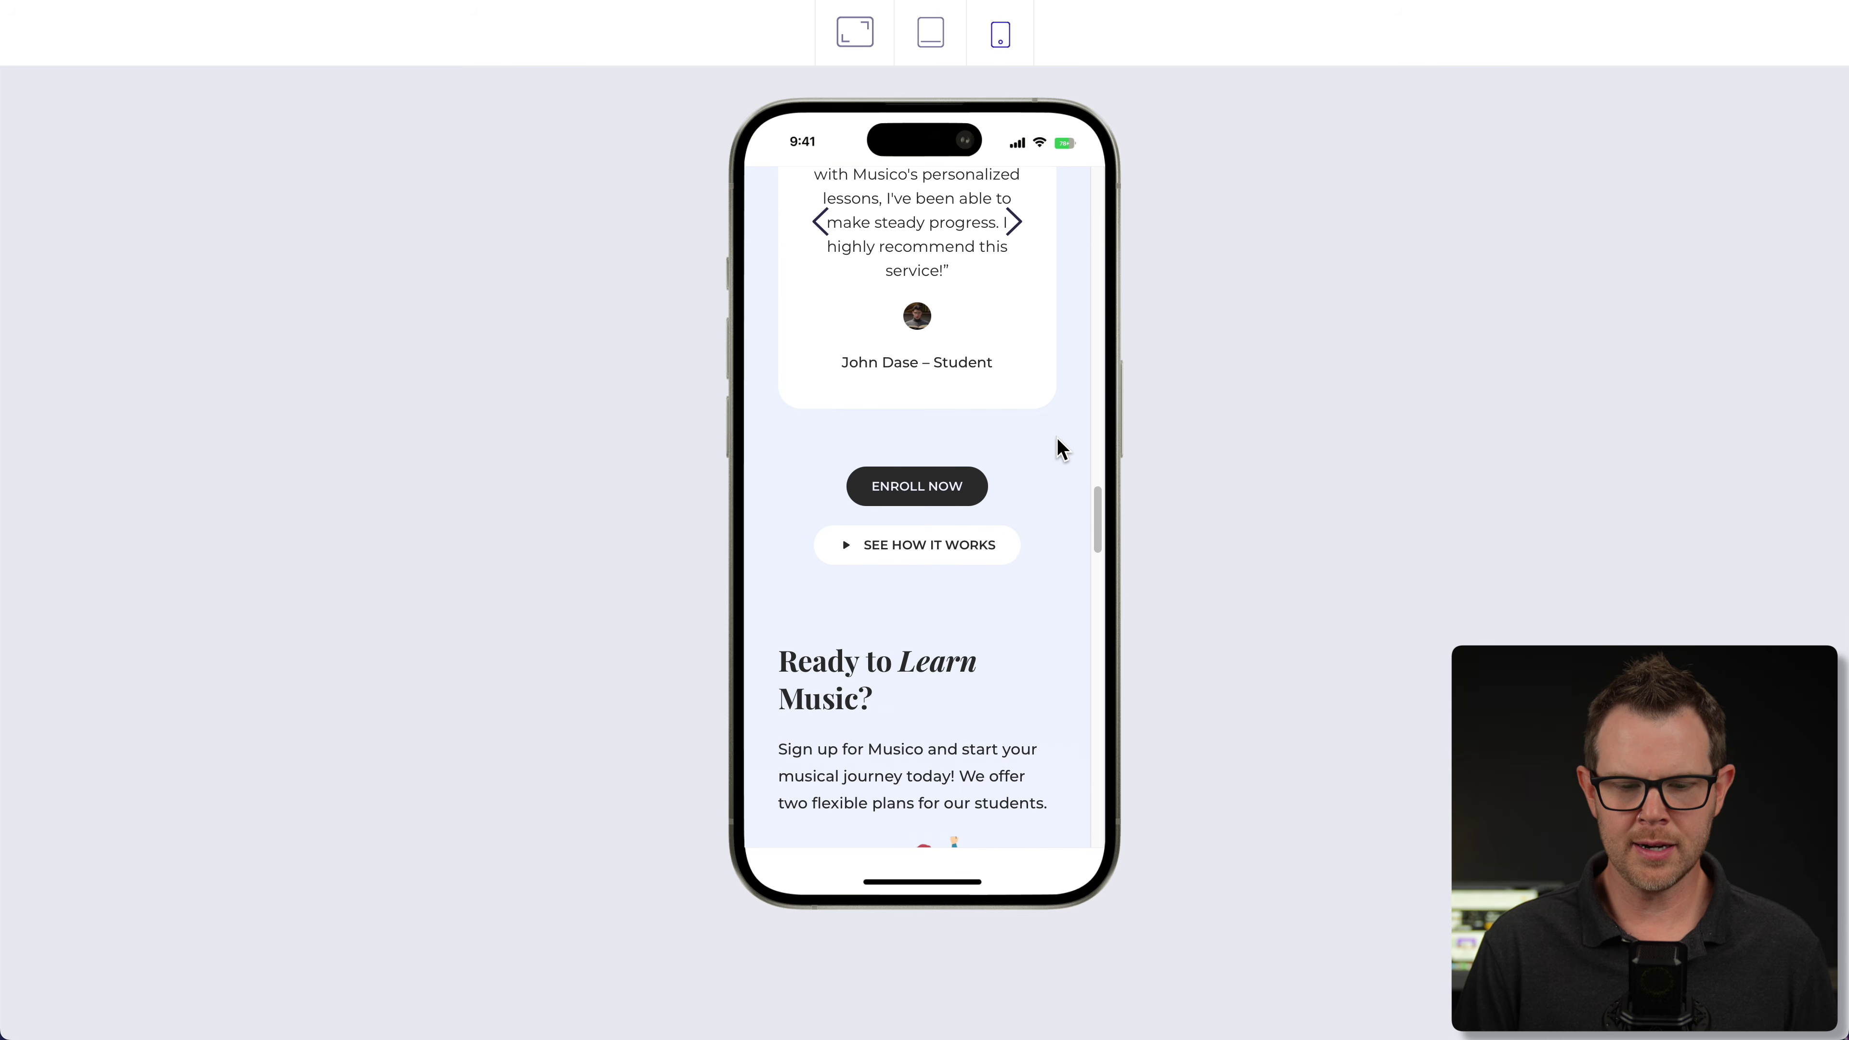
pyautogui.scroll(-10, 1060, 448)
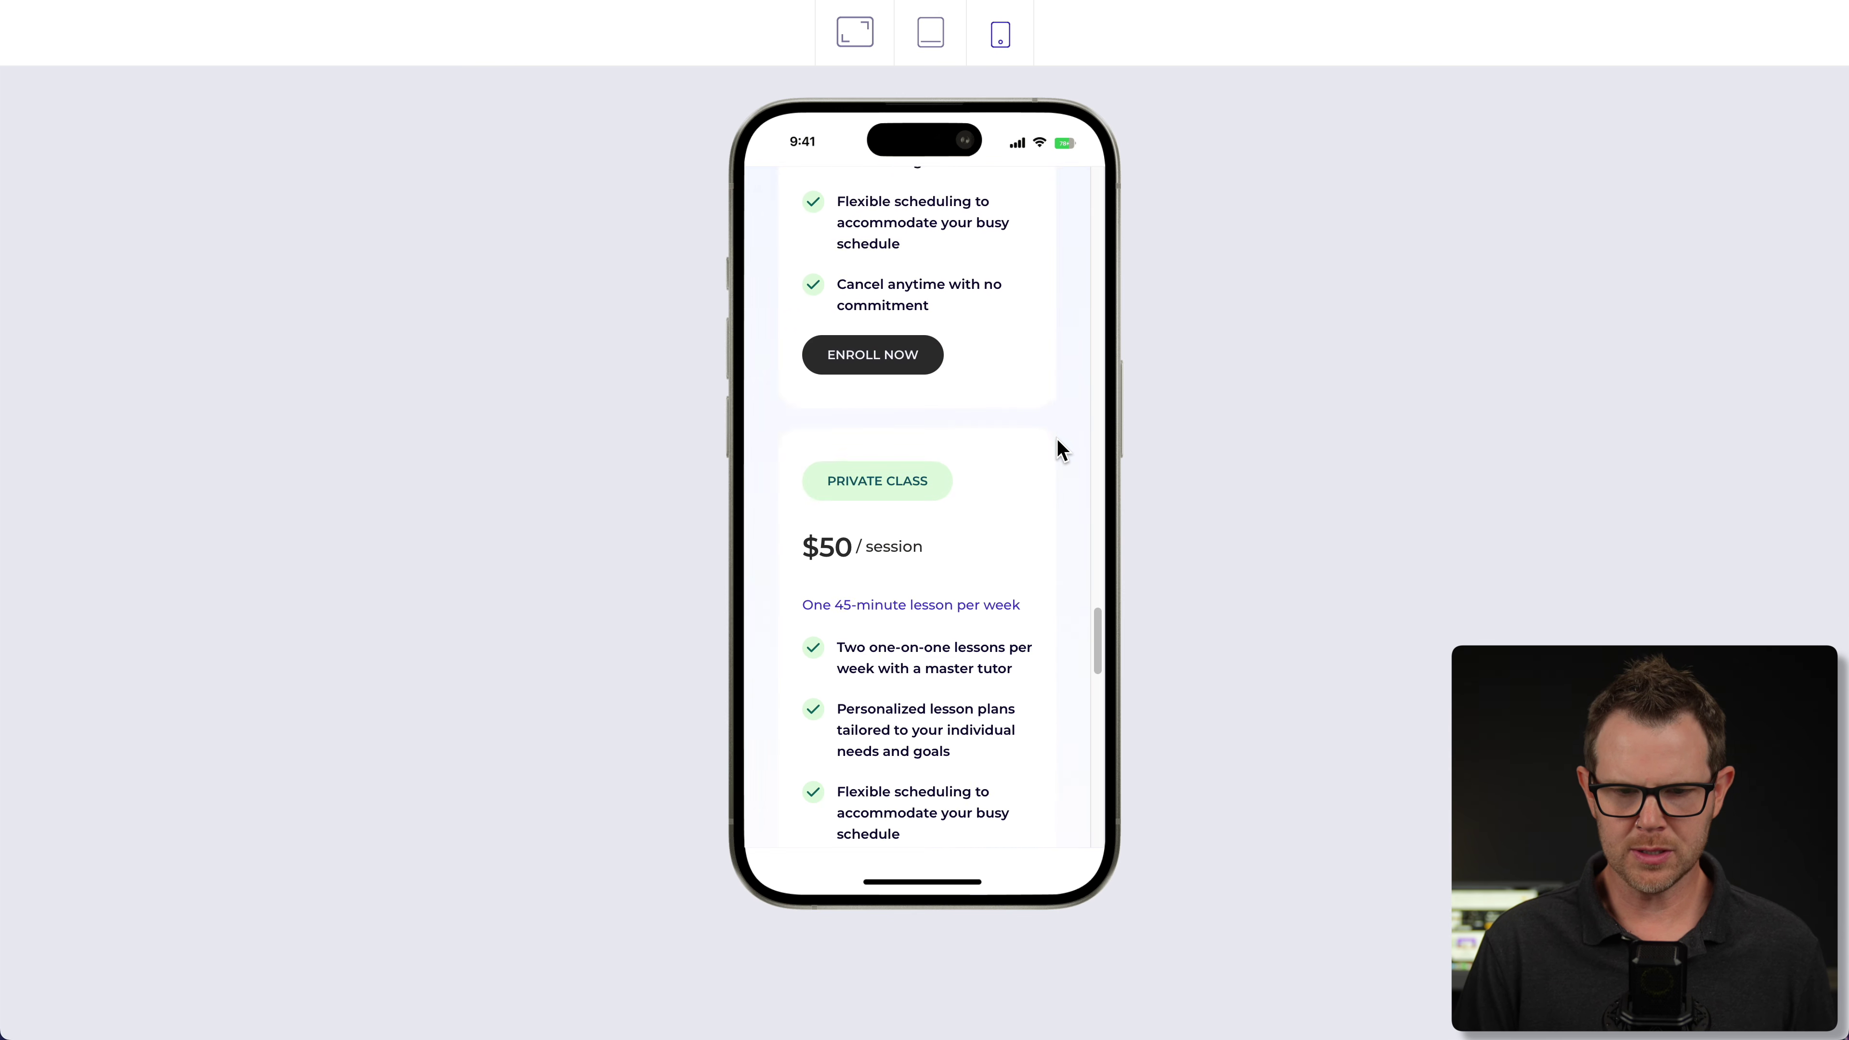
pyautogui.scroll(-8, 1057, 441)
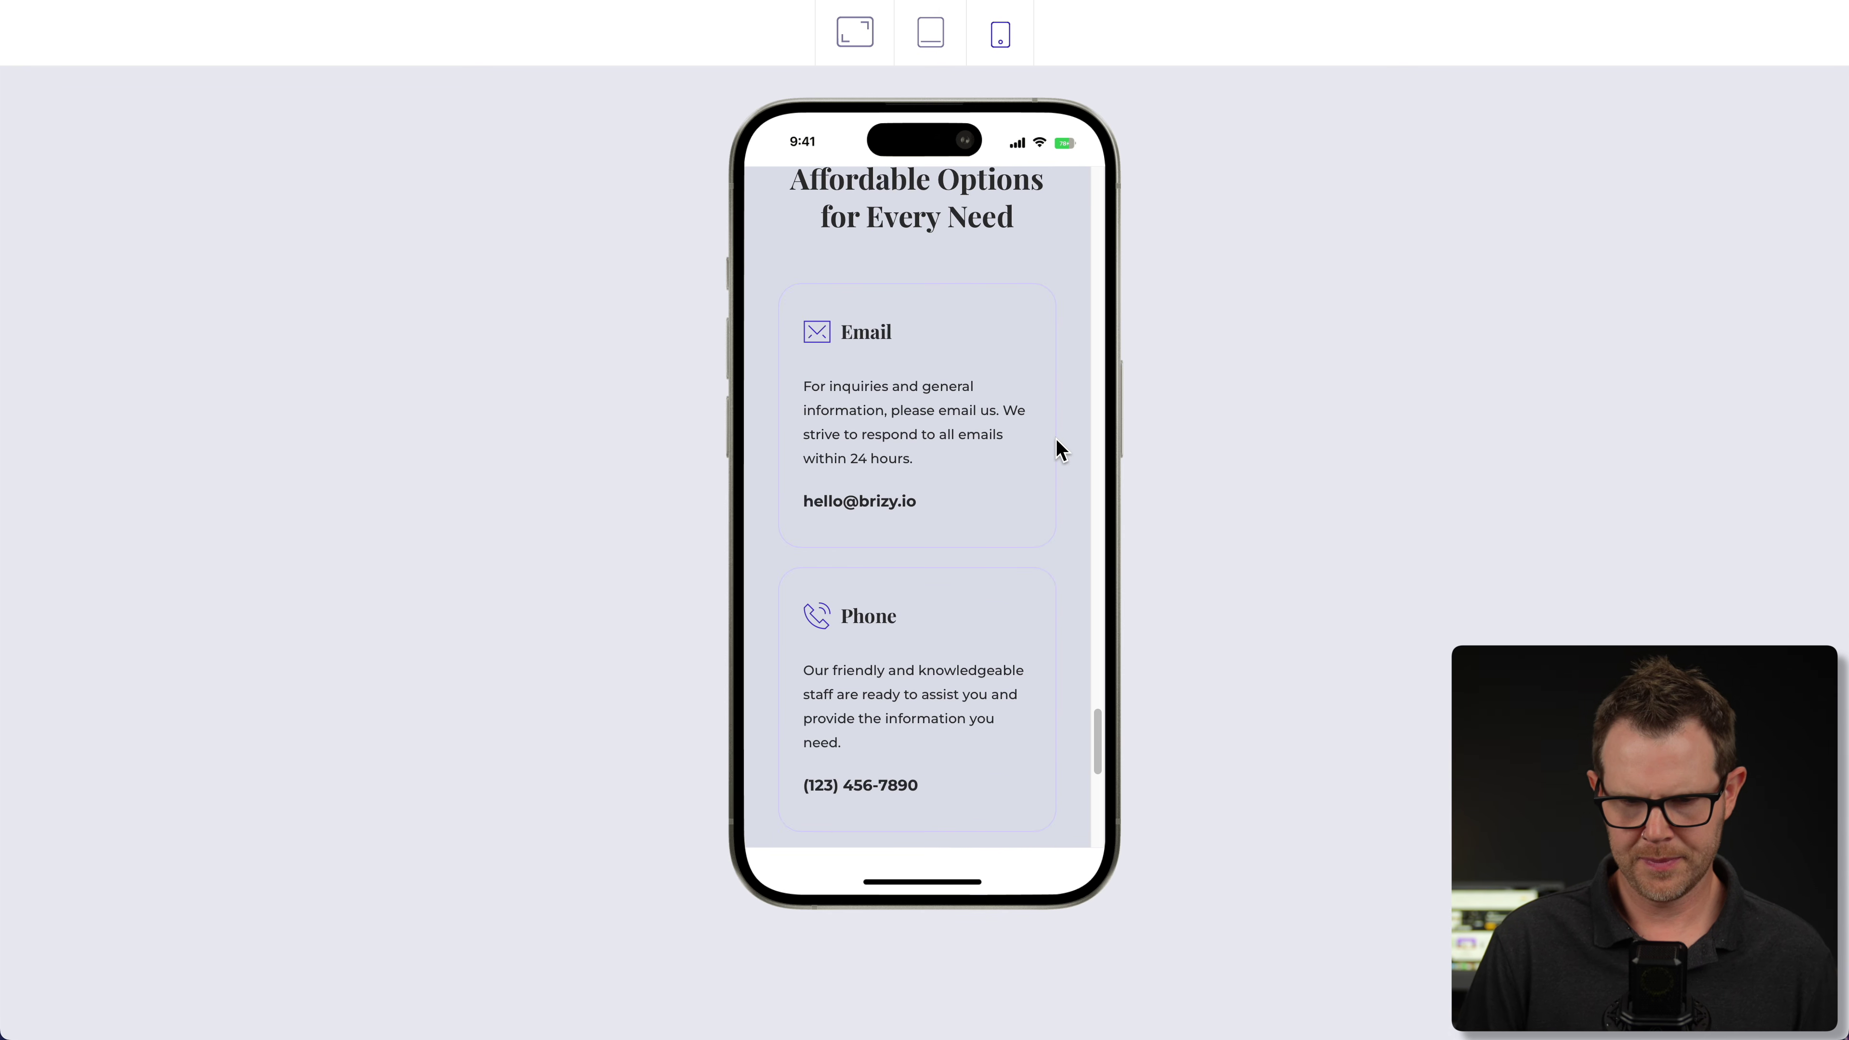
pyautogui.press('Escape')
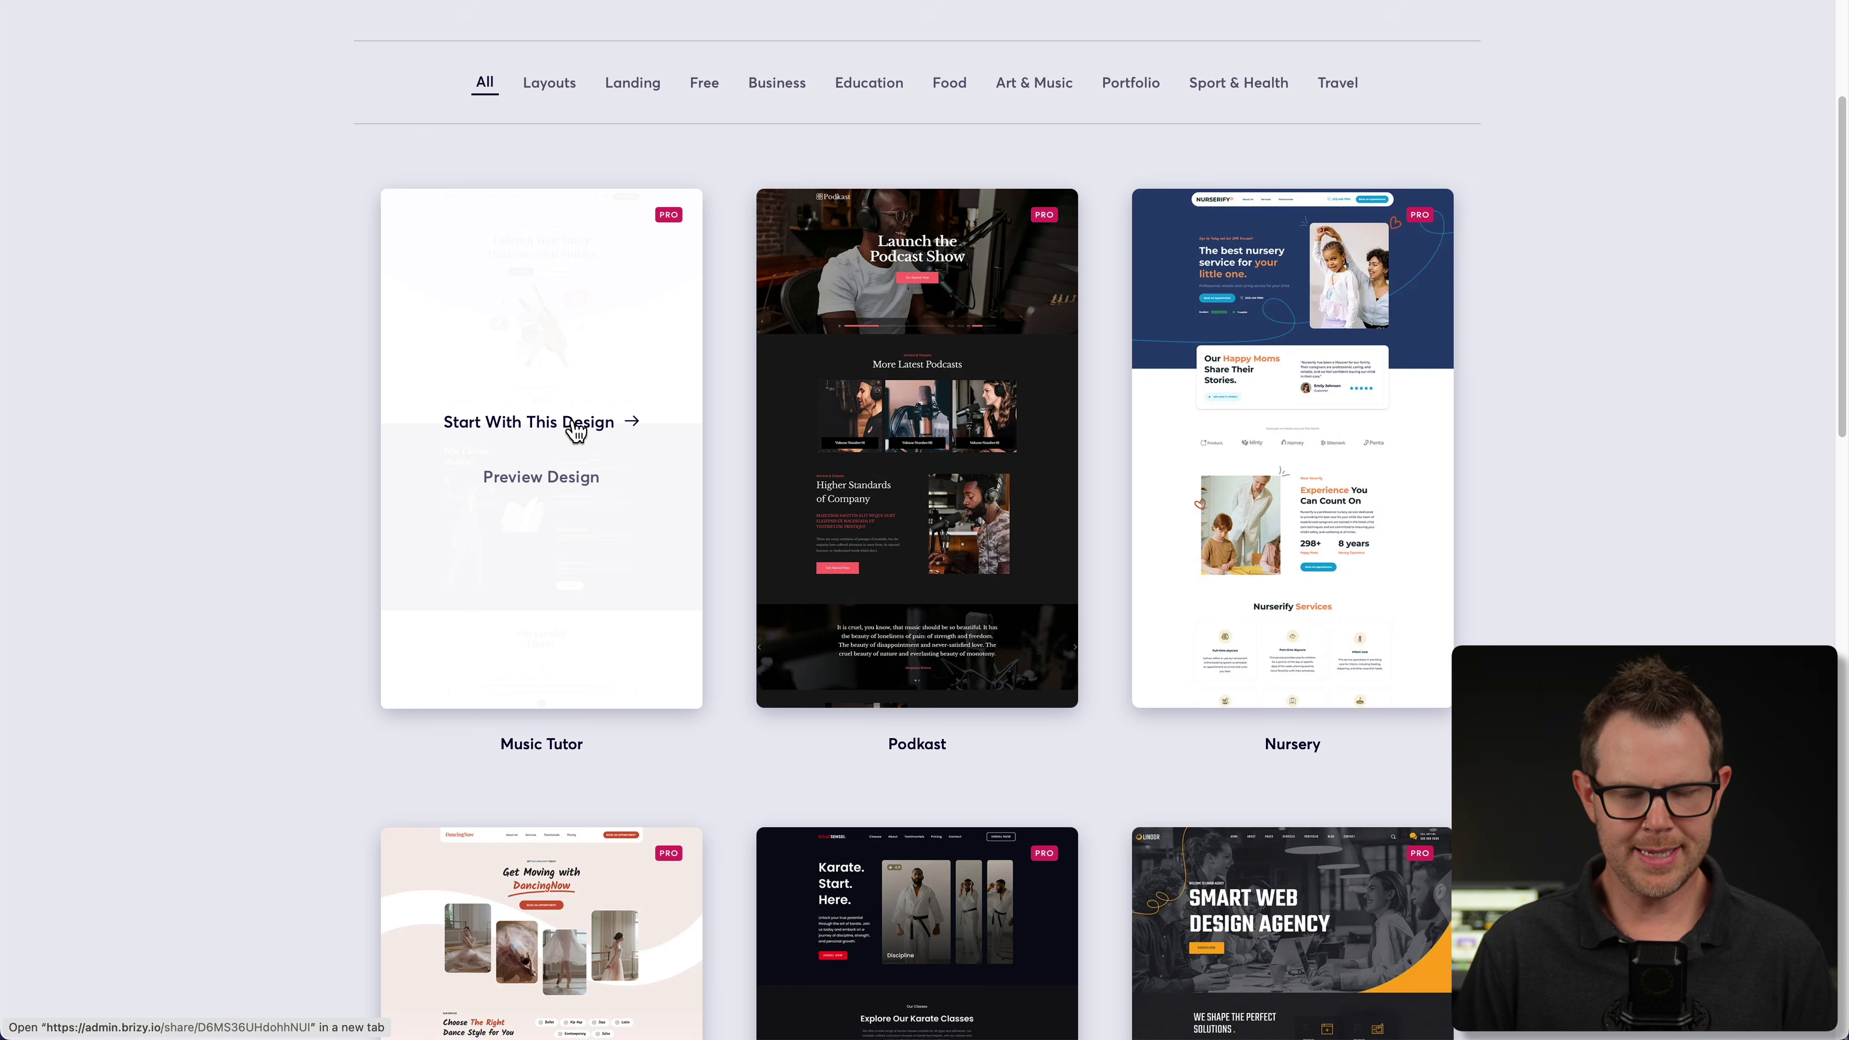
# - Build from the Music Tutor template, change the heading's Unleash to Unravel, and save
pyautogui.click(586, 424)
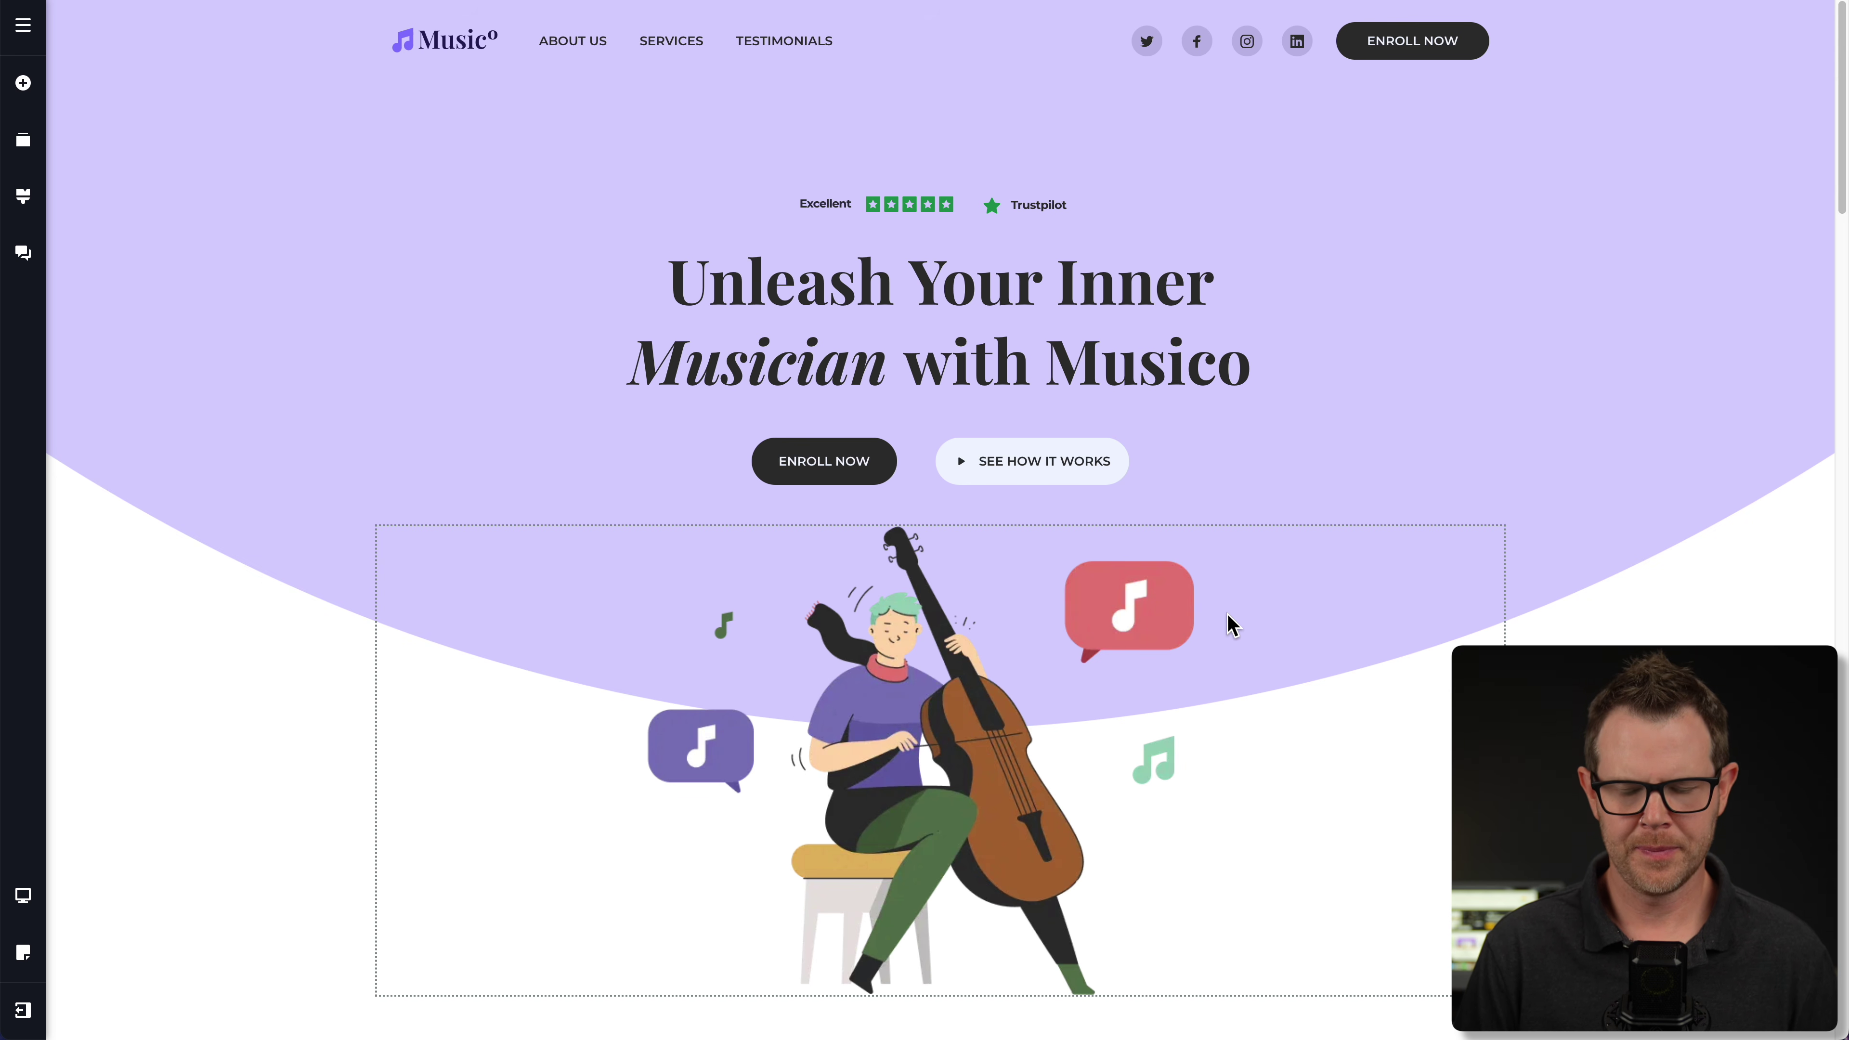
pyautogui.click(1060, 282)
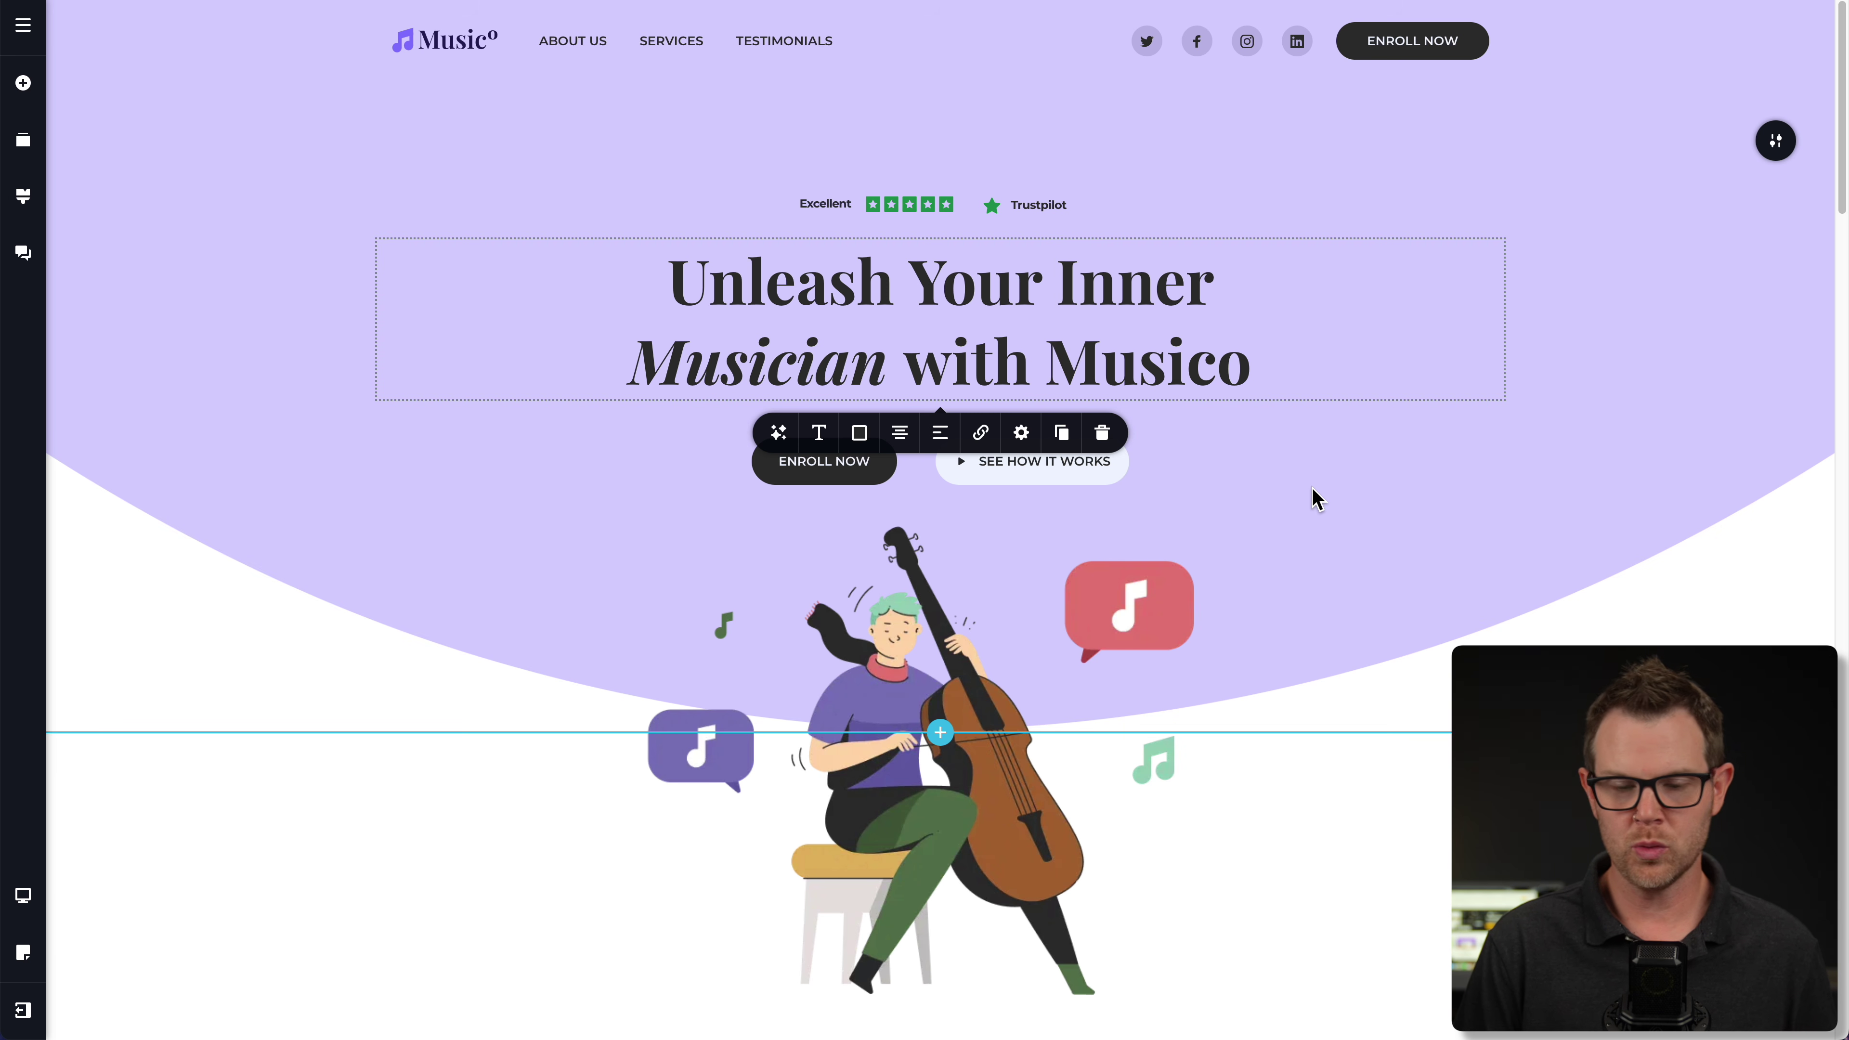
pyautogui.click(665, 266)
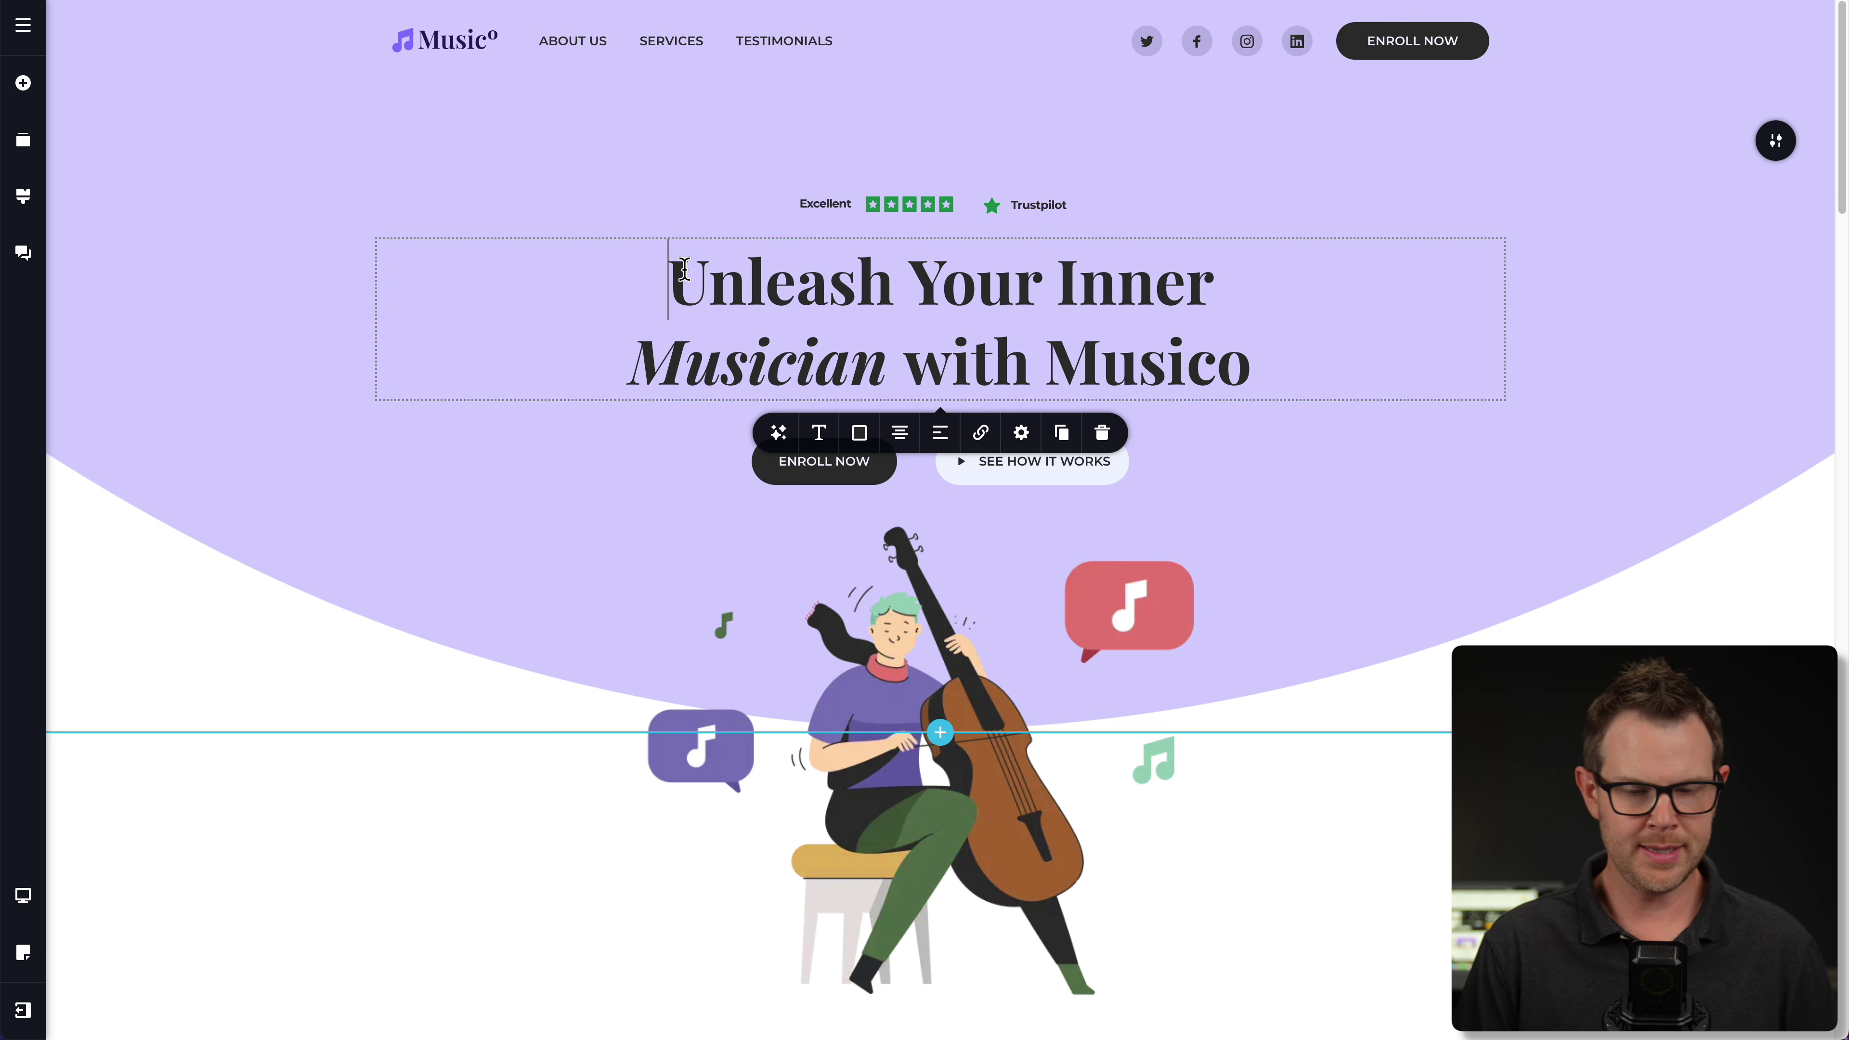
pyautogui.moveTo(684, 268); pyautogui.dragTo(892, 280)
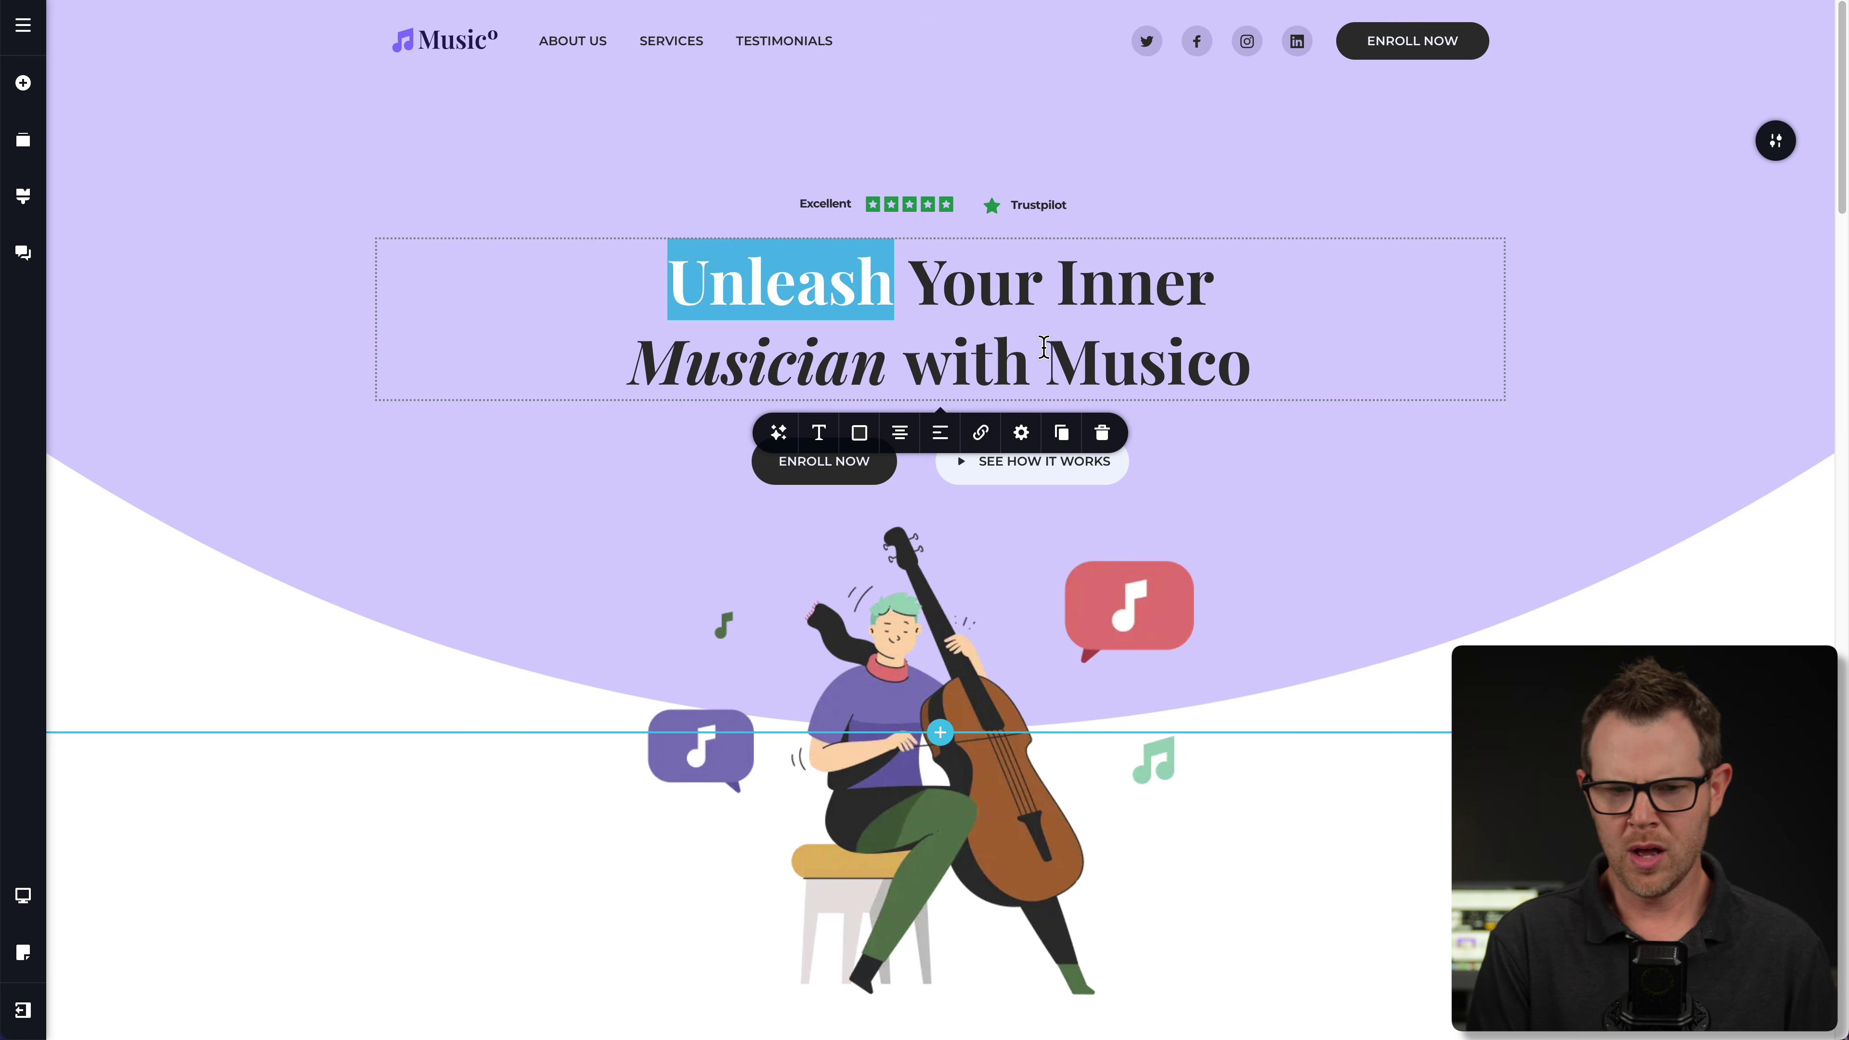
pyautogui.write('Unravel')
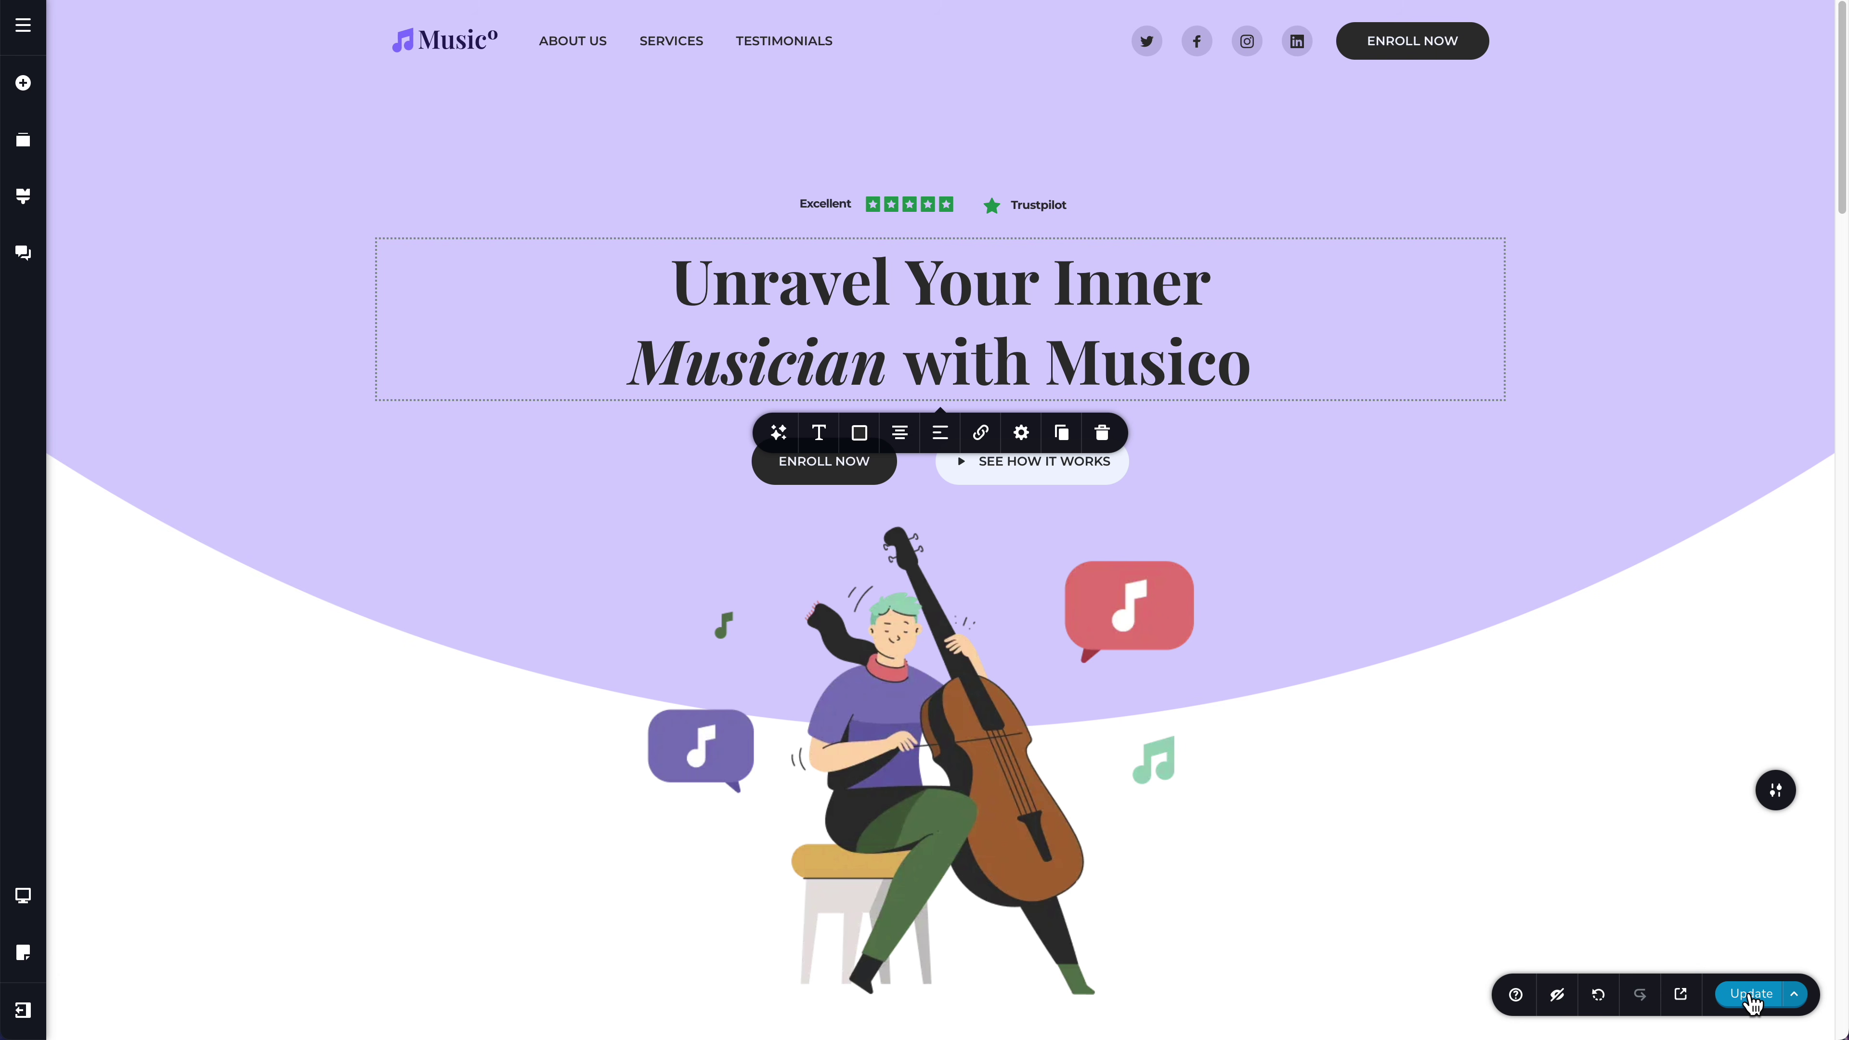
pyautogui.click(1751, 994)
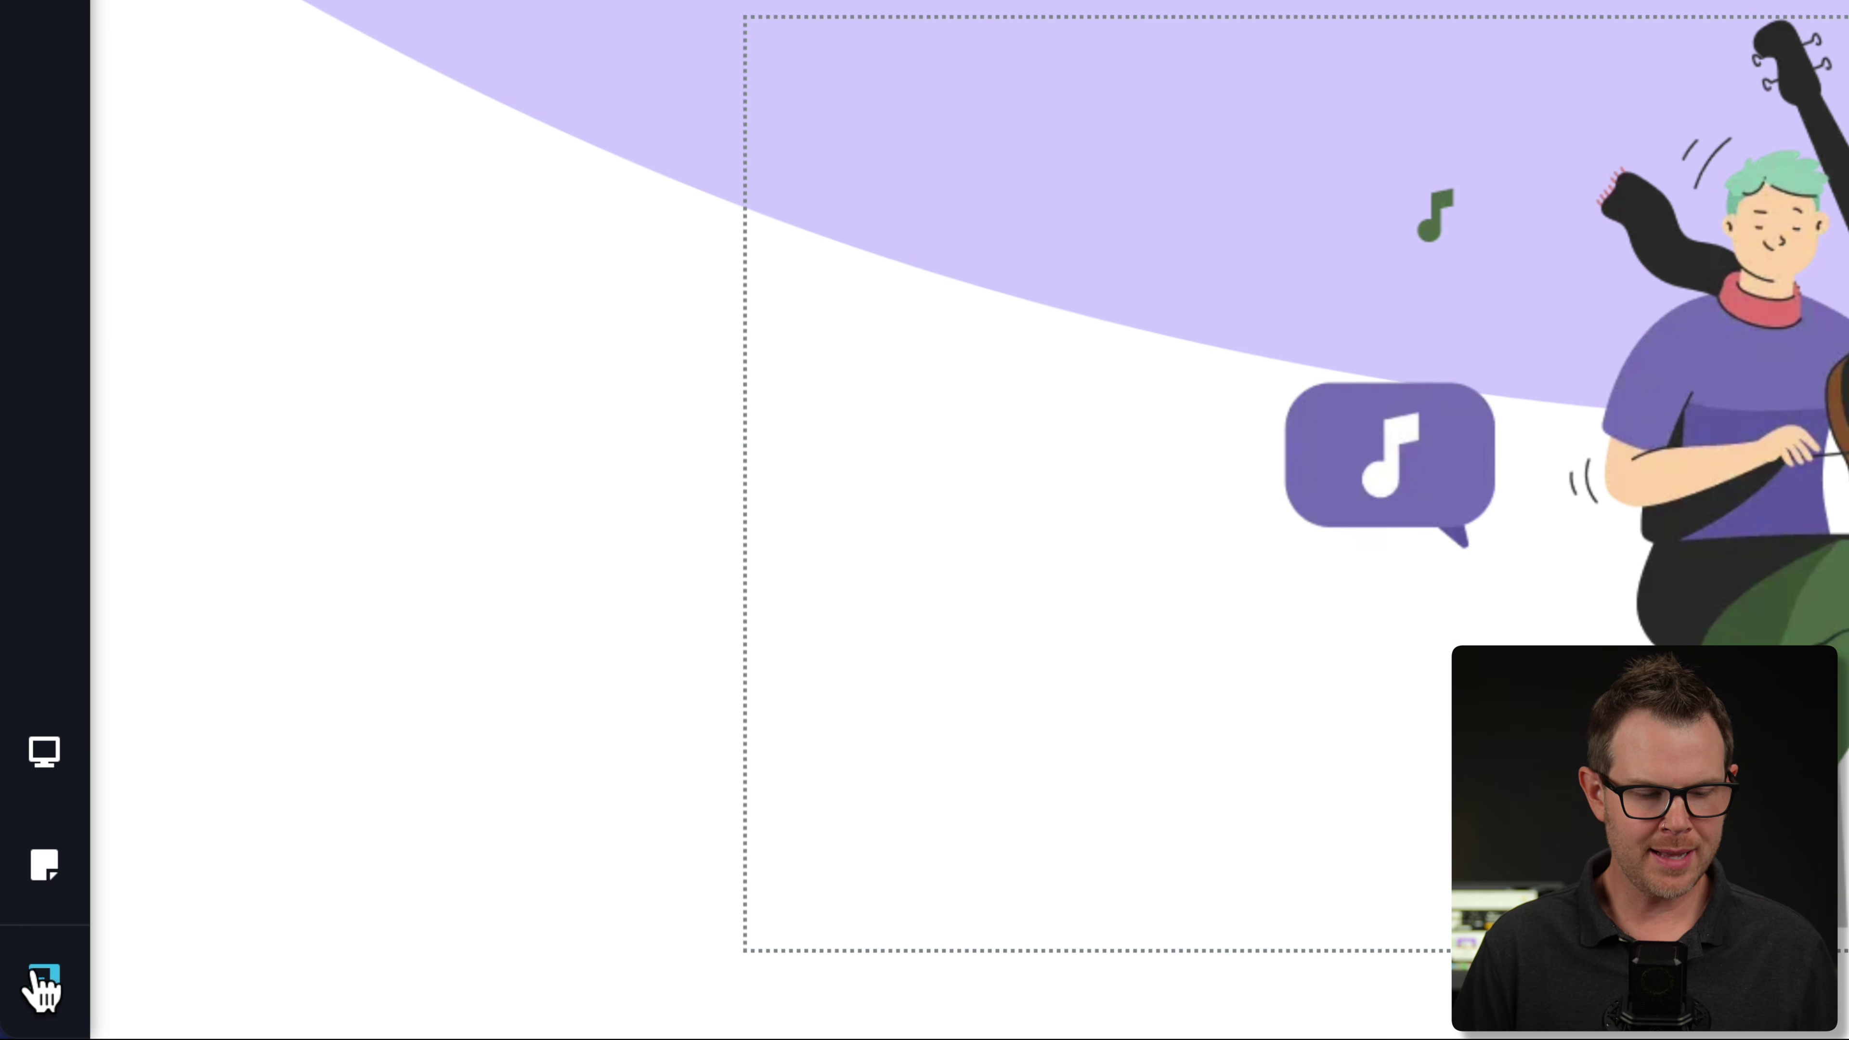
# - Rename Project #1 to 'Dave's Music Lessons' on the dashboard, then switch to the Pizza Shop workspace
pyautogui.click(23, 1010)
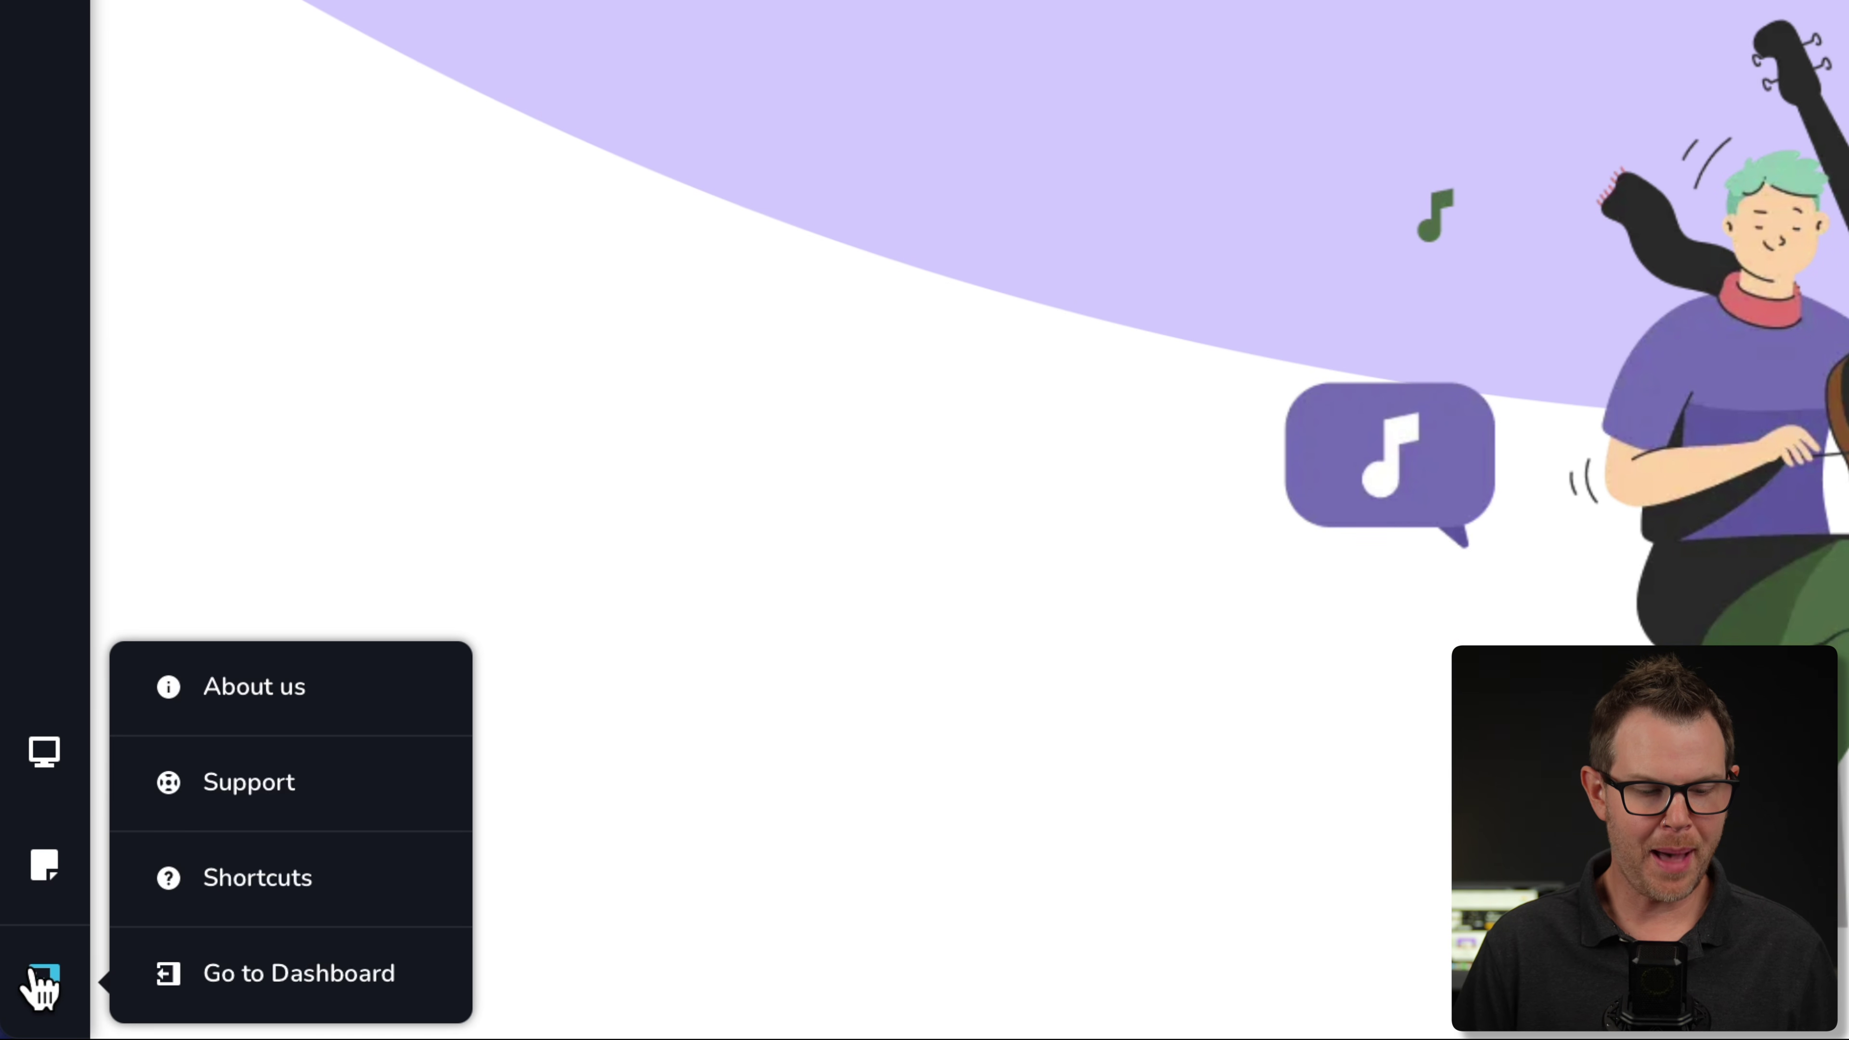
pyautogui.click(284, 973)
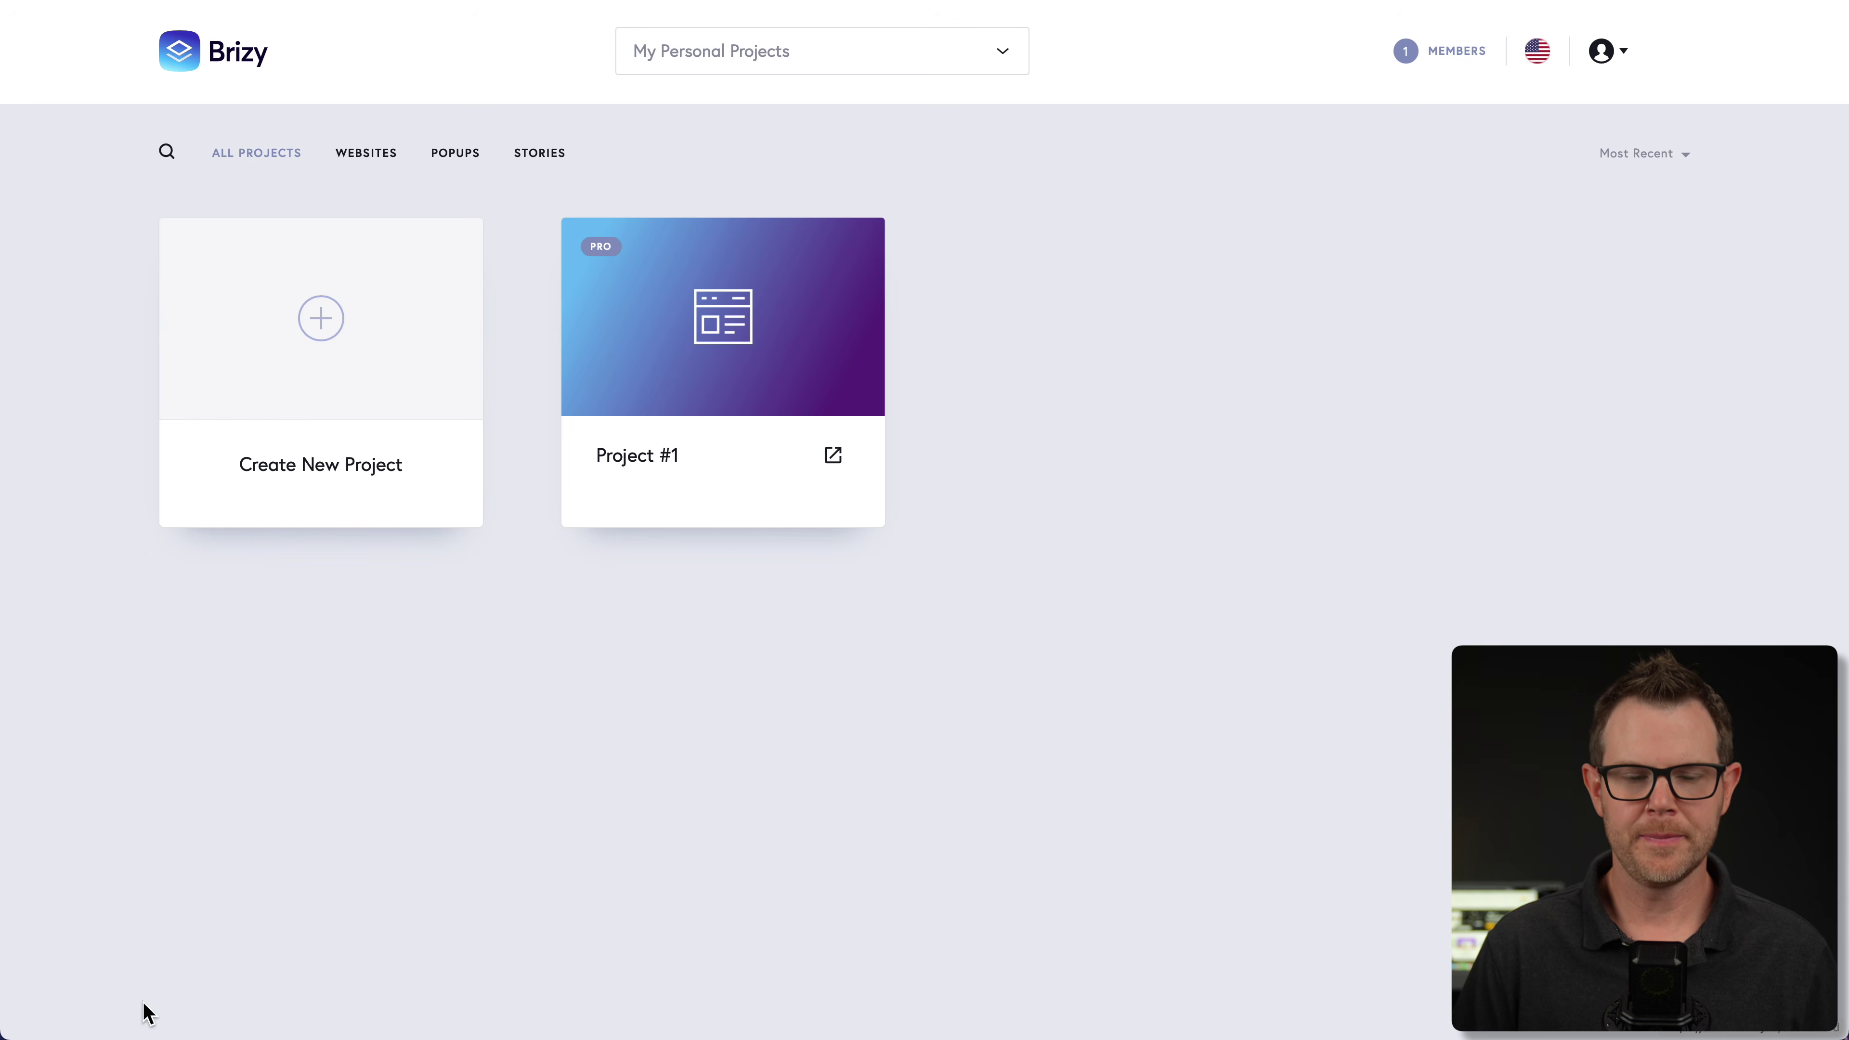
pyautogui.click(706, 450)
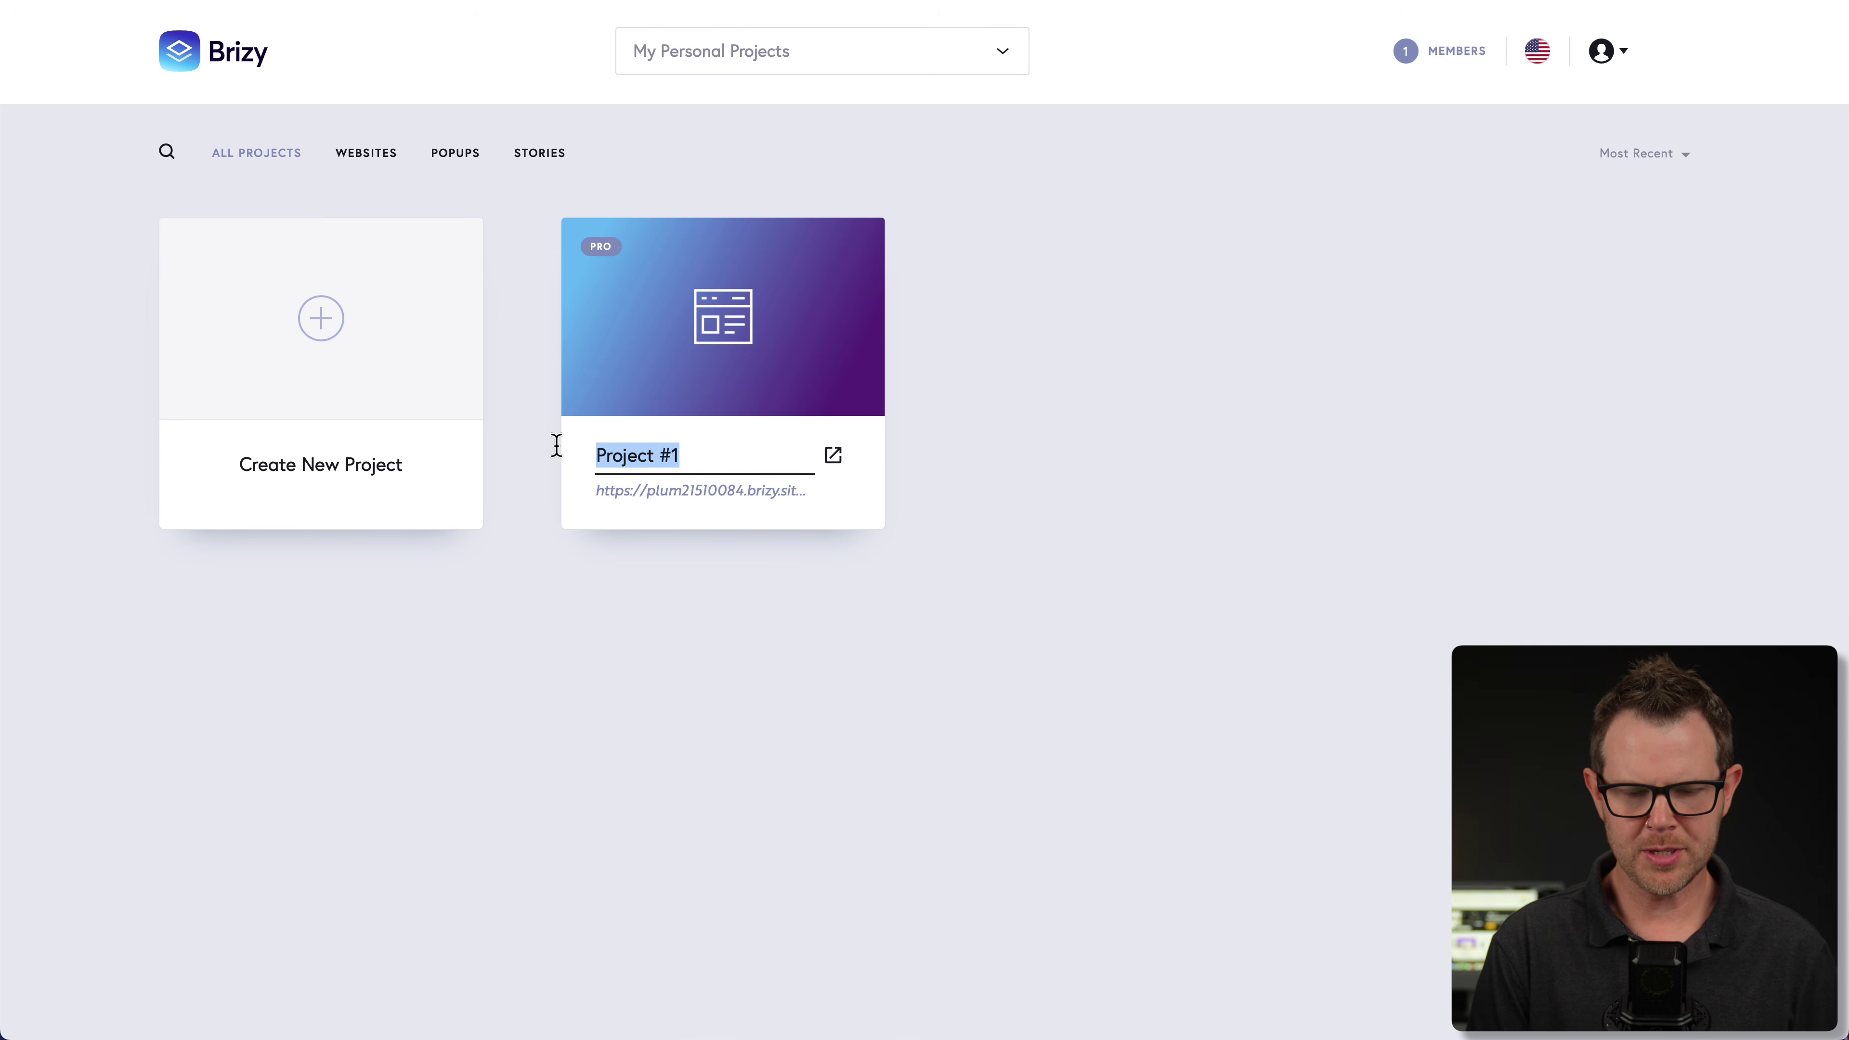
pyautogui.write("Dave's Musi")
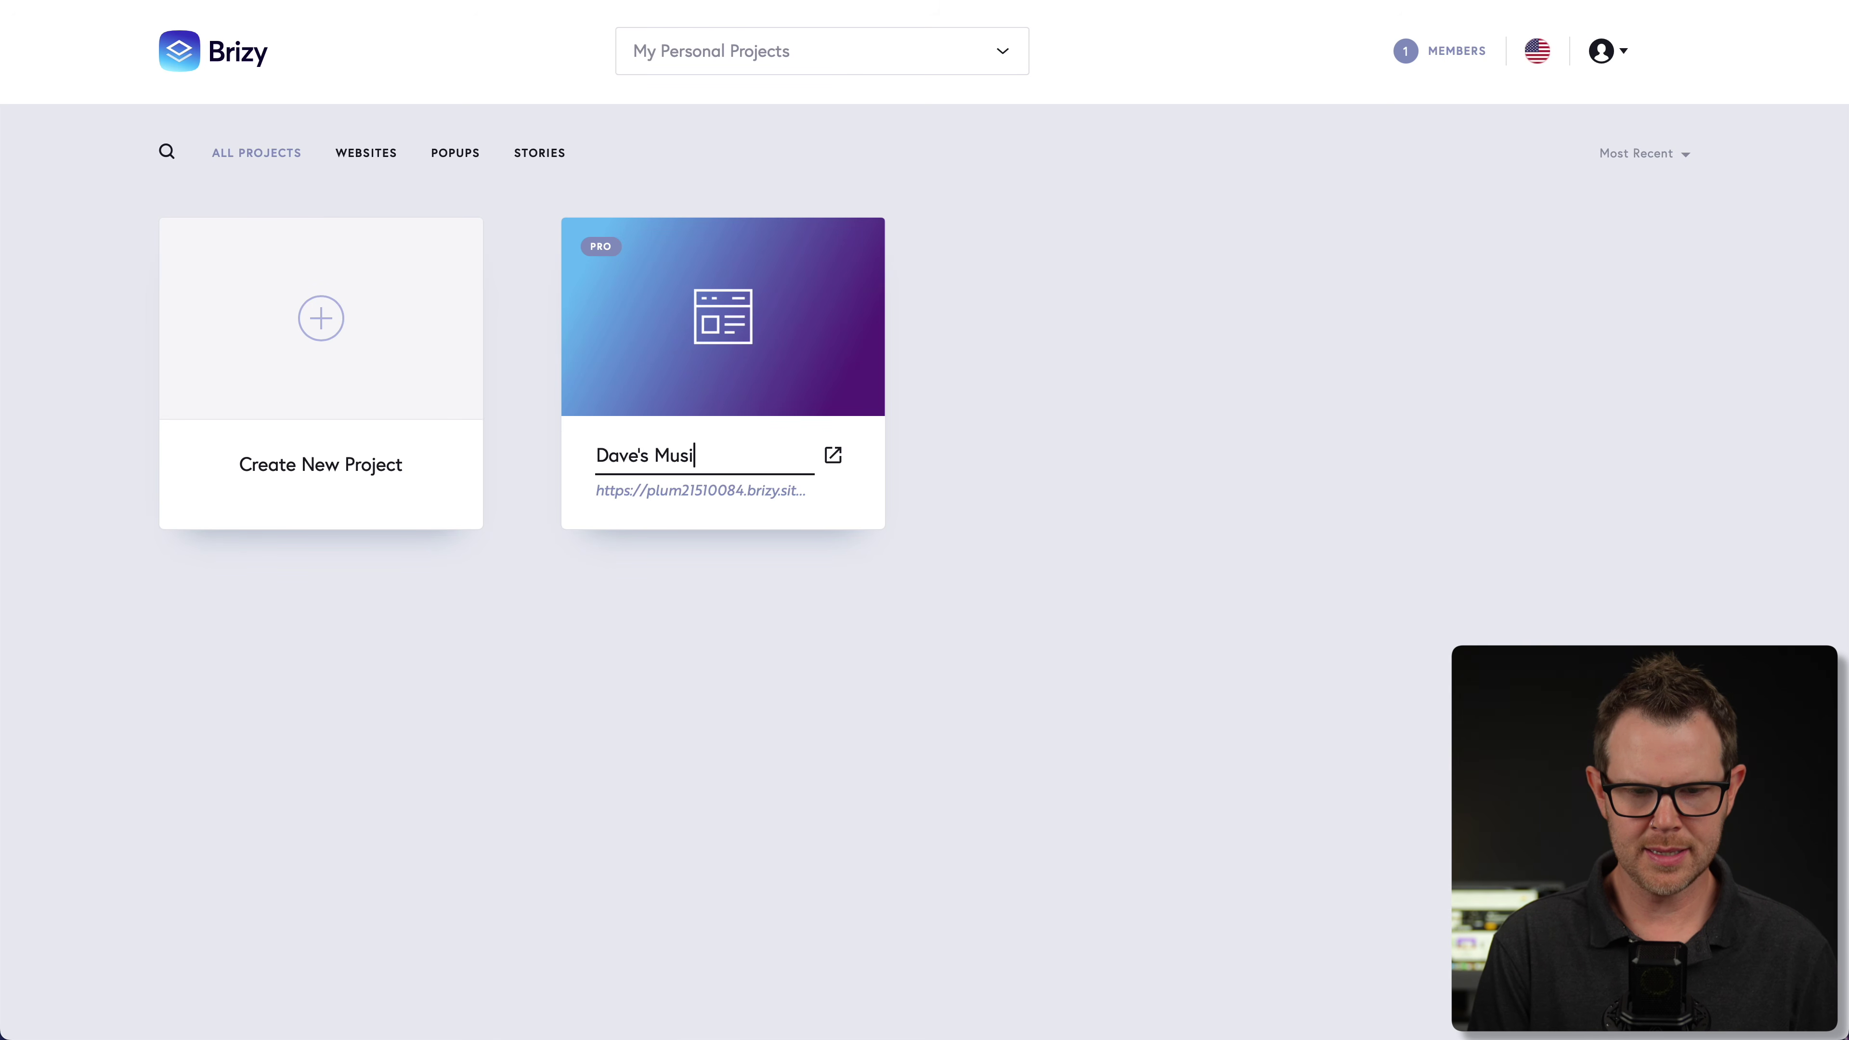
pyautogui.write('c Lessons')
pyautogui.click(685, 614)
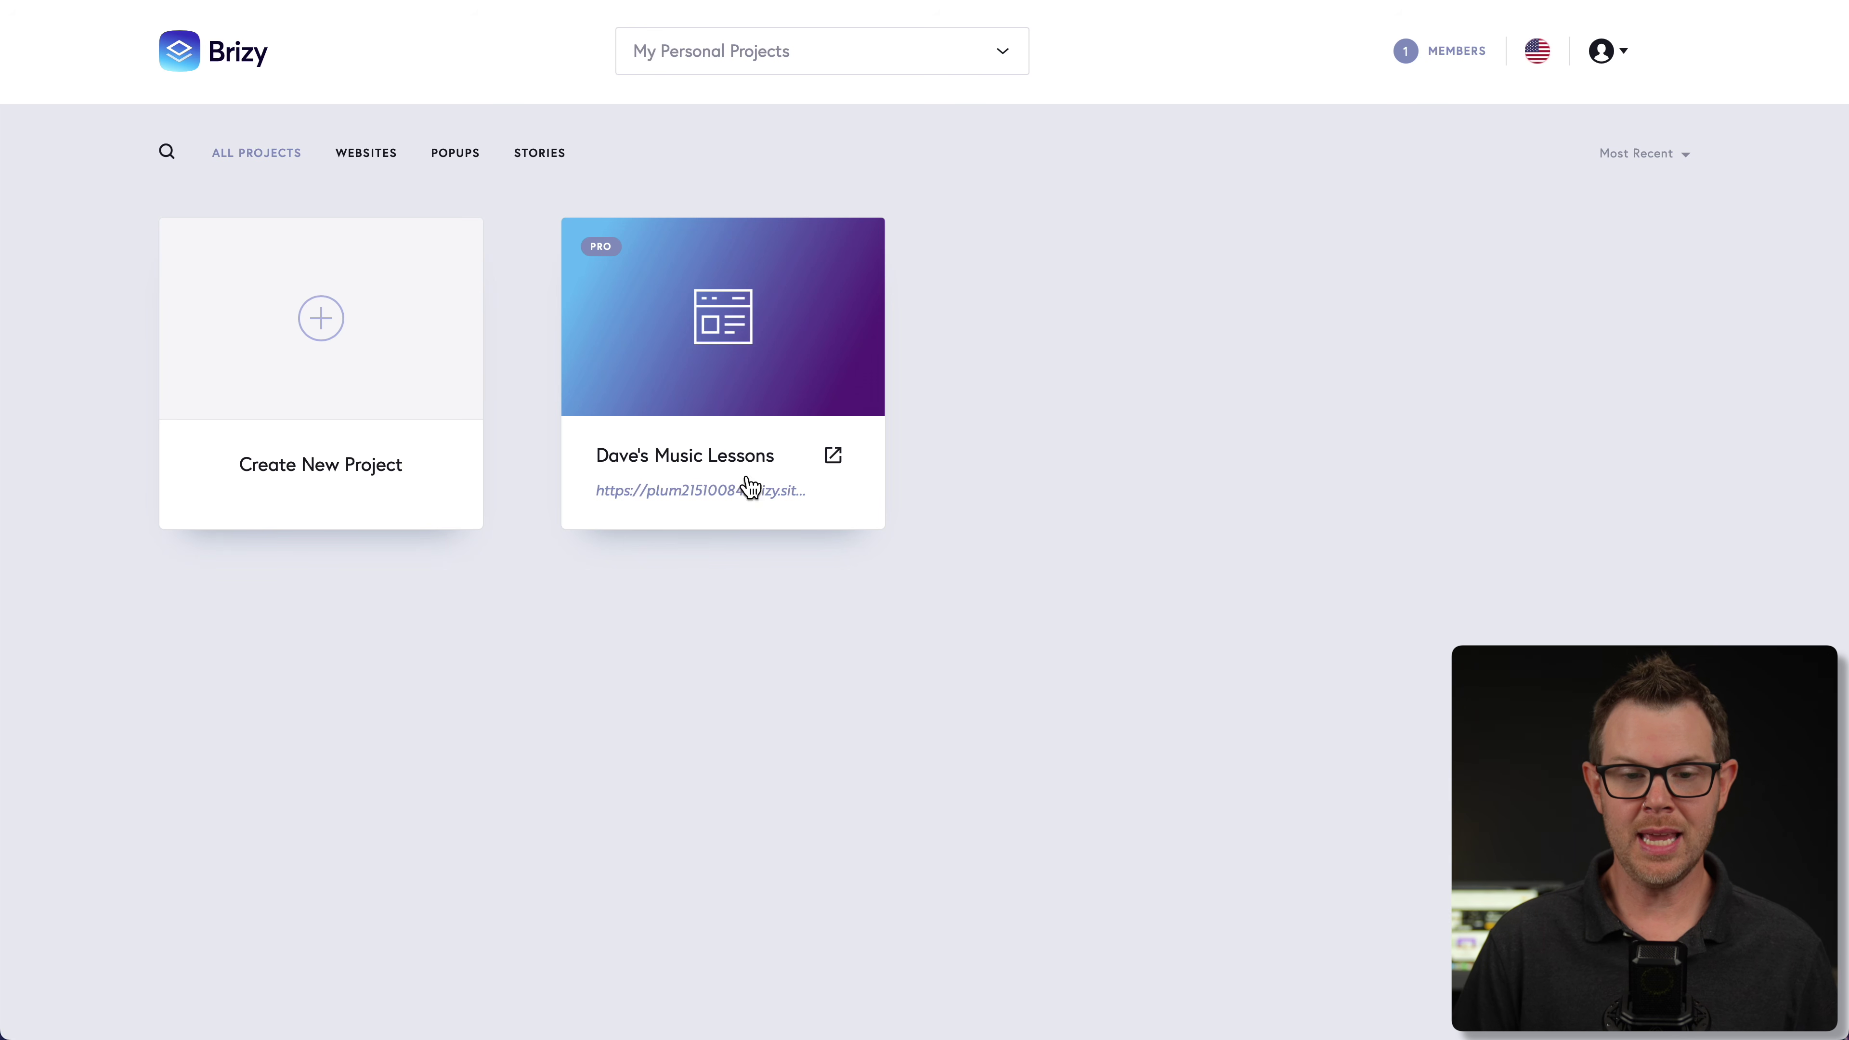
pyautogui.click(721, 71)
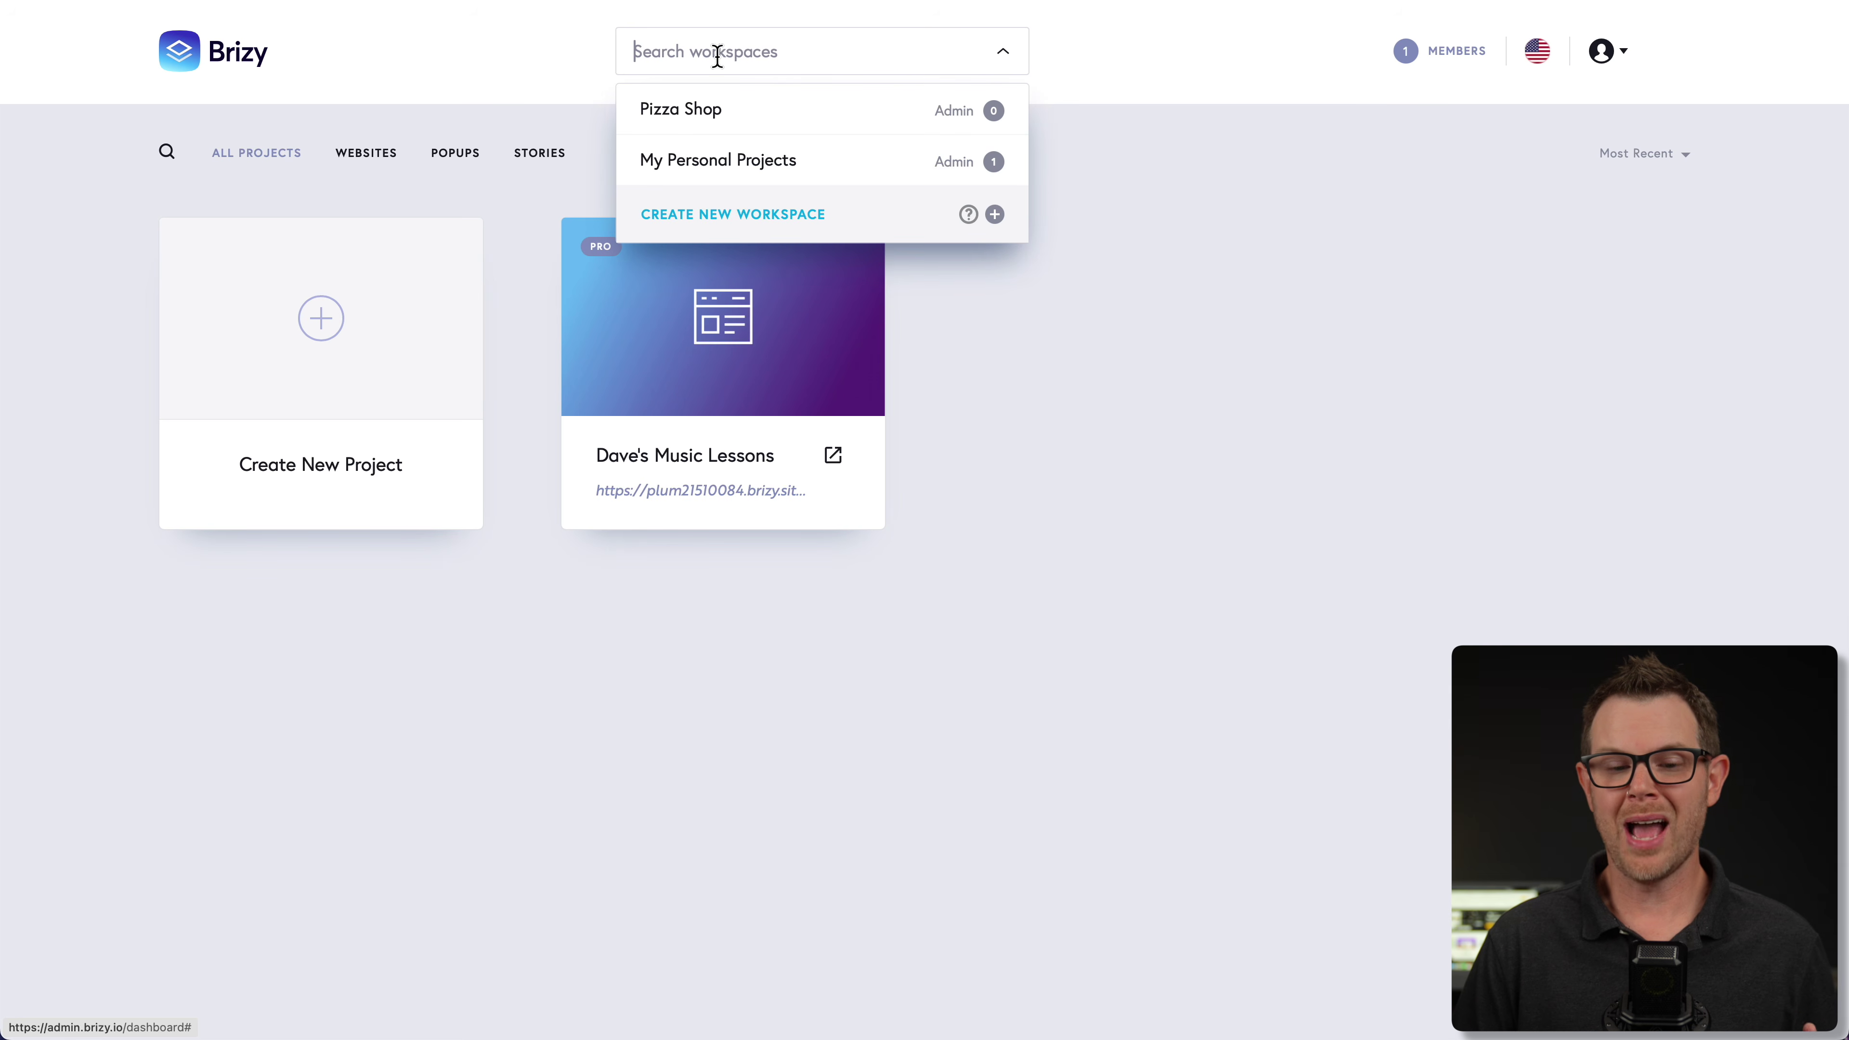
pyautogui.click(735, 110)
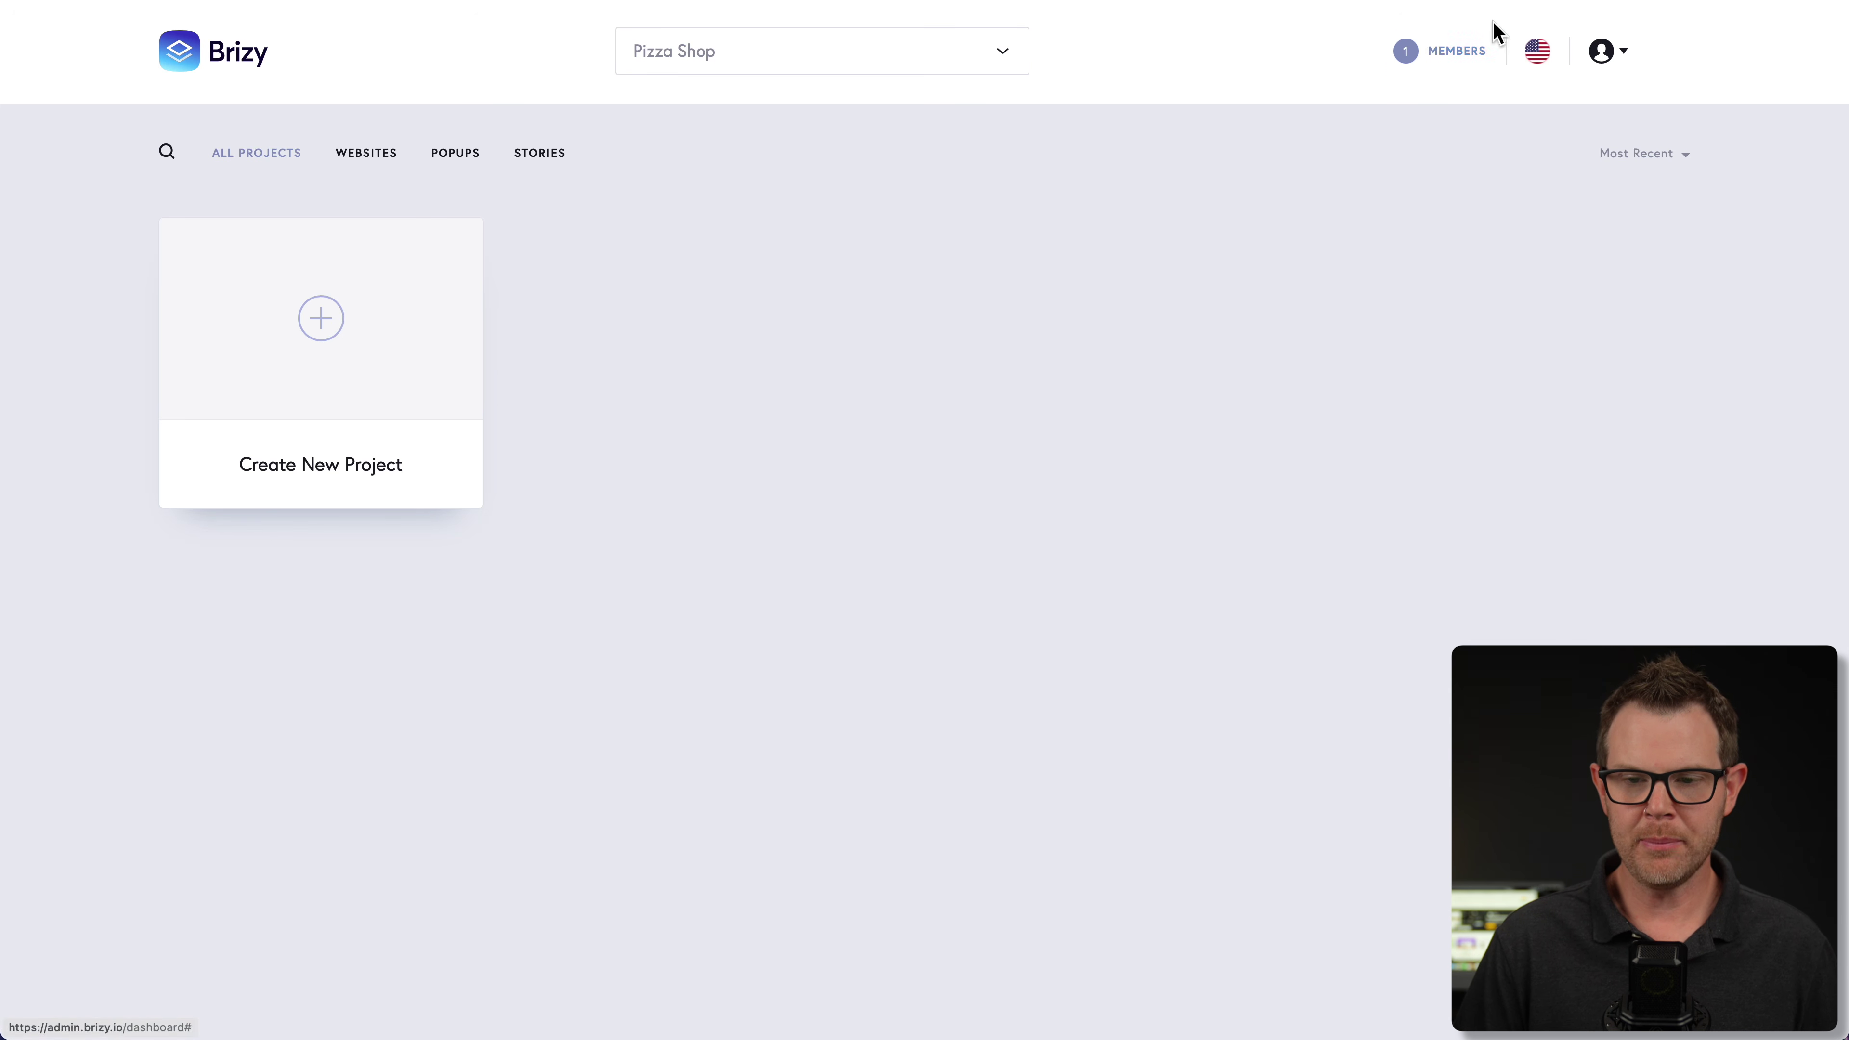
pyautogui.click(1449, 62)
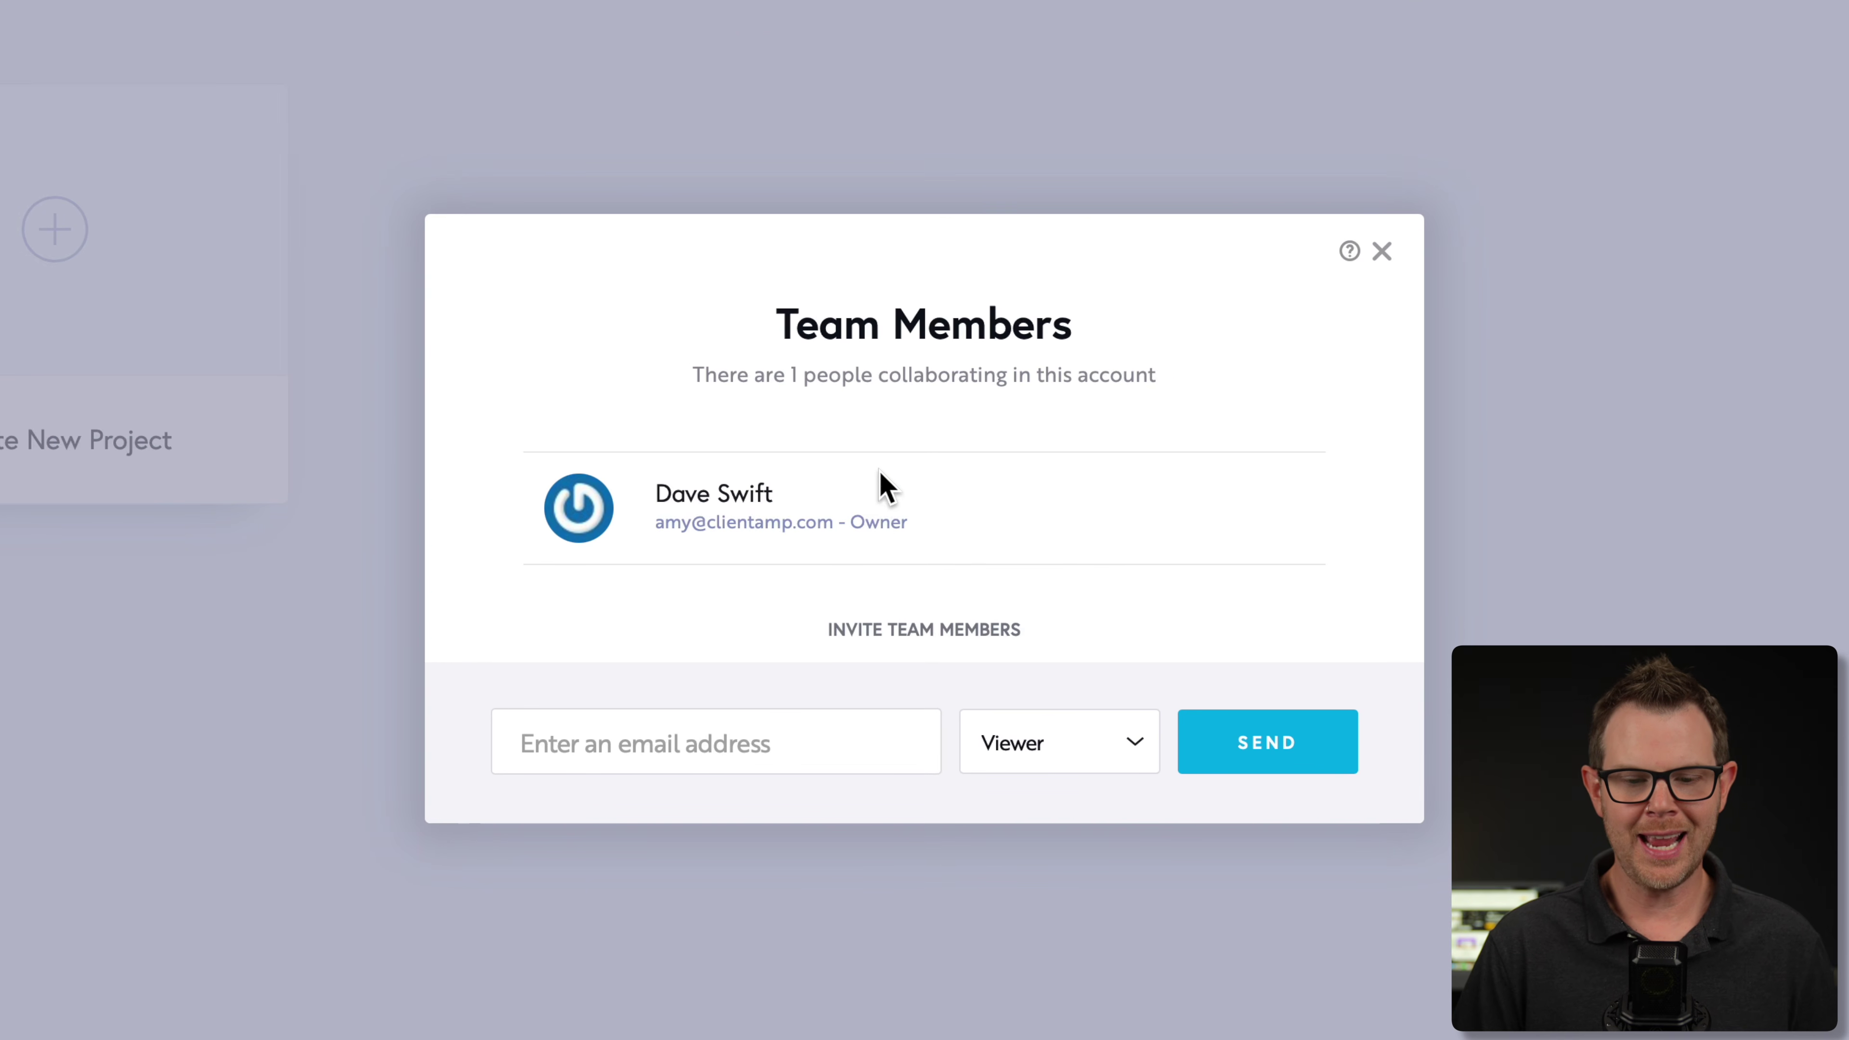
pyautogui.click(1121, 742)
pyautogui.click(1141, 769)
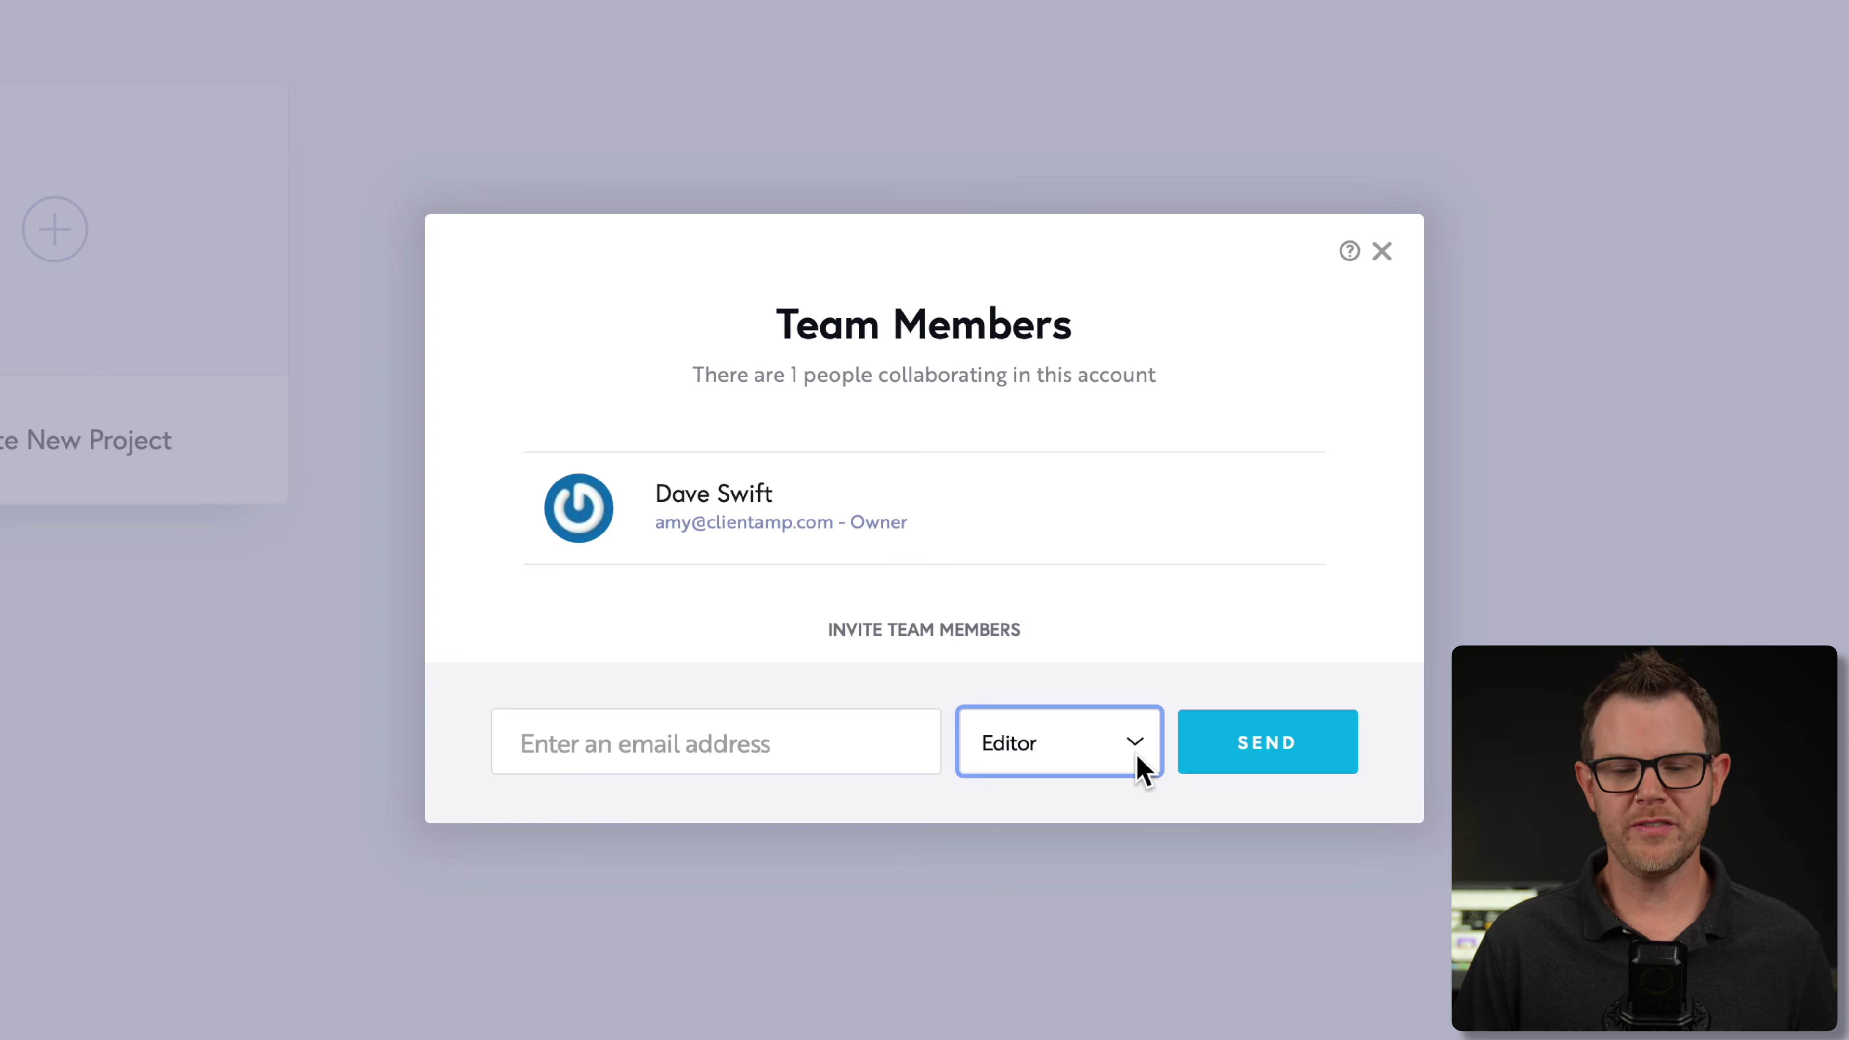
pyautogui.click(1136, 757)
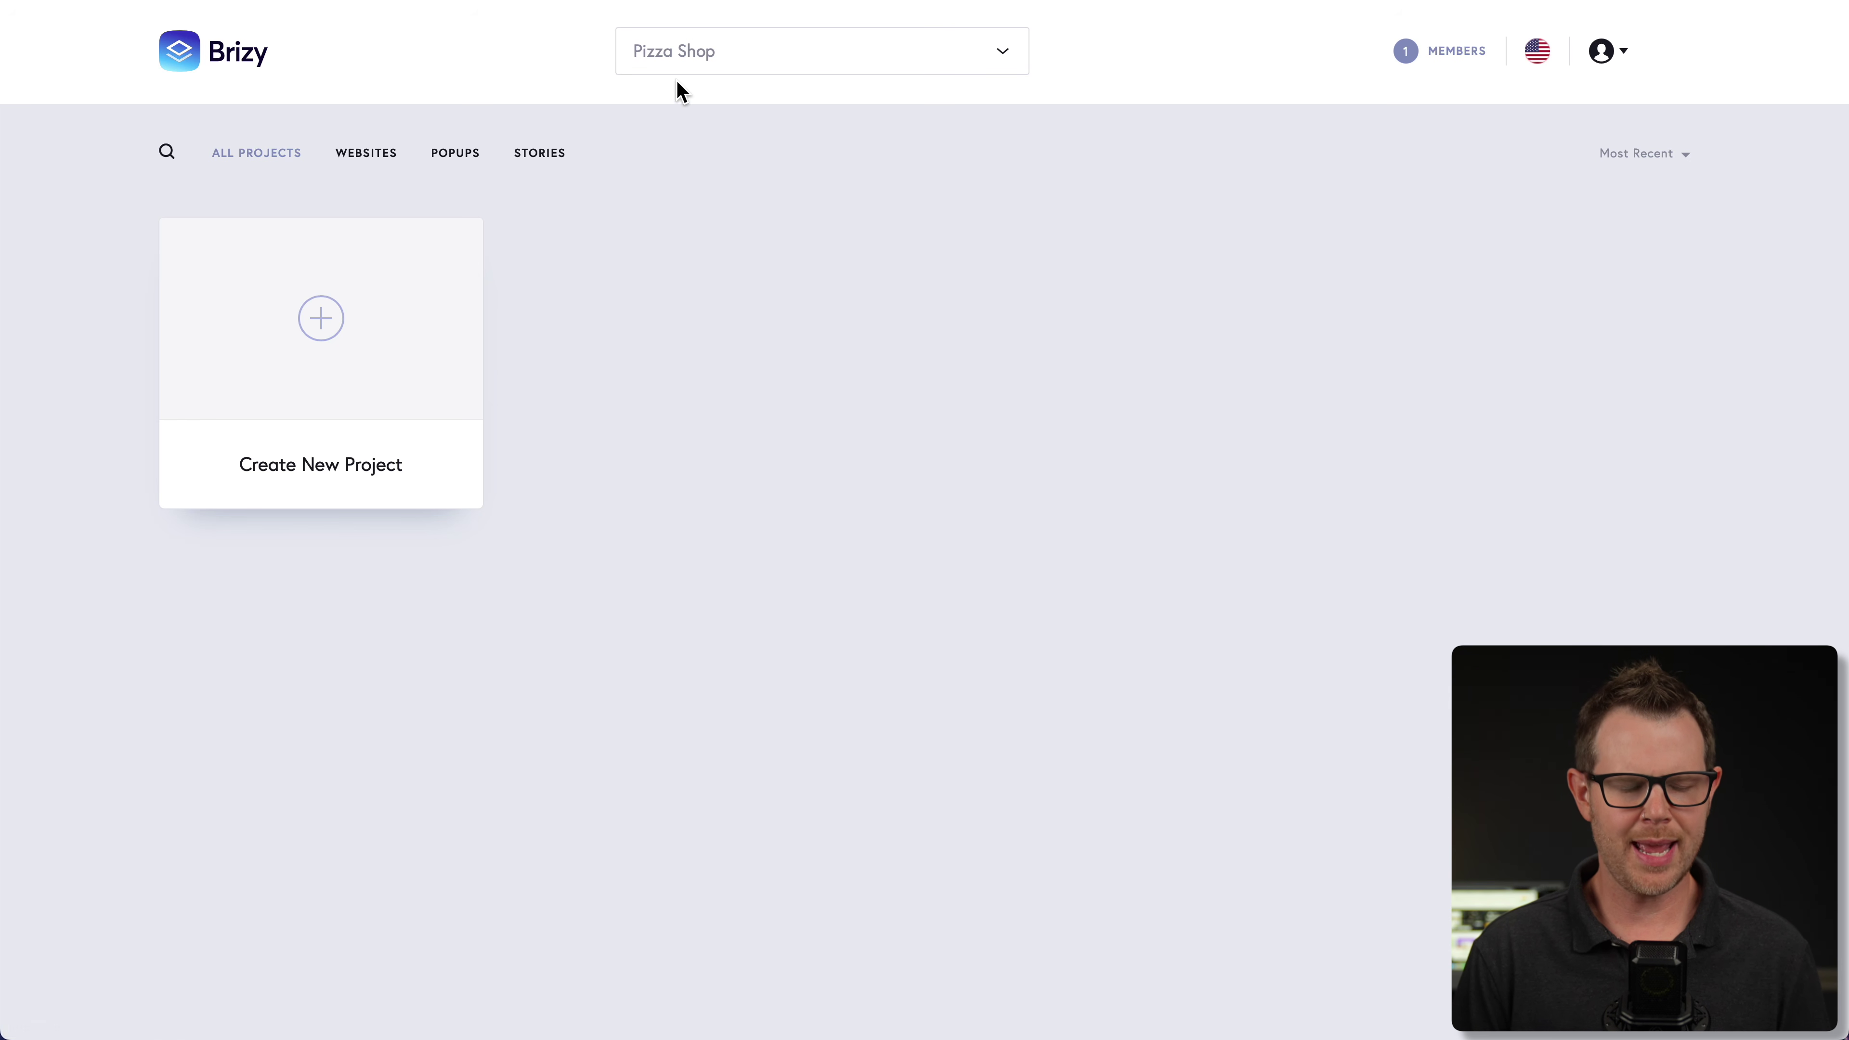
# - Create a new website project using the Generate with AI option
pyautogui.click(326, 320)
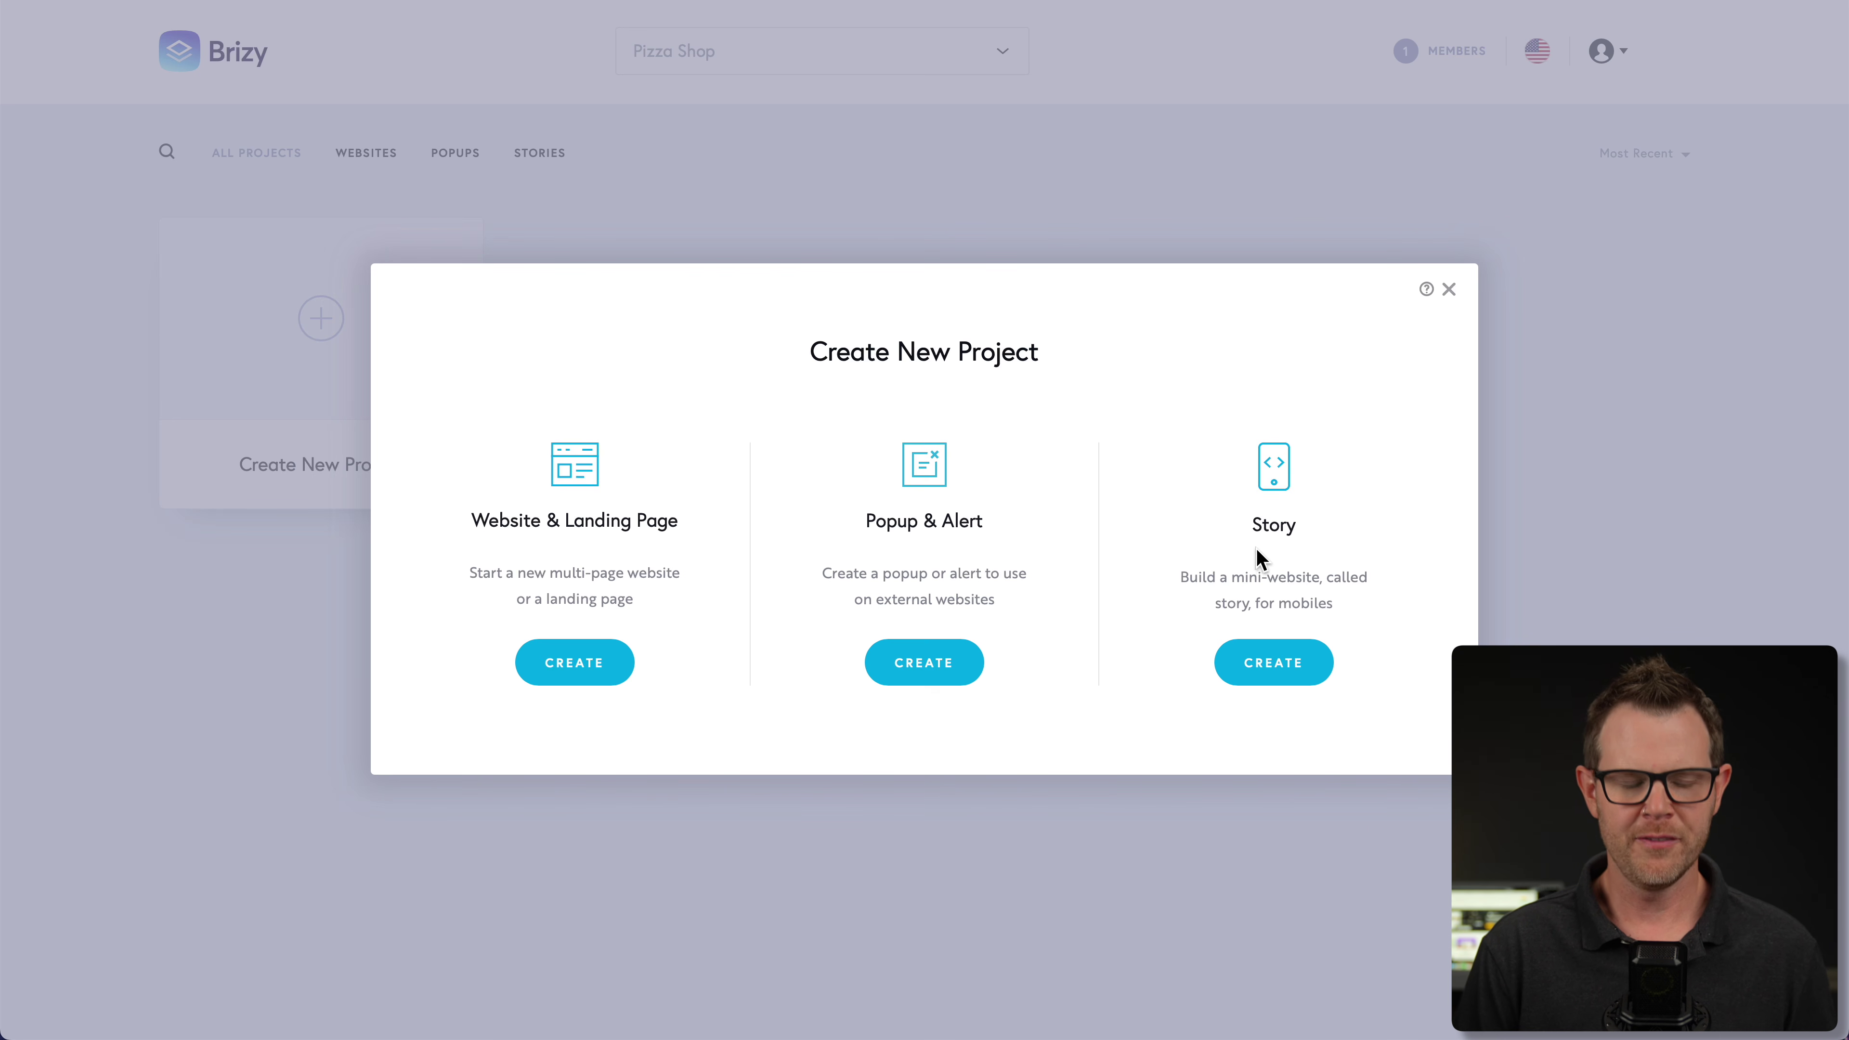
pyautogui.click(576, 676)
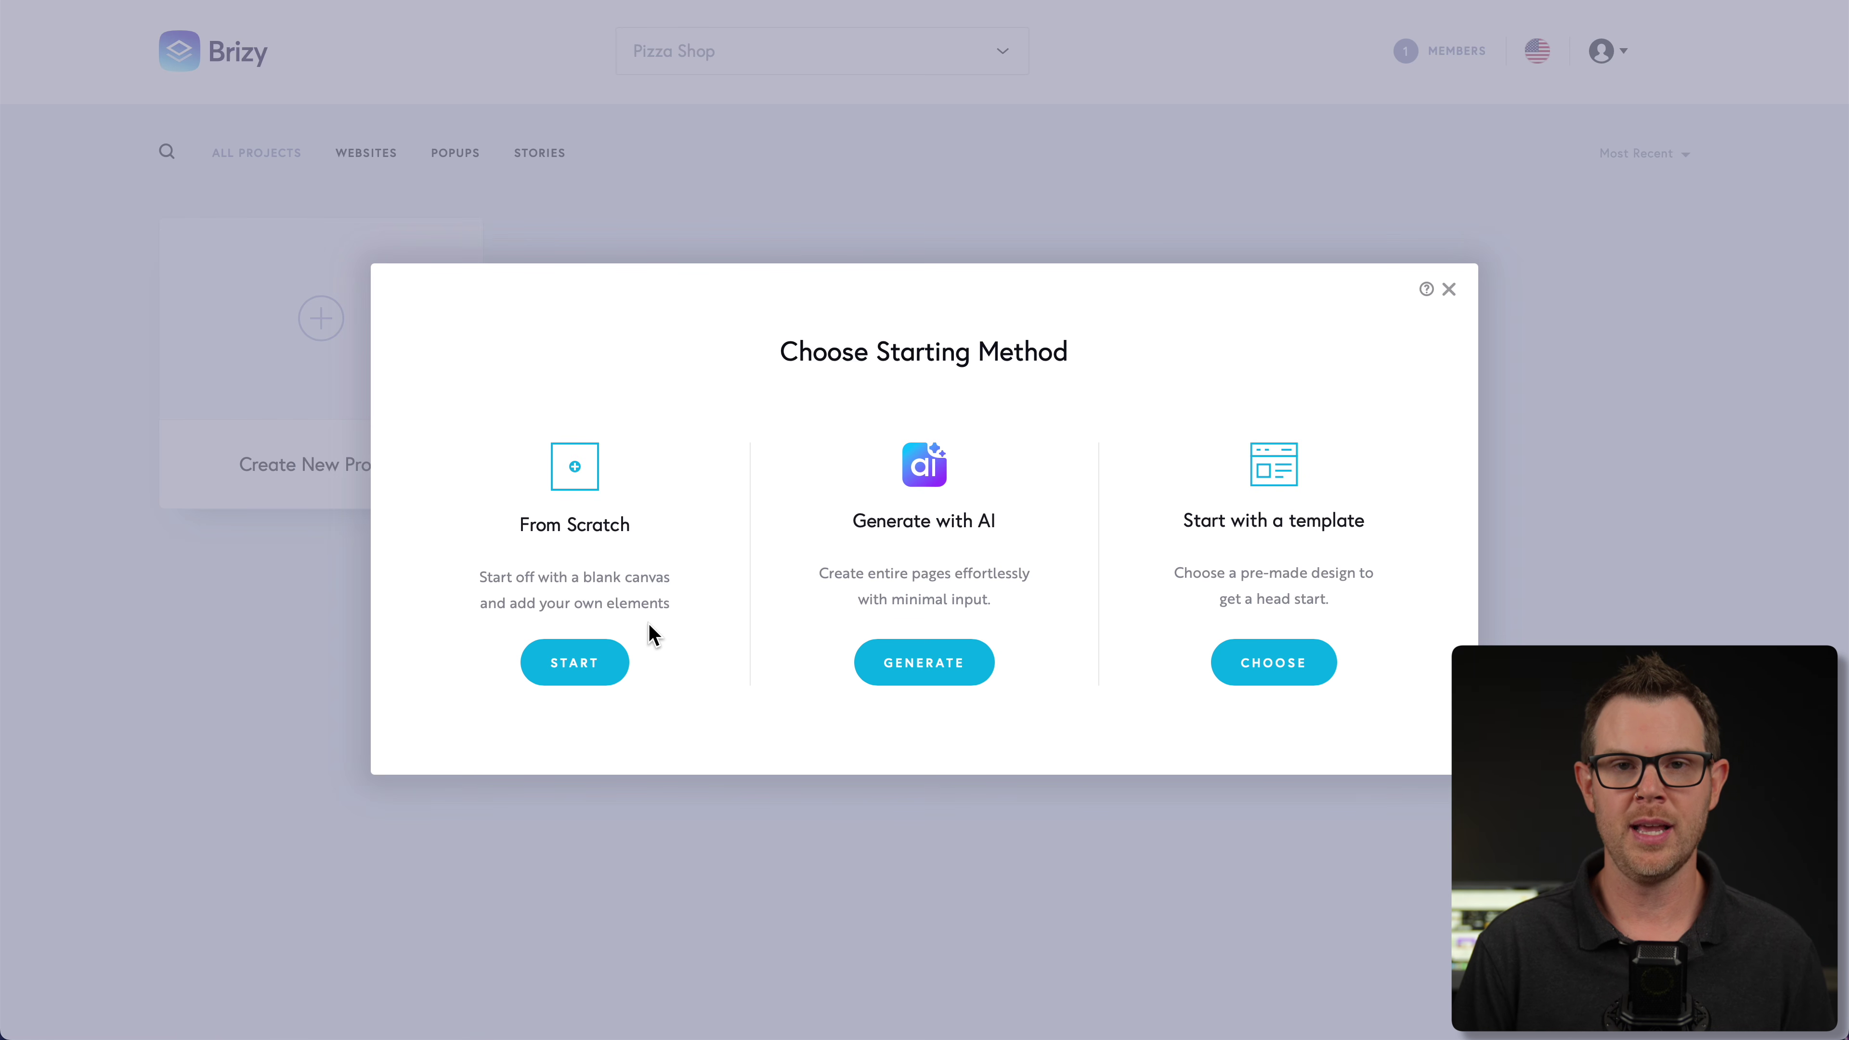
pyautogui.click(935, 668)
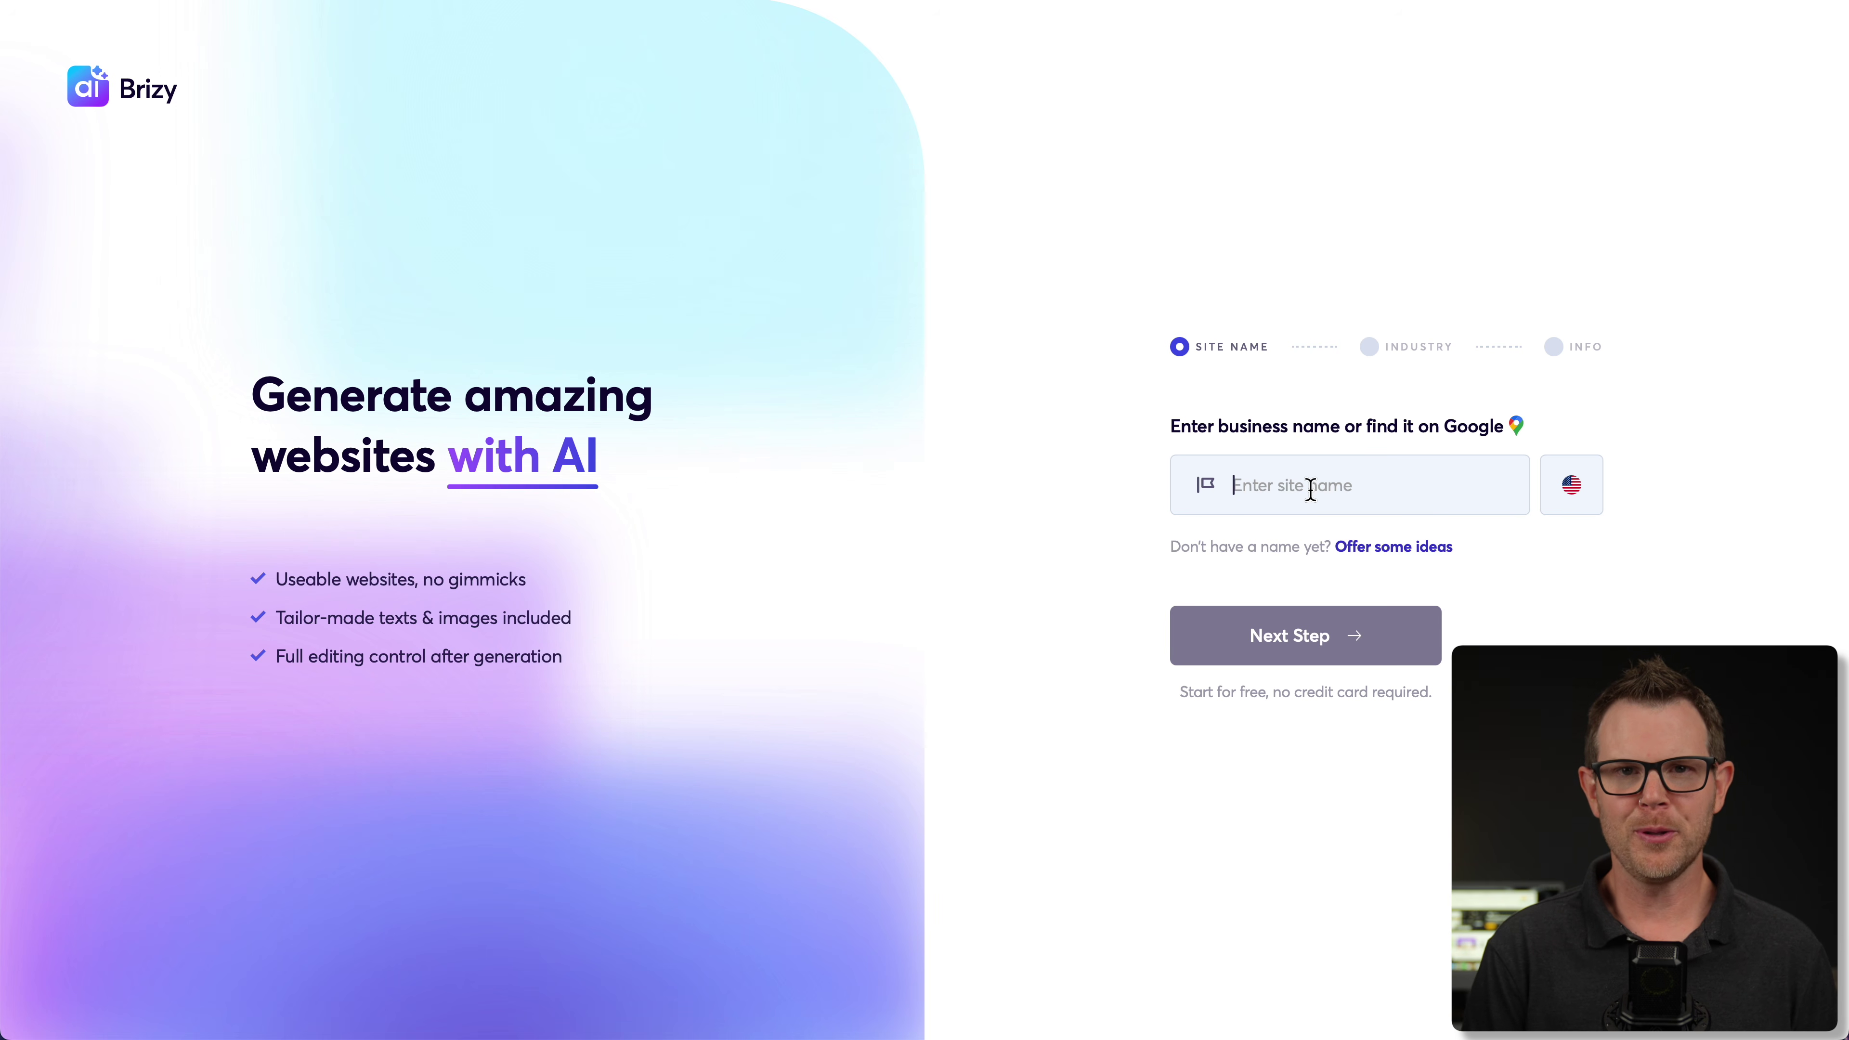
# - Enter 'Detello', choose the Detello's Pizza & Pasta listing, and build the AI website
pyautogui.write('De')
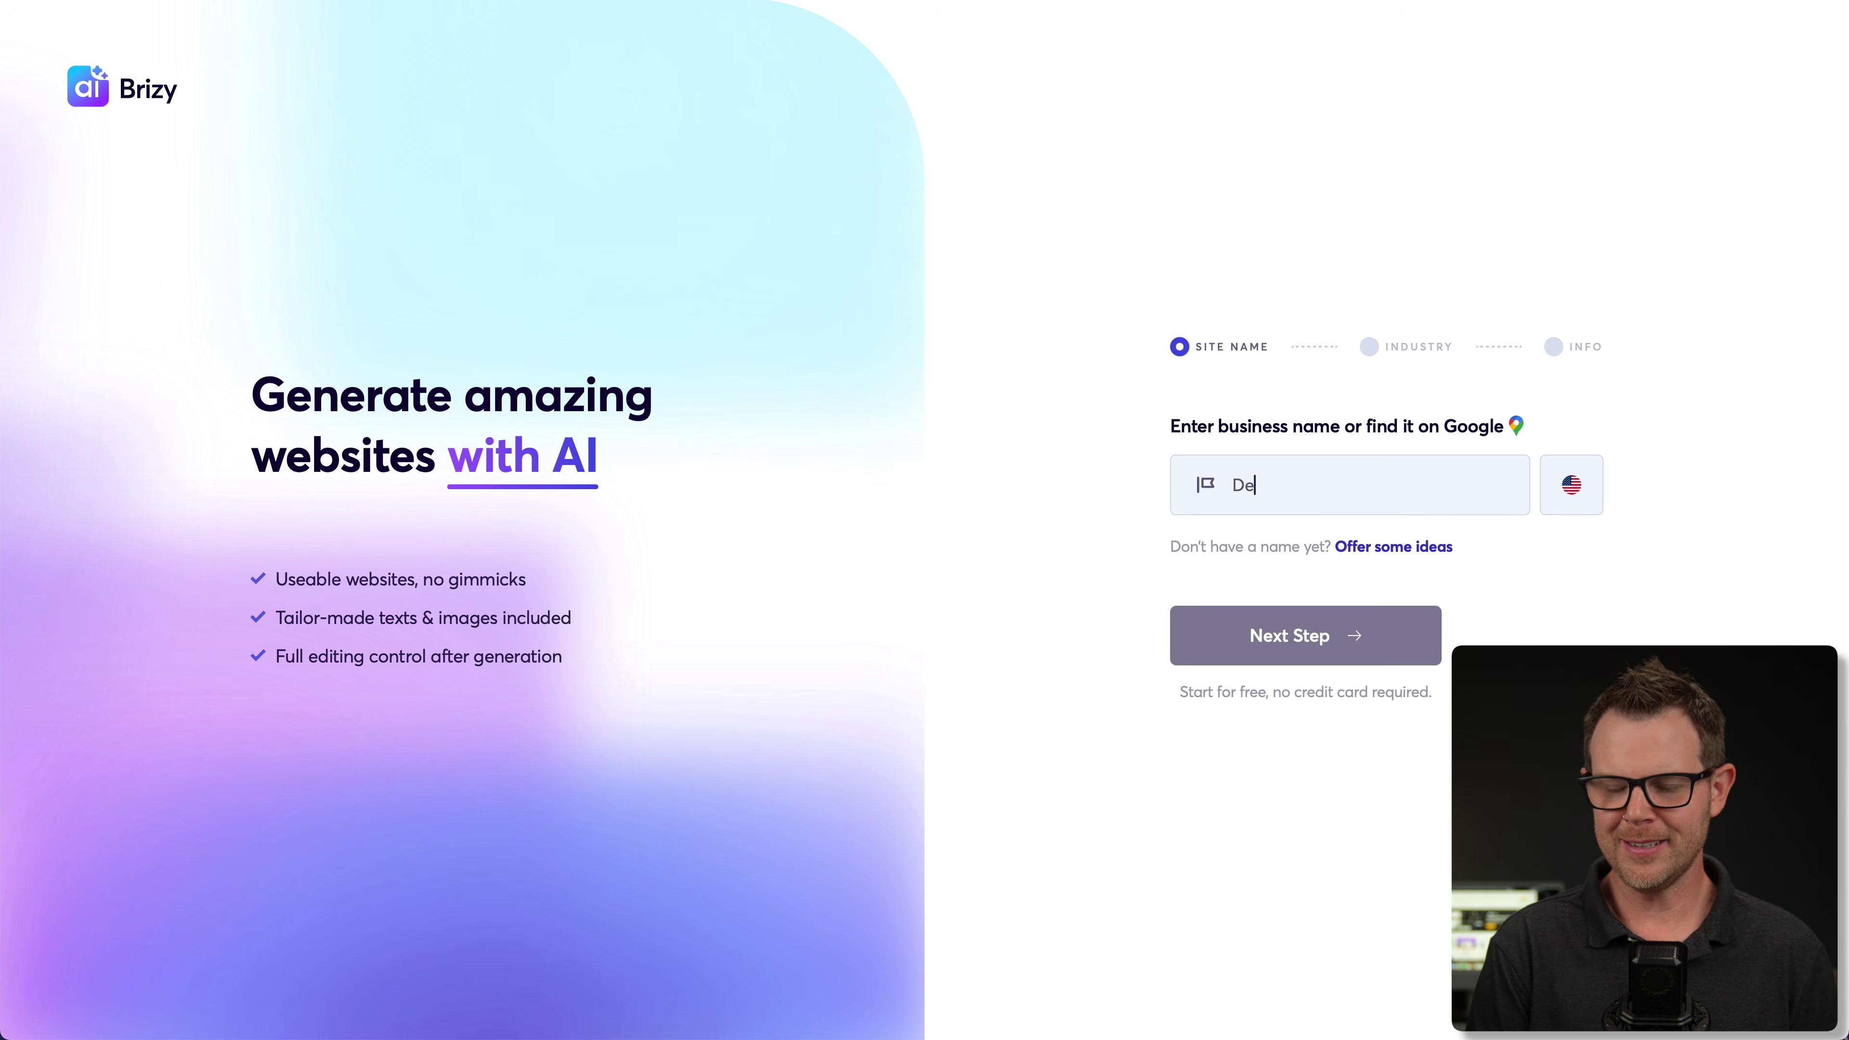
pyautogui.write('tello')
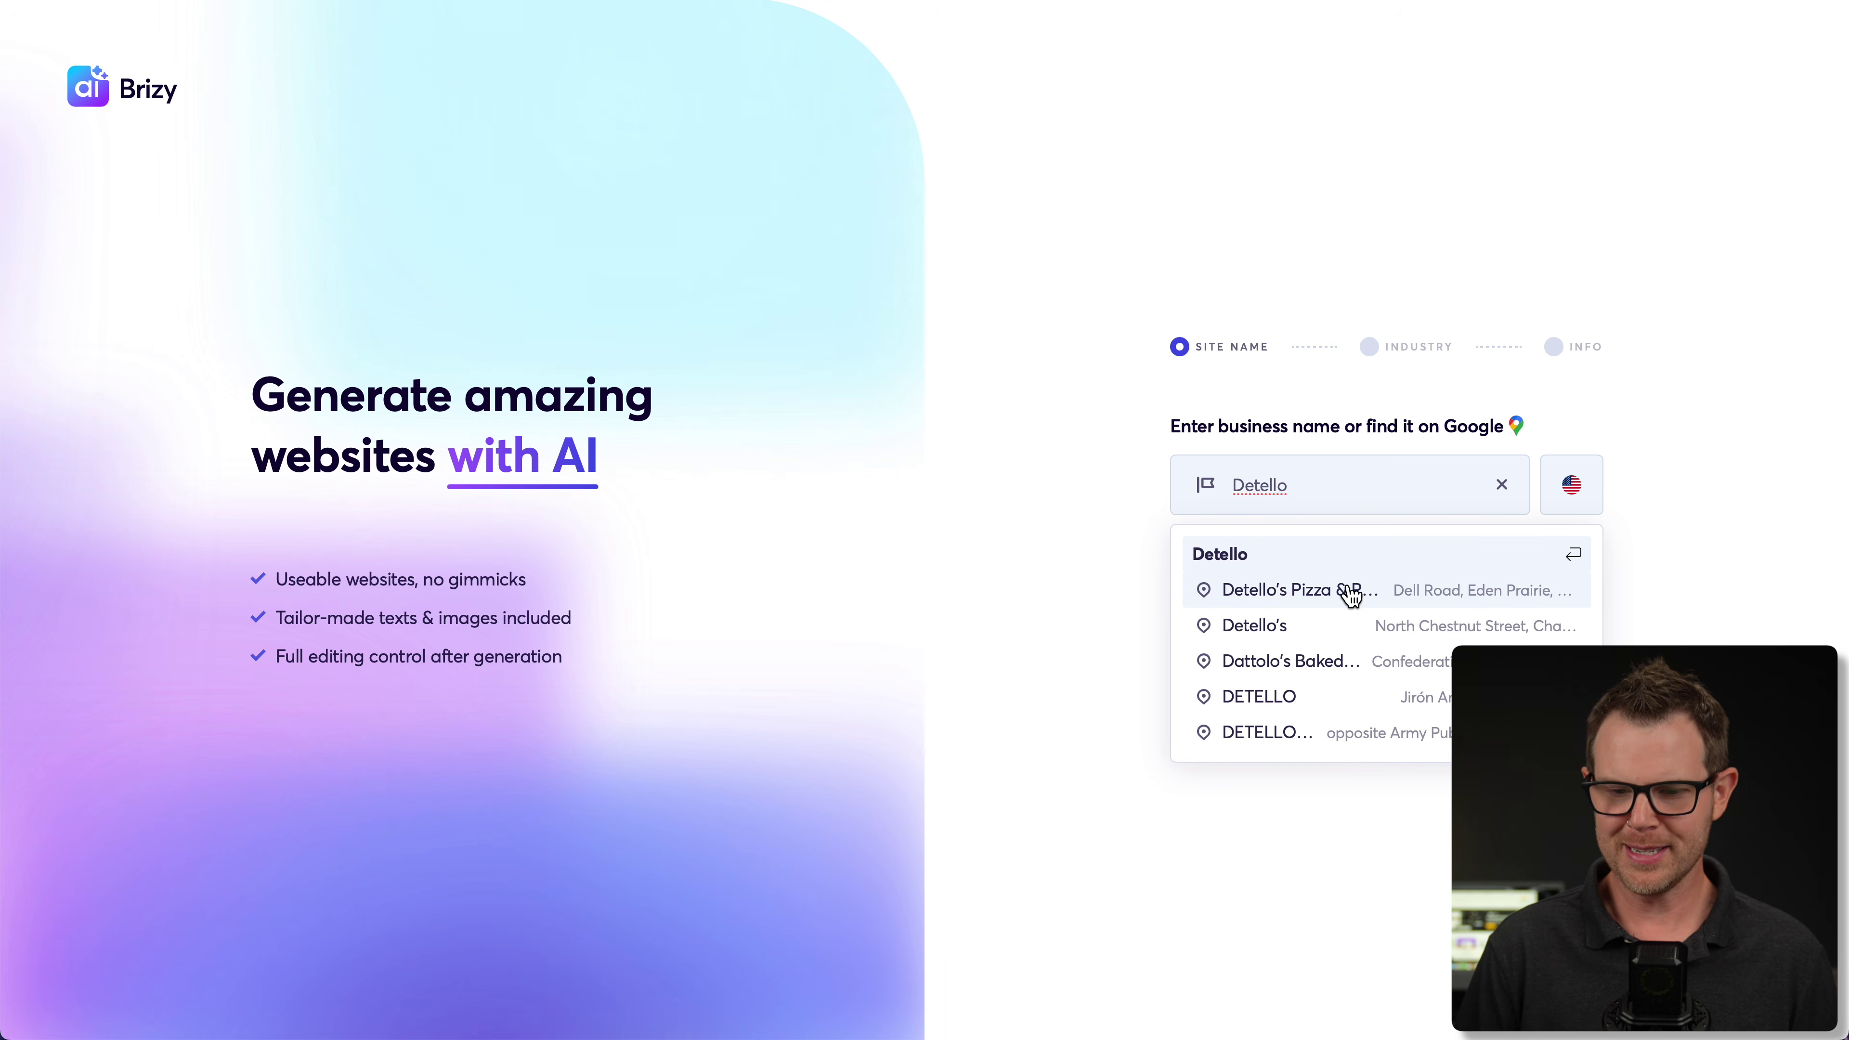
pyautogui.click(1343, 592)
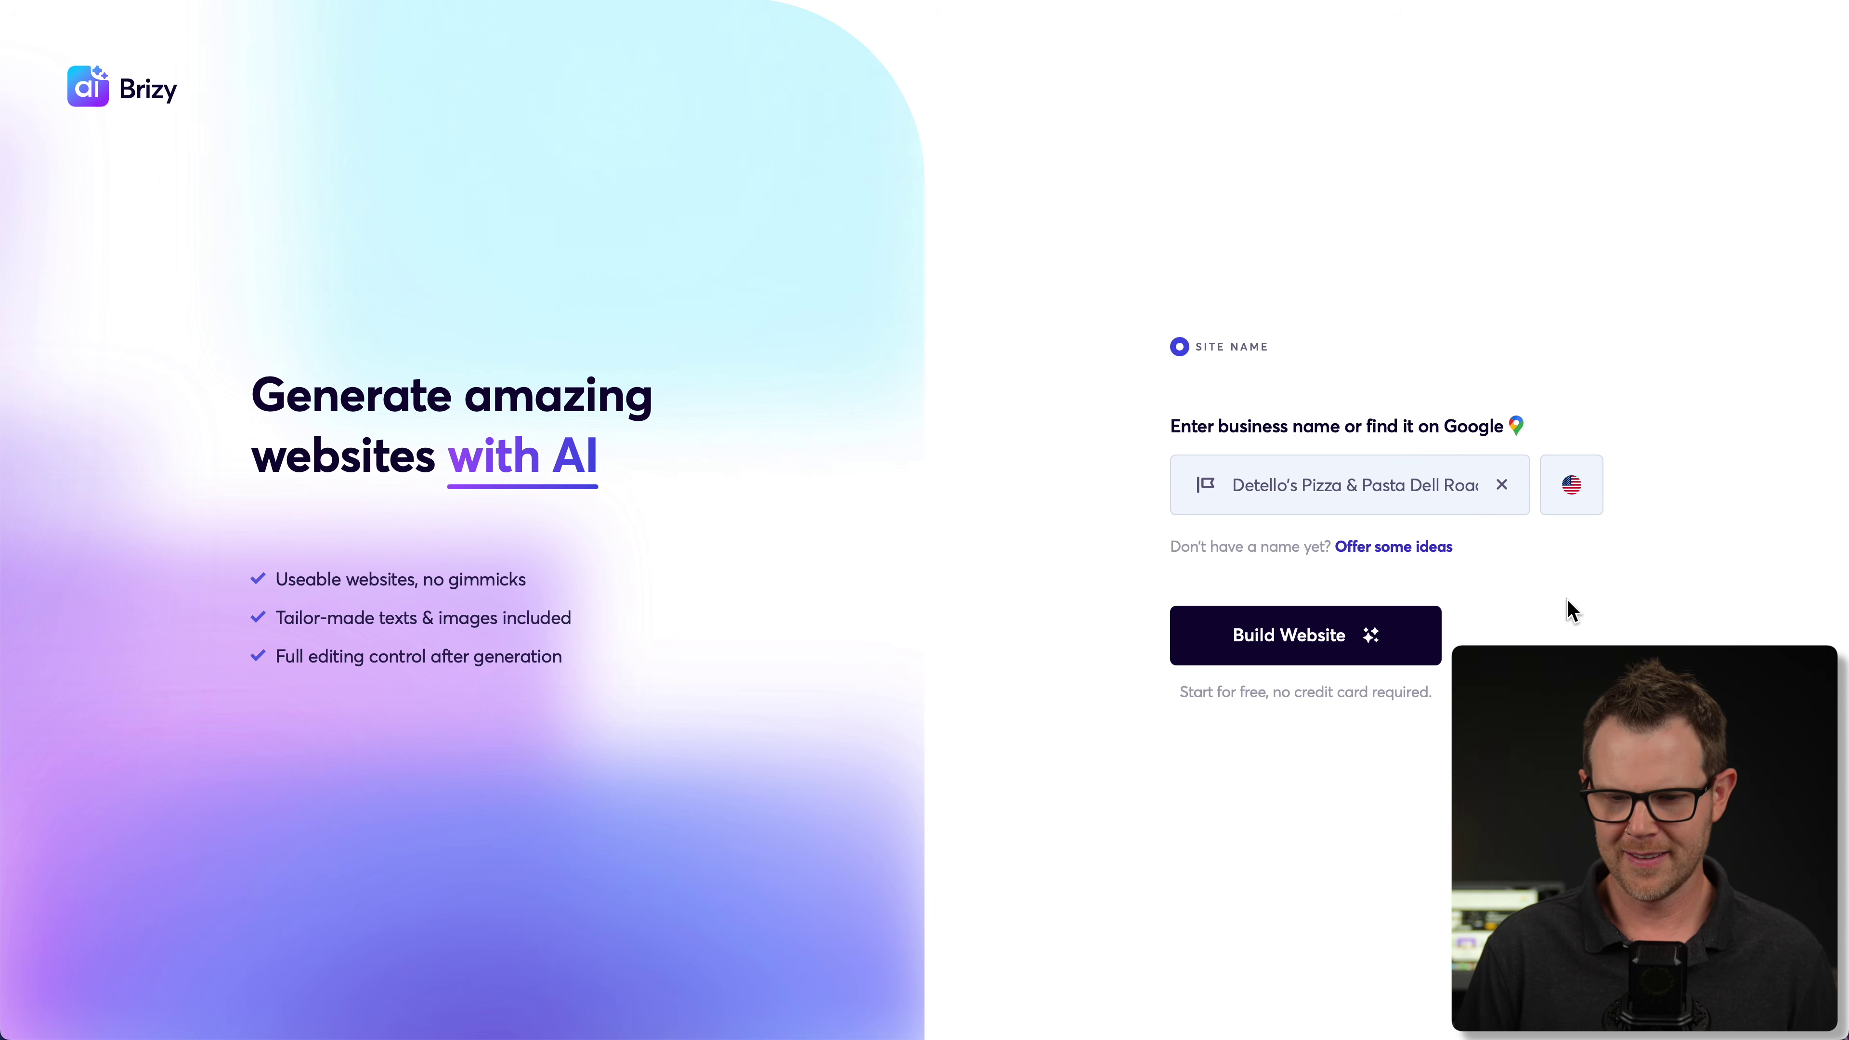
pyautogui.click(1306, 652)
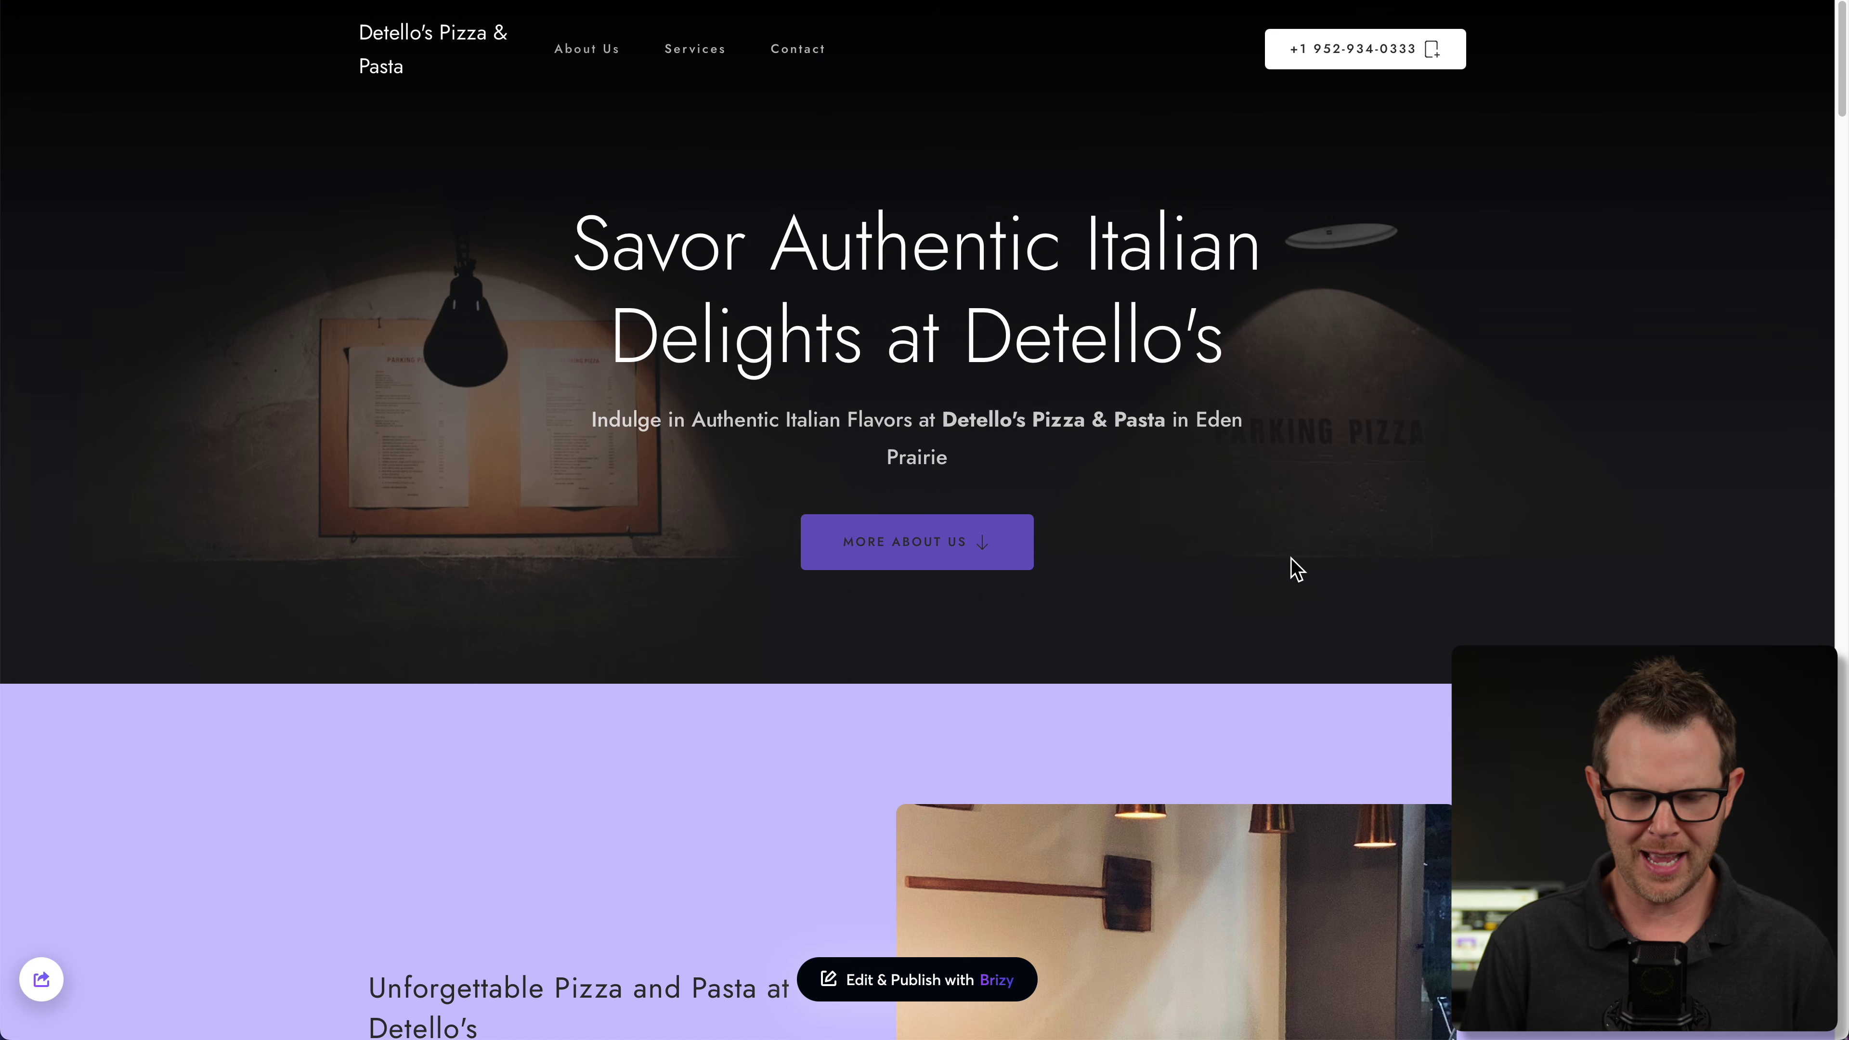
pyautogui.scroll(-7, 1368, 596)
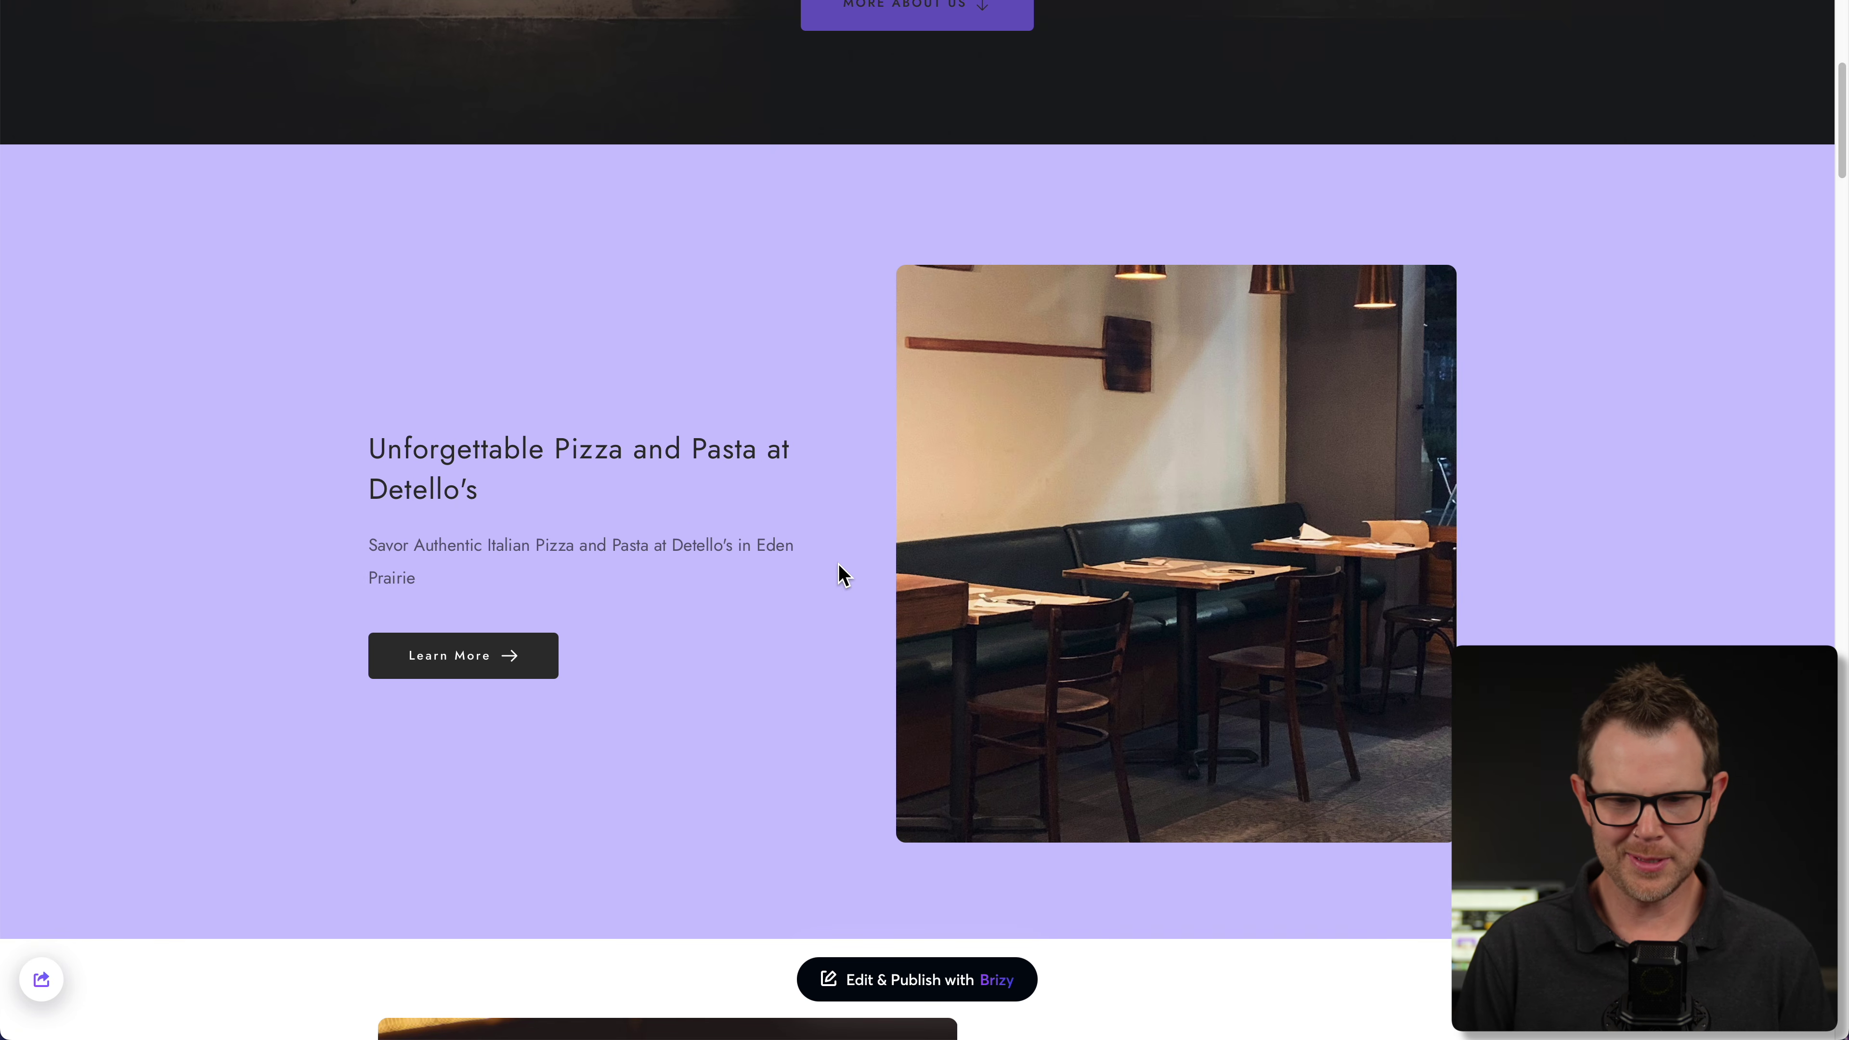
pyautogui.scroll(-2, 1268, 640)
pyautogui.scroll(-5, 1268, 639)
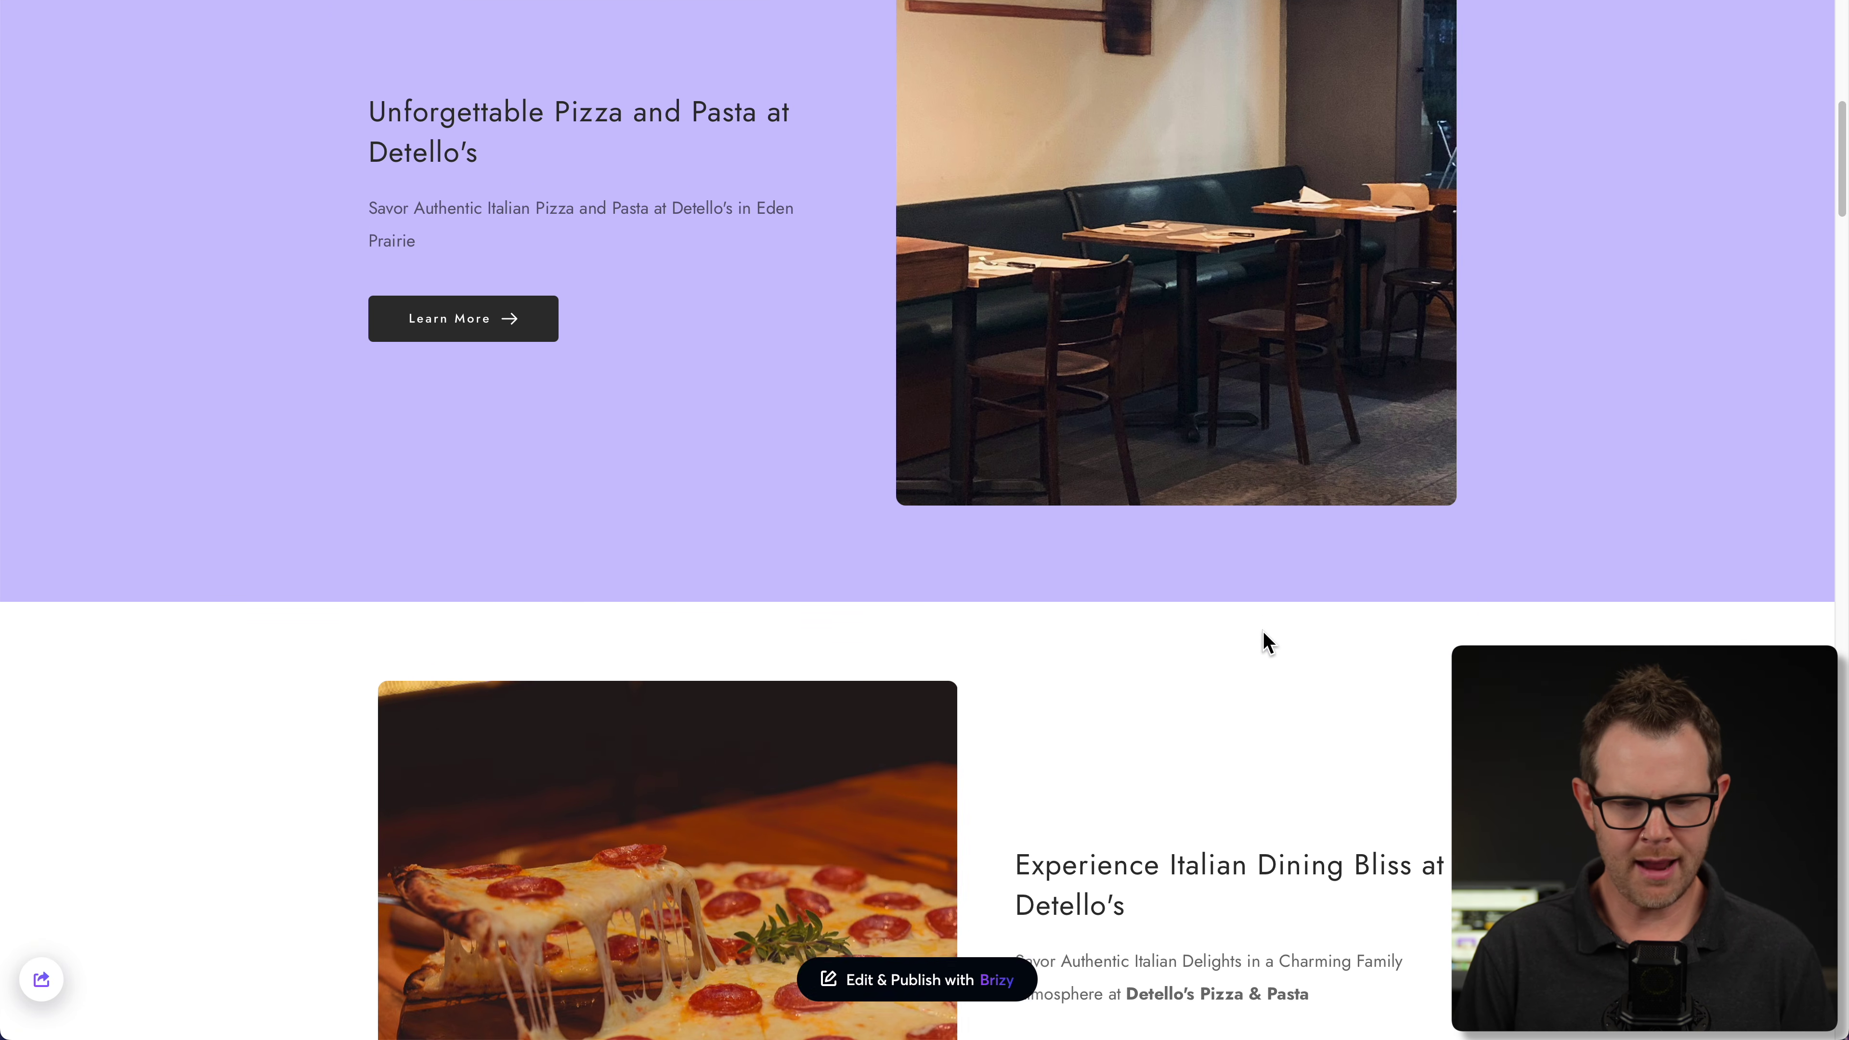
pyautogui.scroll(-2, 797, 779)
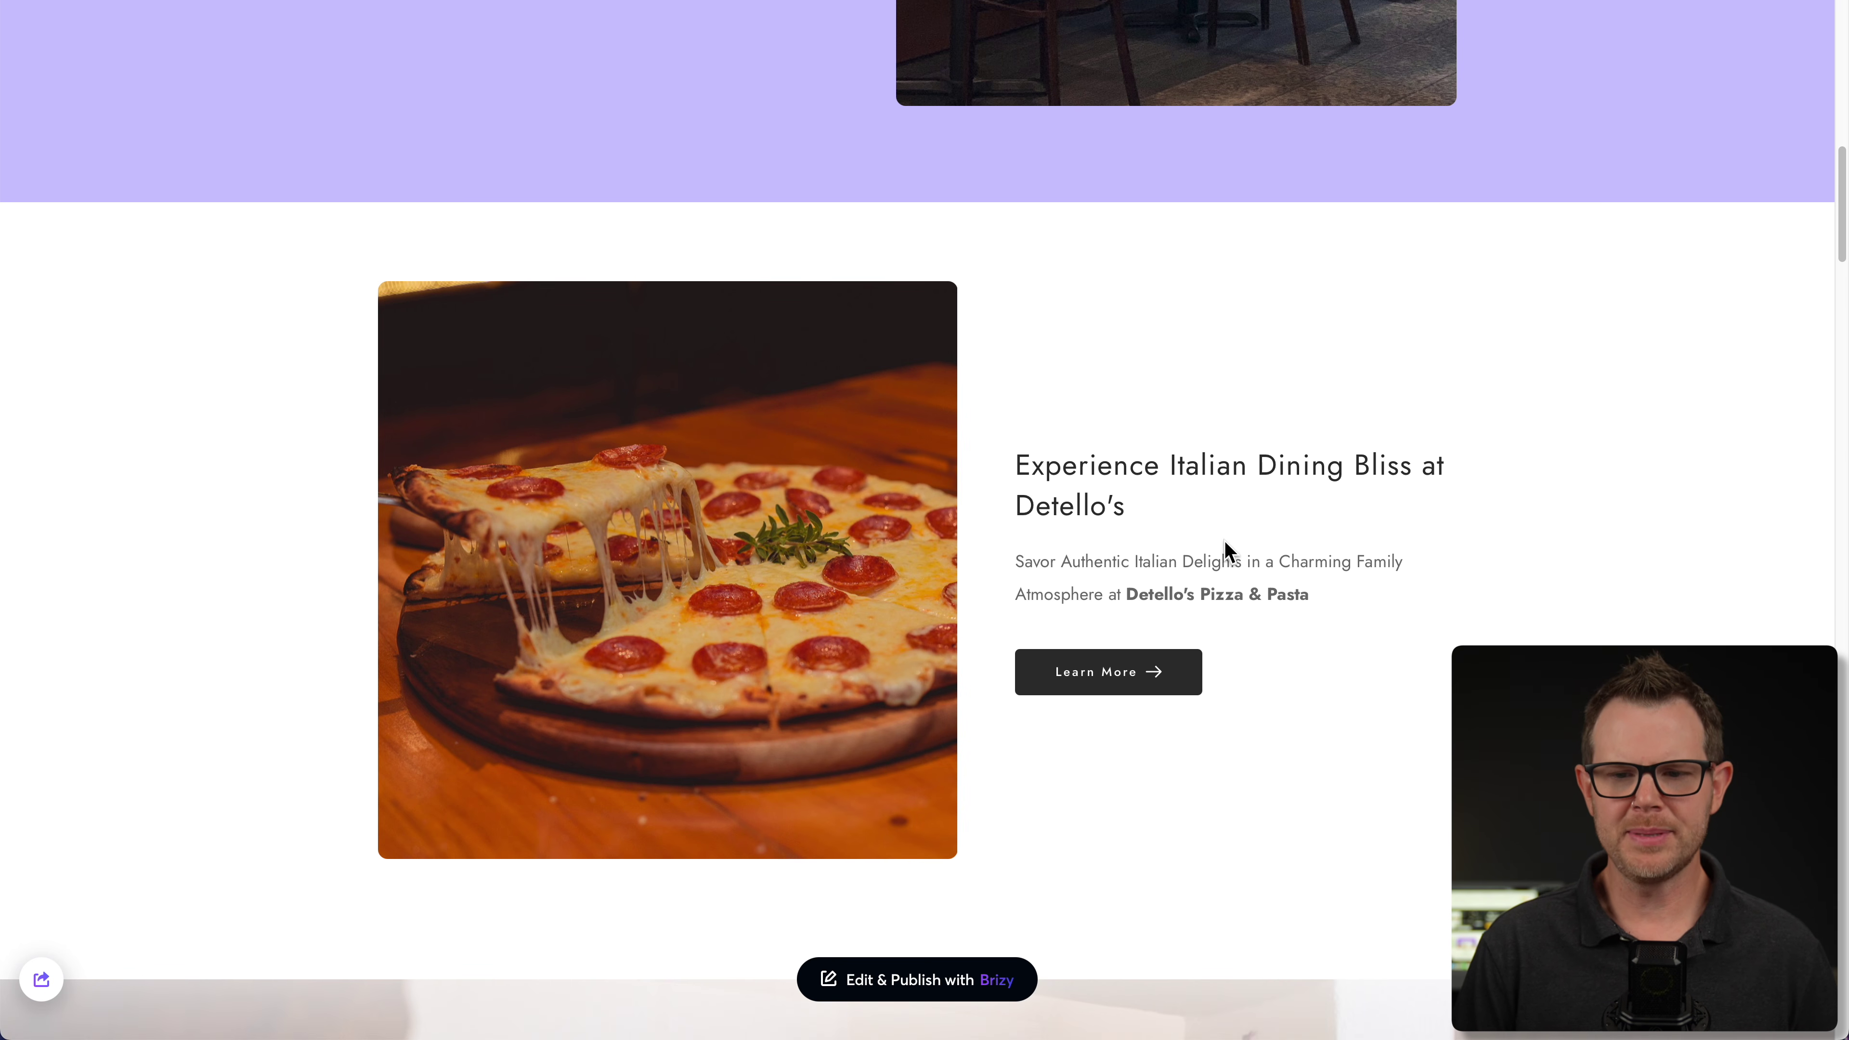
pyautogui.scroll(1, 1230, 552)
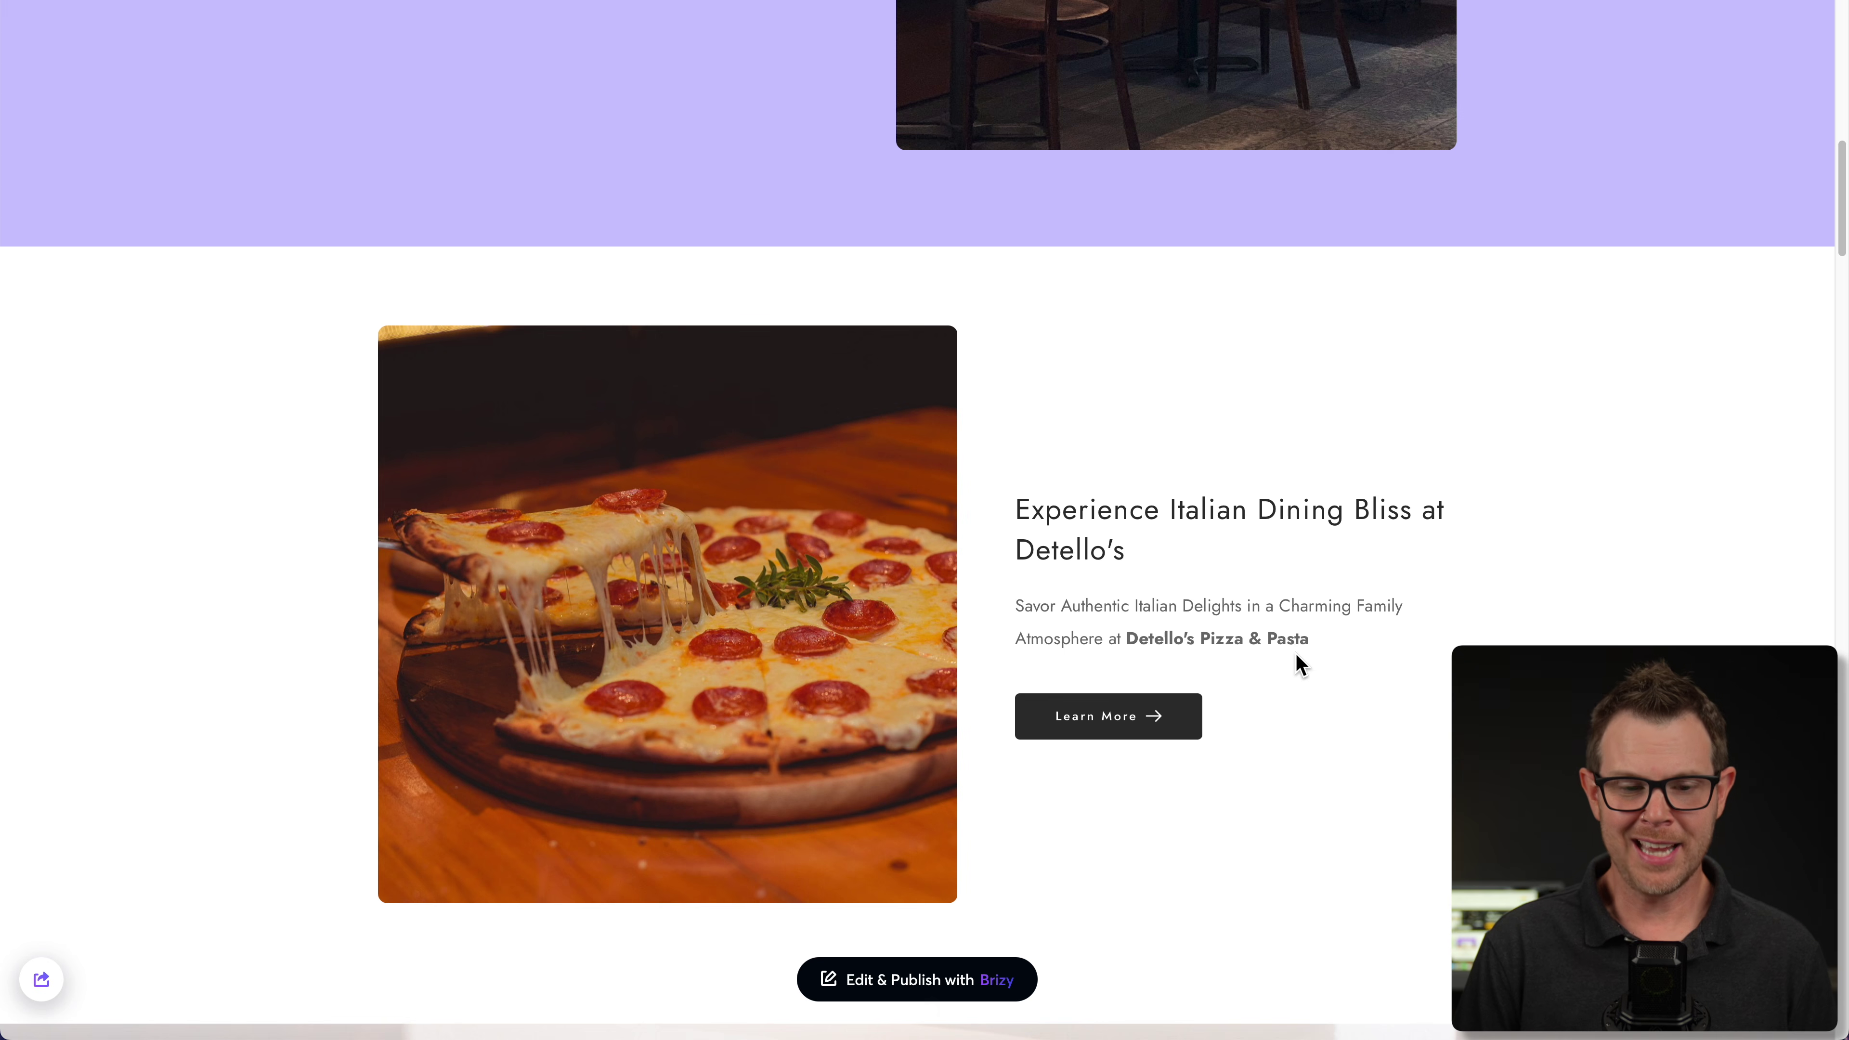
pyautogui.scroll(1, 973, 604)
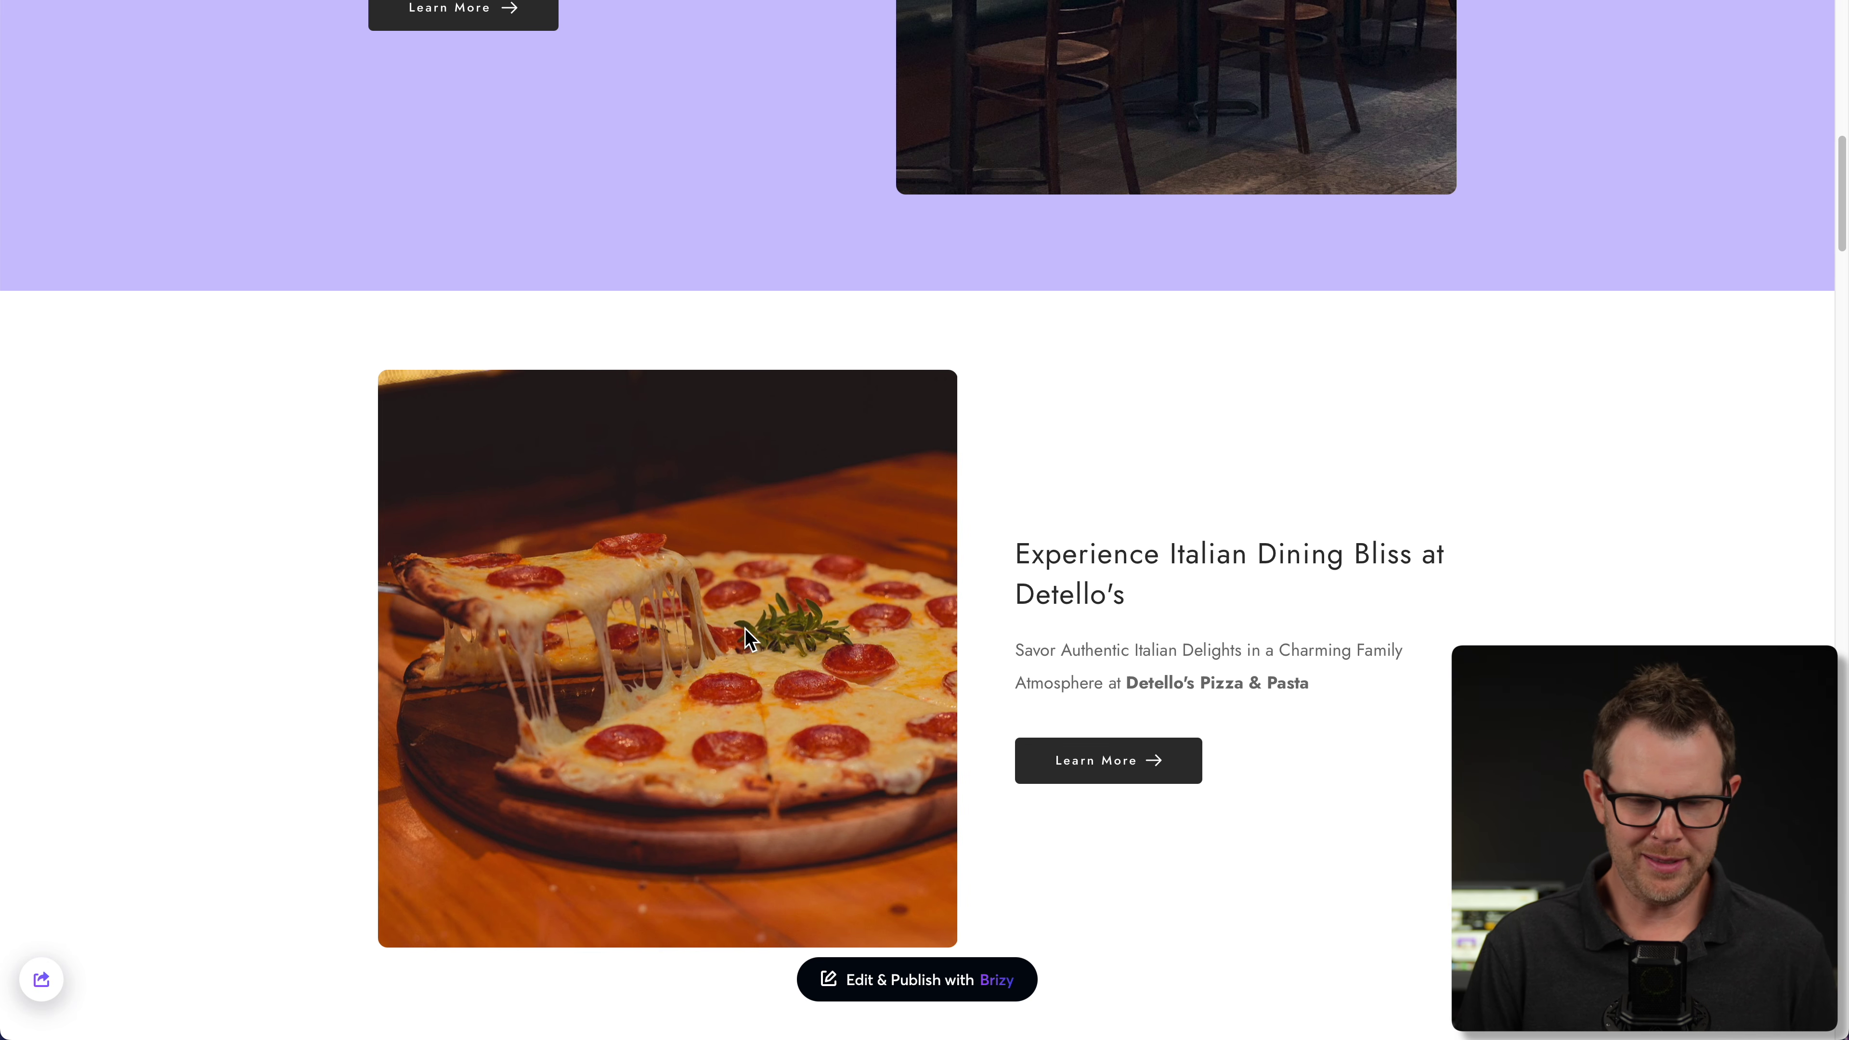
pyautogui.scroll(10, 845, 690)
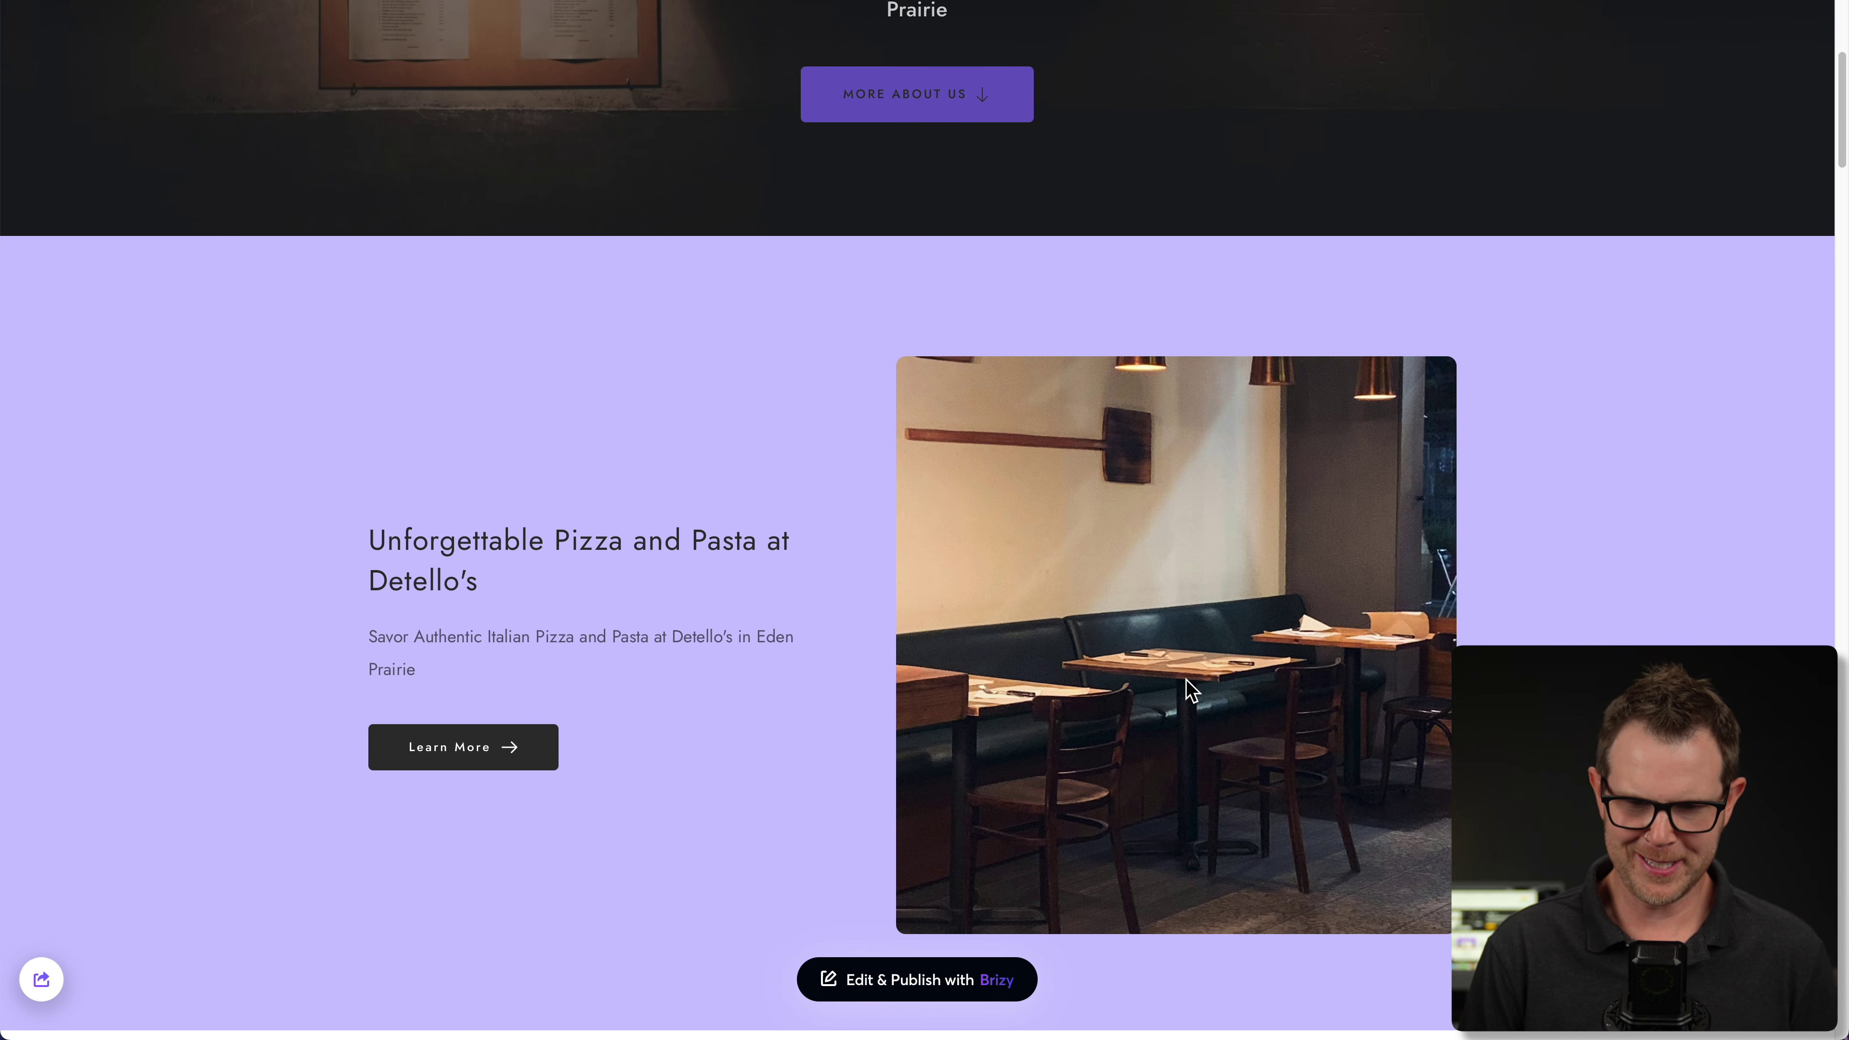
pyautogui.scroll(-3, 1203, 696)
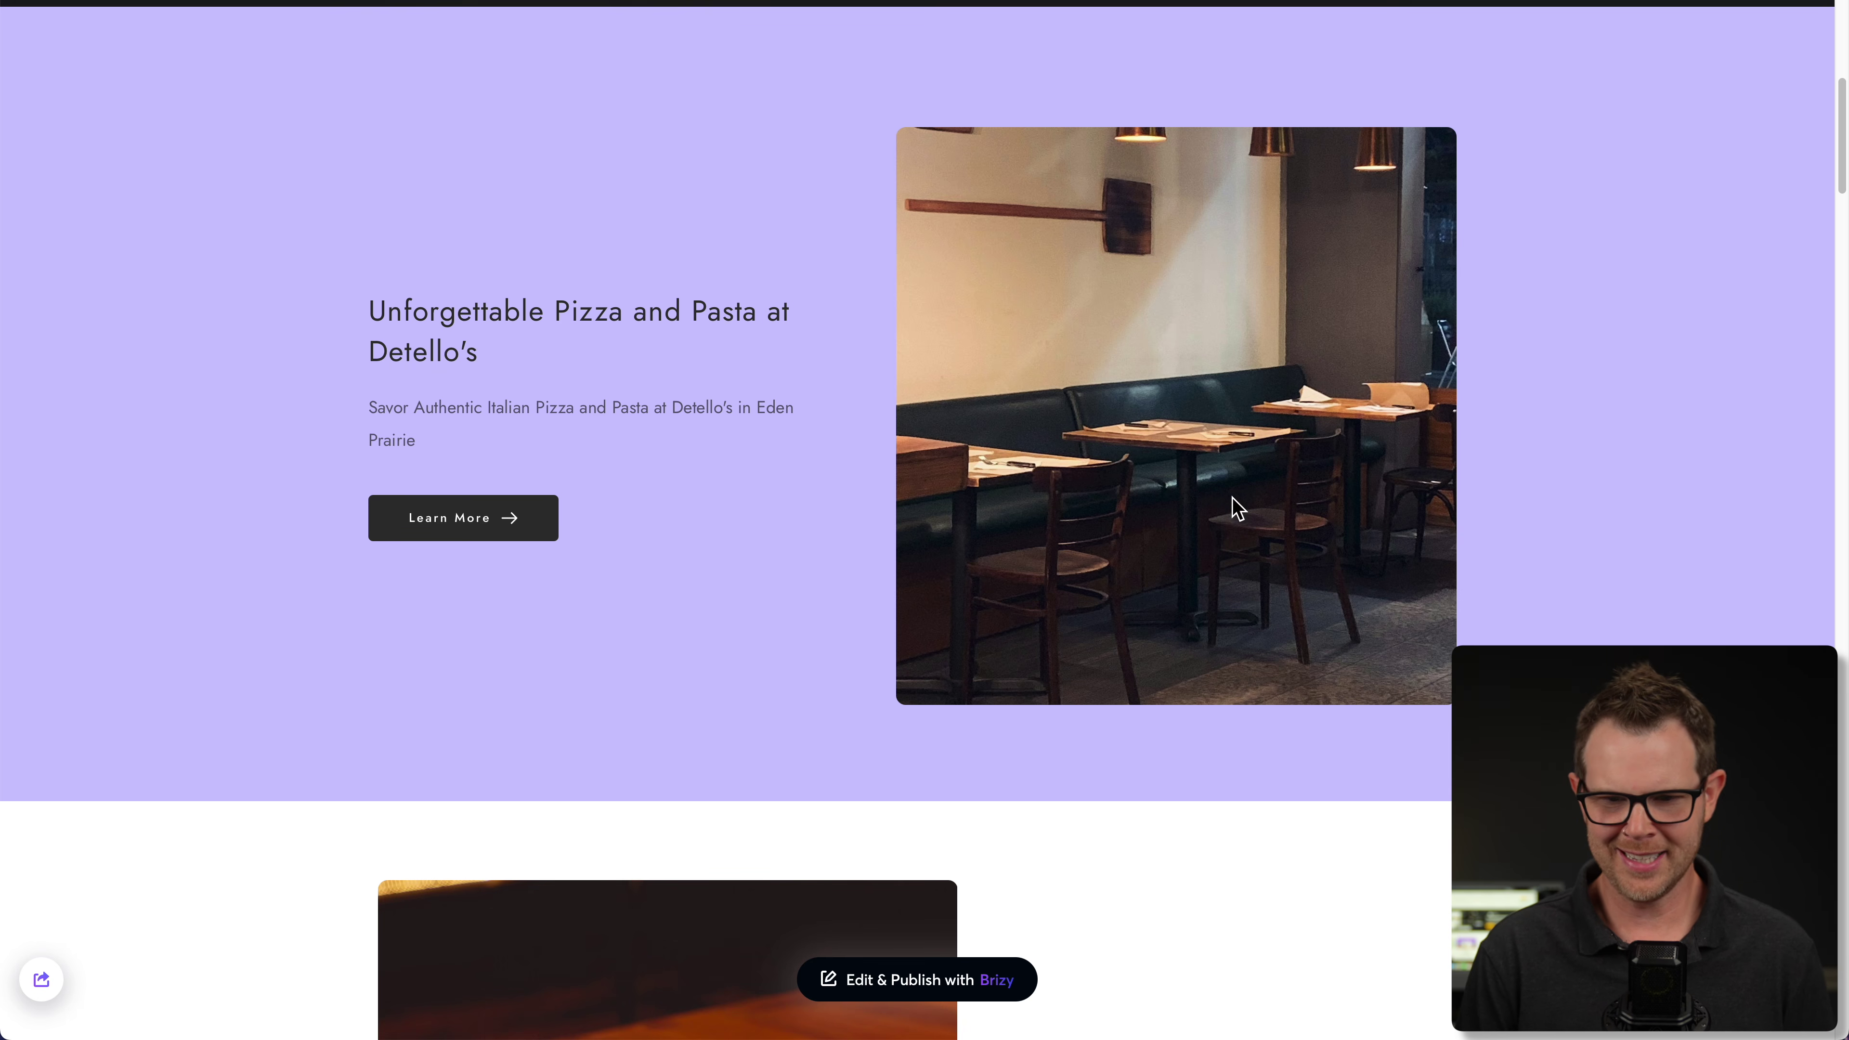
pyautogui.scroll(-19, 1175, 561)
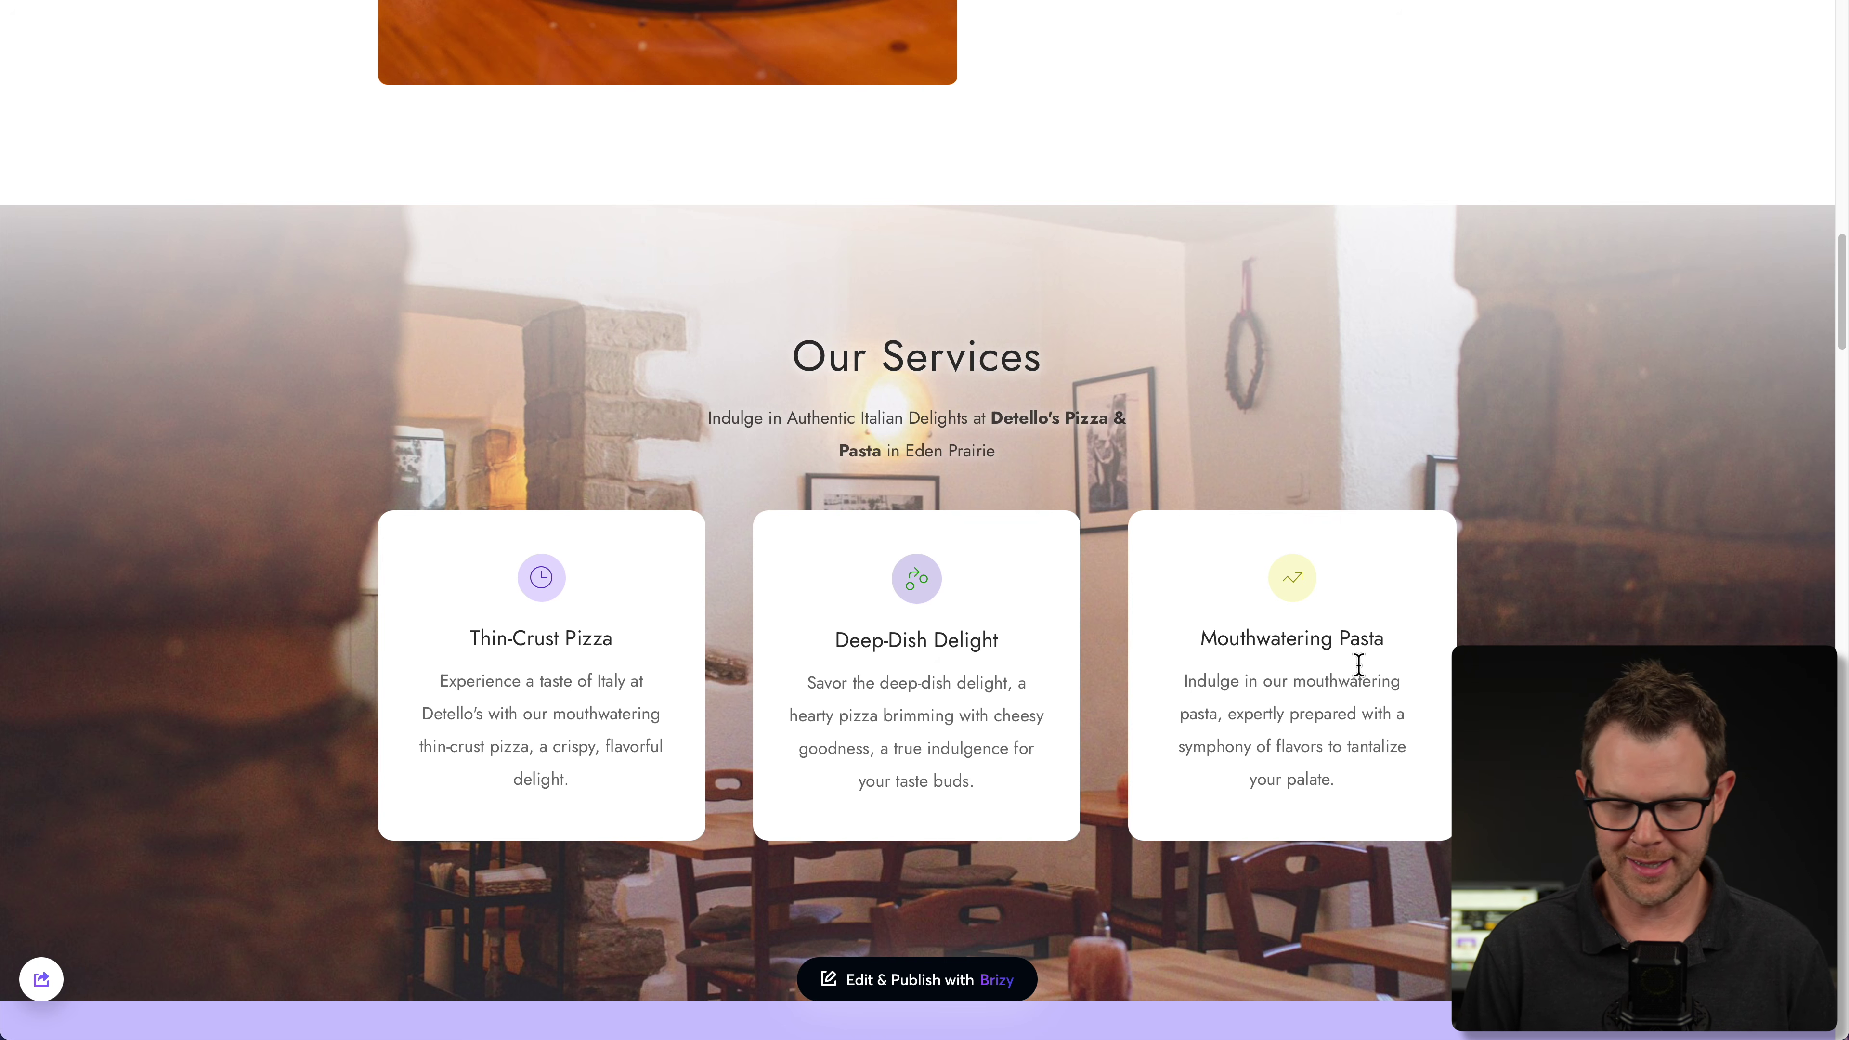
pyautogui.scroll(-12, 1359, 664)
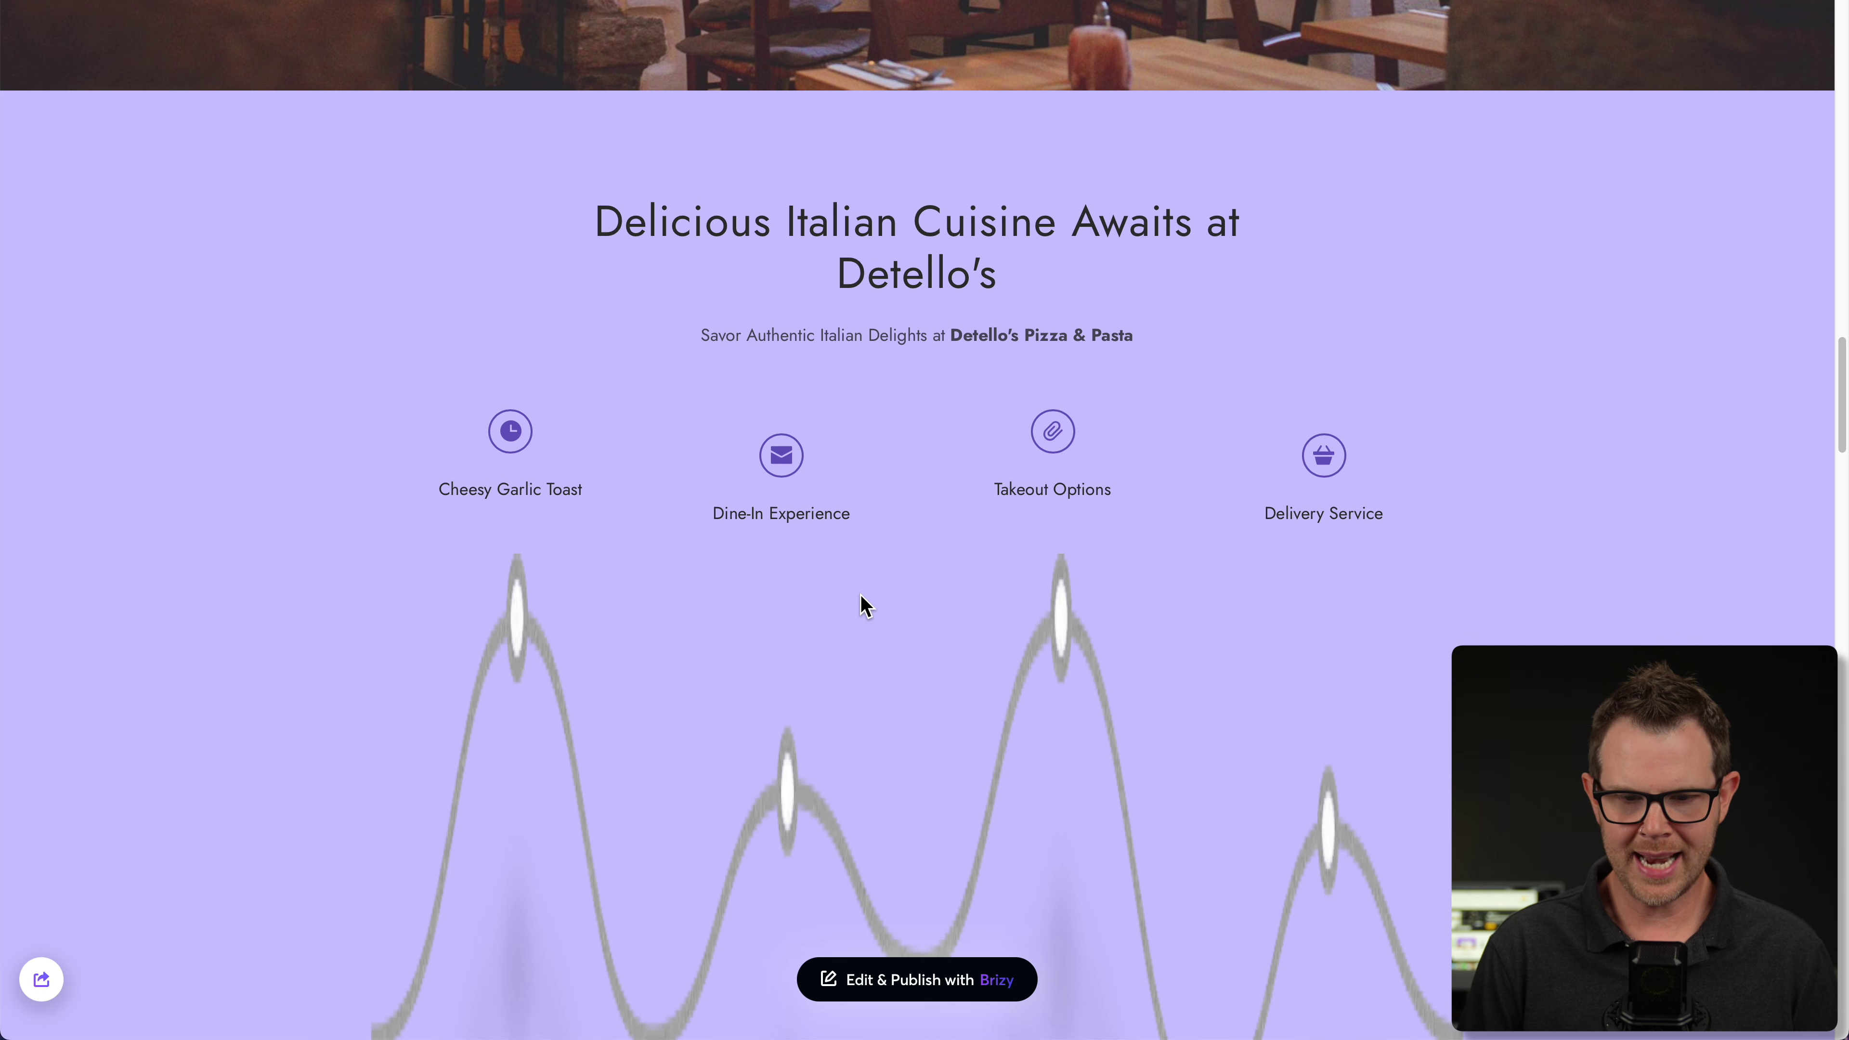
pyautogui.scroll(-1, 862, 604)
pyautogui.scroll(-1, 1312, 569)
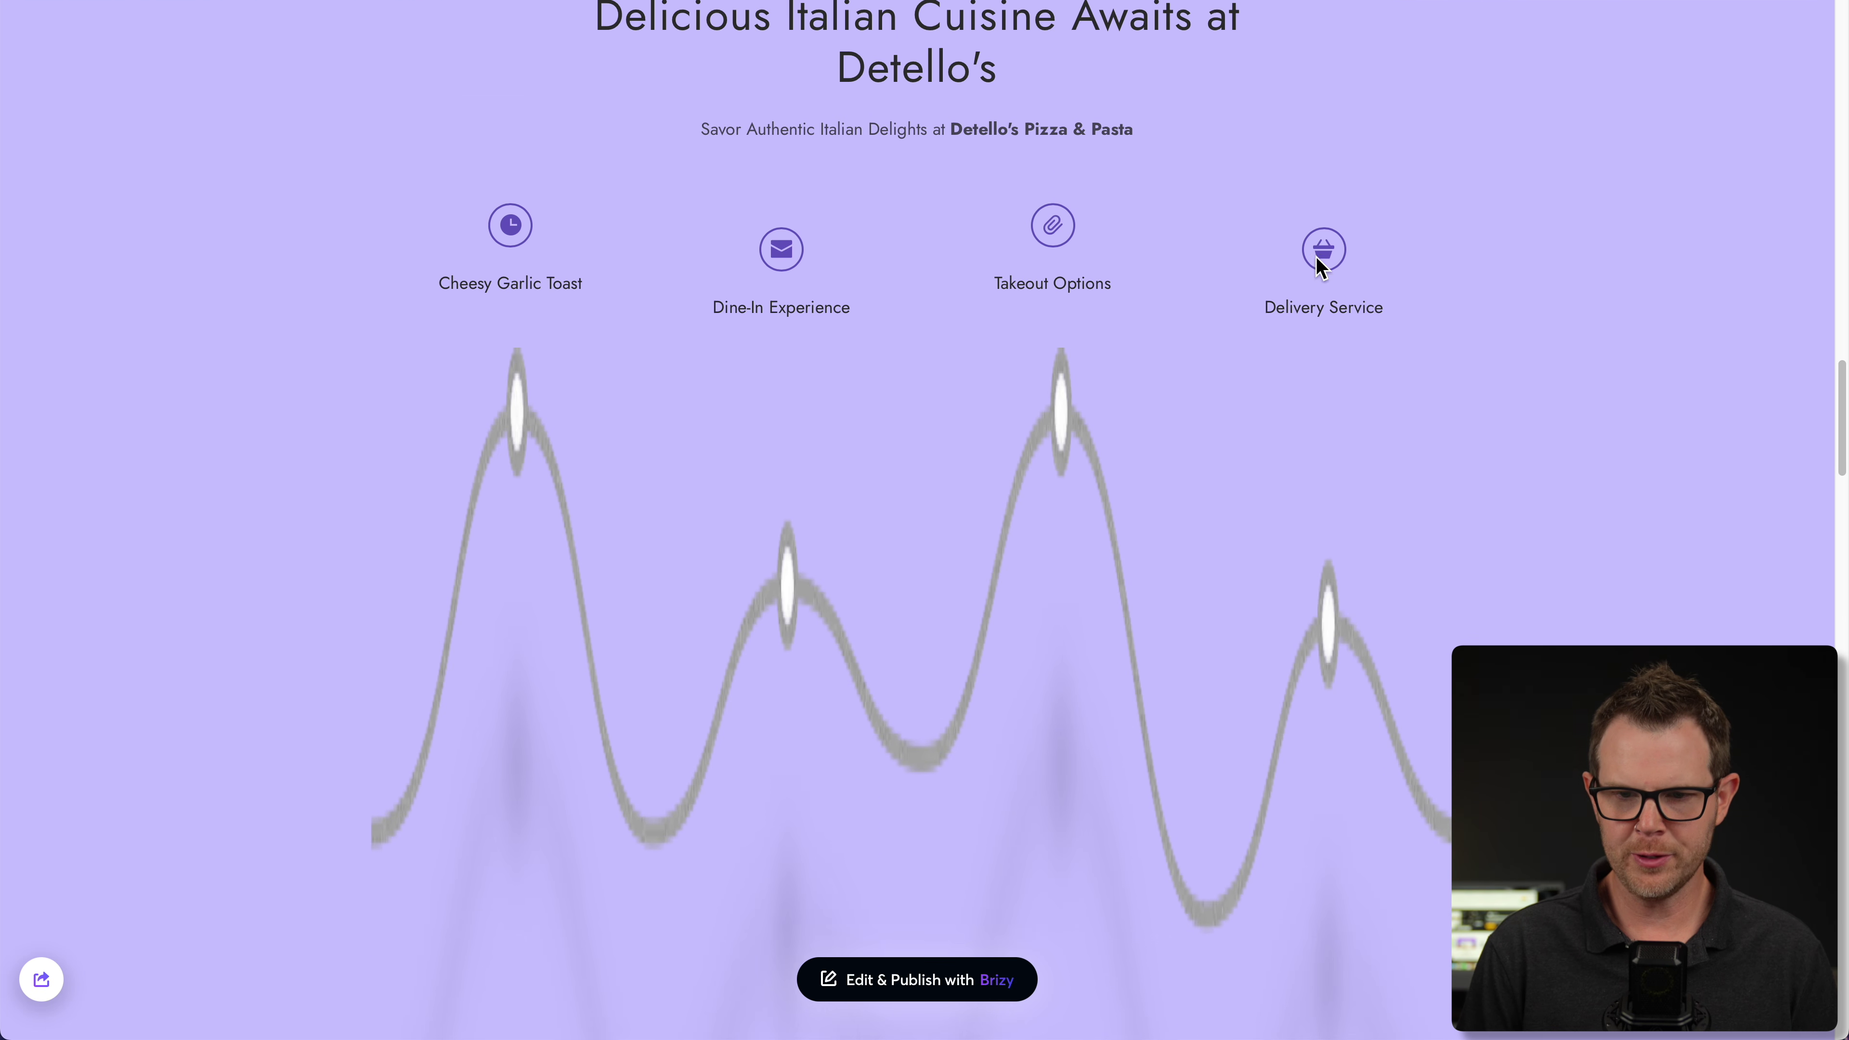
pyautogui.scroll(-2, 1281, 313)
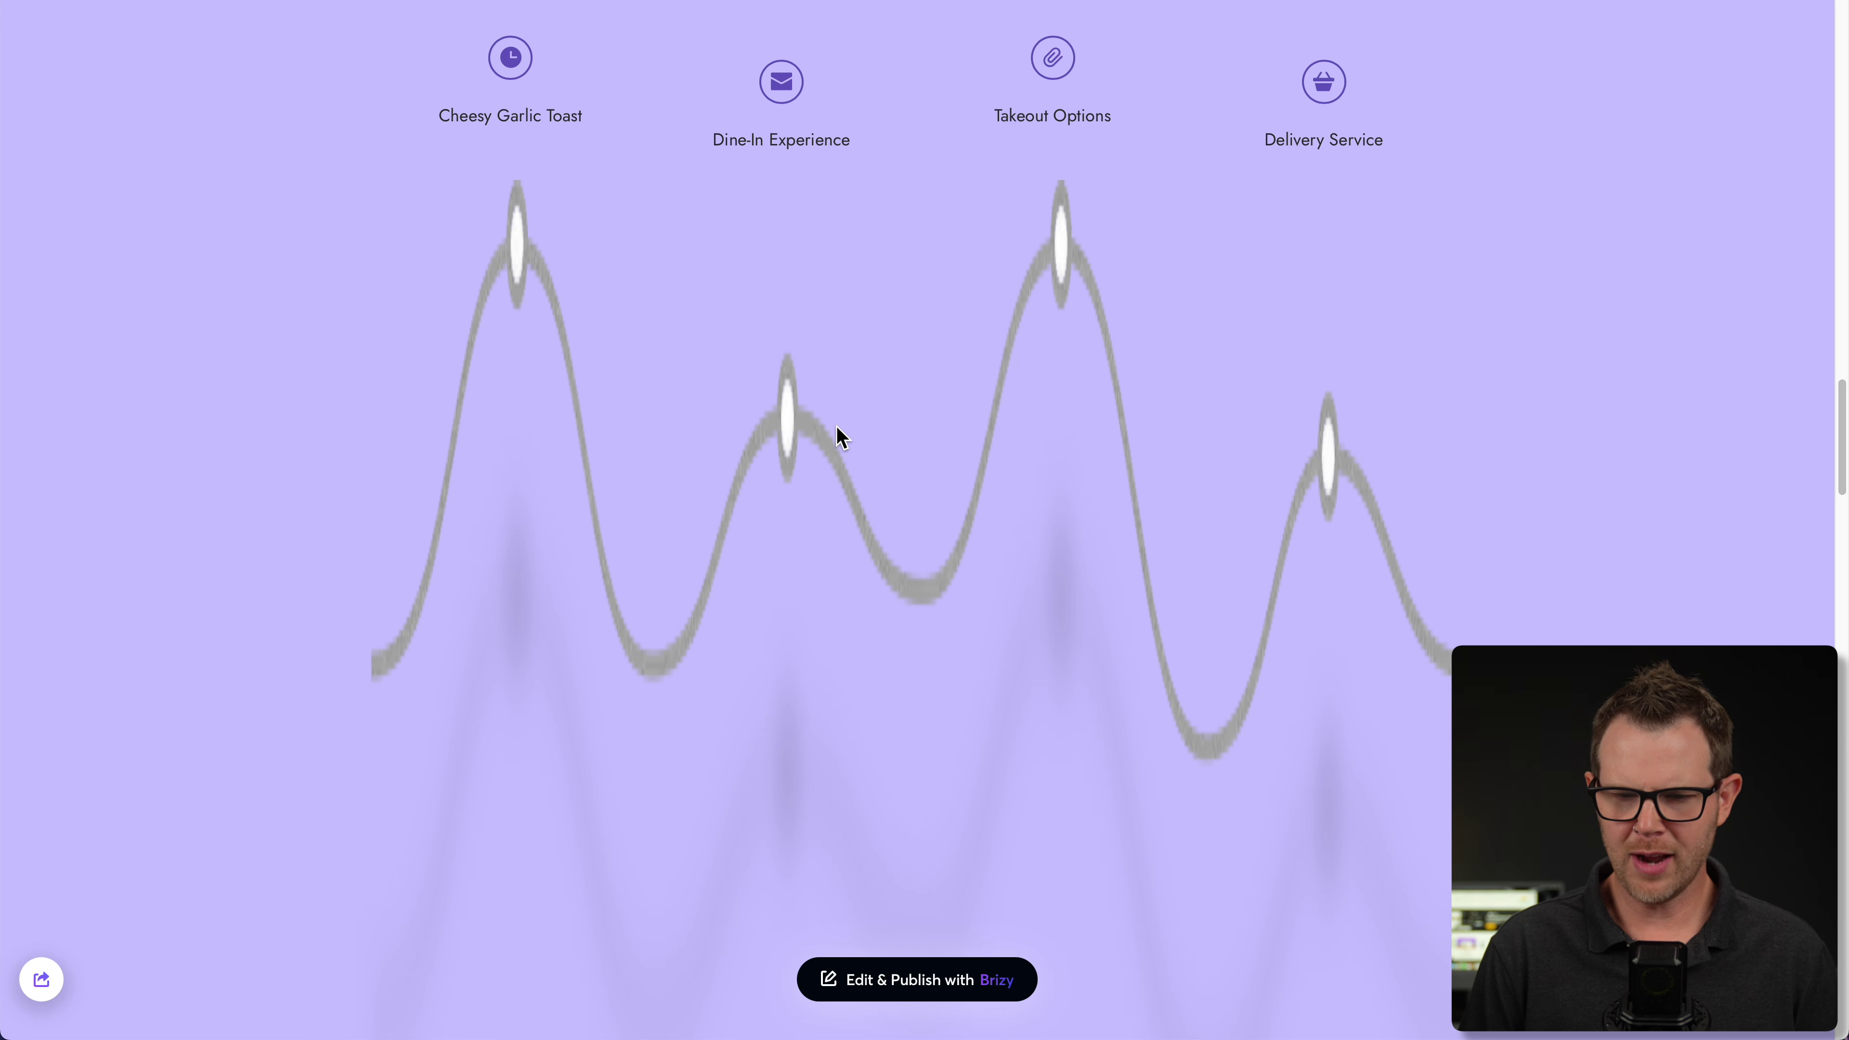
pyautogui.scroll(-10, 920, 529)
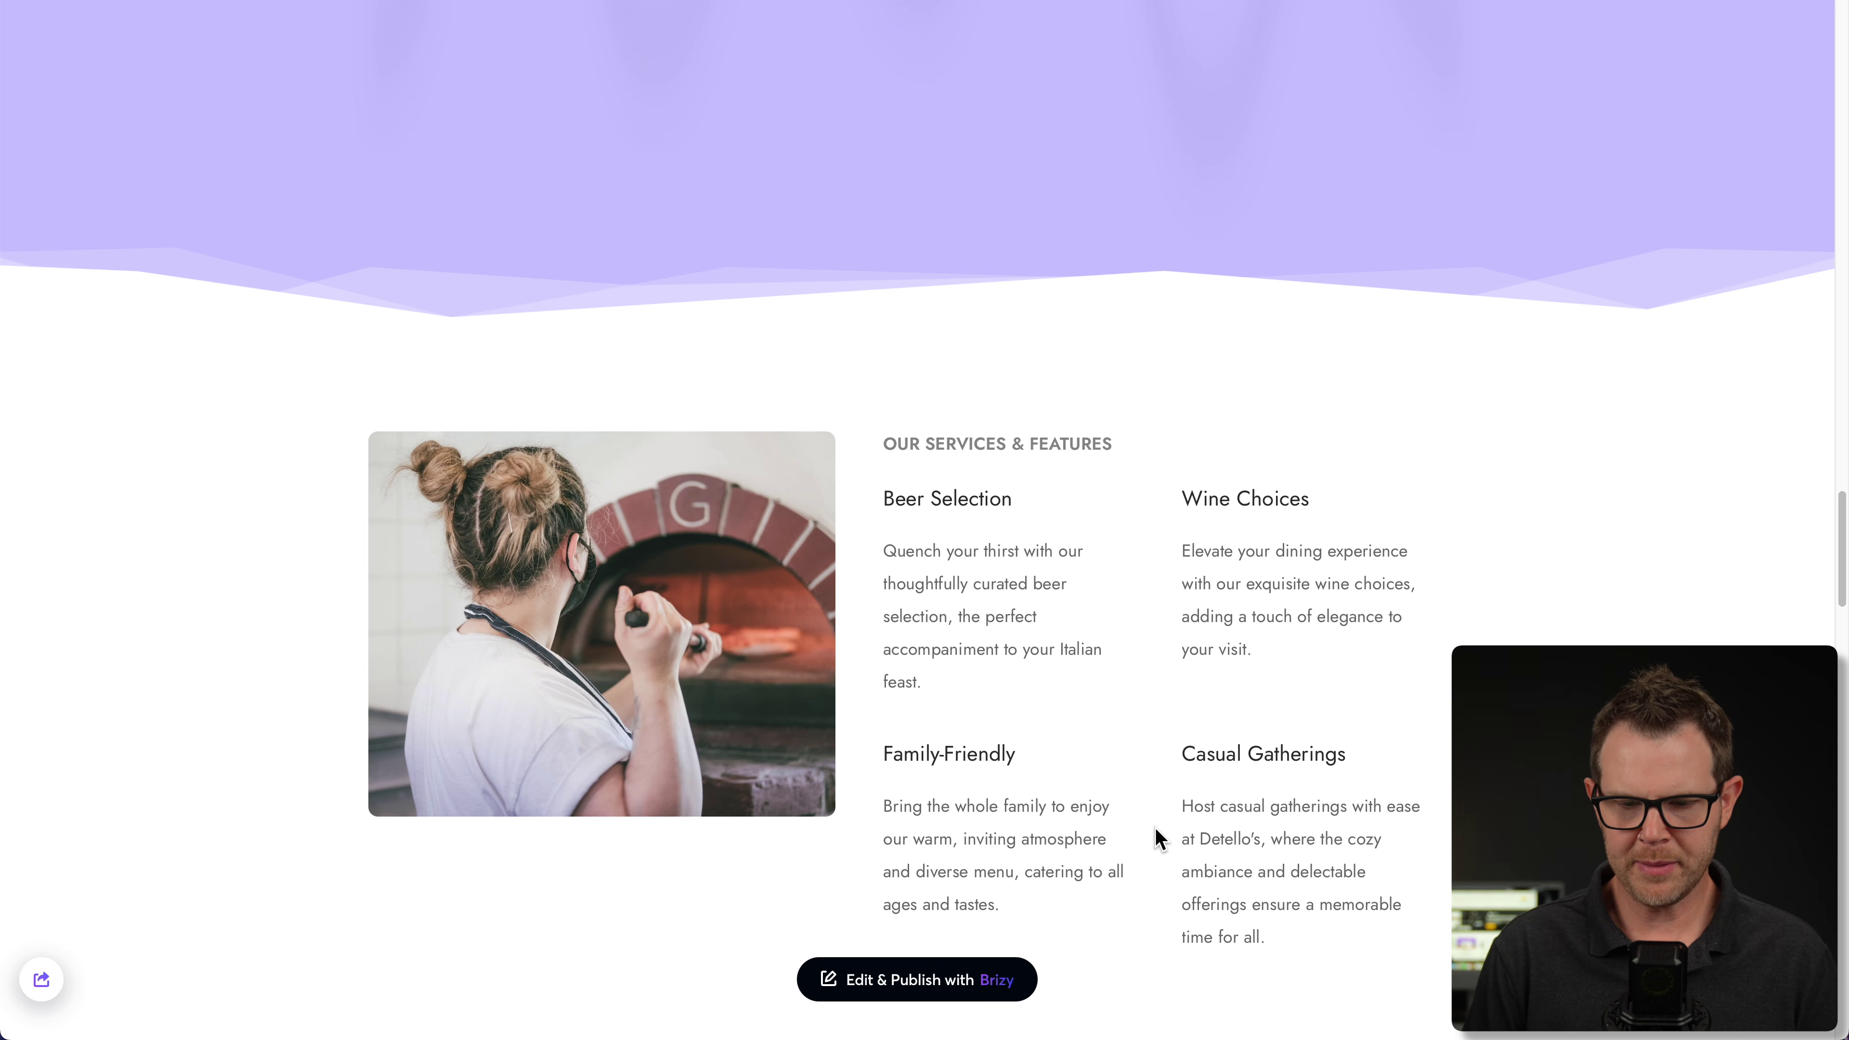
pyautogui.scroll(-3, 1345, 799)
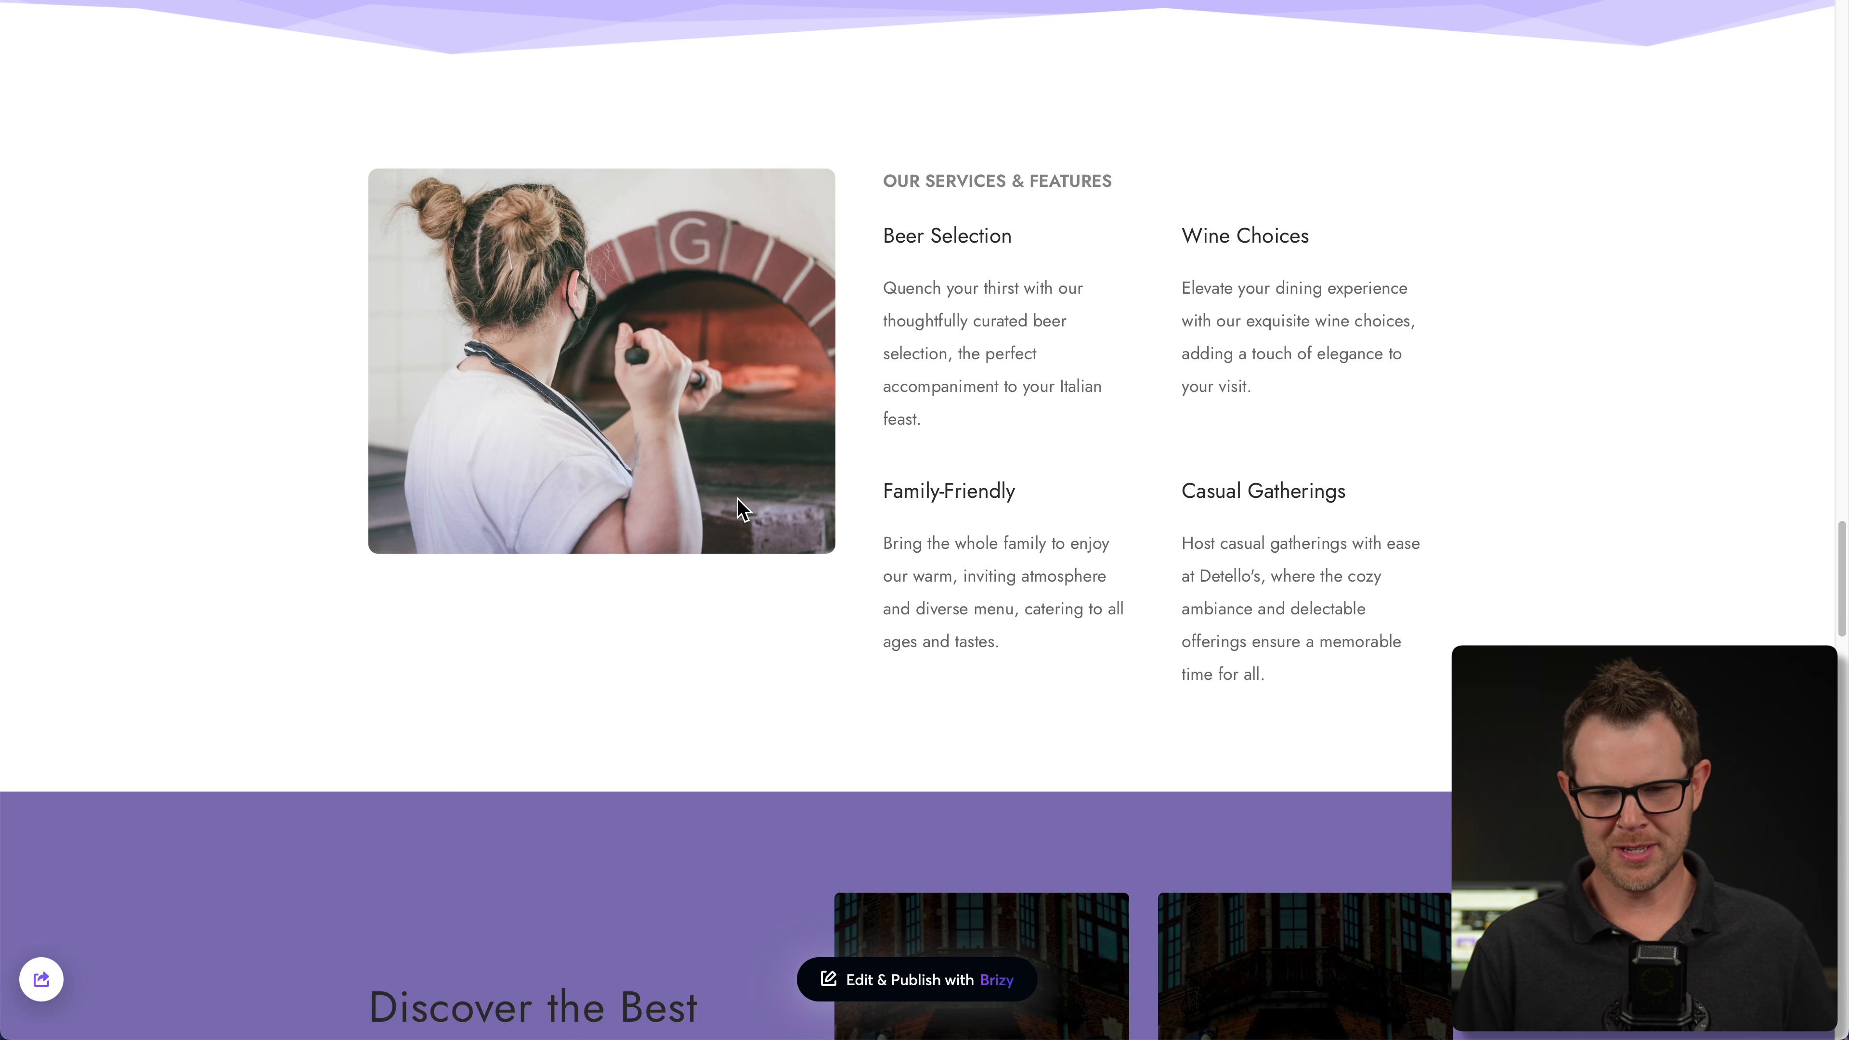
pyautogui.scroll(-3, 741, 512)
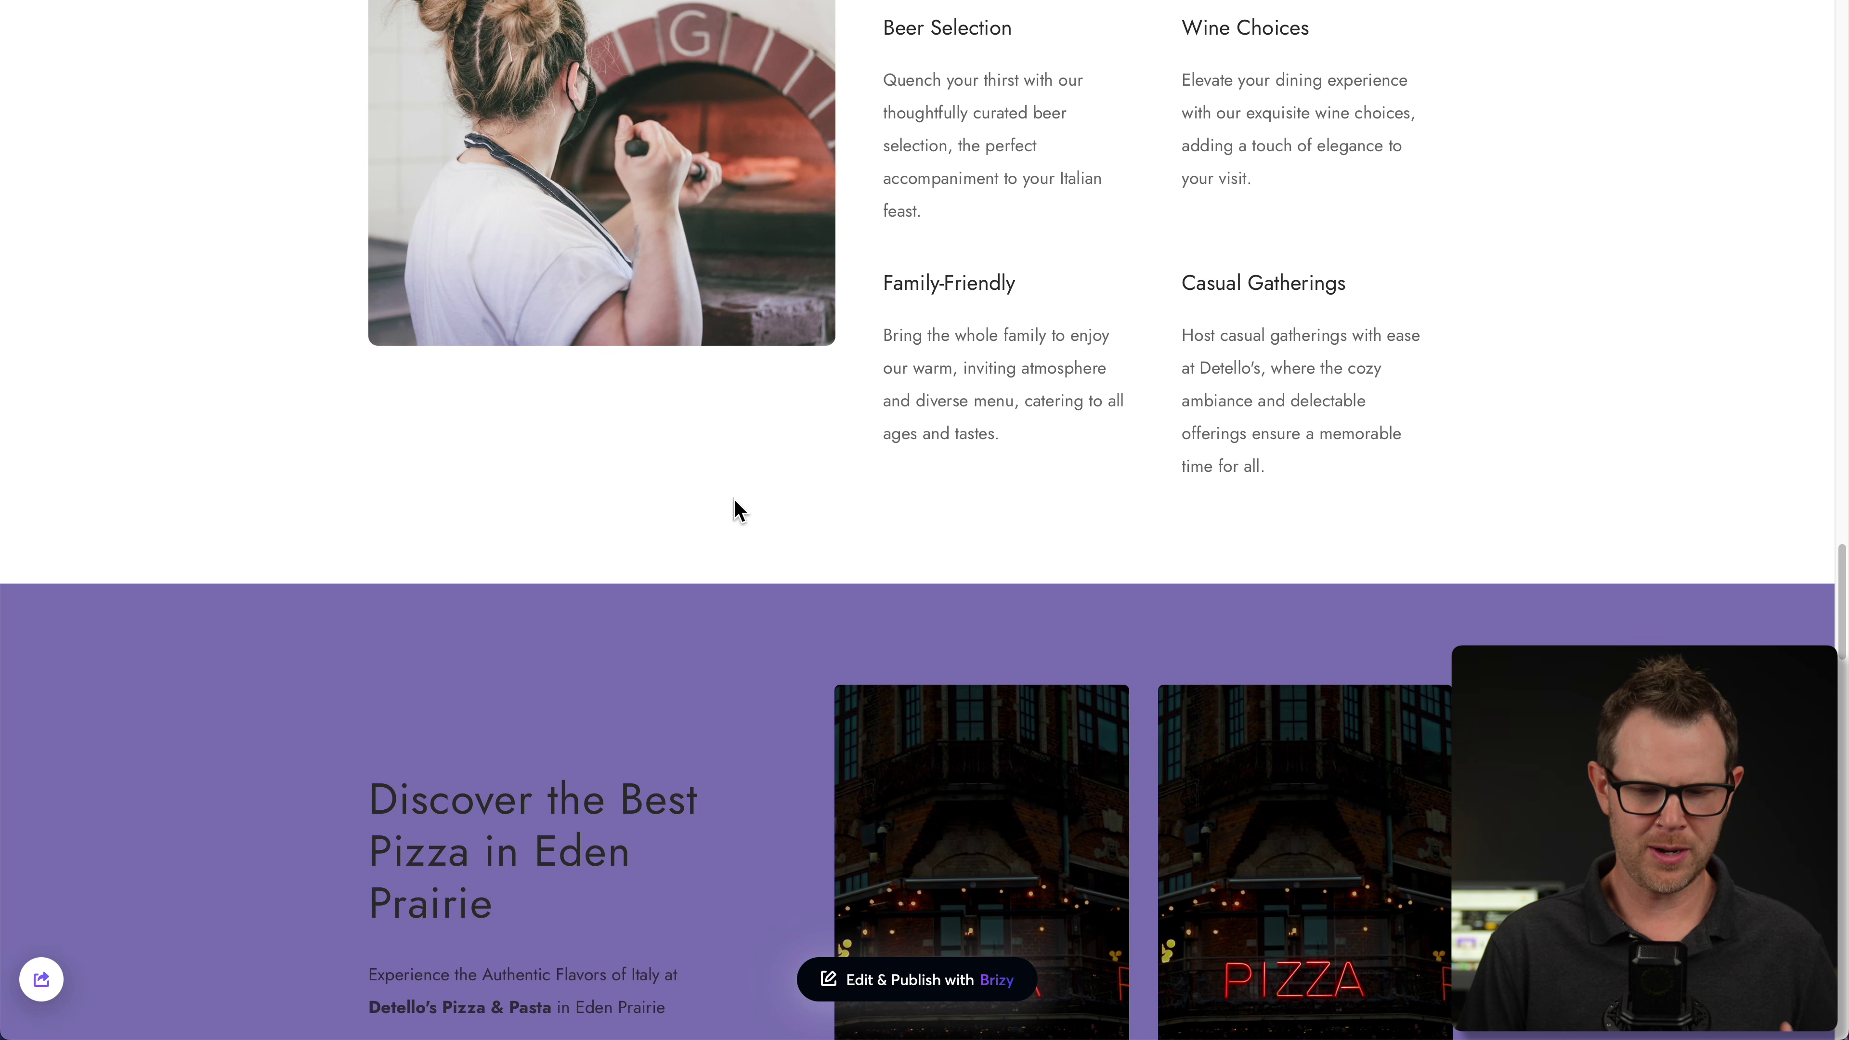
pyautogui.scroll(-4, 732, 500)
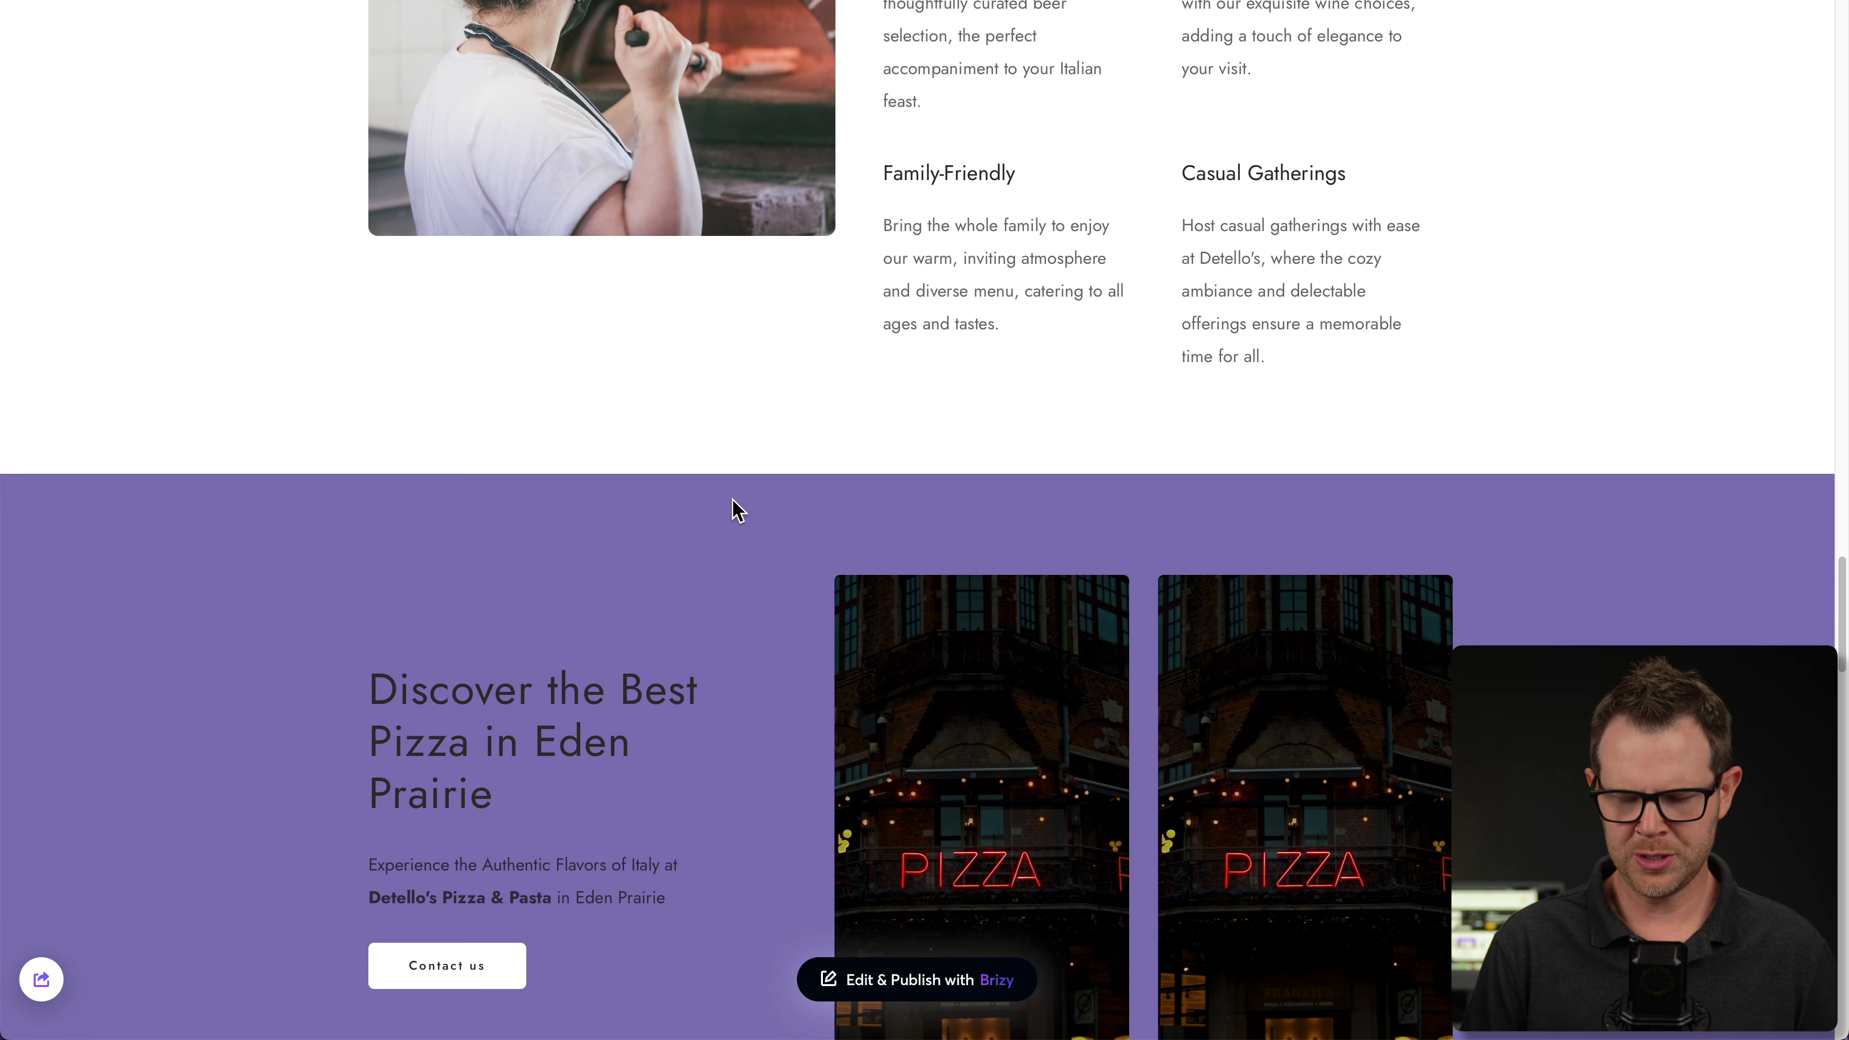
pyautogui.scroll(-5, 735, 512)
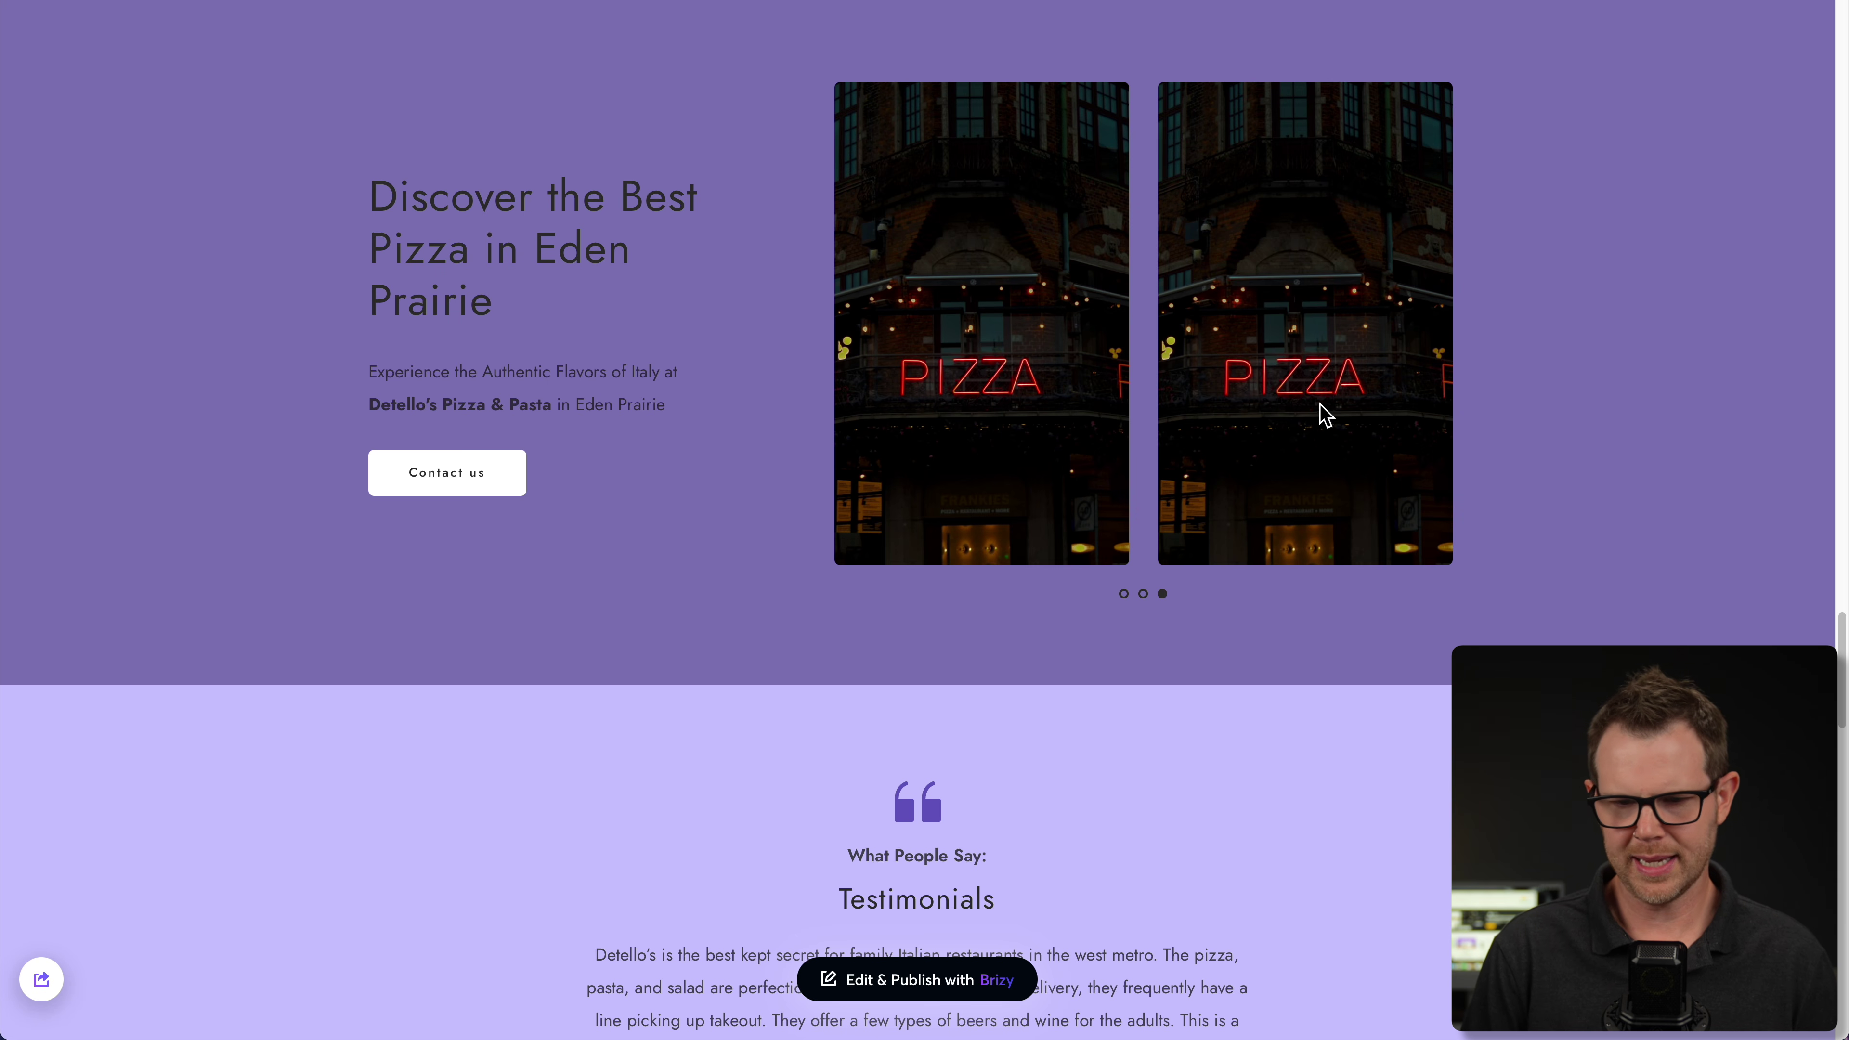
pyautogui.scroll(-5, 1159, 616)
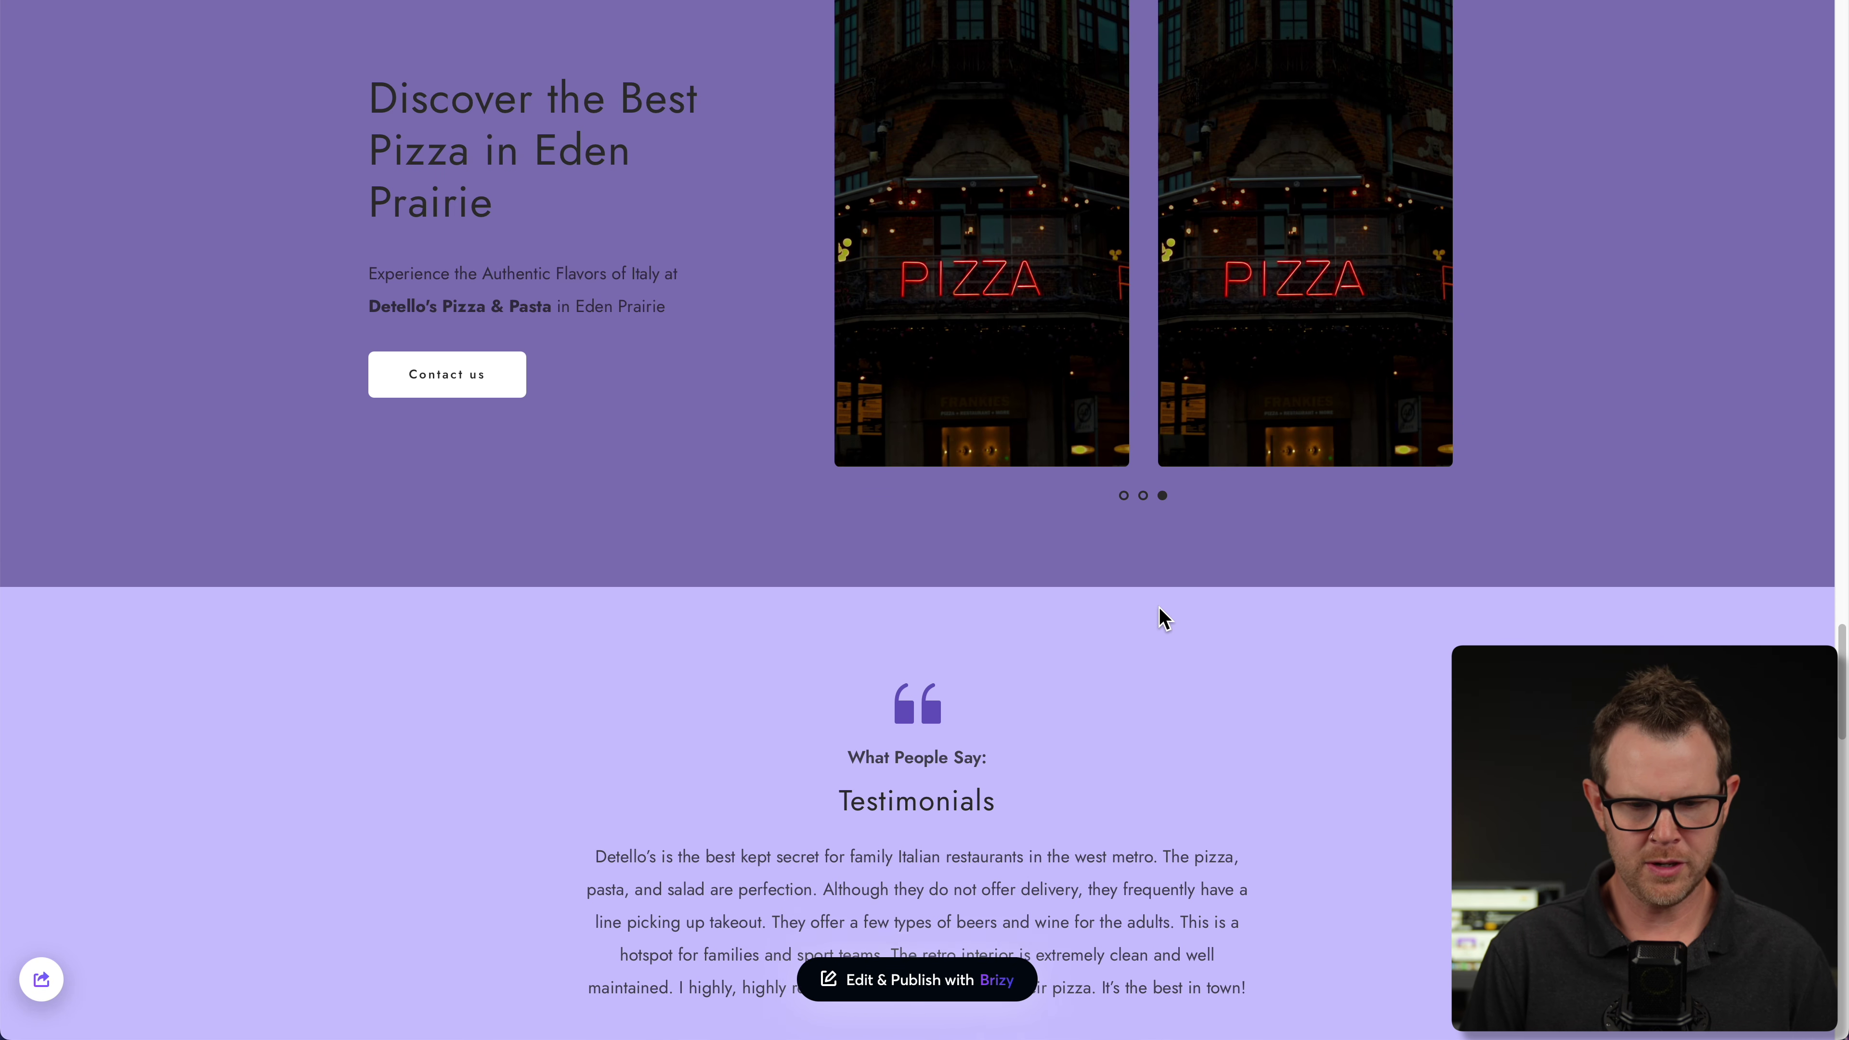
pyautogui.scroll(-7, 950, 595)
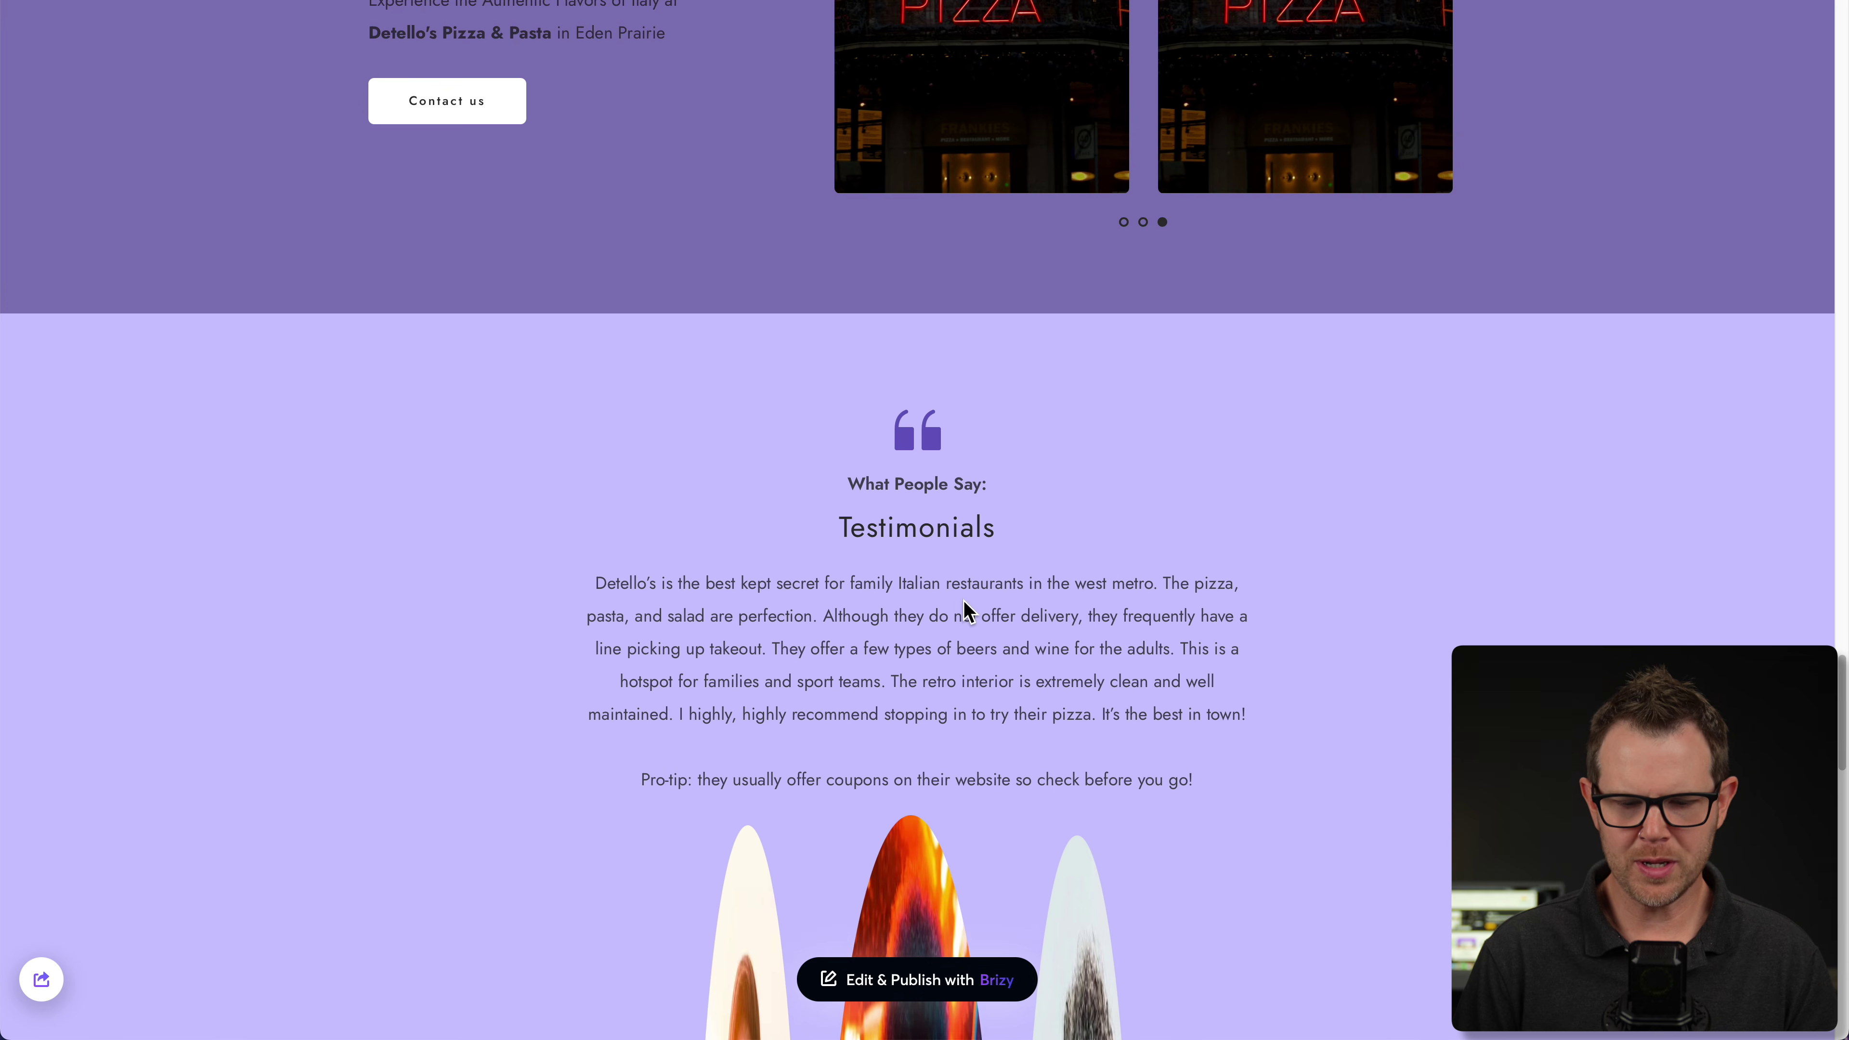
pyautogui.scroll(-2, 964, 599)
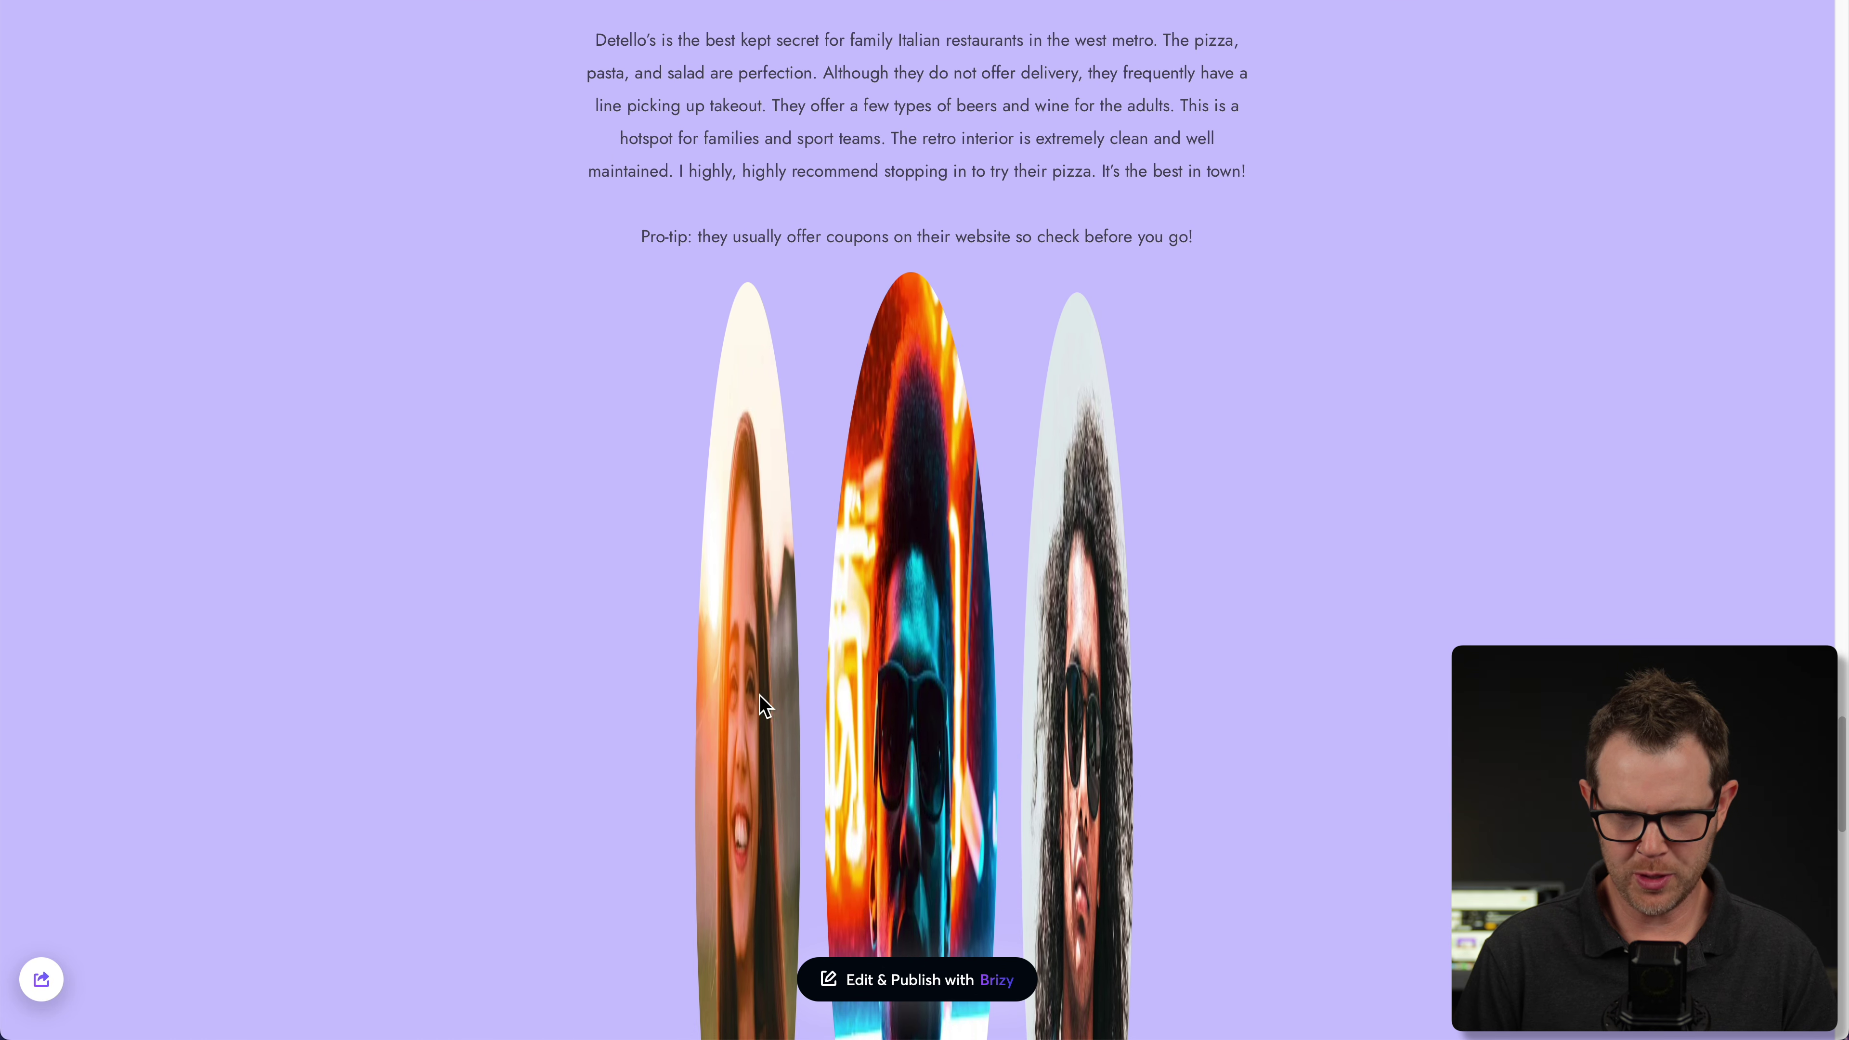
pyautogui.scroll(-2, 828, 700)
pyautogui.scroll(-2, 913, 692)
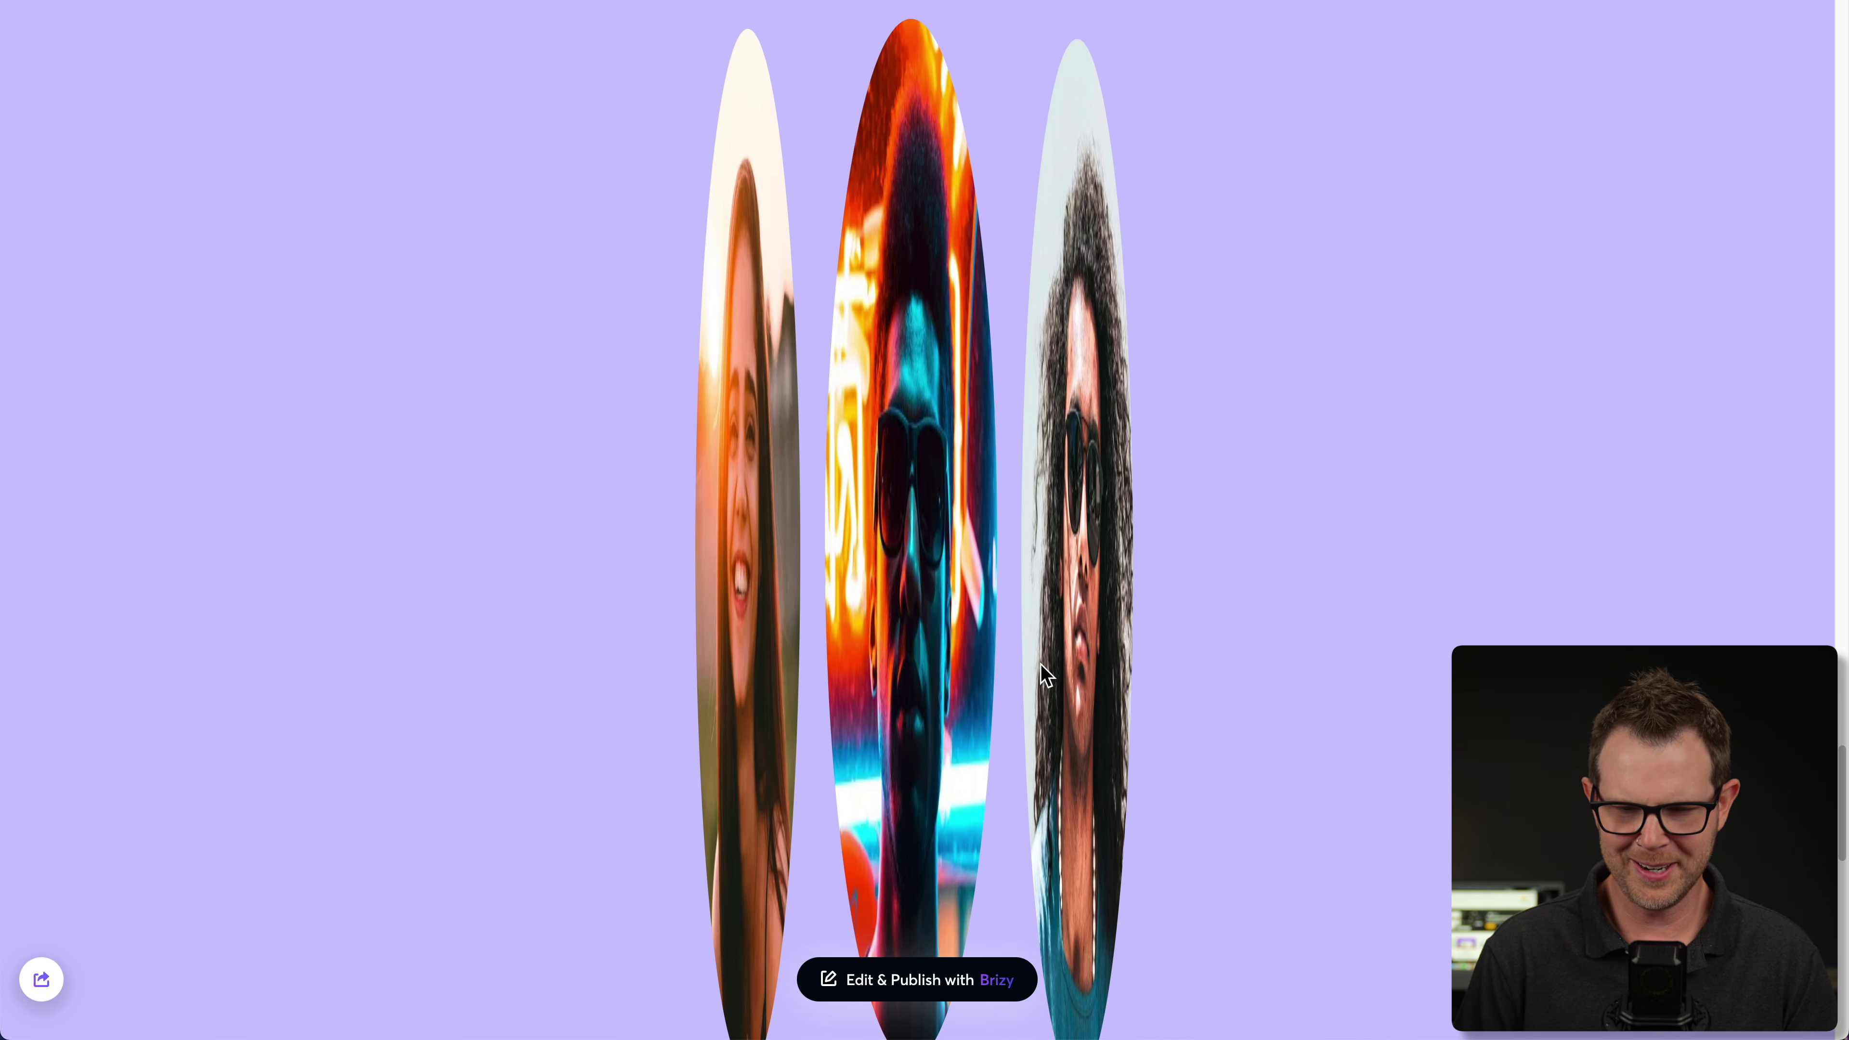
pyautogui.scroll(1, 1081, 659)
pyautogui.scroll(-5, 946, 604)
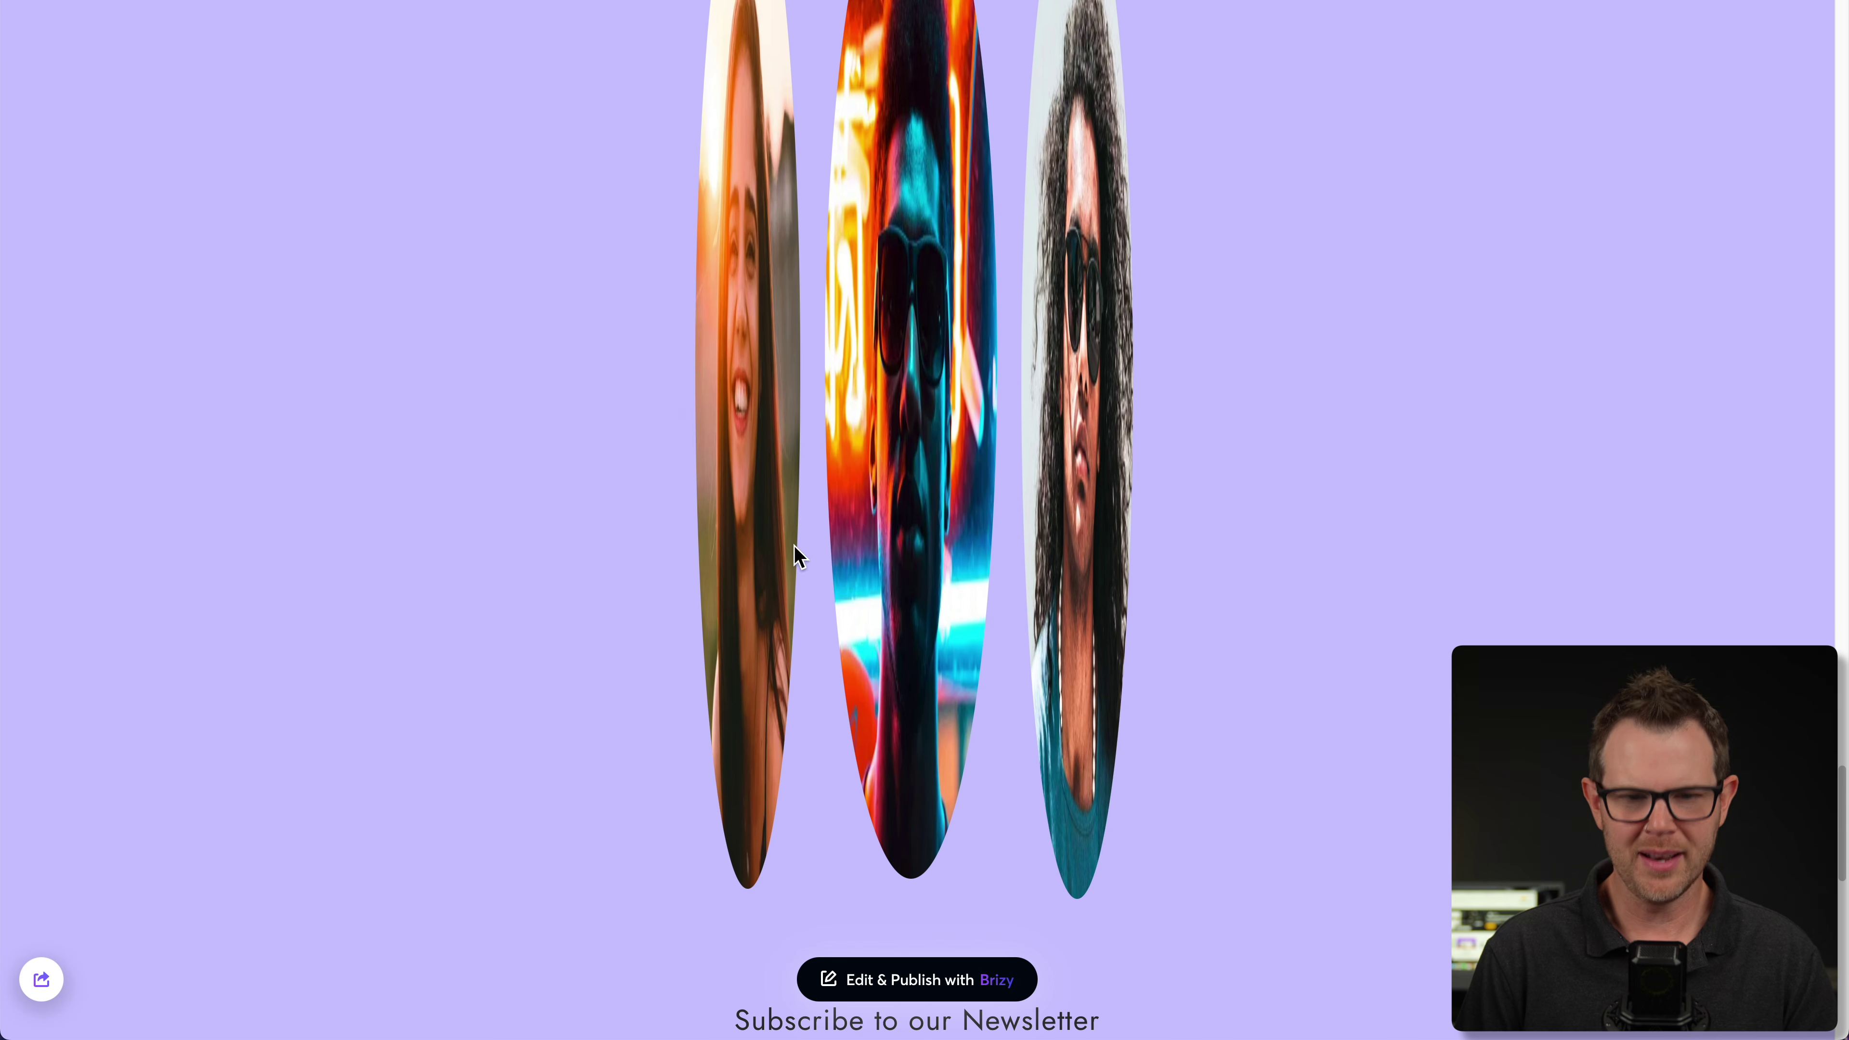
pyautogui.scroll(-5, 889, 579)
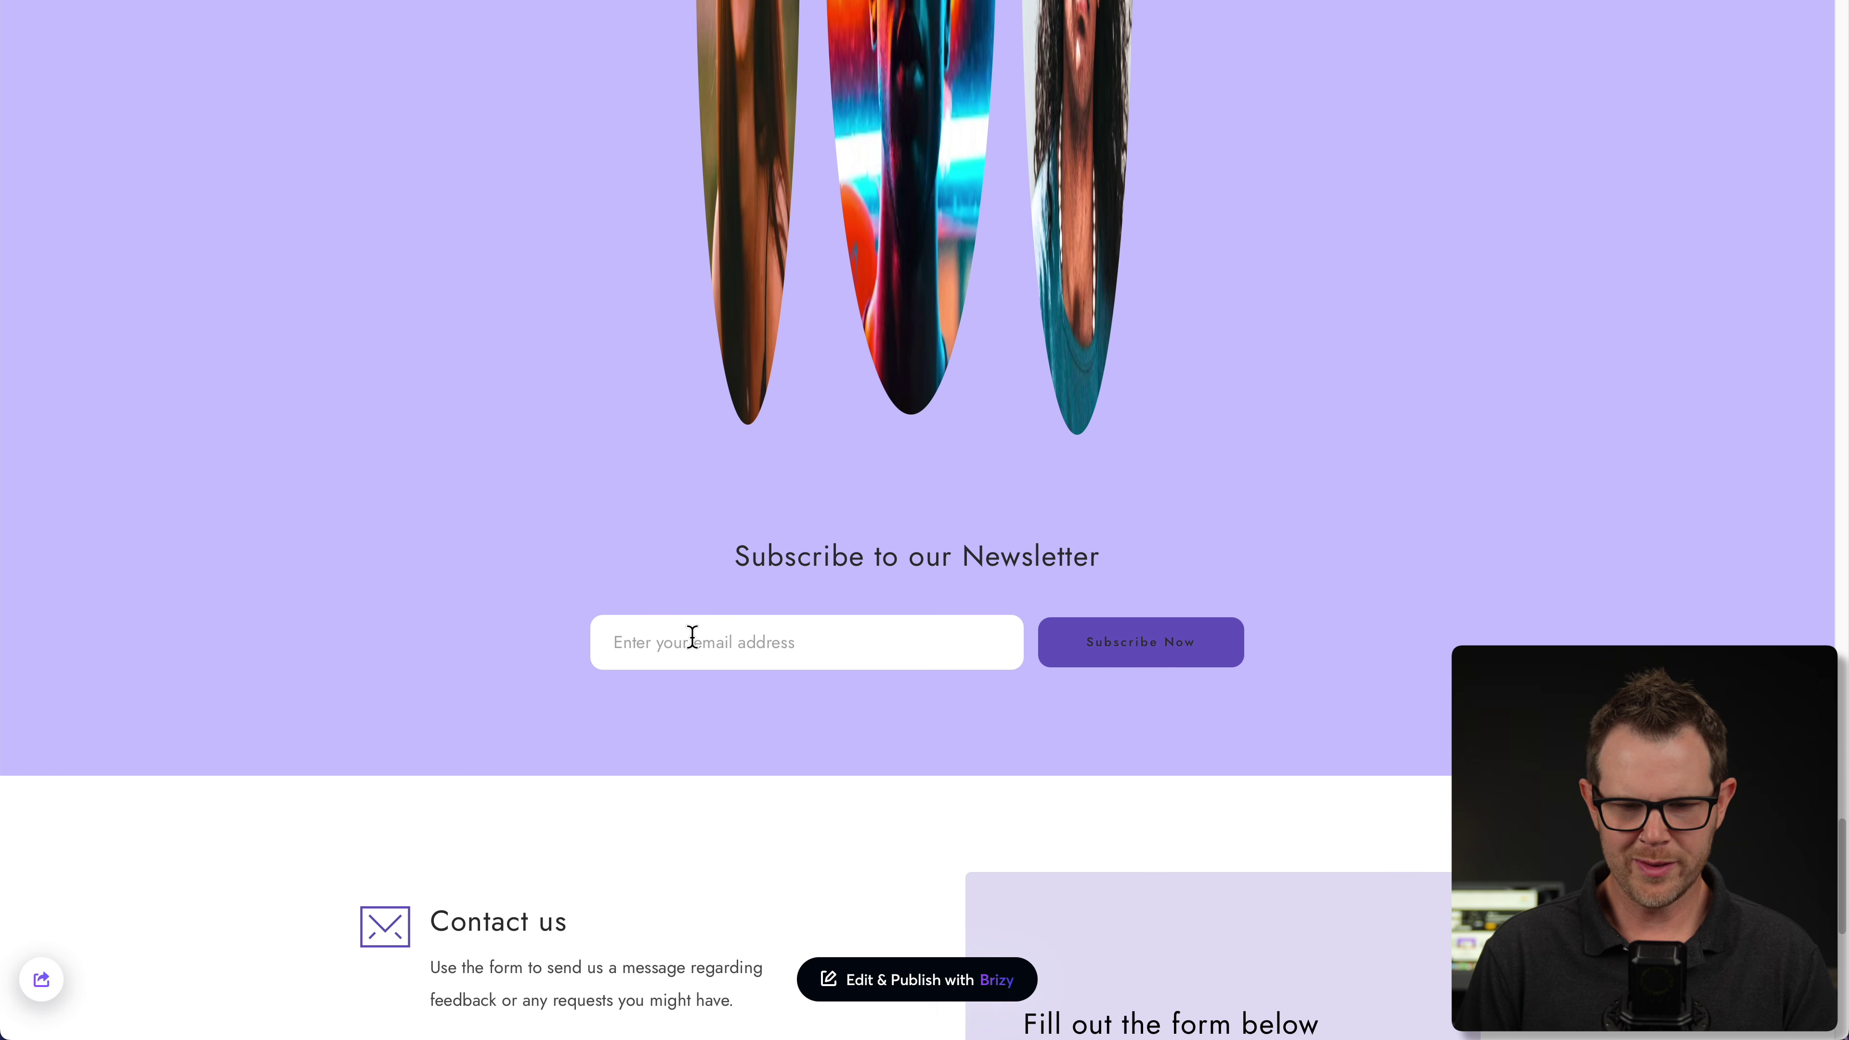
pyautogui.scroll(-6, 918, 630)
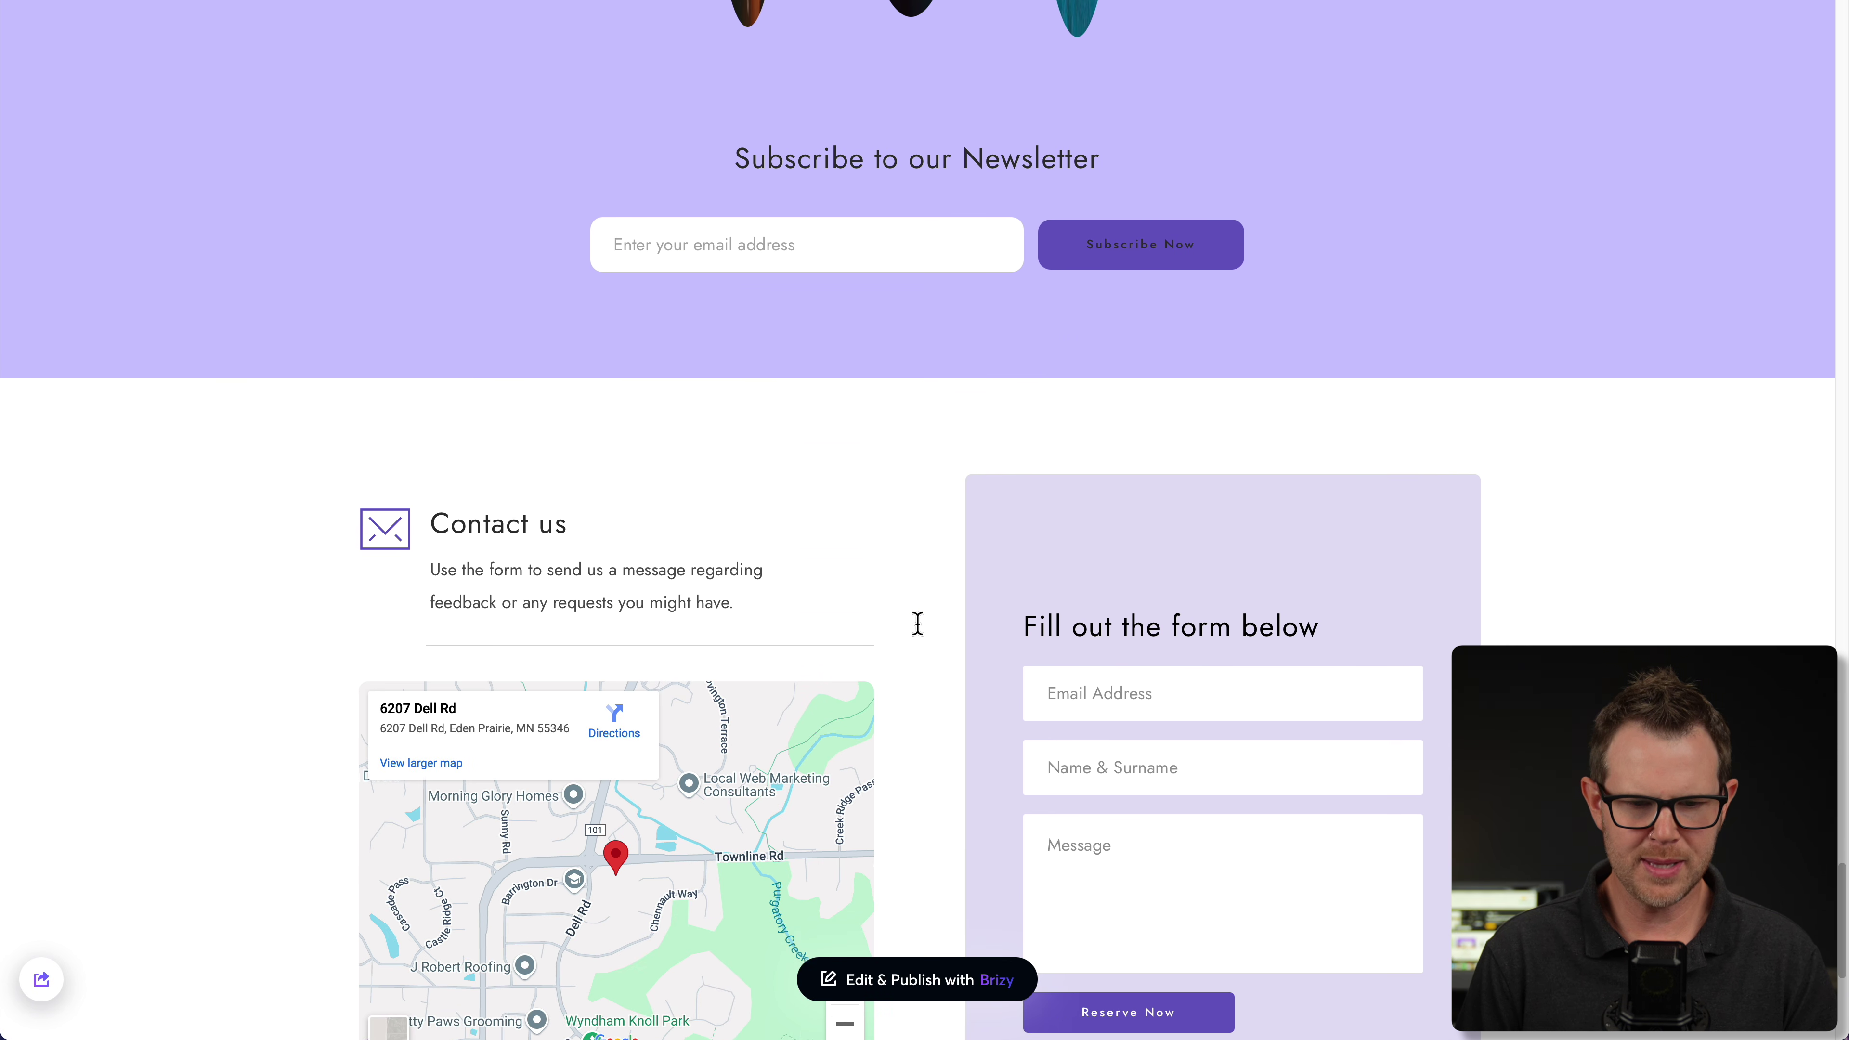
pyautogui.scroll(-2, 917, 637)
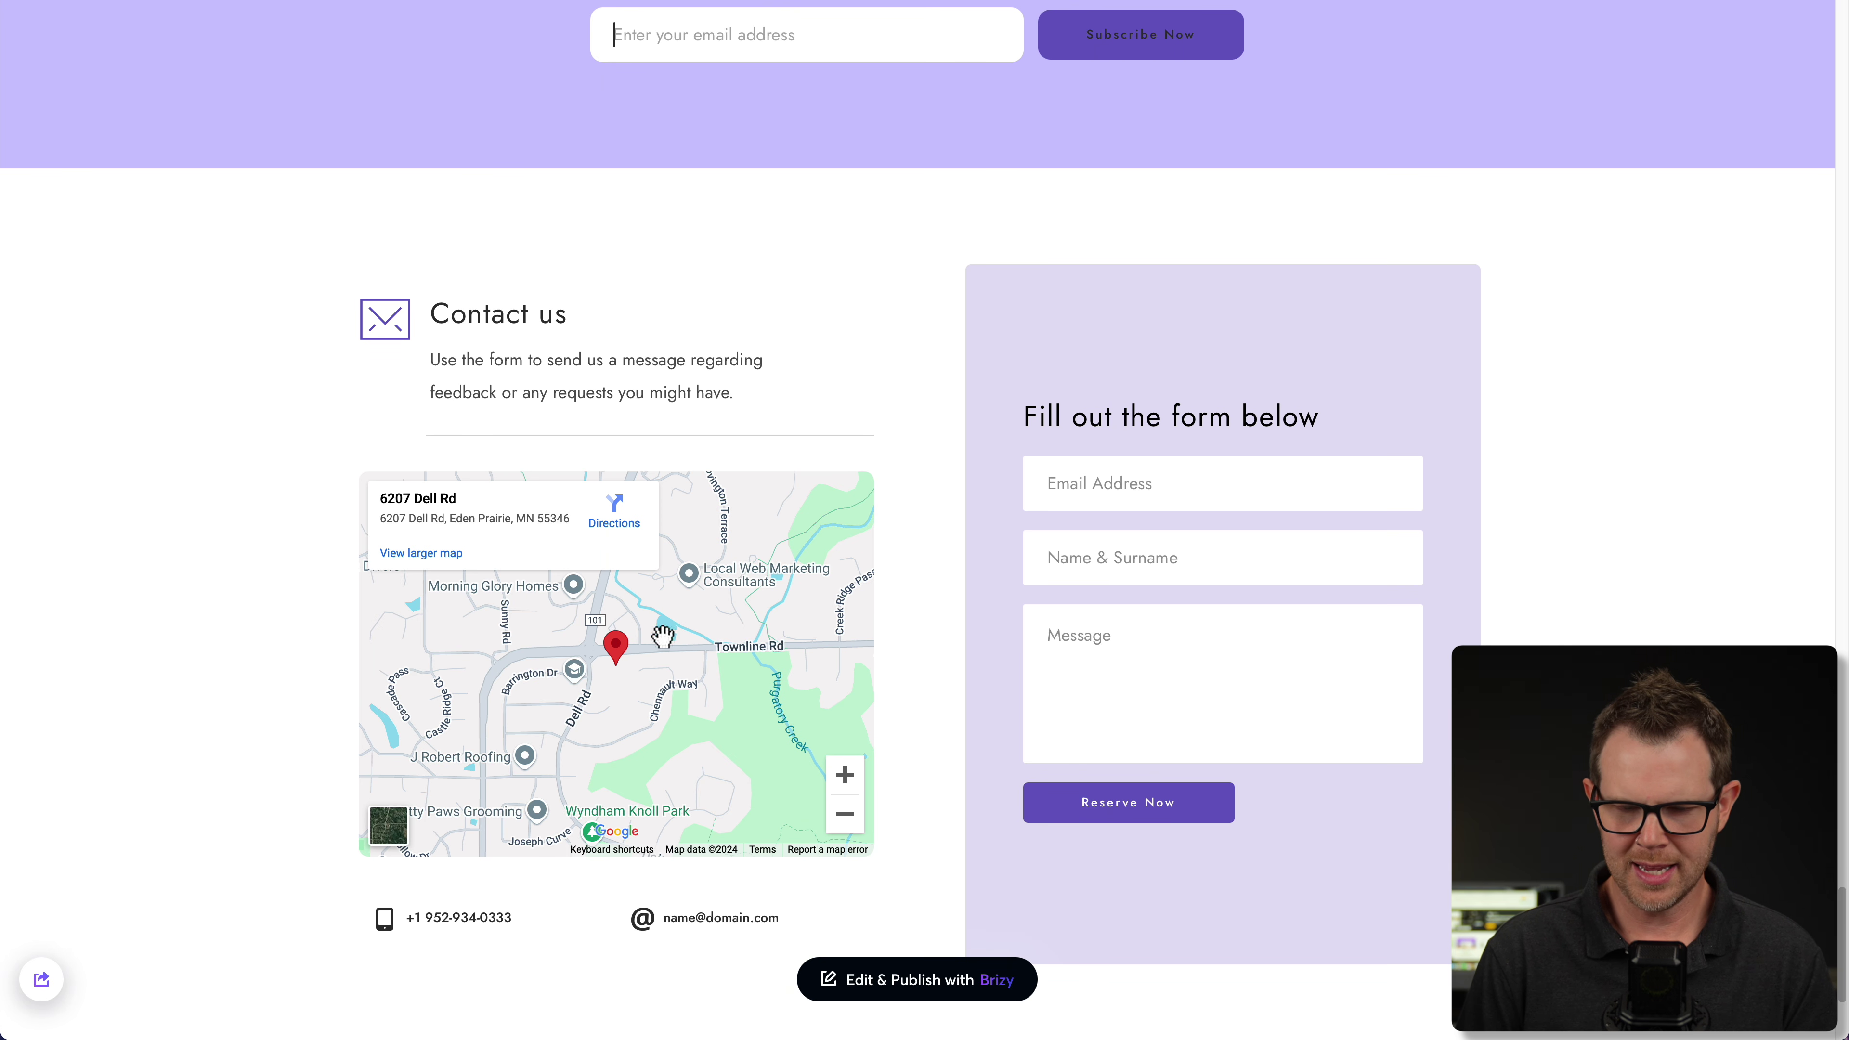
pyautogui.scroll(-2, 1108, 662)
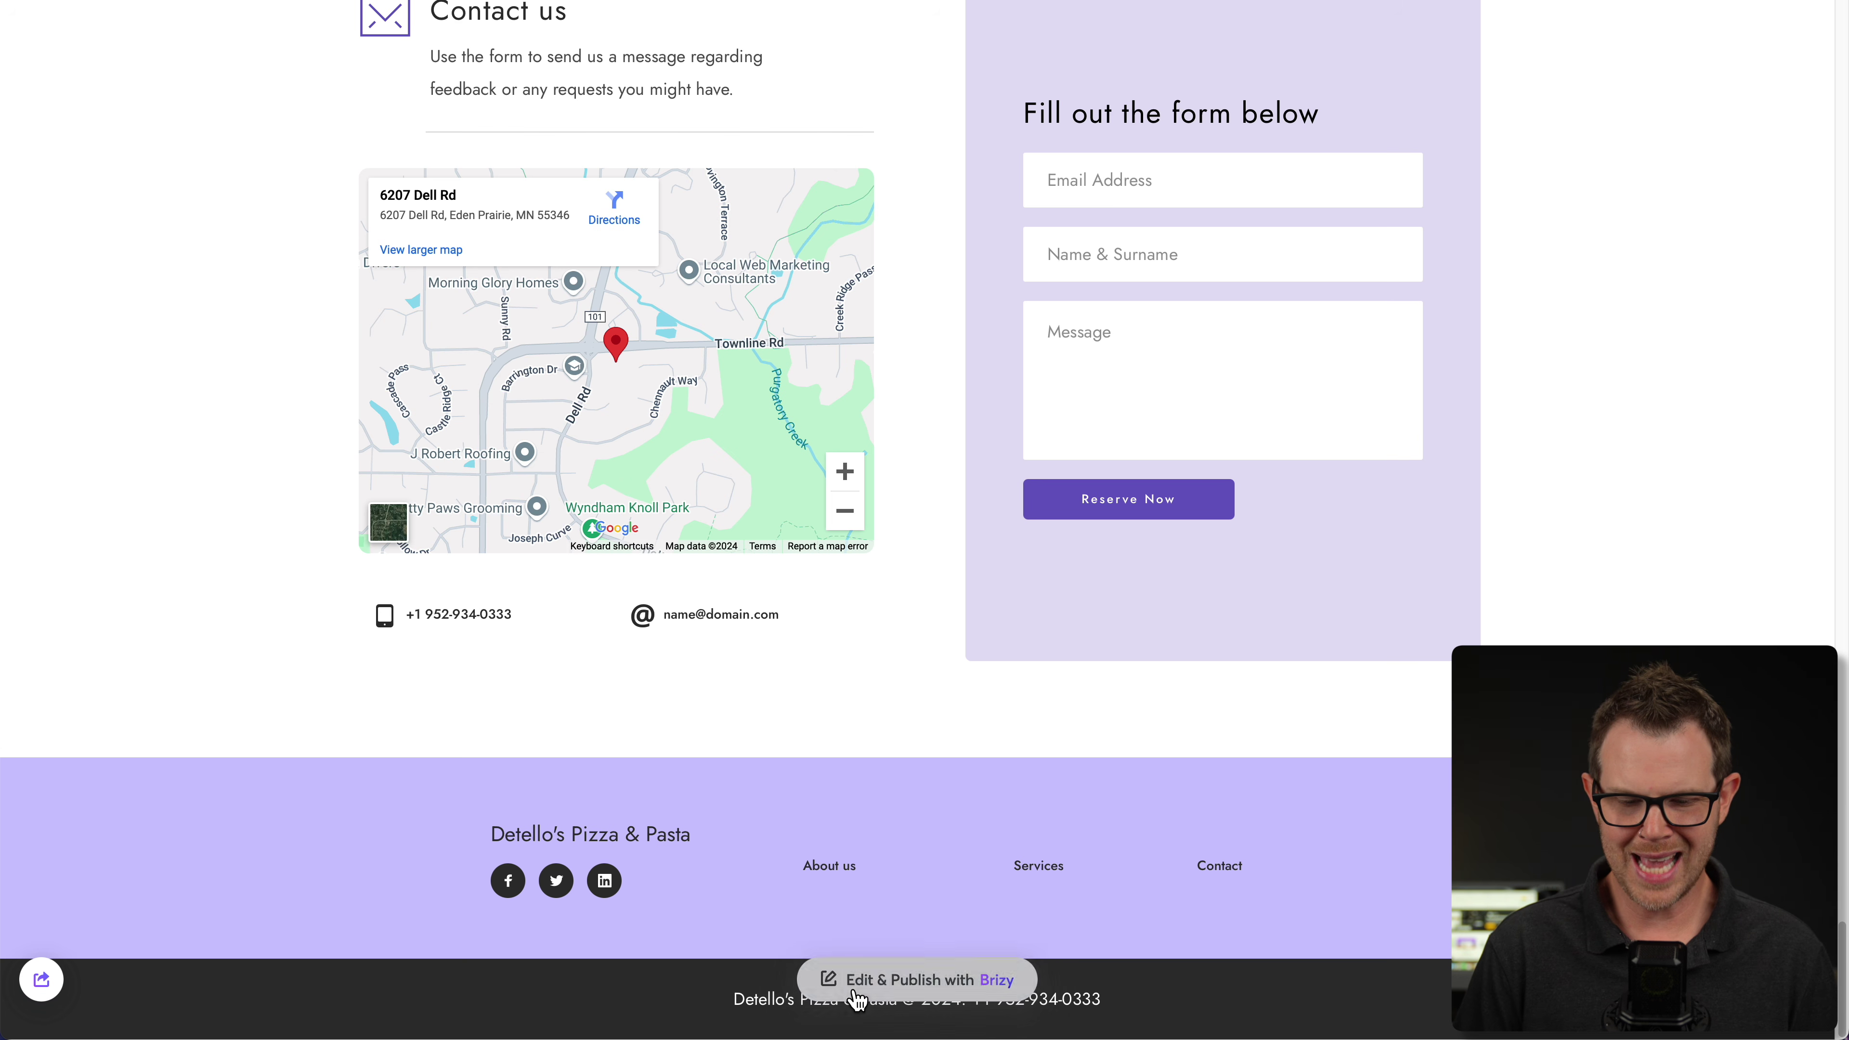
# - Open the site in the editor and widen the heading column, narrowing the photo column
pyautogui.click(920, 992)
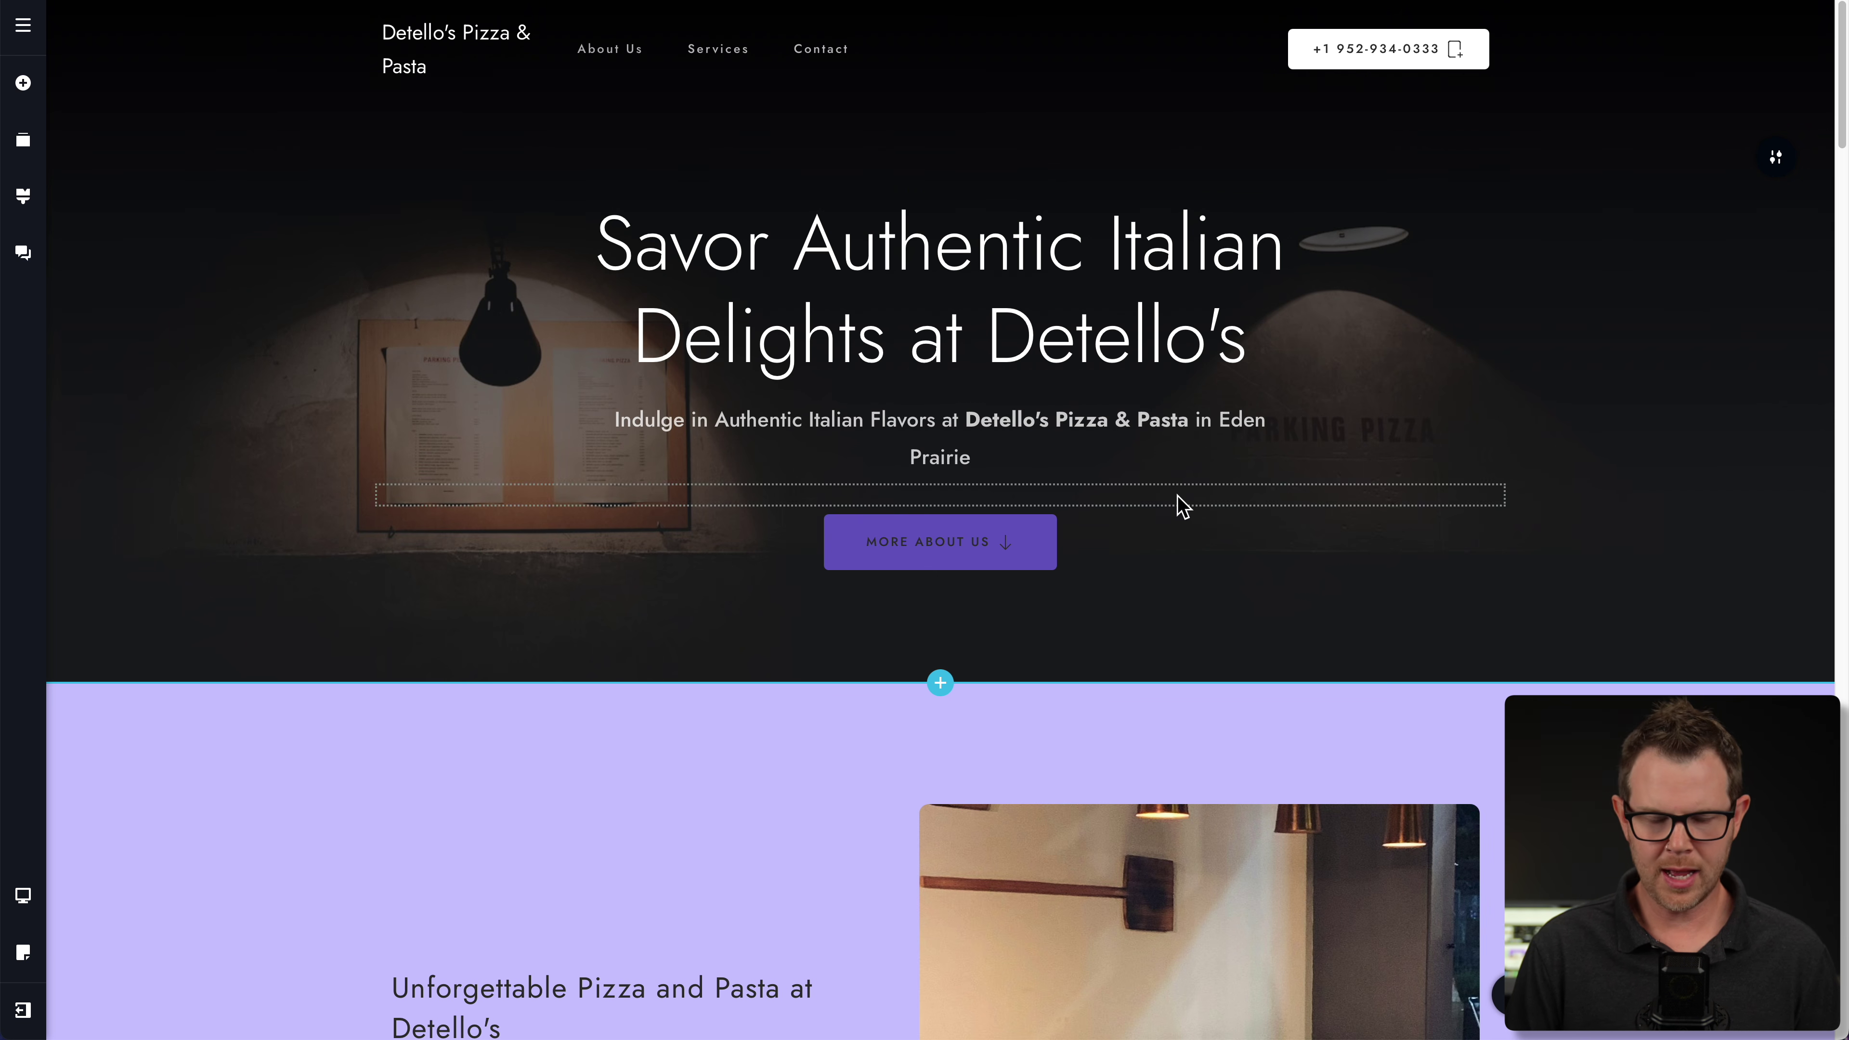
pyautogui.moveTo(1246, 614)
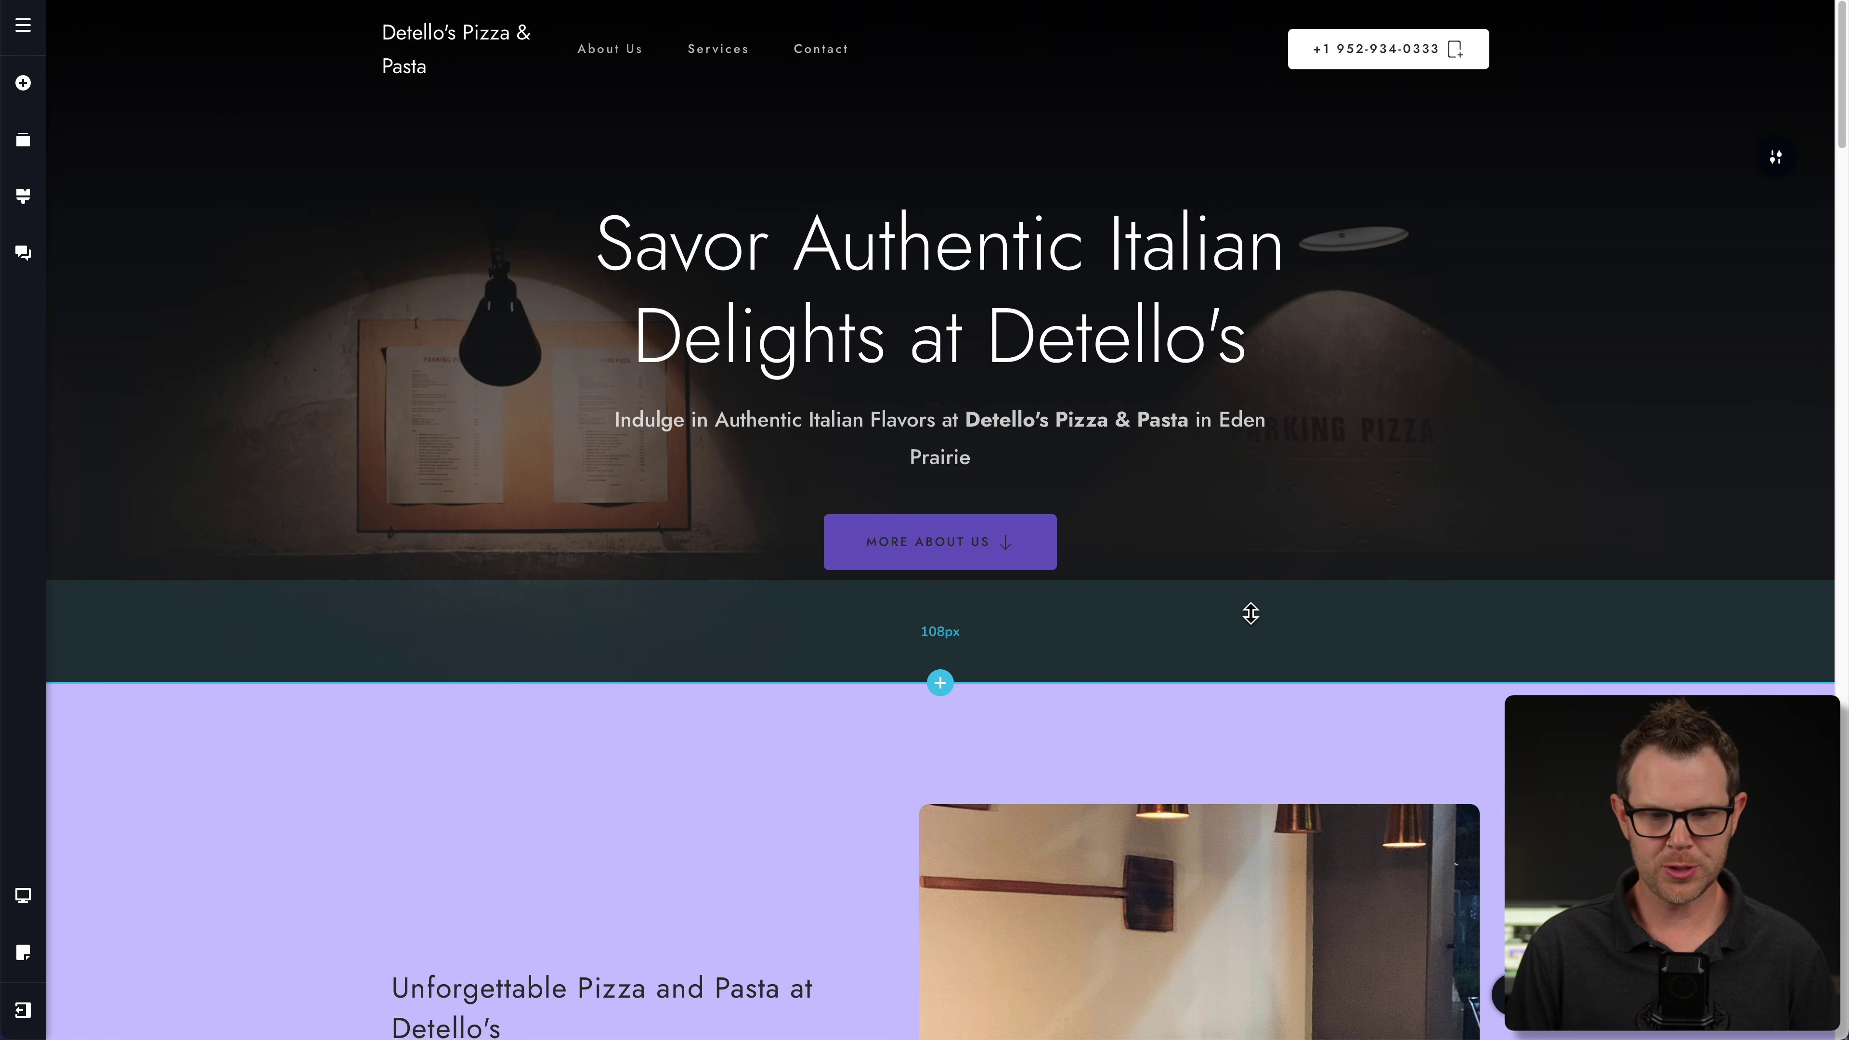
pyautogui.scroll(-3, 1308, 796)
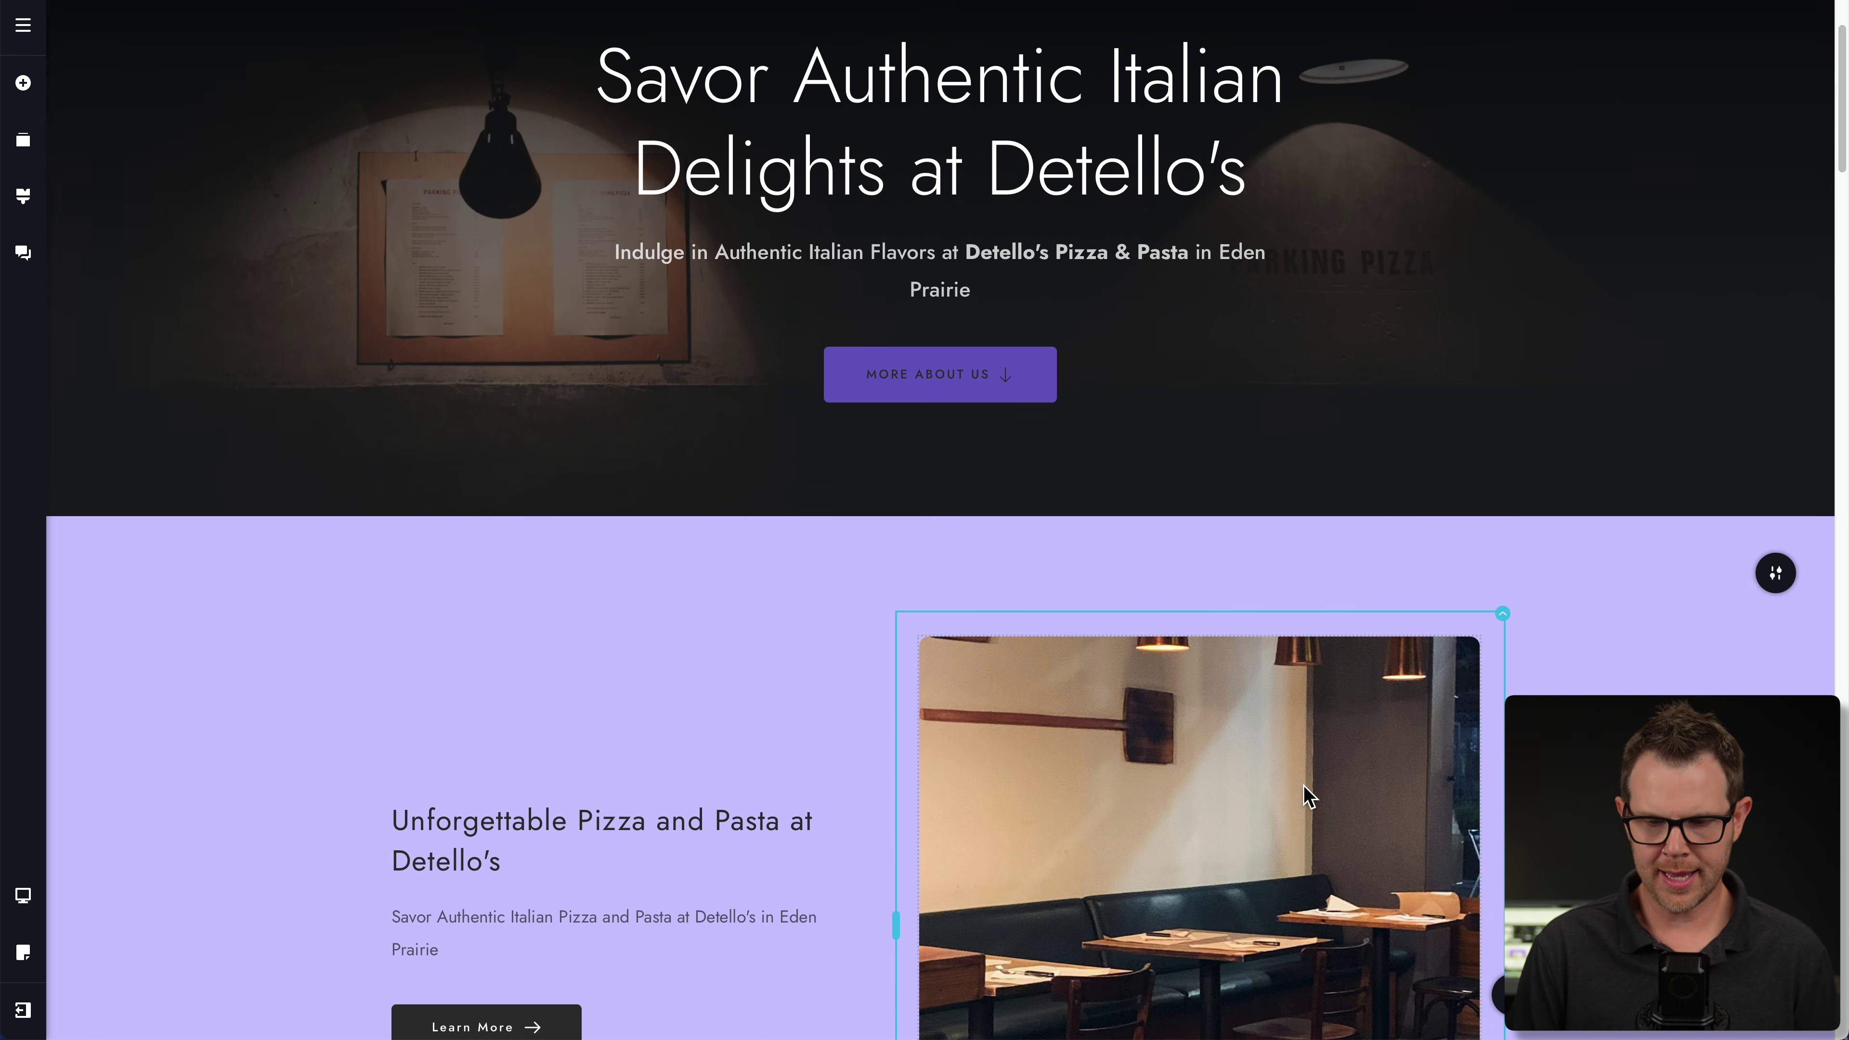
pyautogui.scroll(-5, 1309, 795)
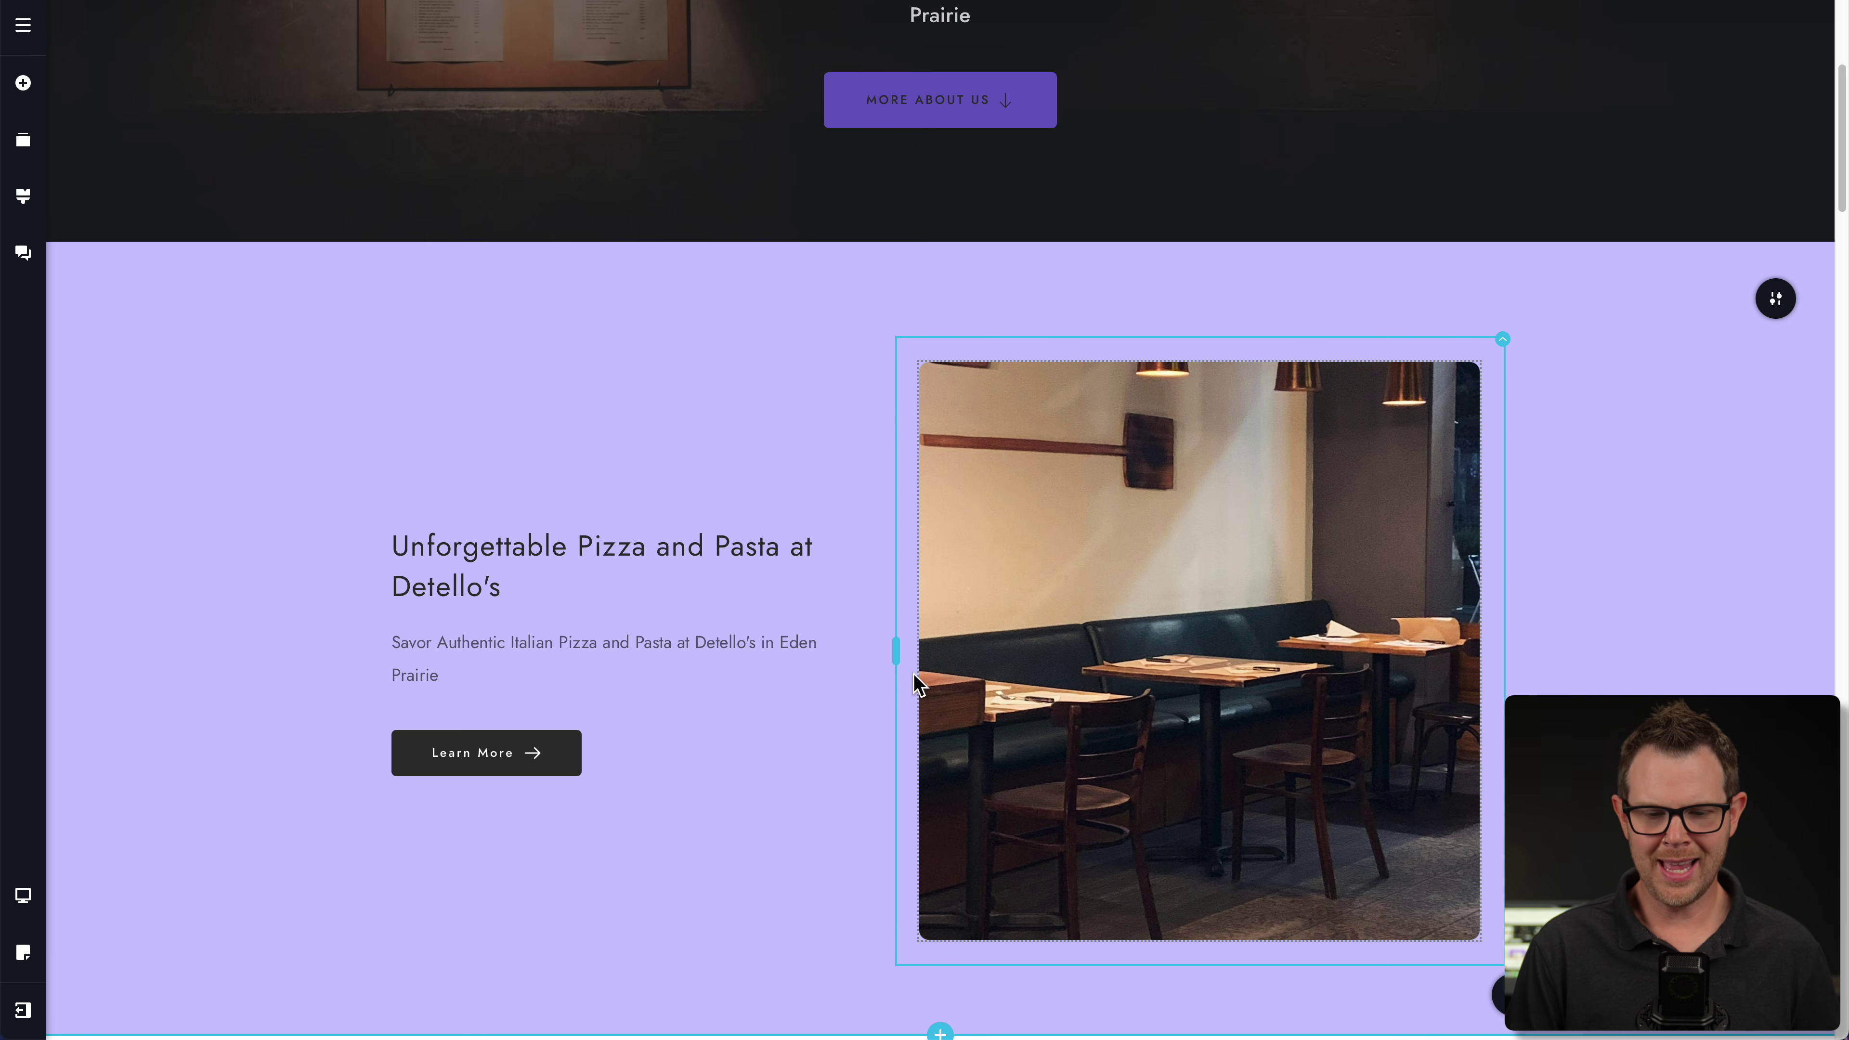
pyautogui.moveTo(892, 654); pyautogui.dragTo(952, 669)
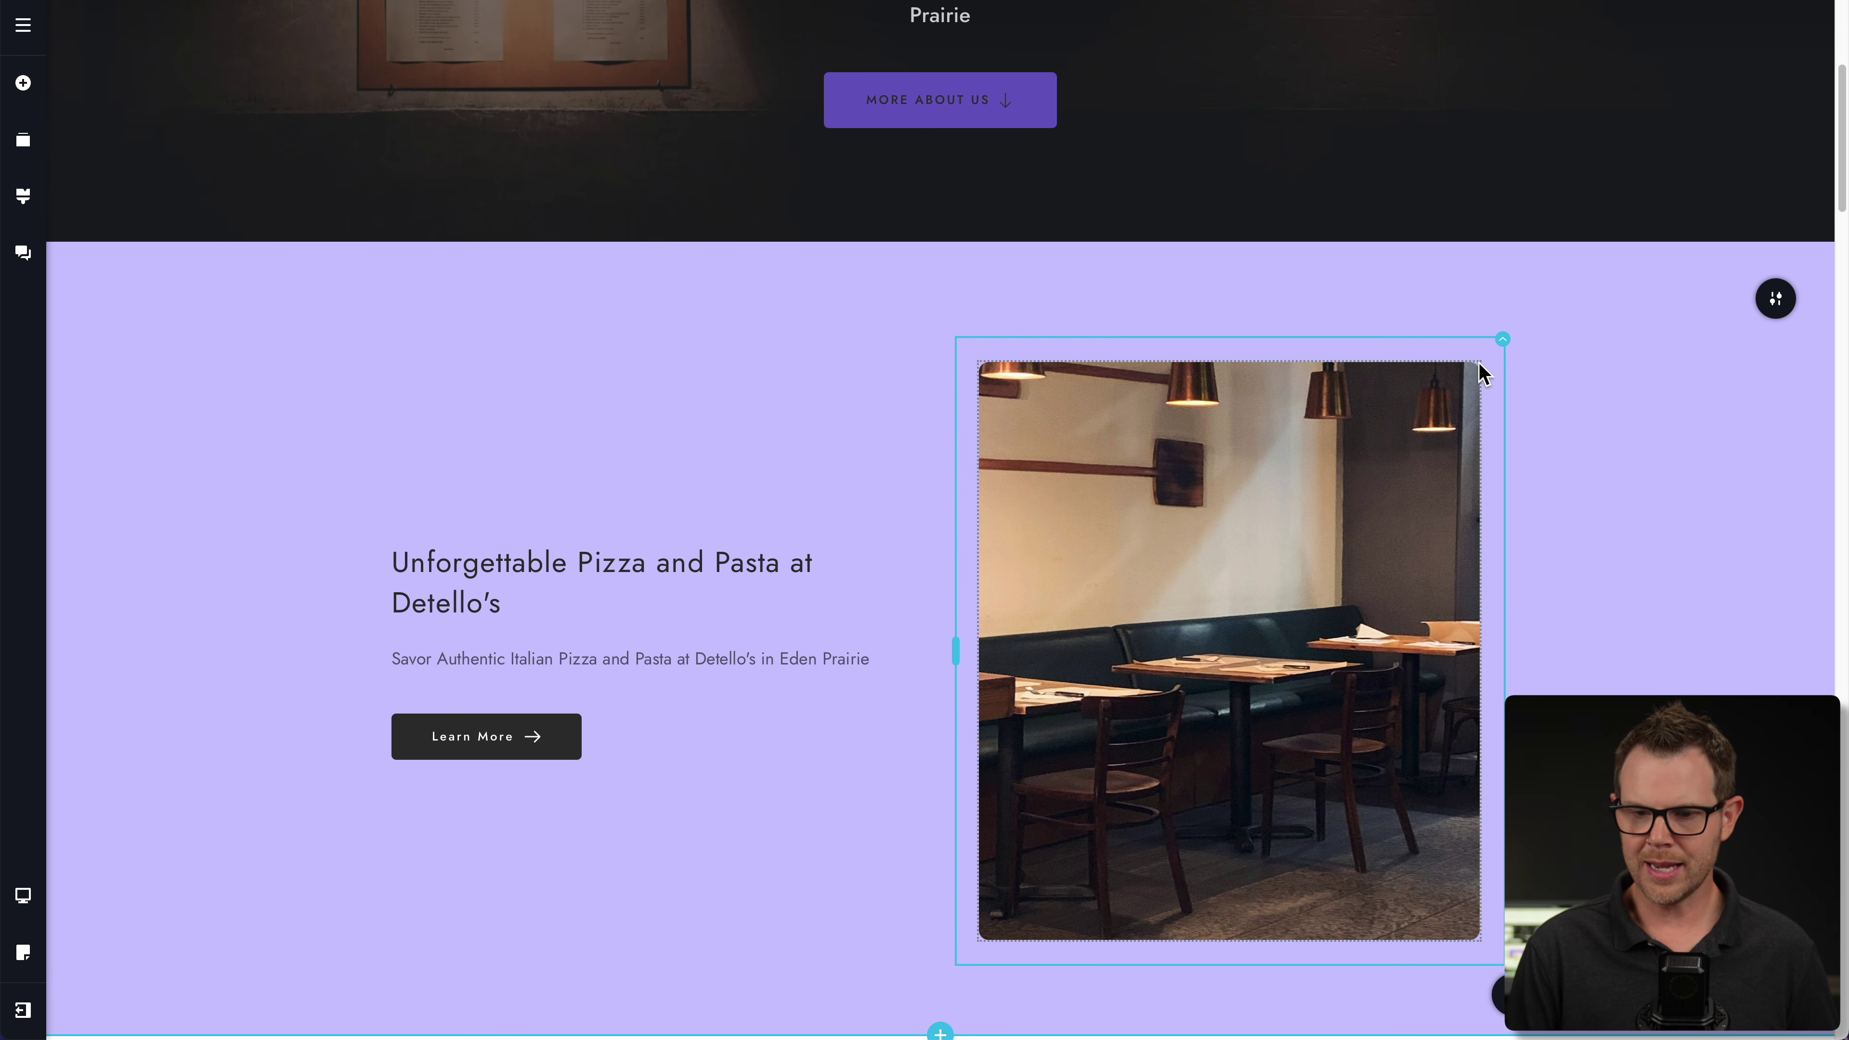
# - Move the restaurant interior photo under the Unforgettable Pizza and Pasta heading
pyautogui.click(1503, 341)
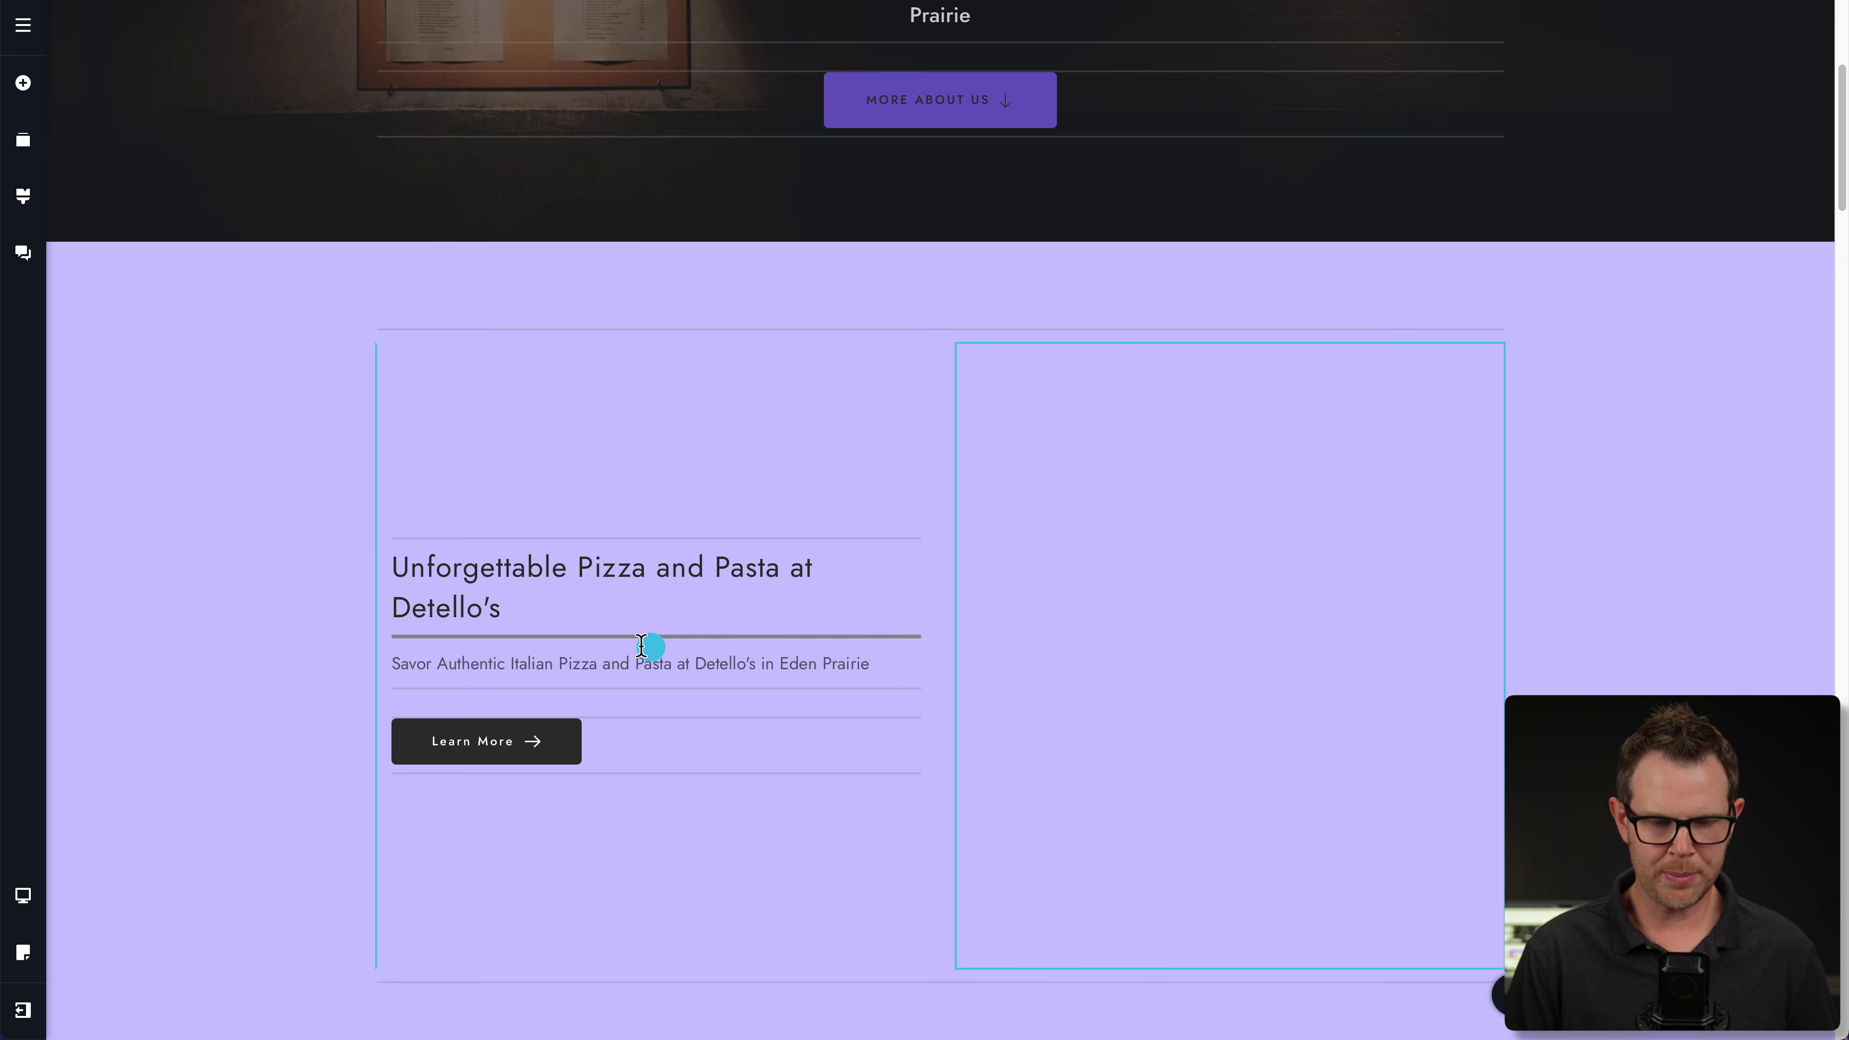
pyautogui.moveTo(443, 638); pyautogui.dragTo(747, 642)
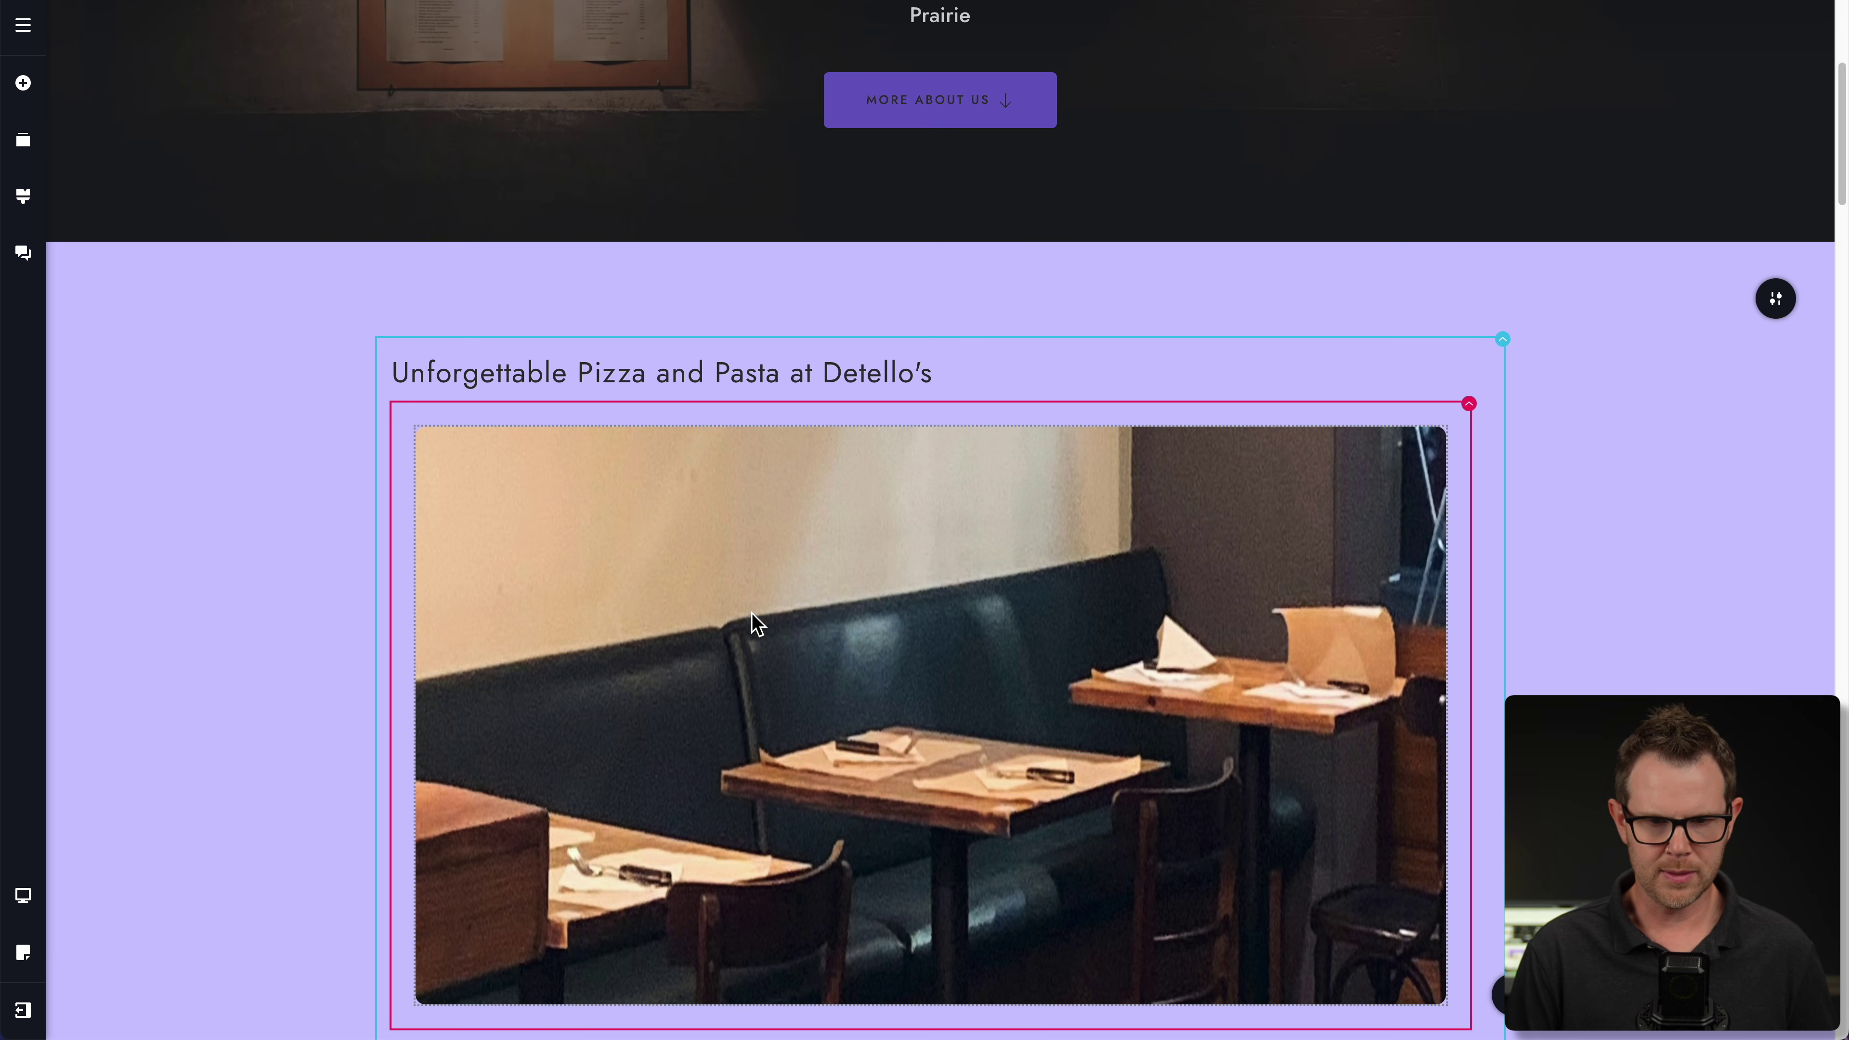
pyautogui.scroll(-3, 801, 622)
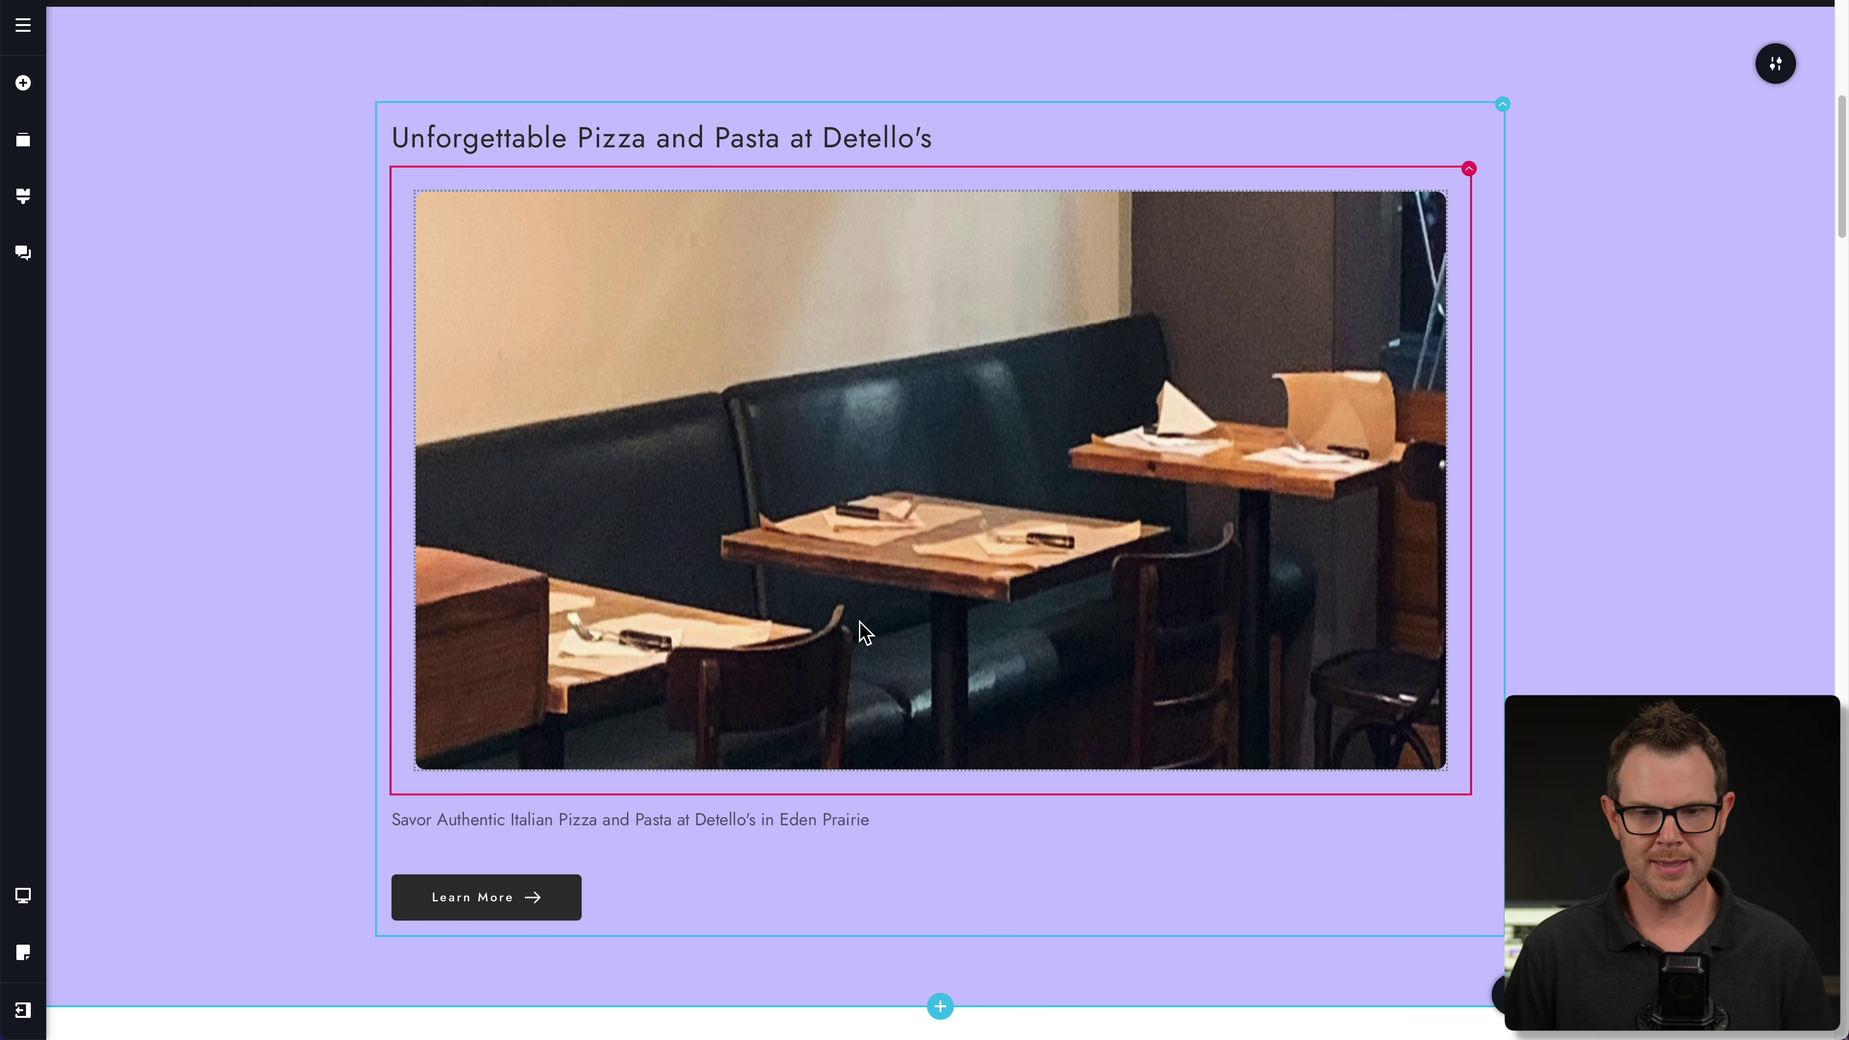
# - Centre the Unforgettable Pizza and Pasta heading and set it to Heading 2, Semi Bold
pyautogui.click(1135, 143)
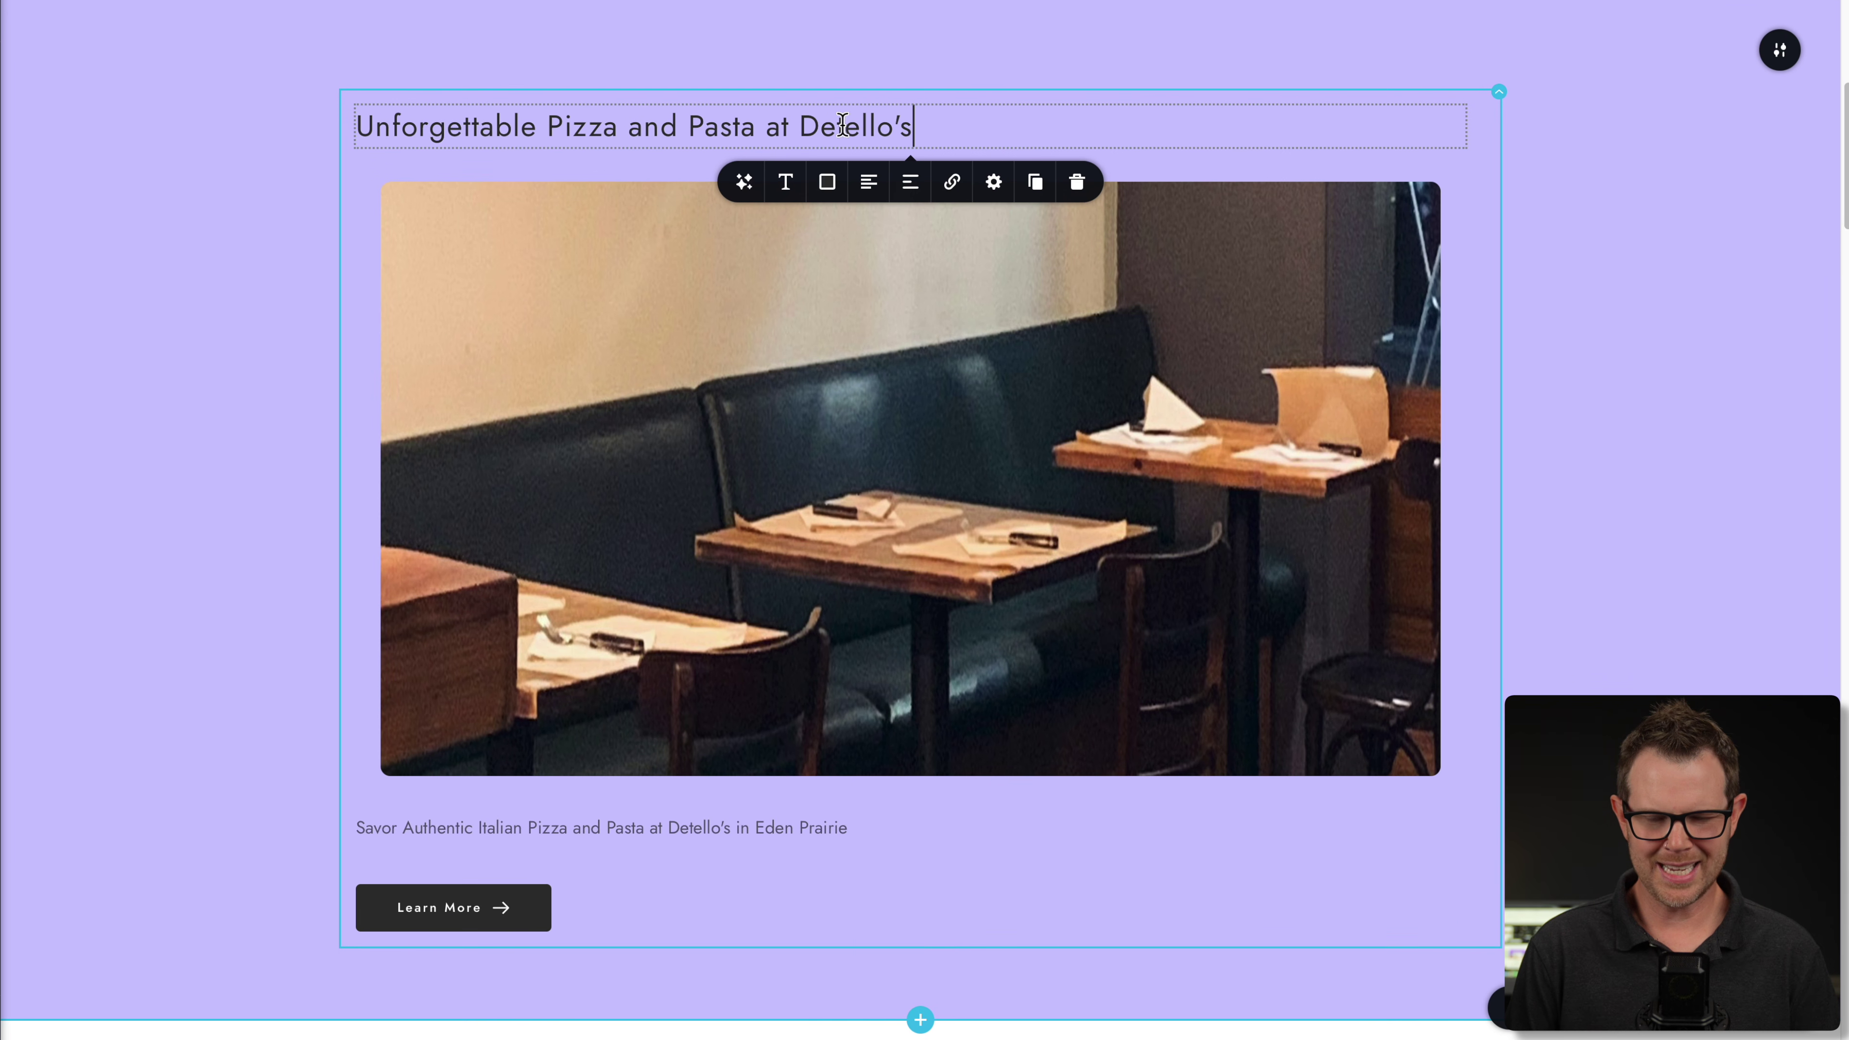
pyautogui.click(872, 188)
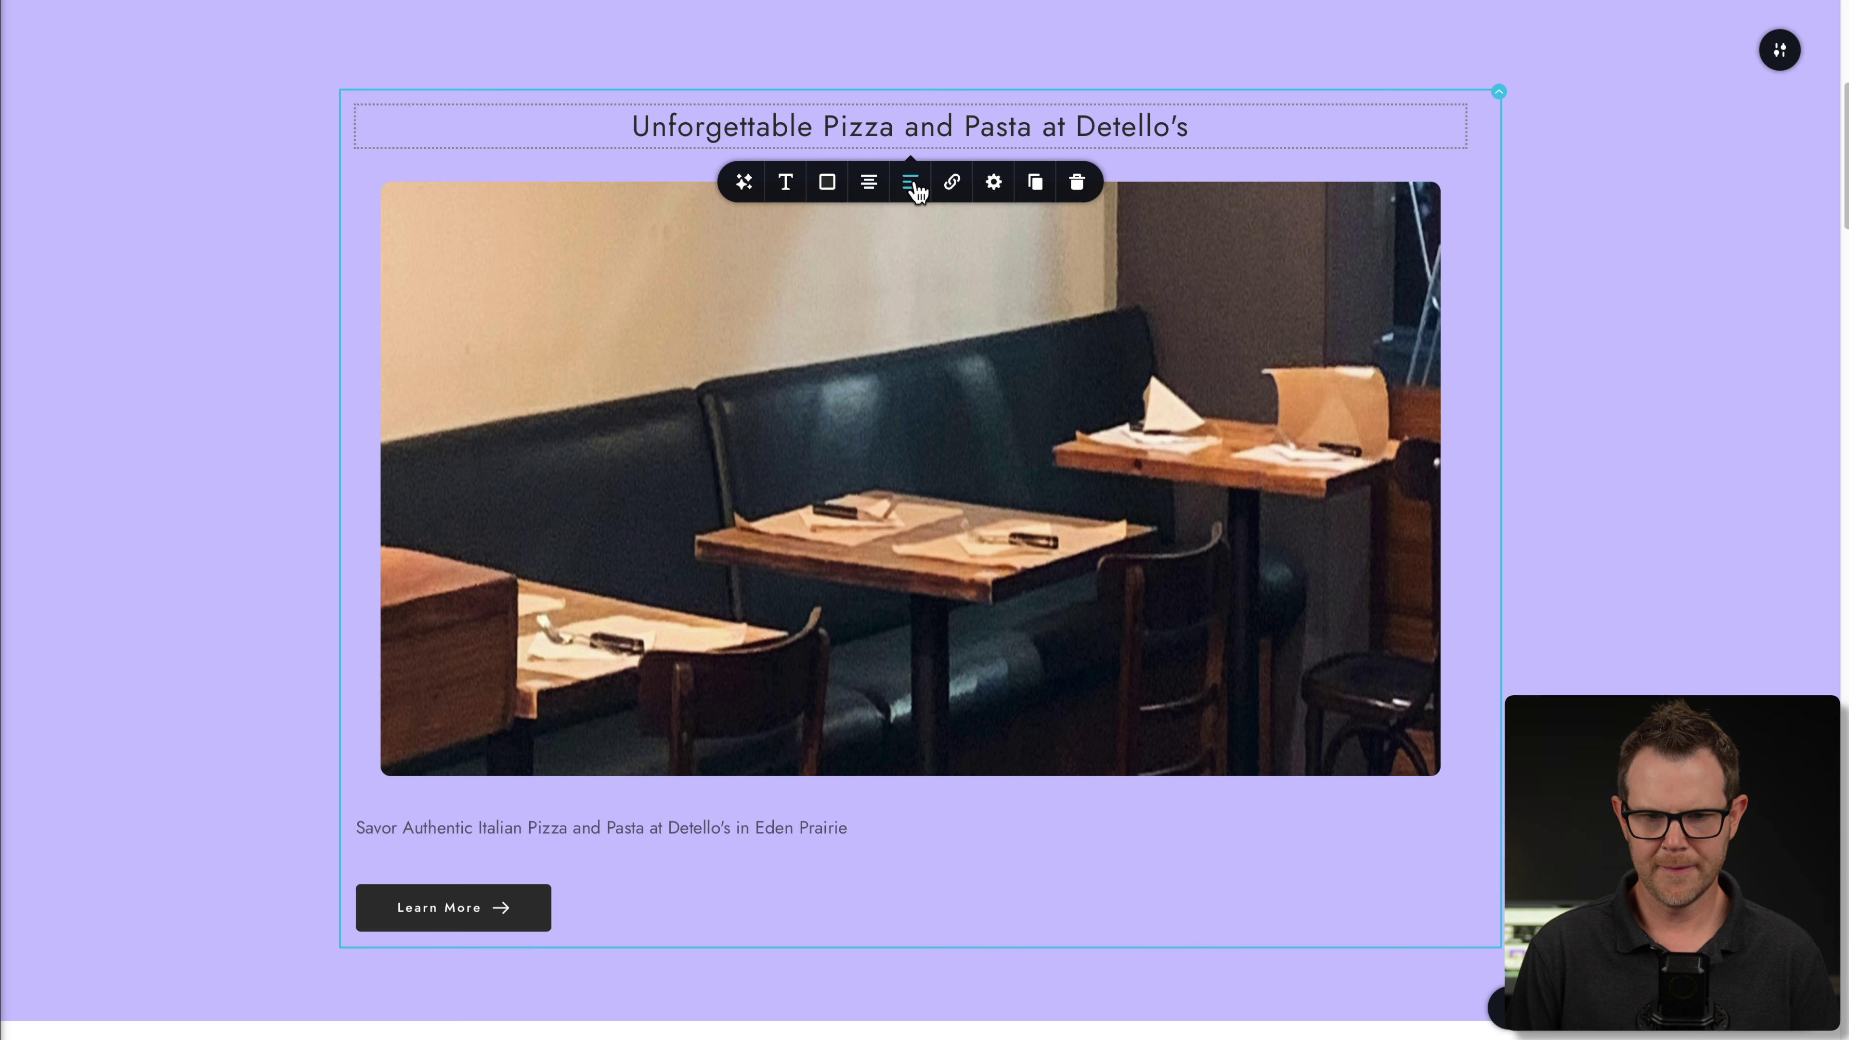
pyautogui.hotkey('ctrl', 'a')
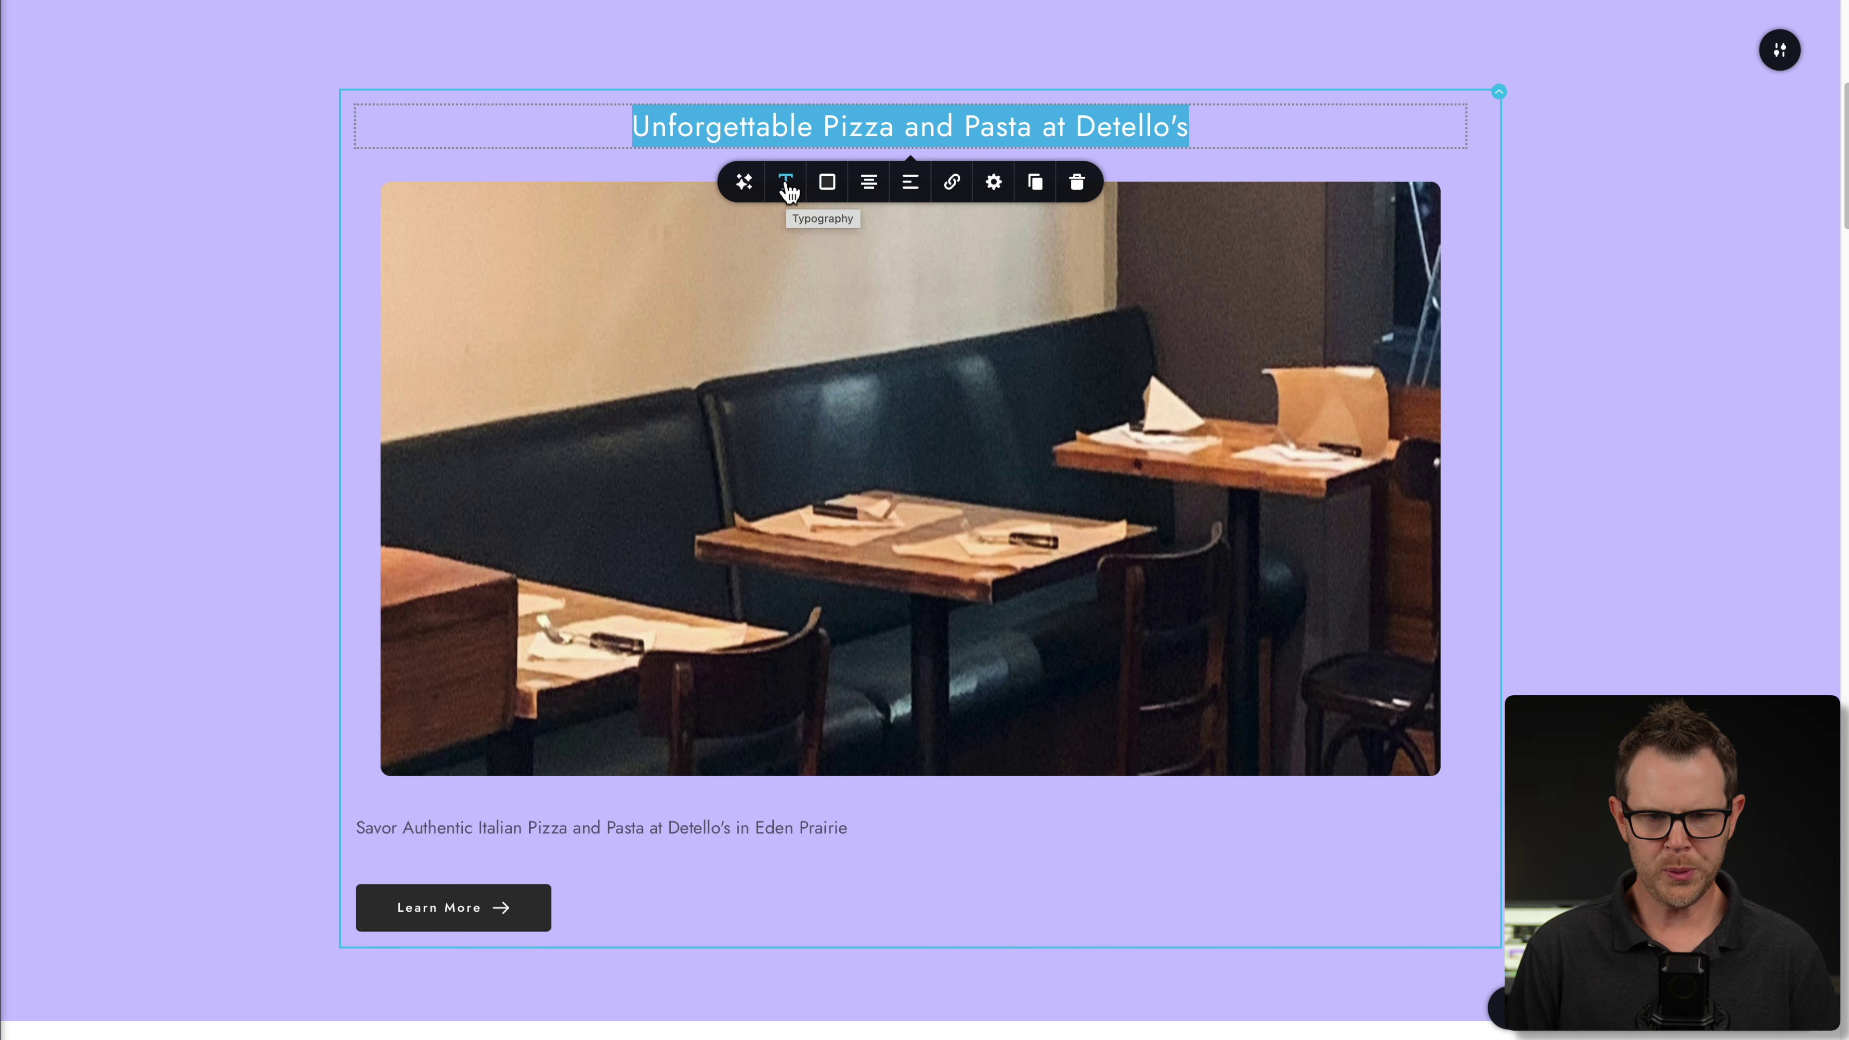
pyautogui.click(785, 183)
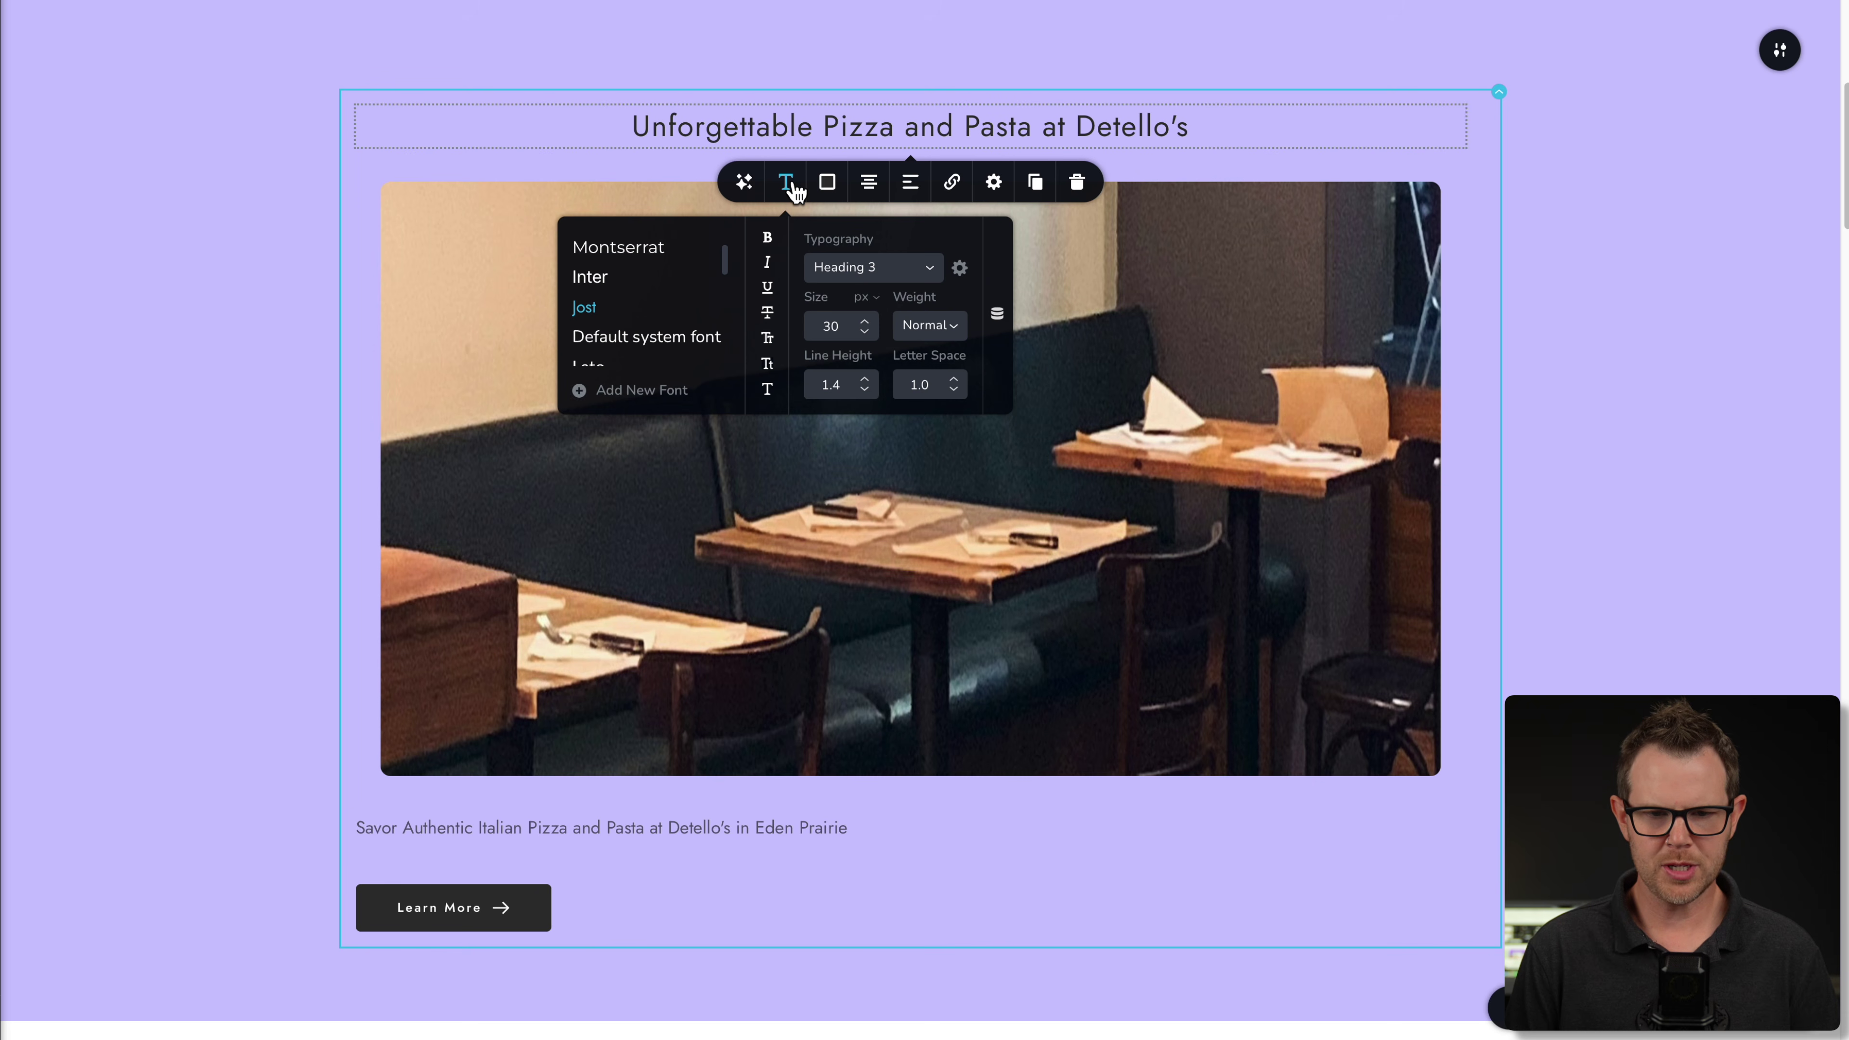
pyautogui.click(873, 267)
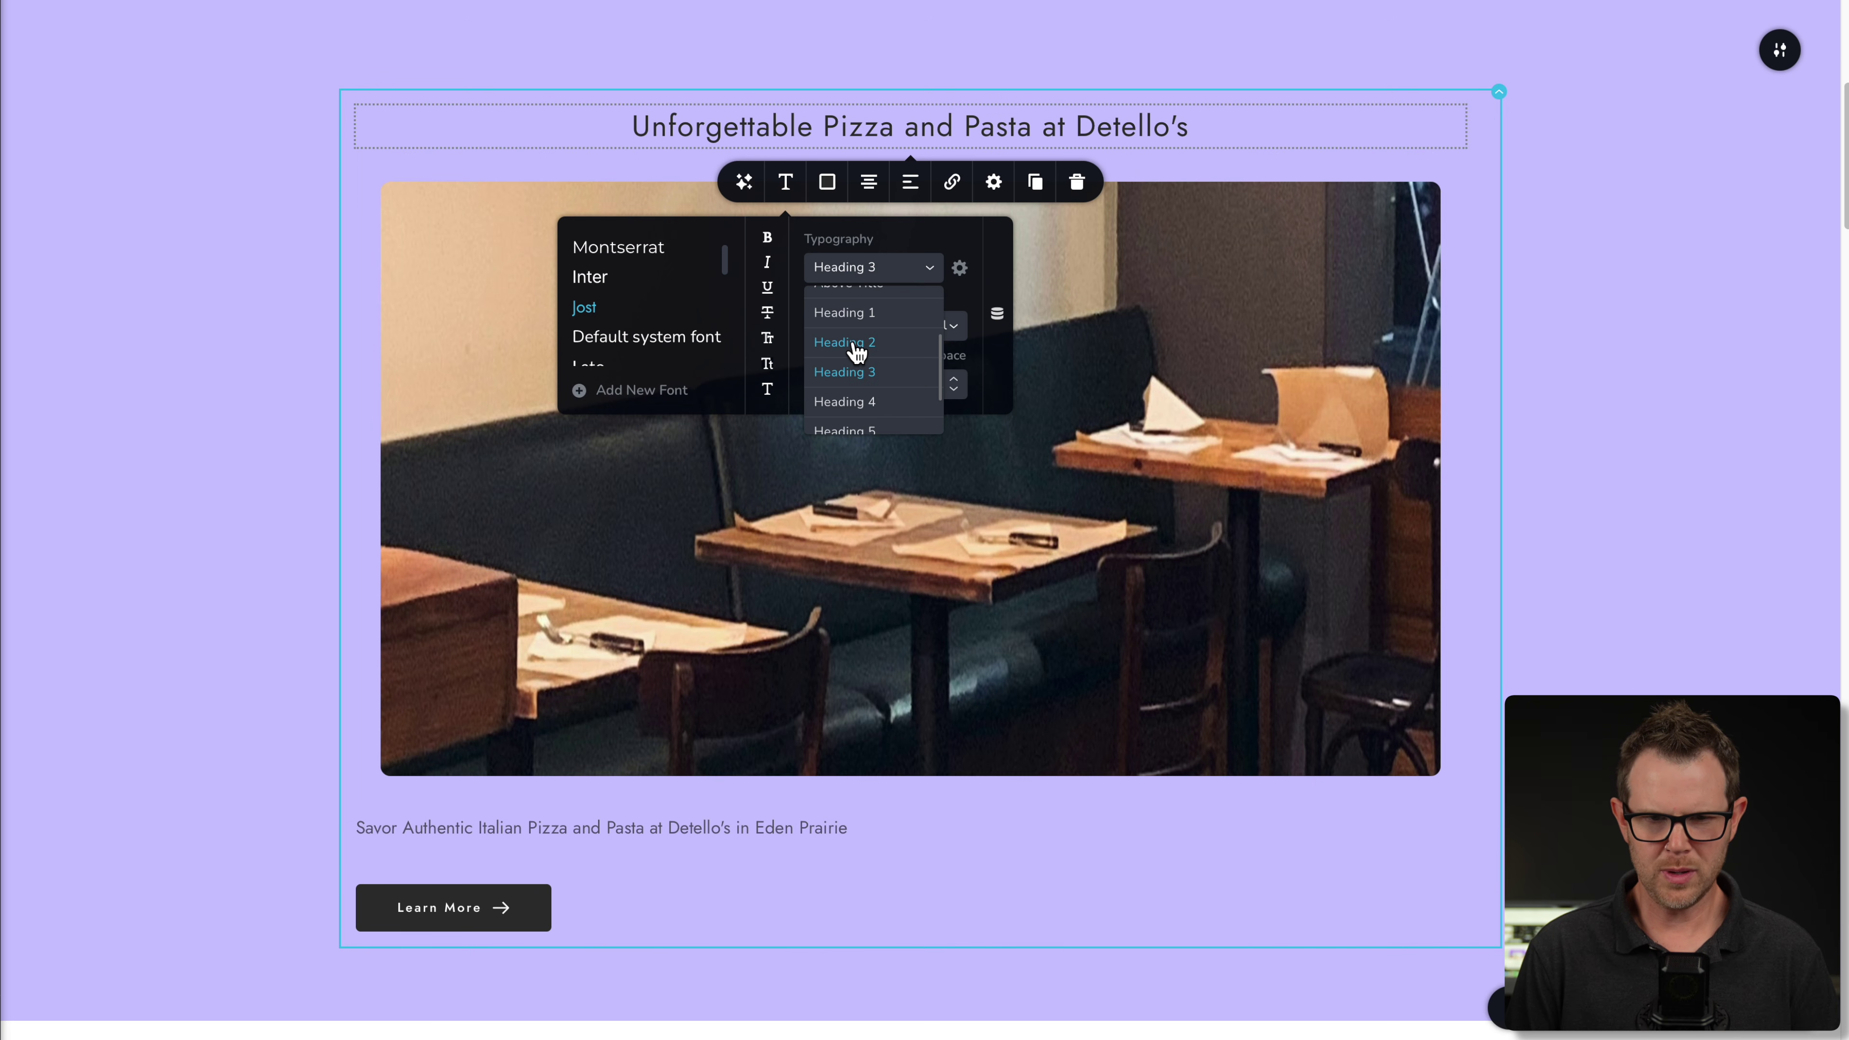
pyautogui.click(856, 347)
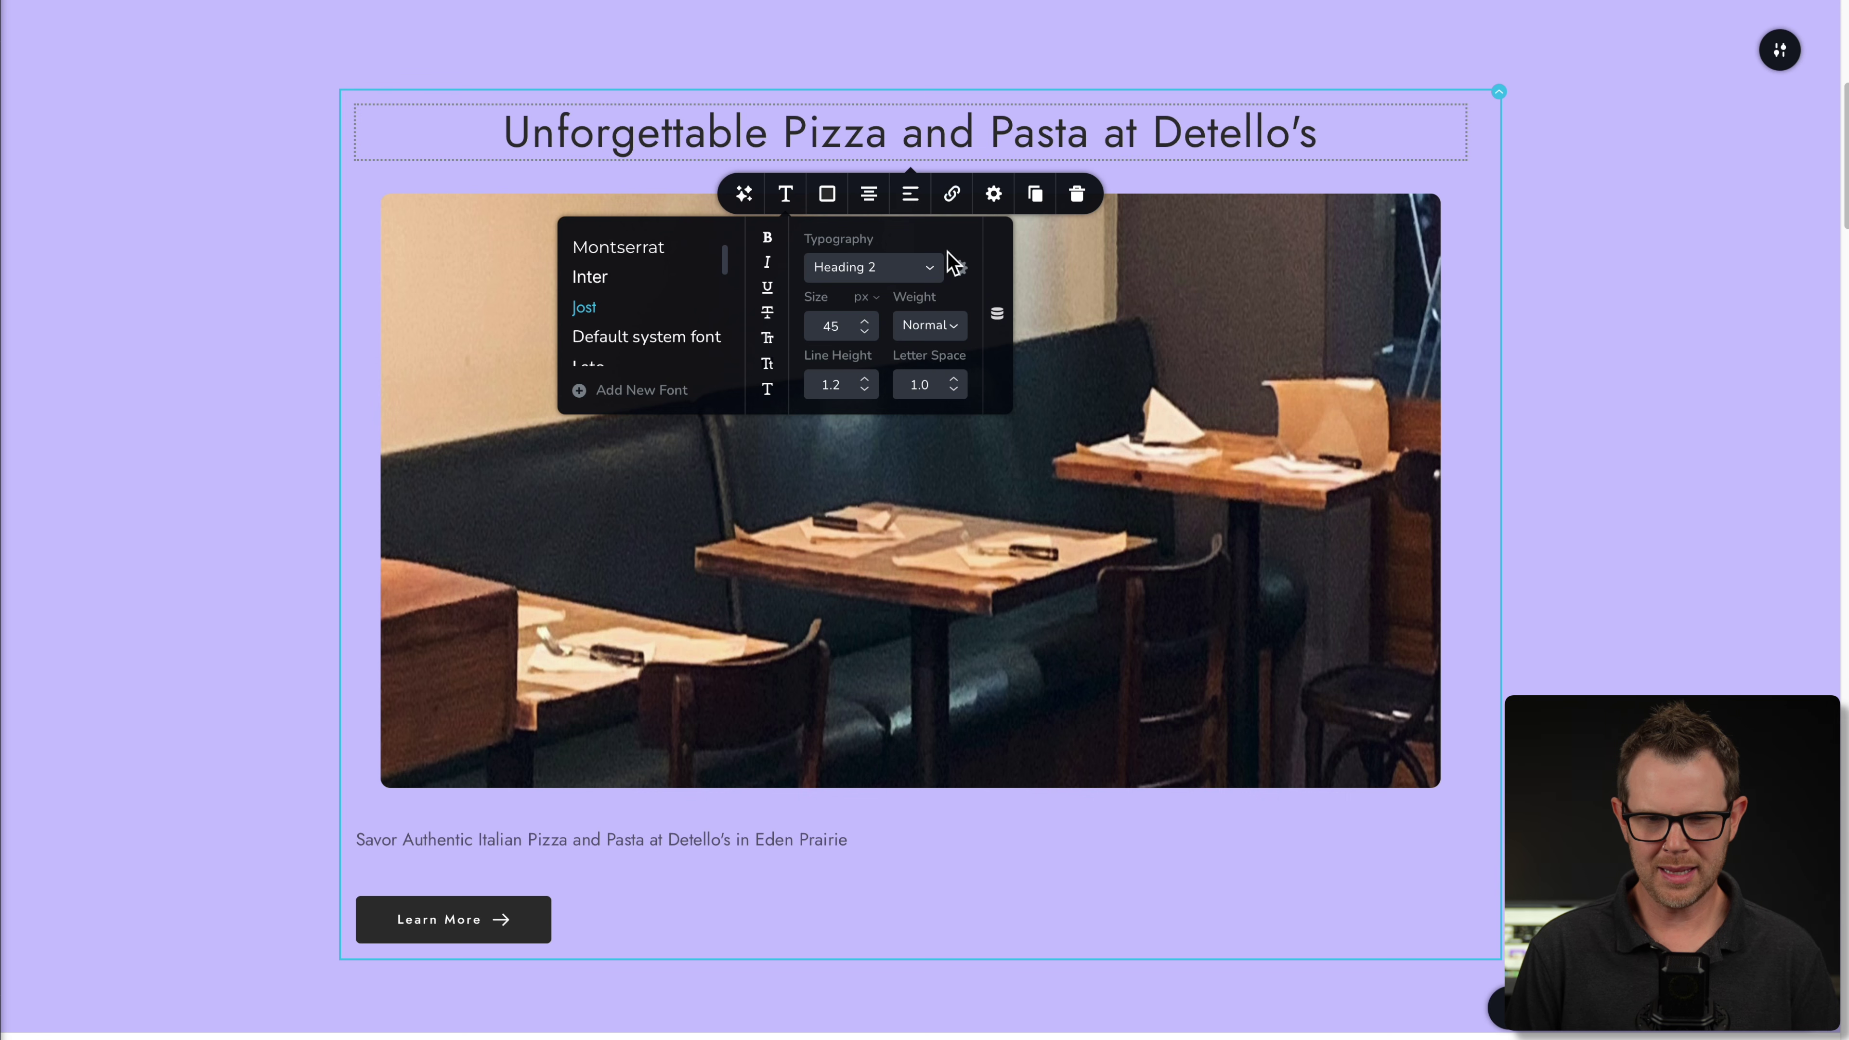
pyautogui.click(923, 325)
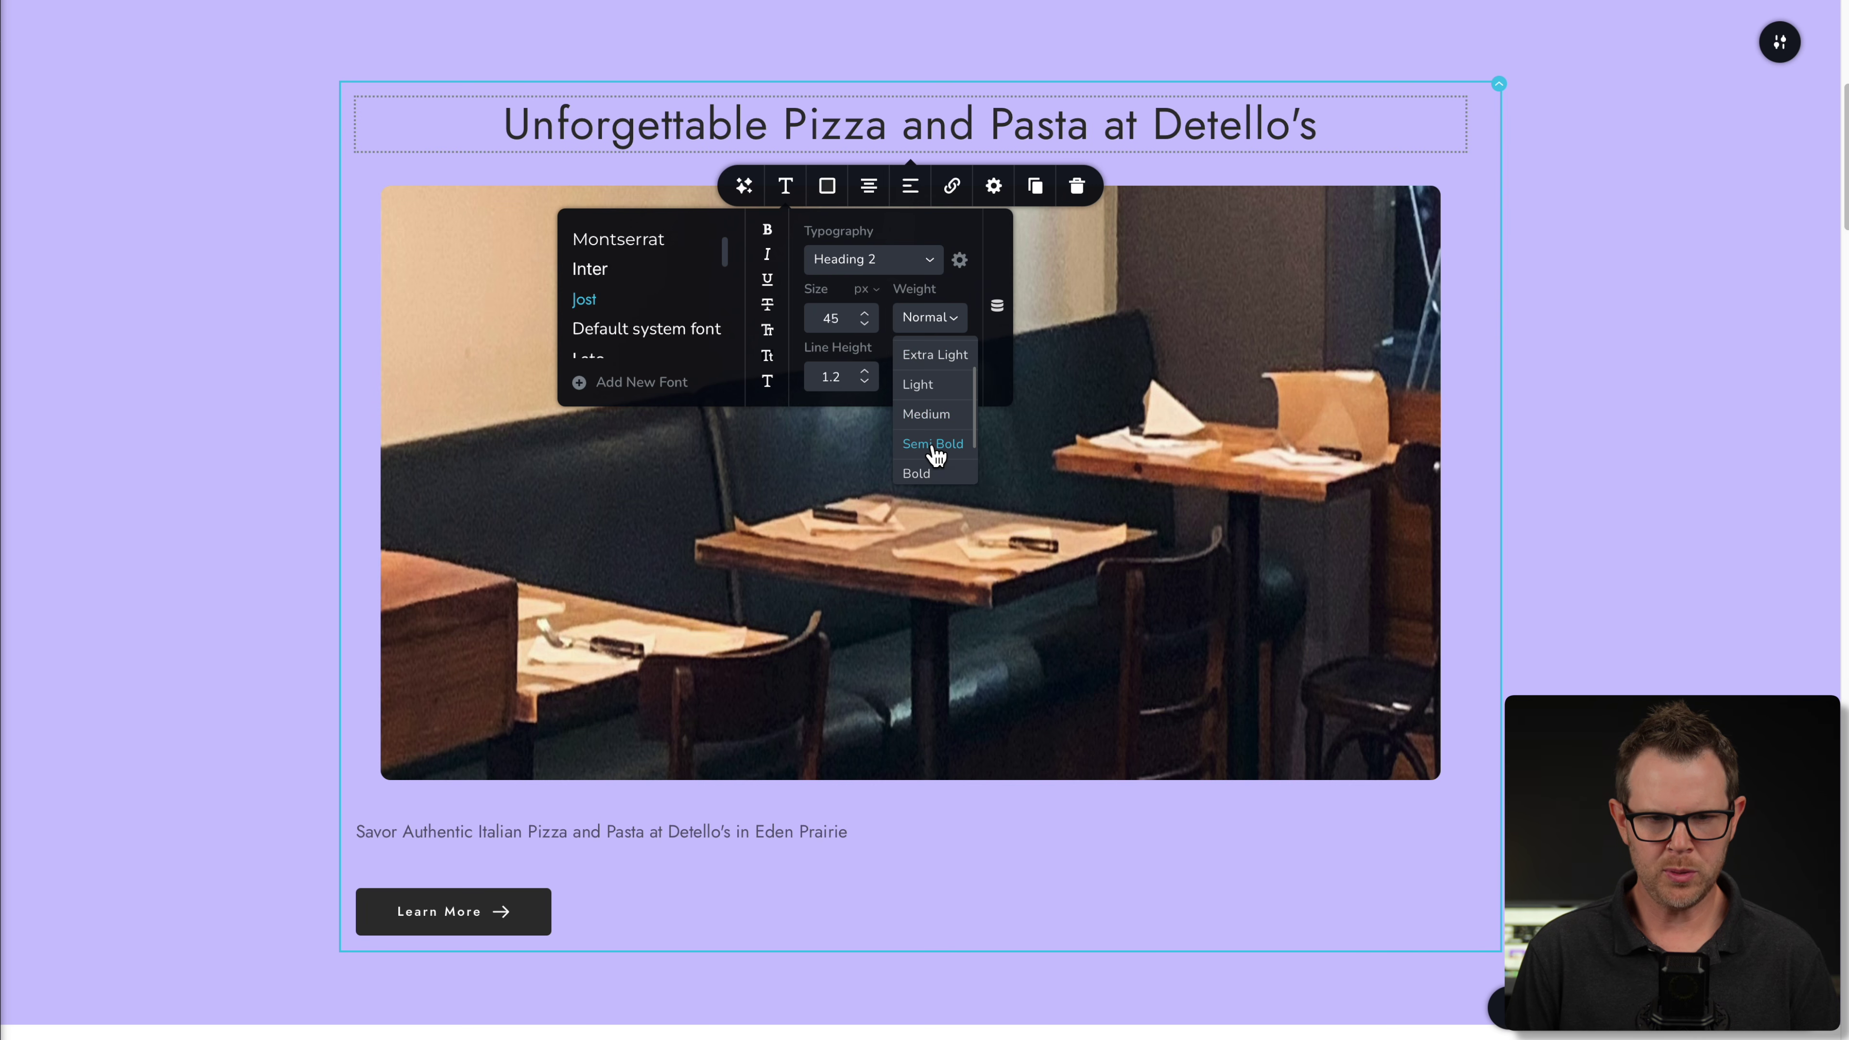
pyautogui.click(933, 446)
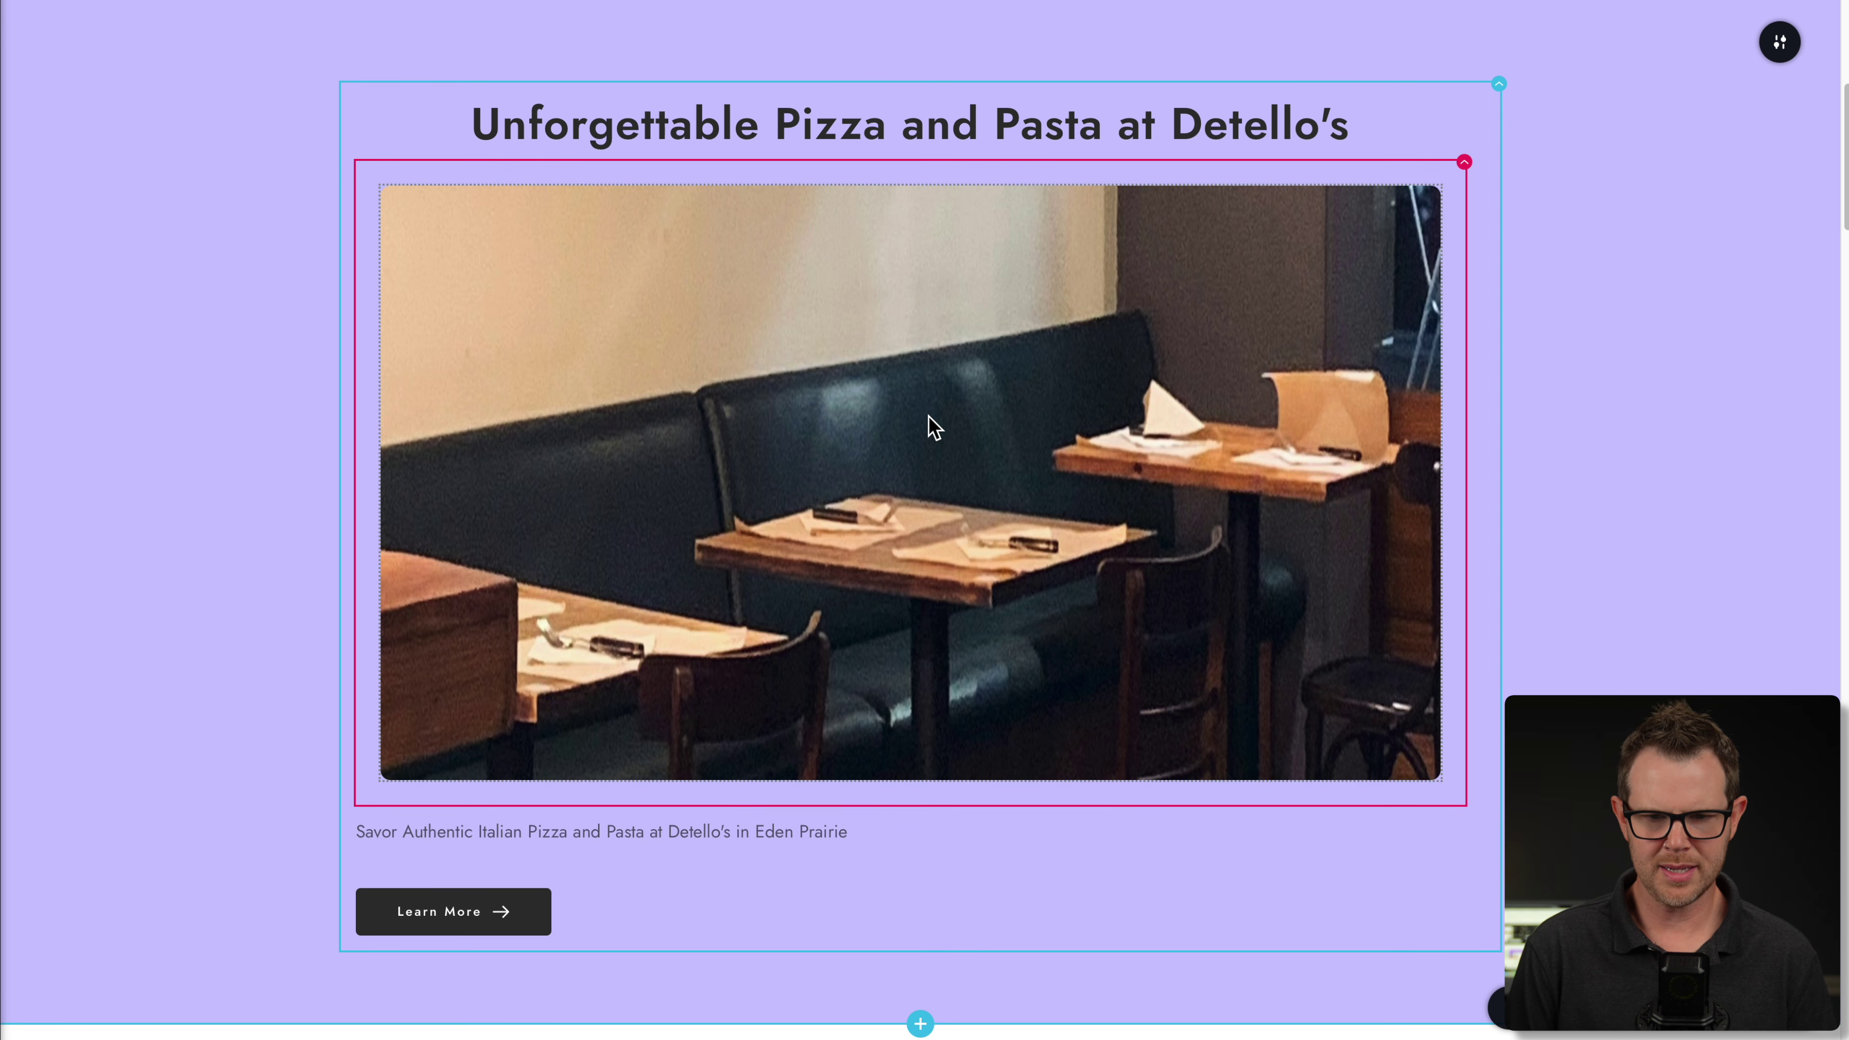
pyautogui.scroll(1, 1073, 496)
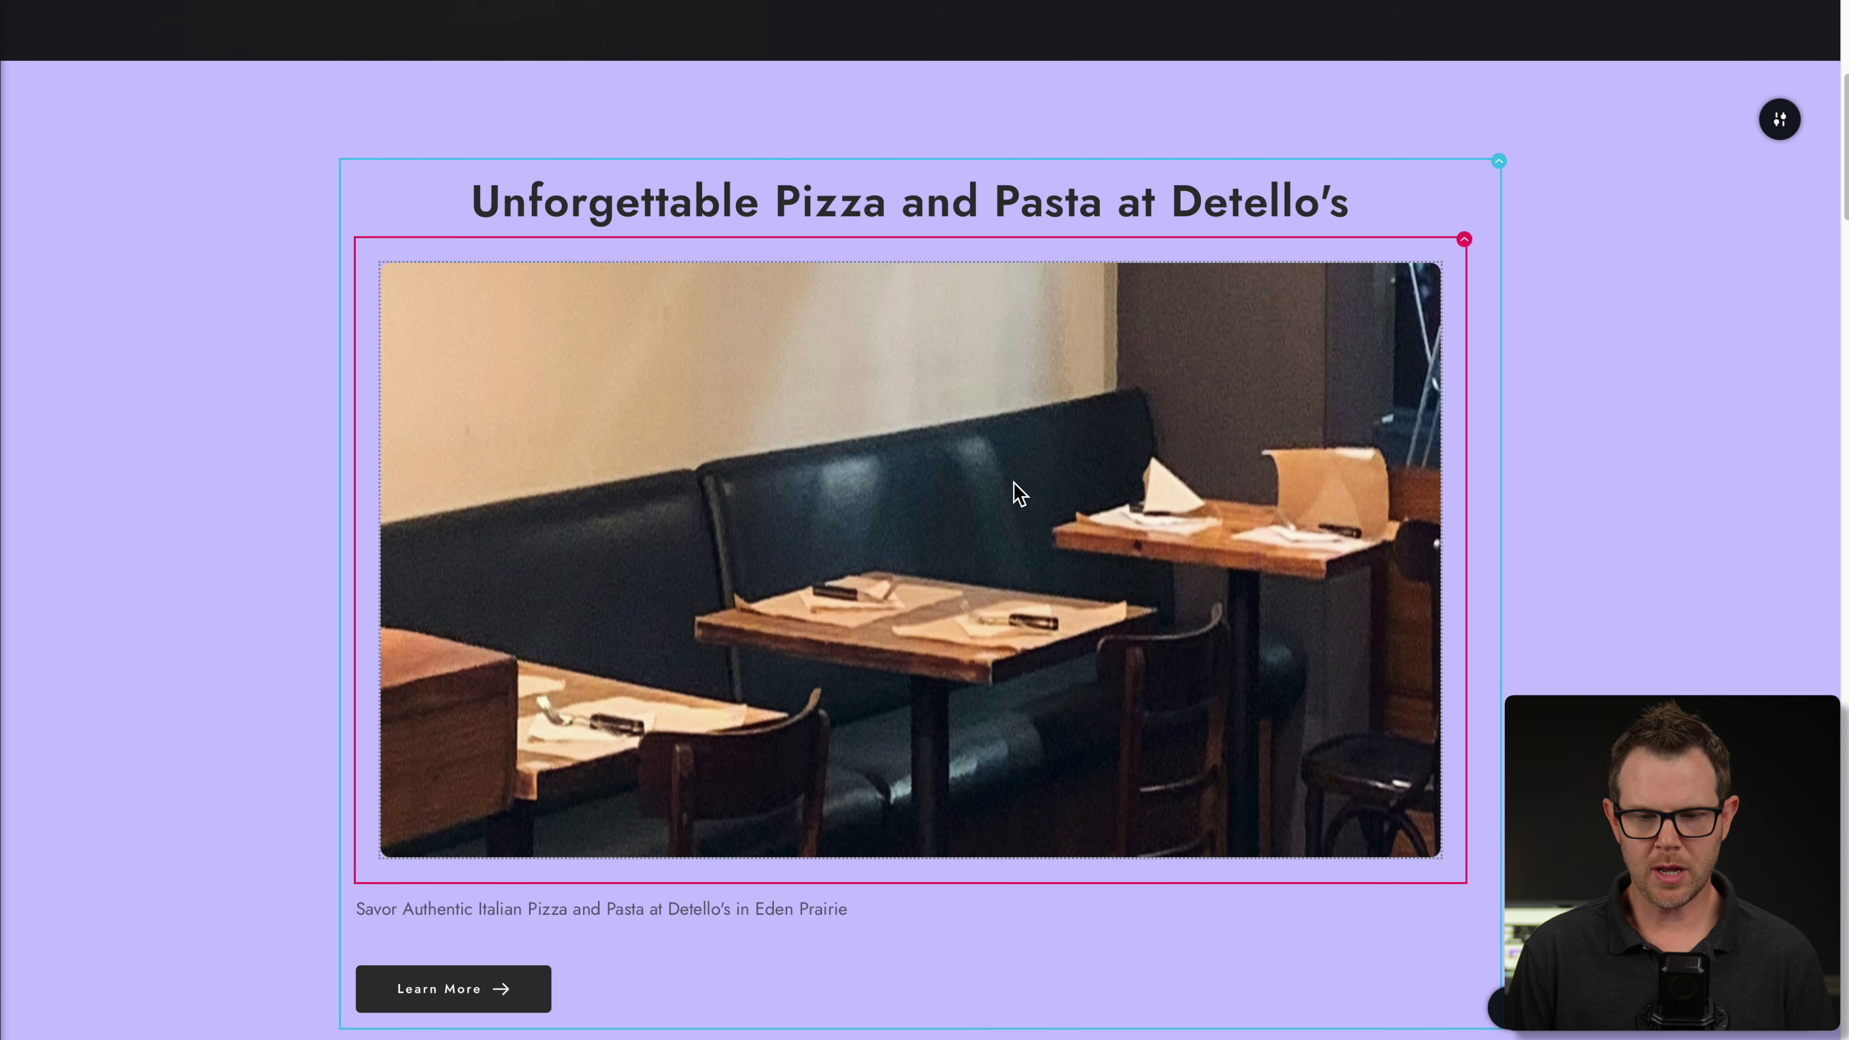
# - Delete the restaurant interior photo via its Image settings, leaving an empty placeholder
pyautogui.click(938, 484)
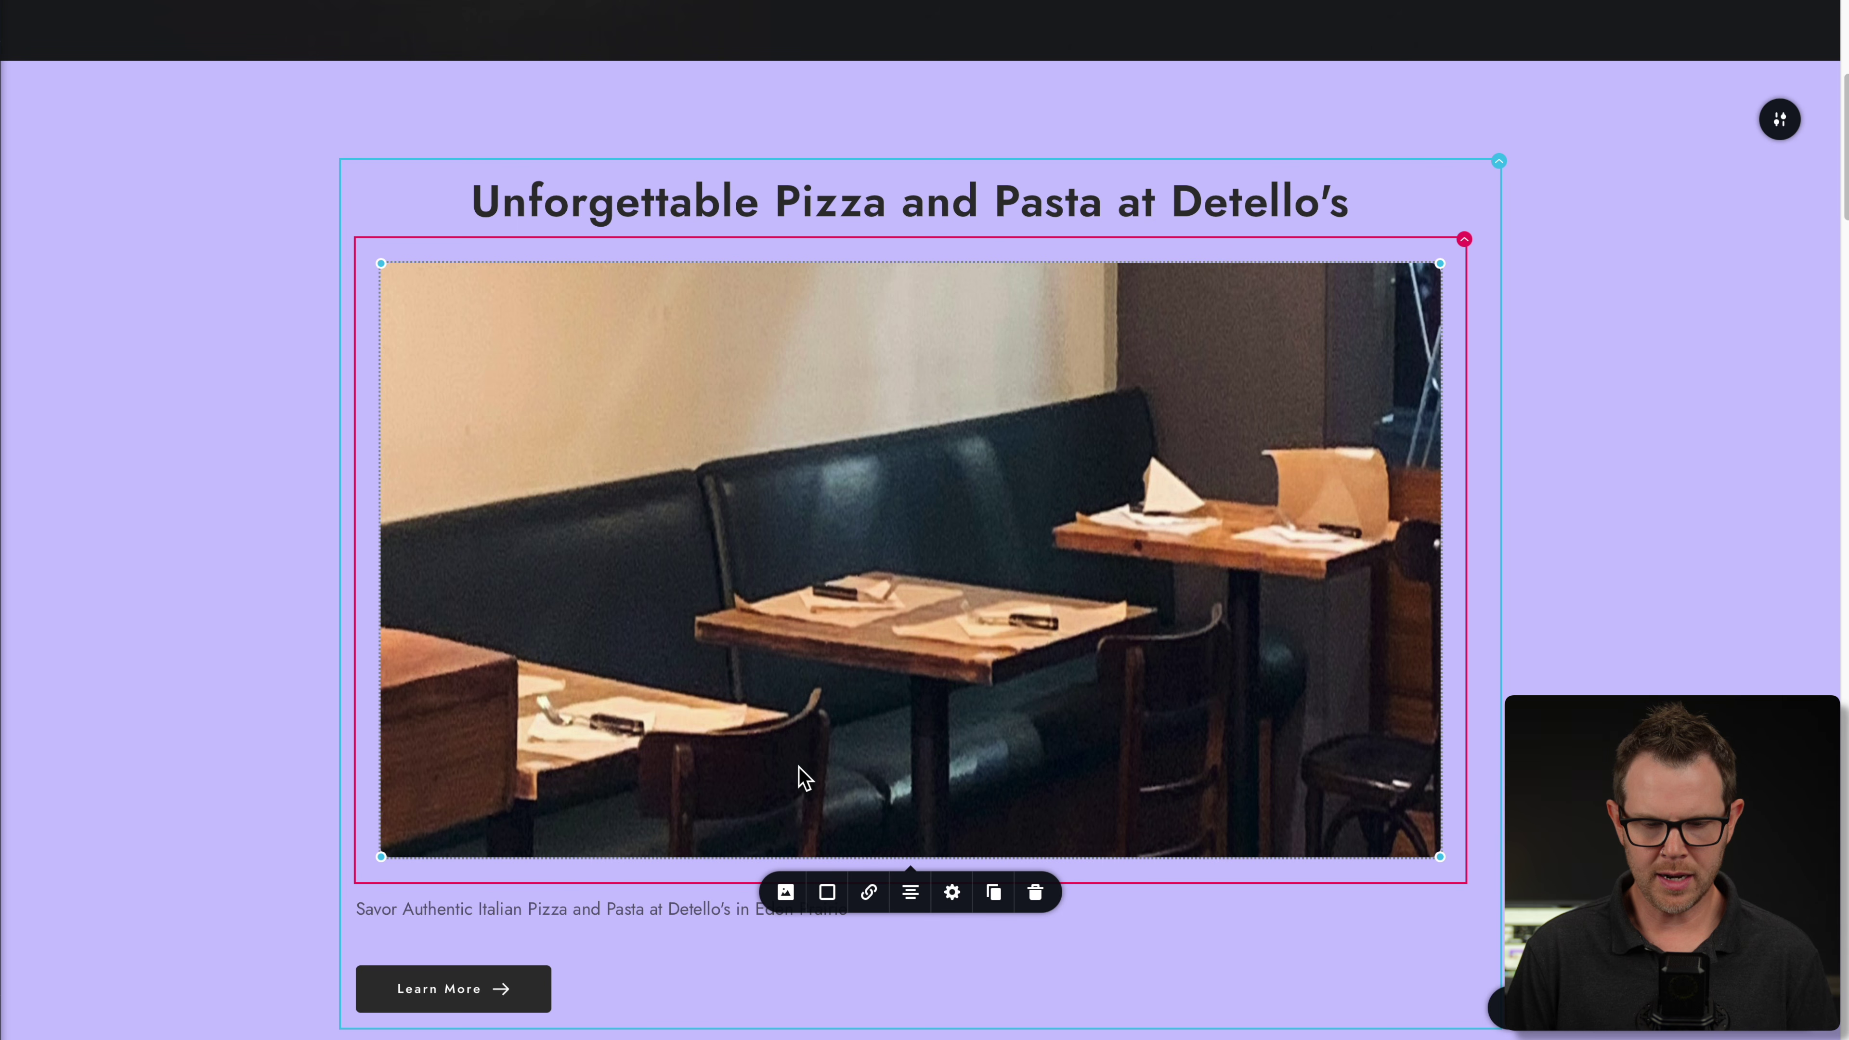
pyautogui.click(786, 893)
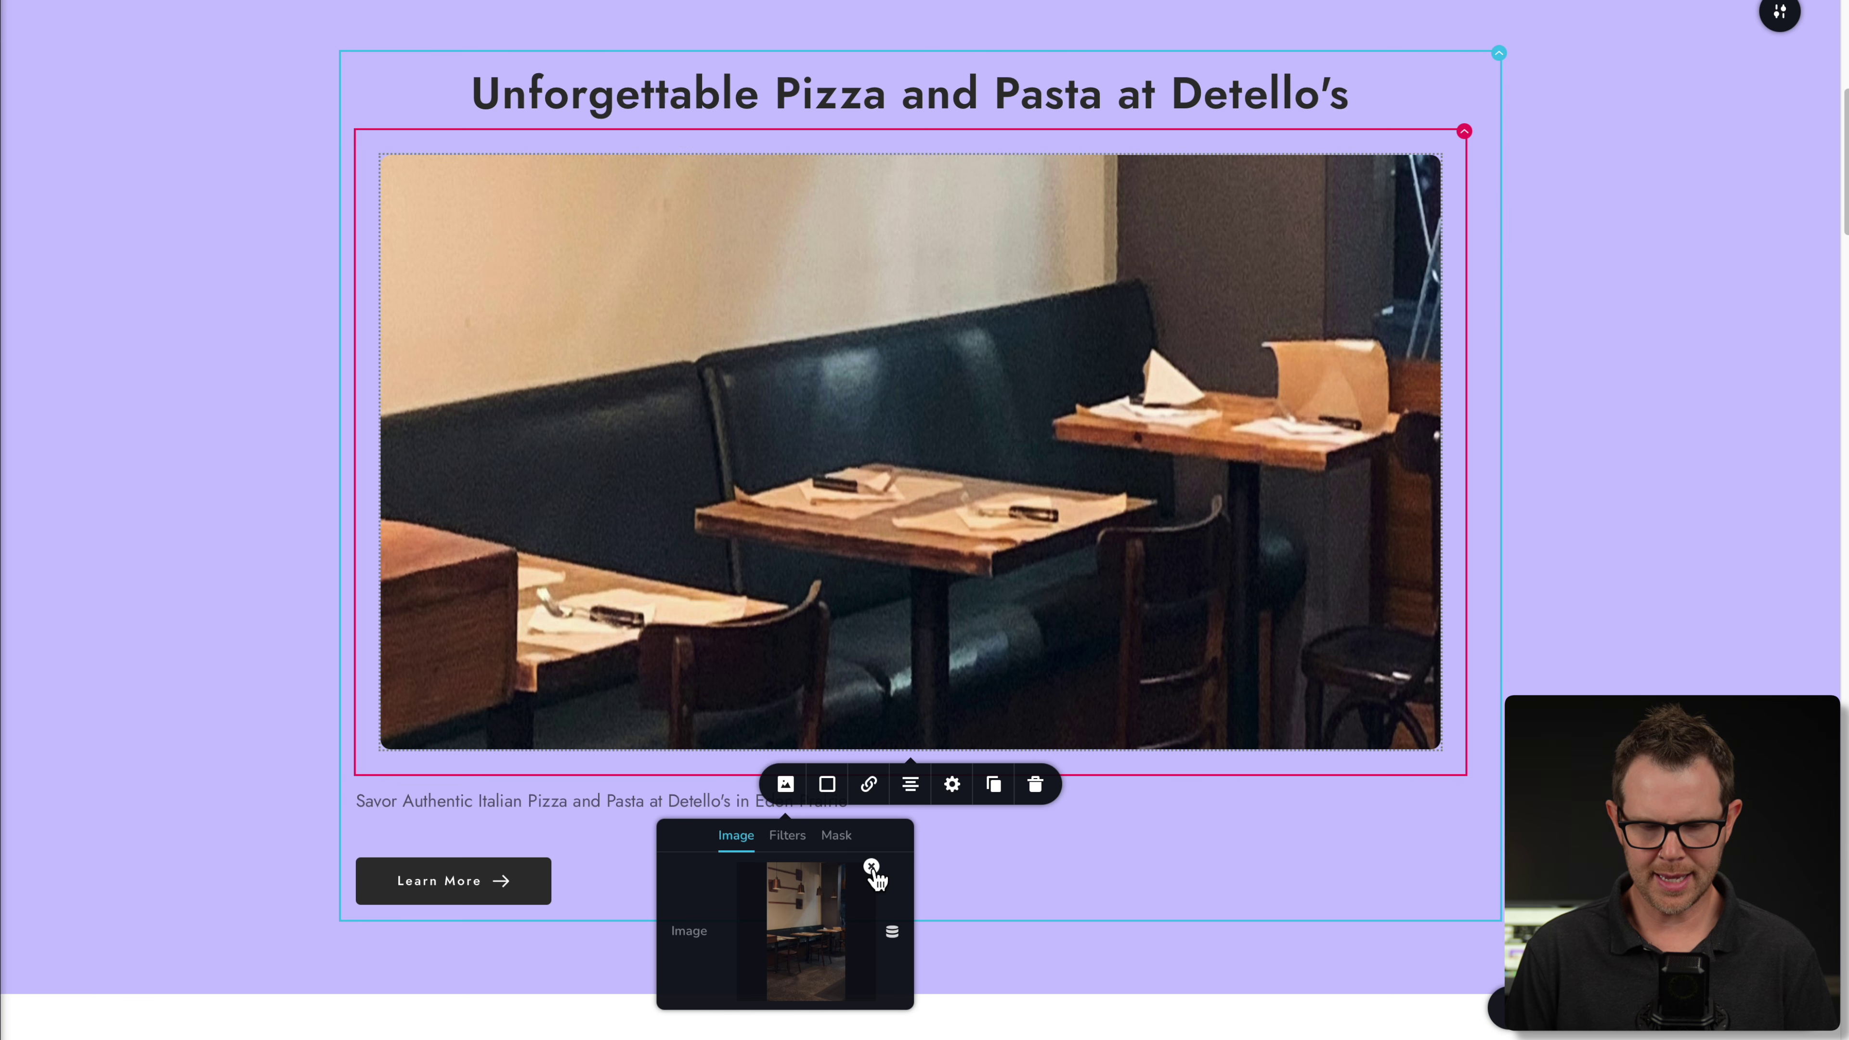
pyautogui.click(872, 868)
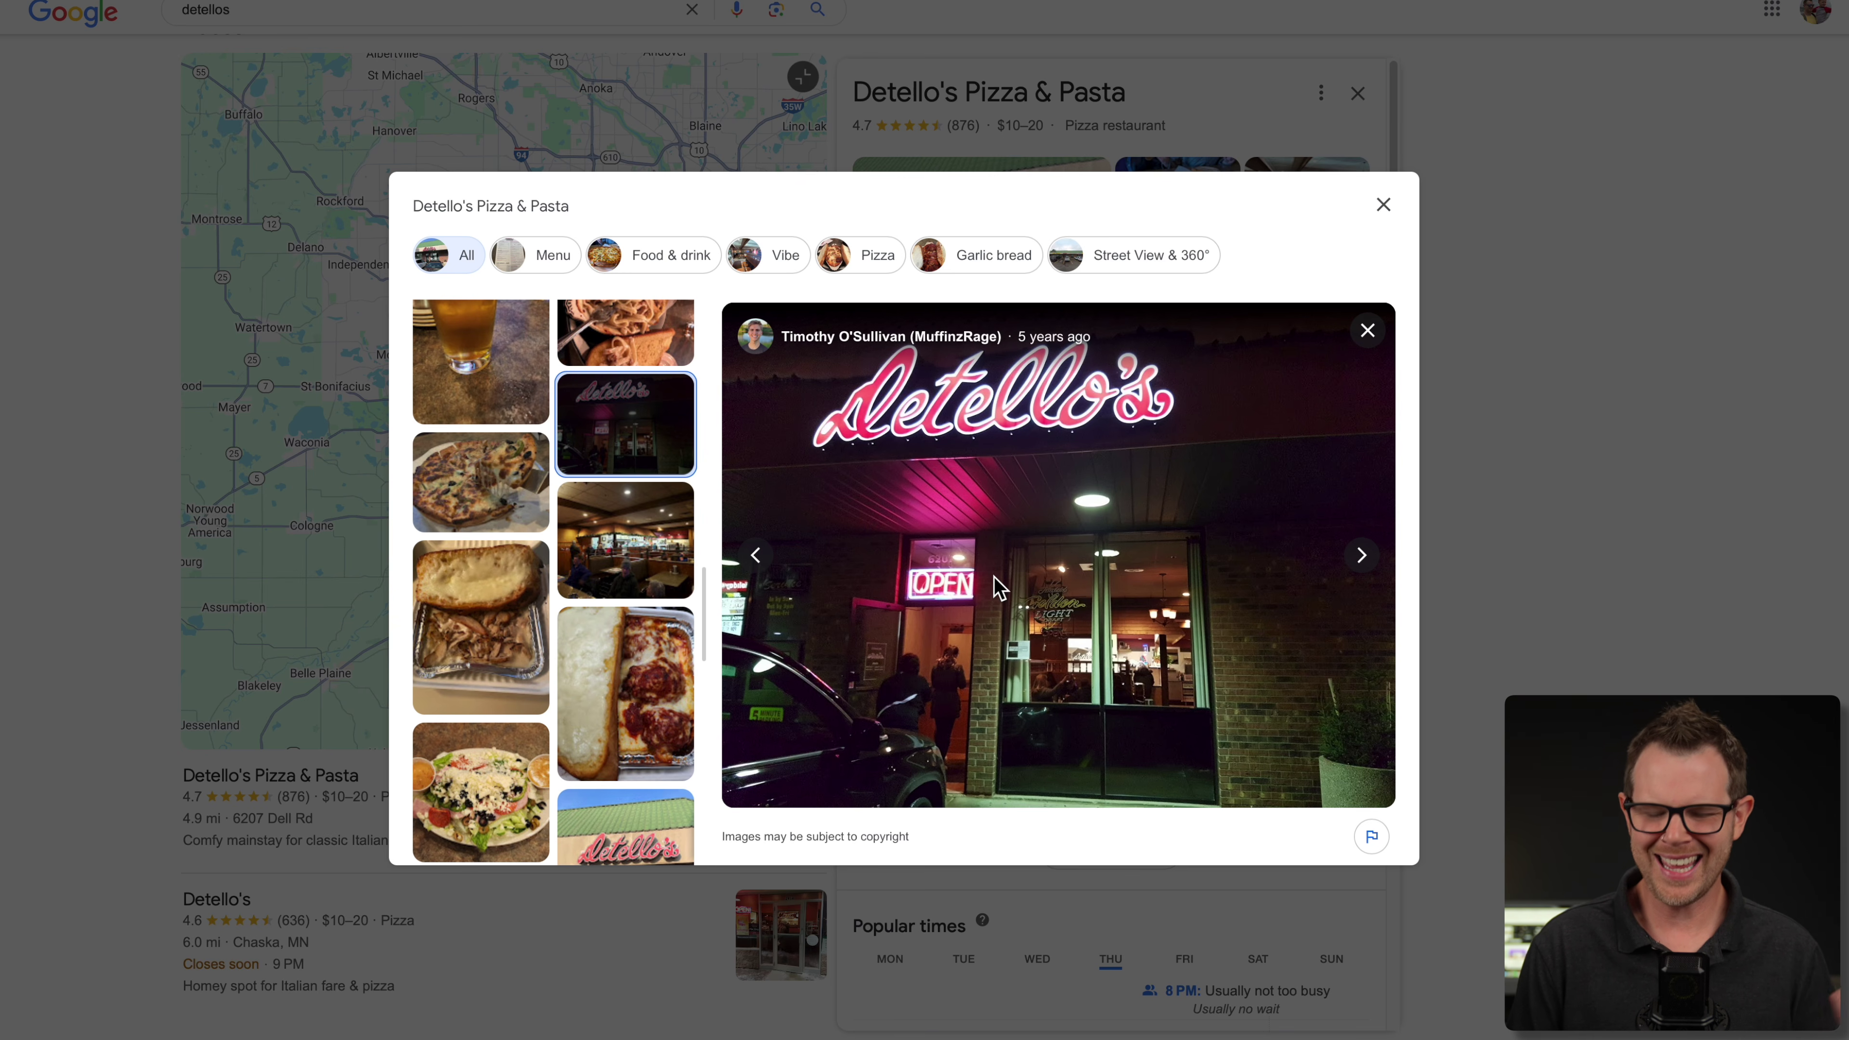
# - Save the Detello's neon sign photo from Google's gallery to Downloads
pyautogui.rightClick(1004, 581)
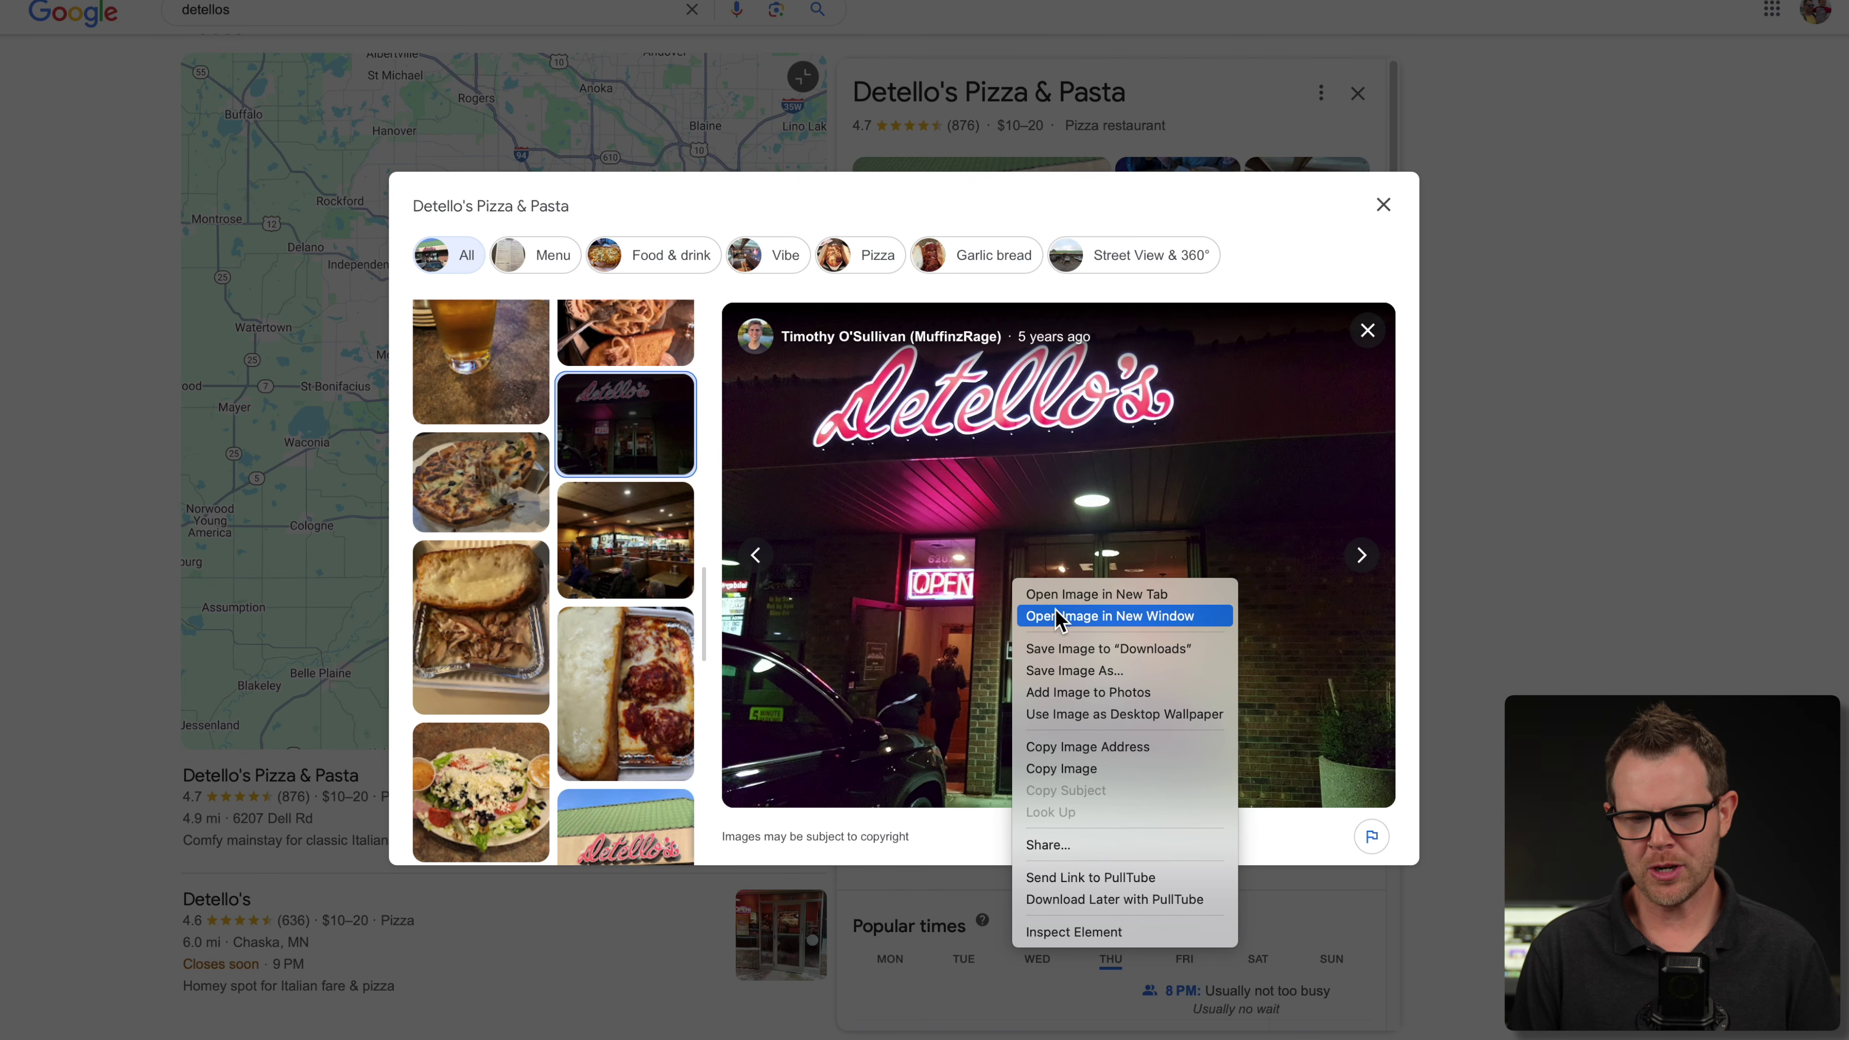
pyautogui.click(1103, 648)
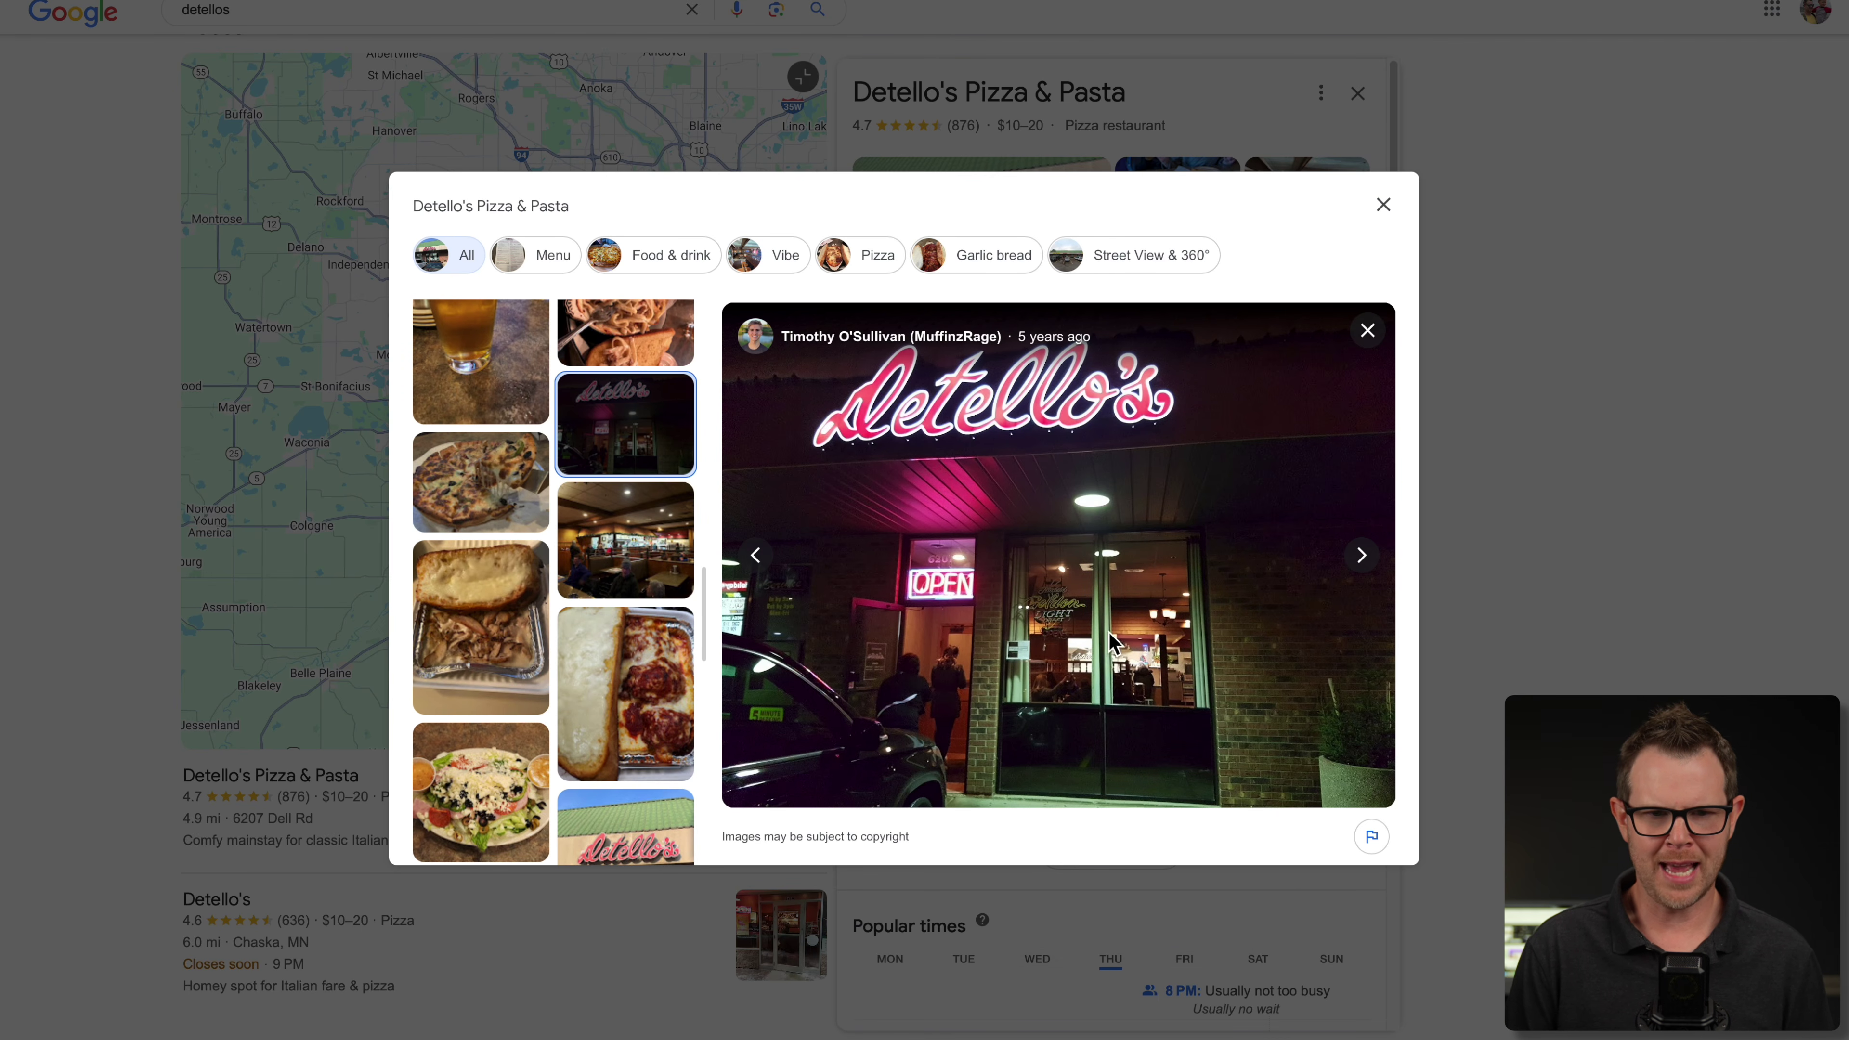
pyautogui.press('Right')
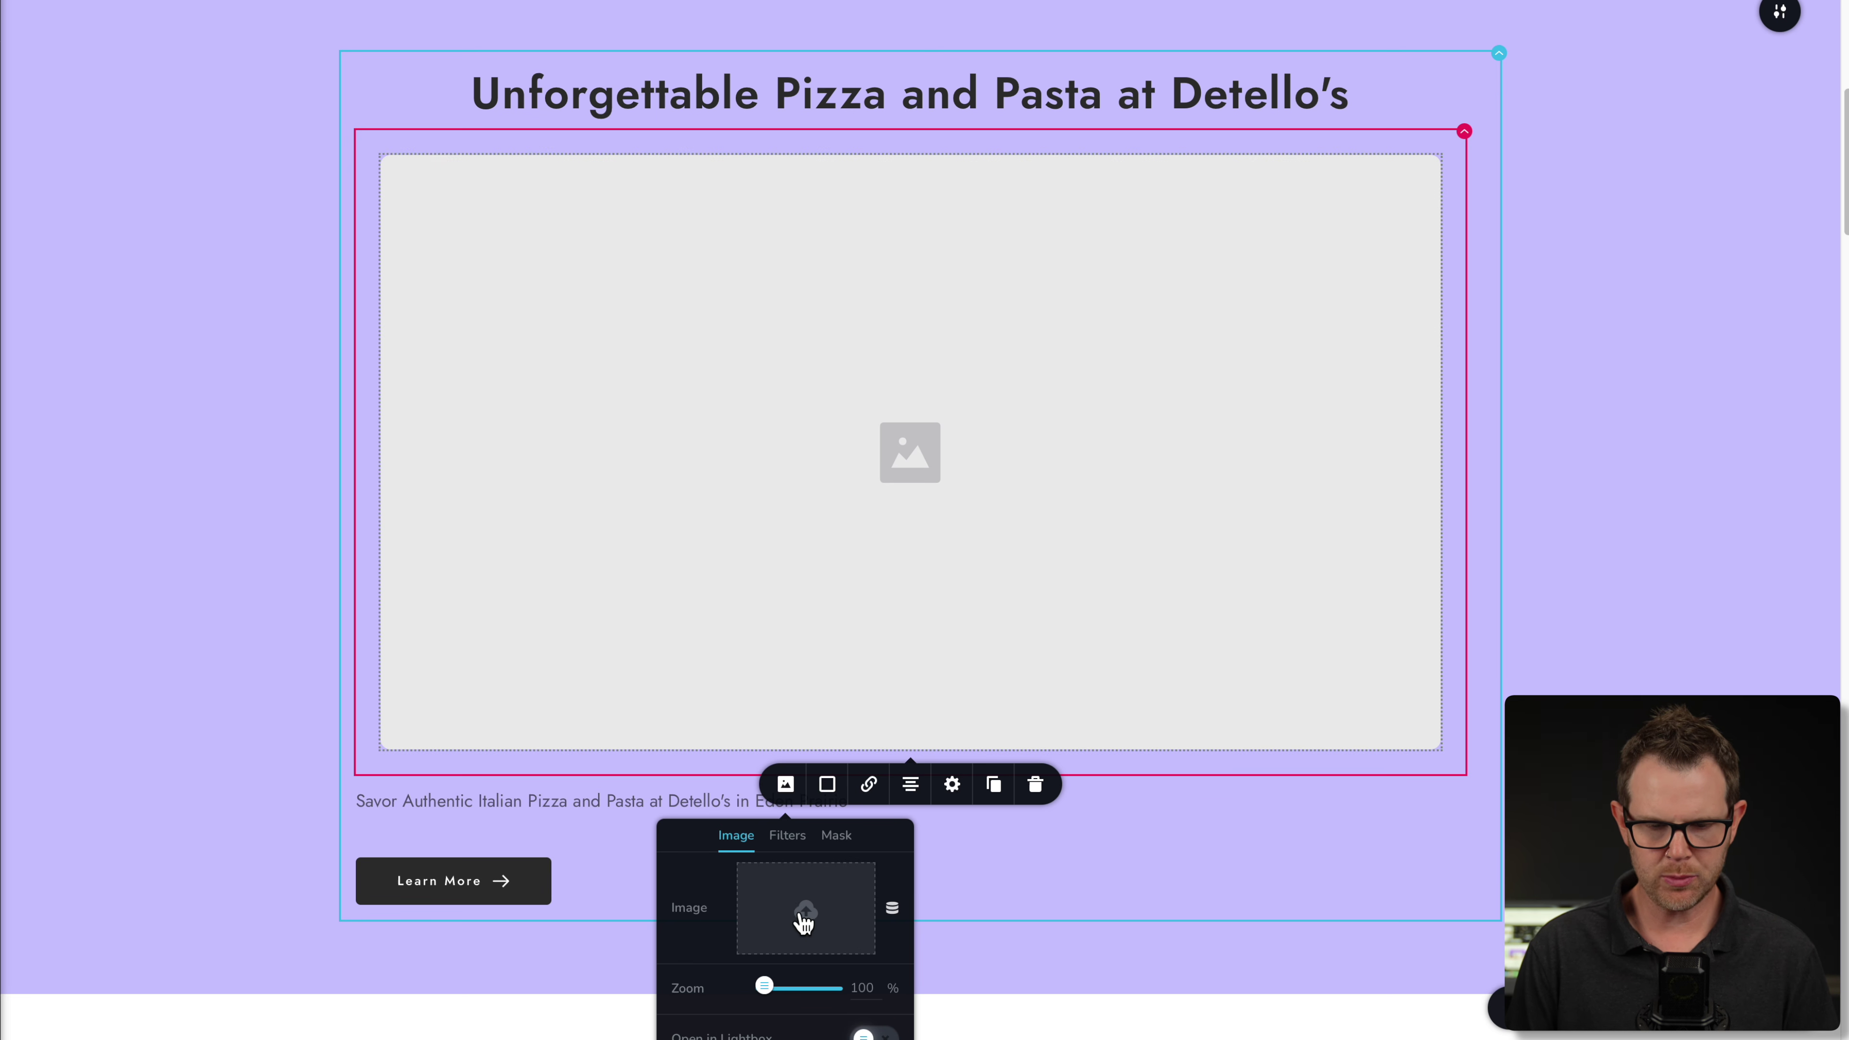
# - Insert the uploaded Detello's sign photo and drag its focal point up to show the whole neon sign
pyautogui.click(804, 914)
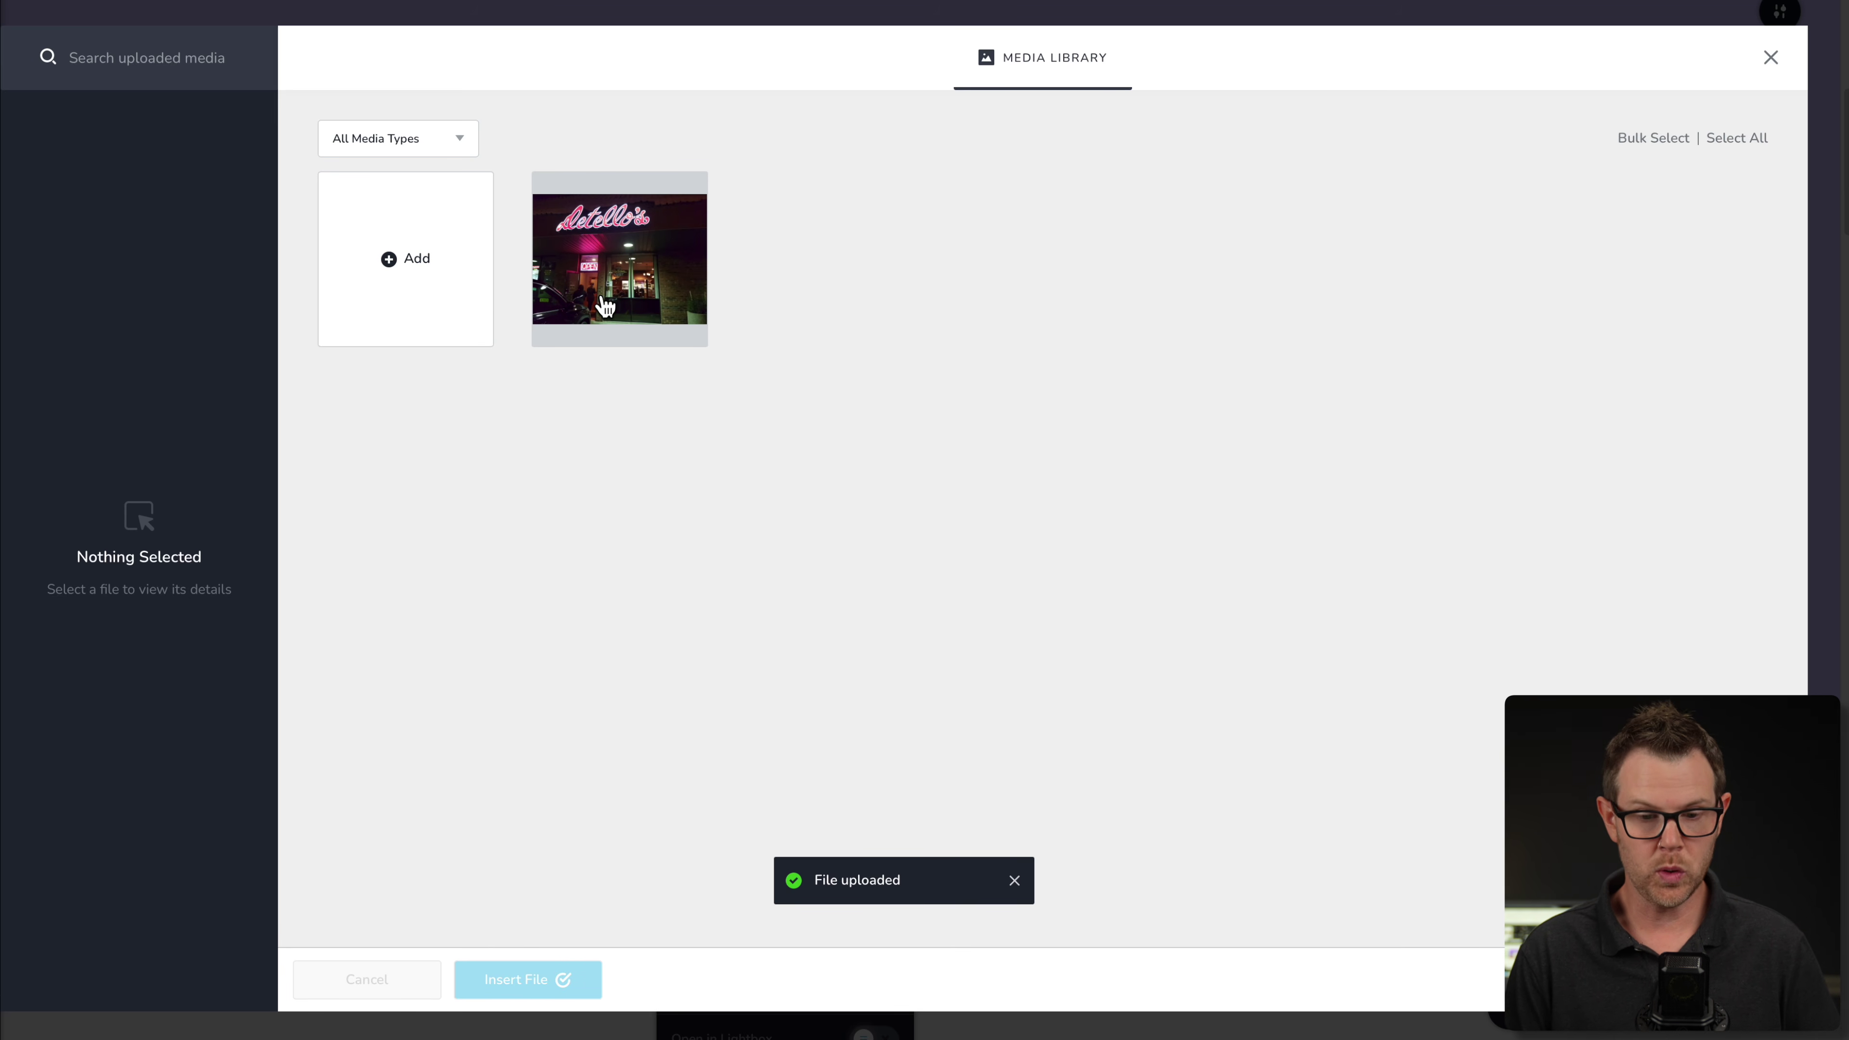
pyautogui.click(658, 302)
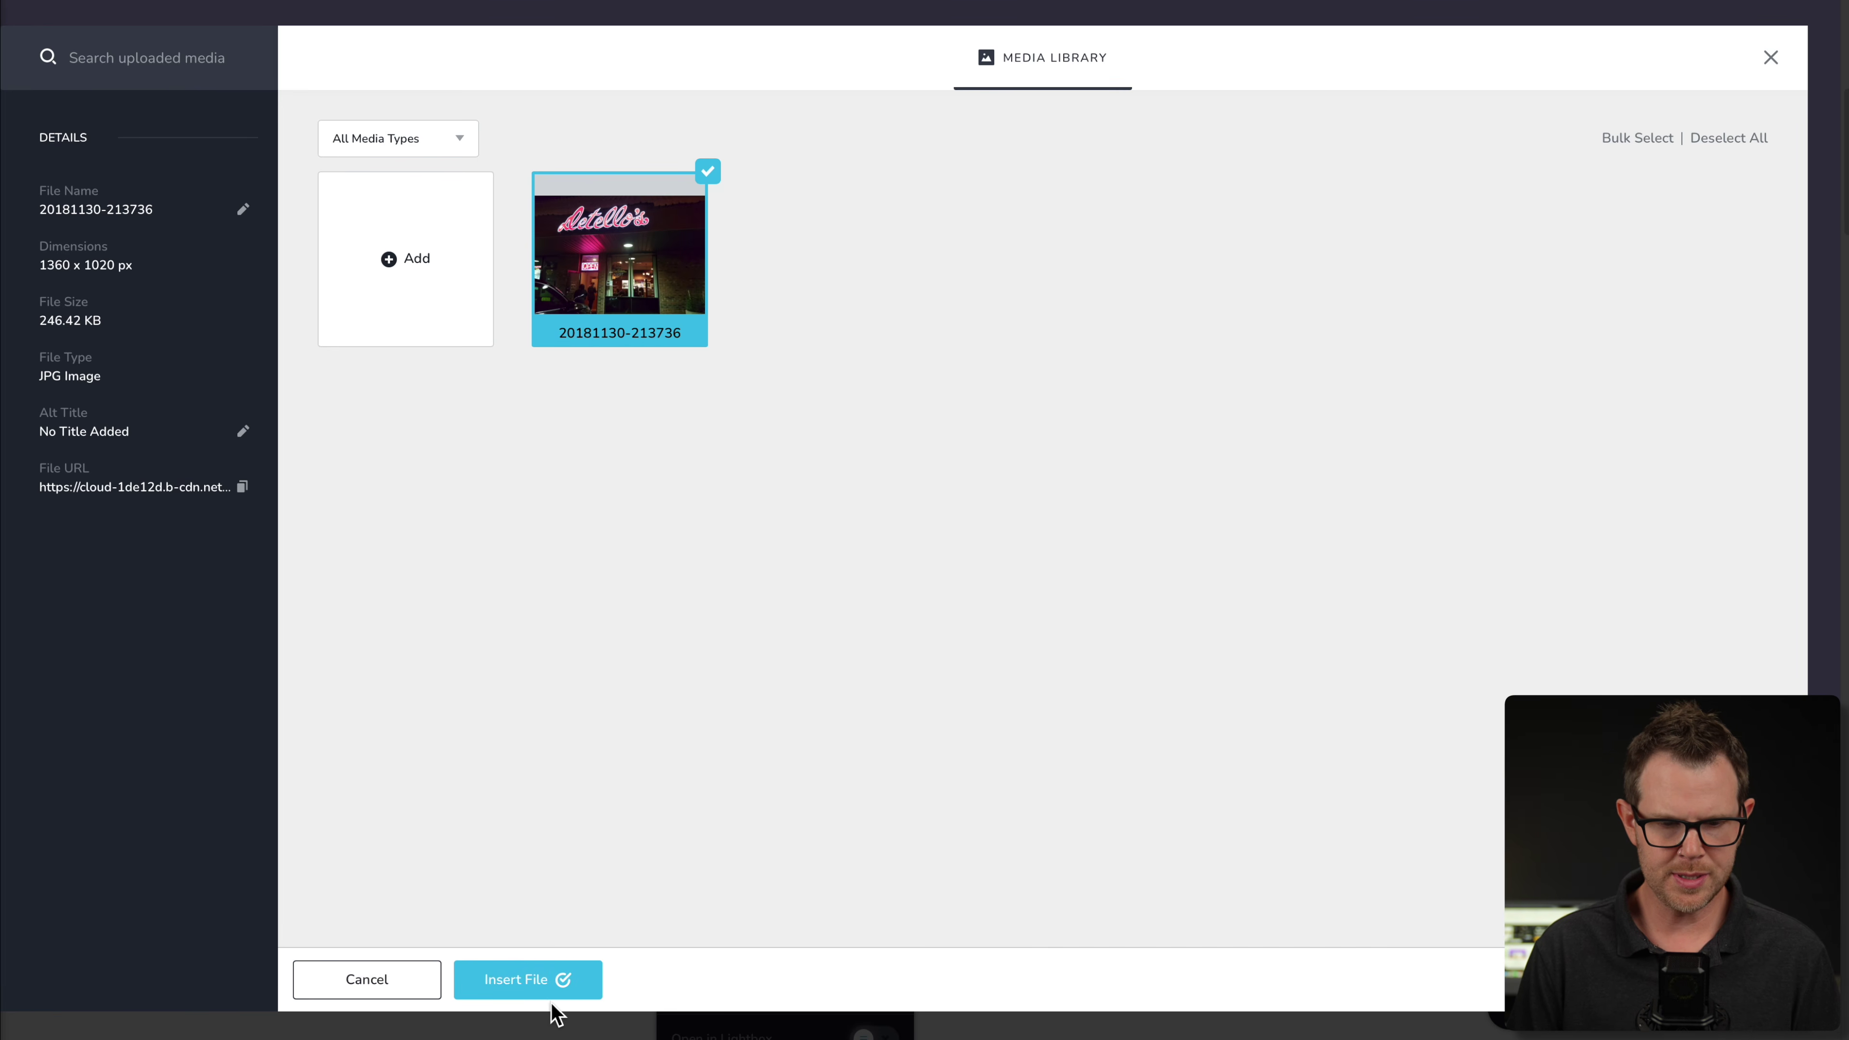
pyautogui.click(515, 988)
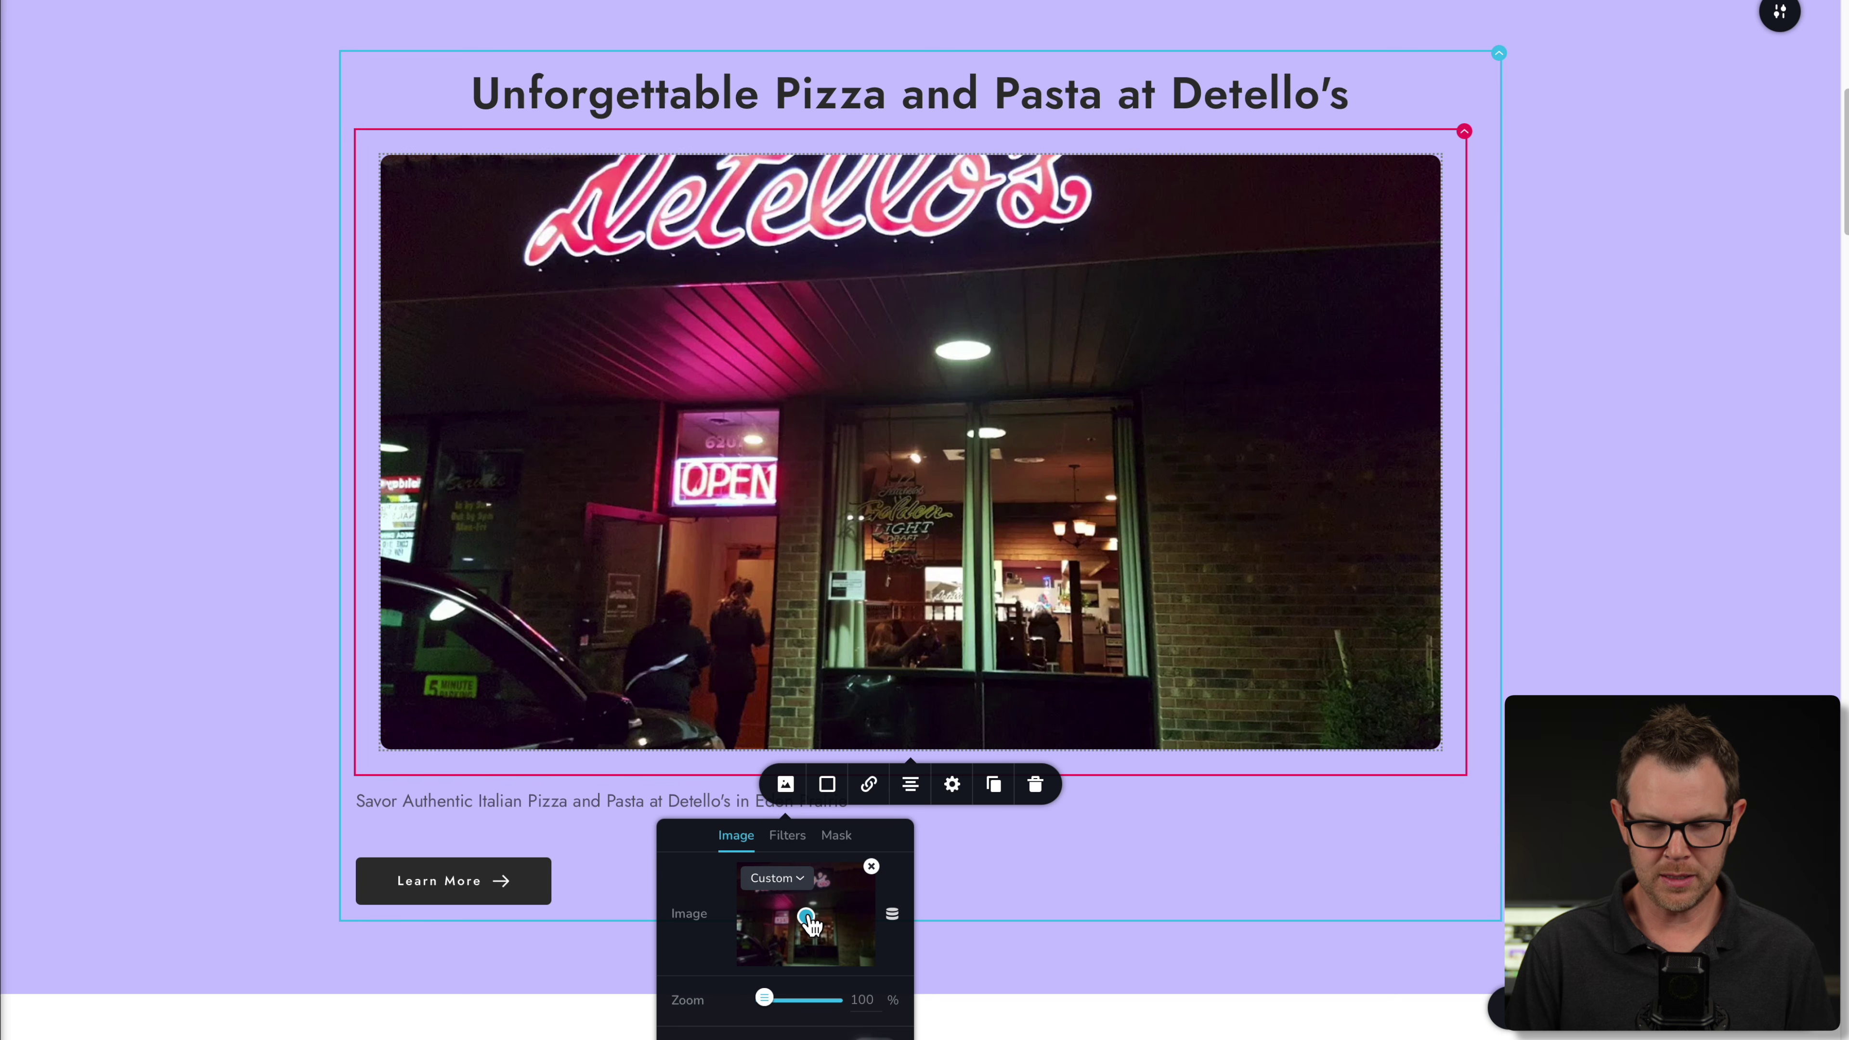
pyautogui.moveTo(808, 925); pyautogui.dragTo(806, 919)
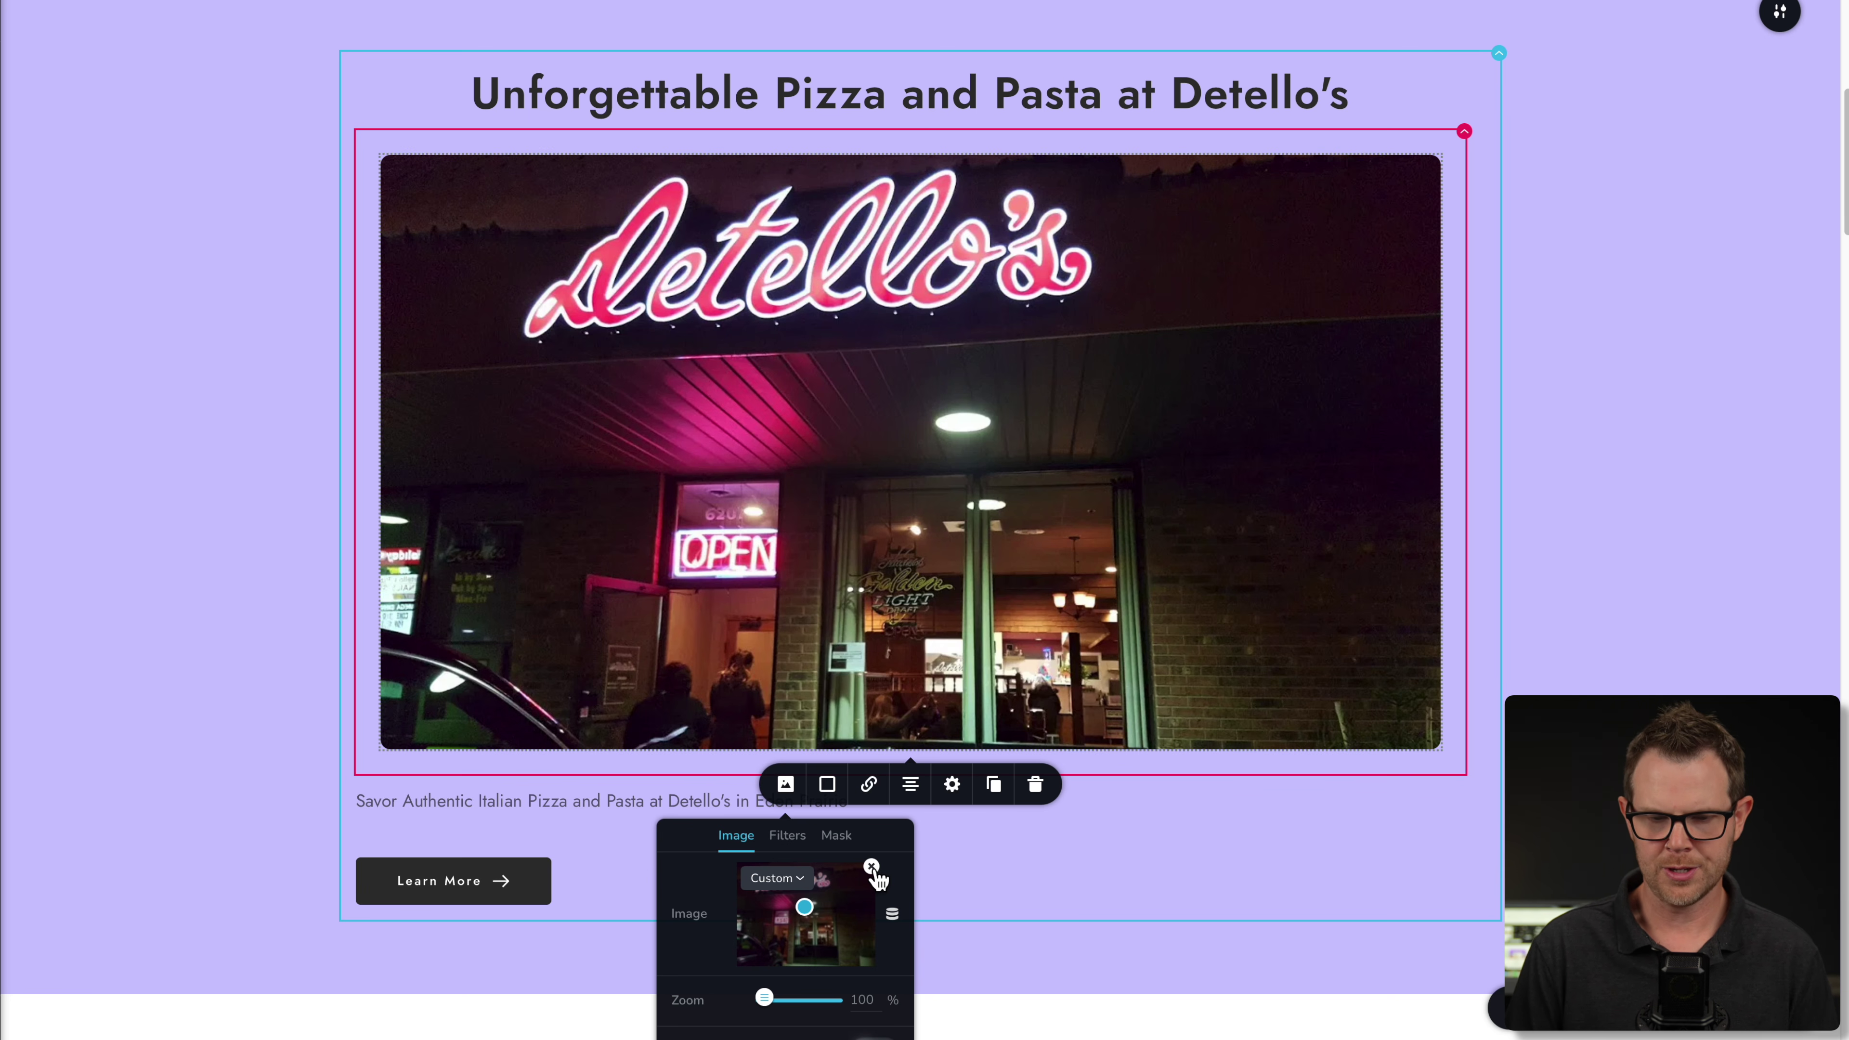
pyautogui.click(1346, 895)
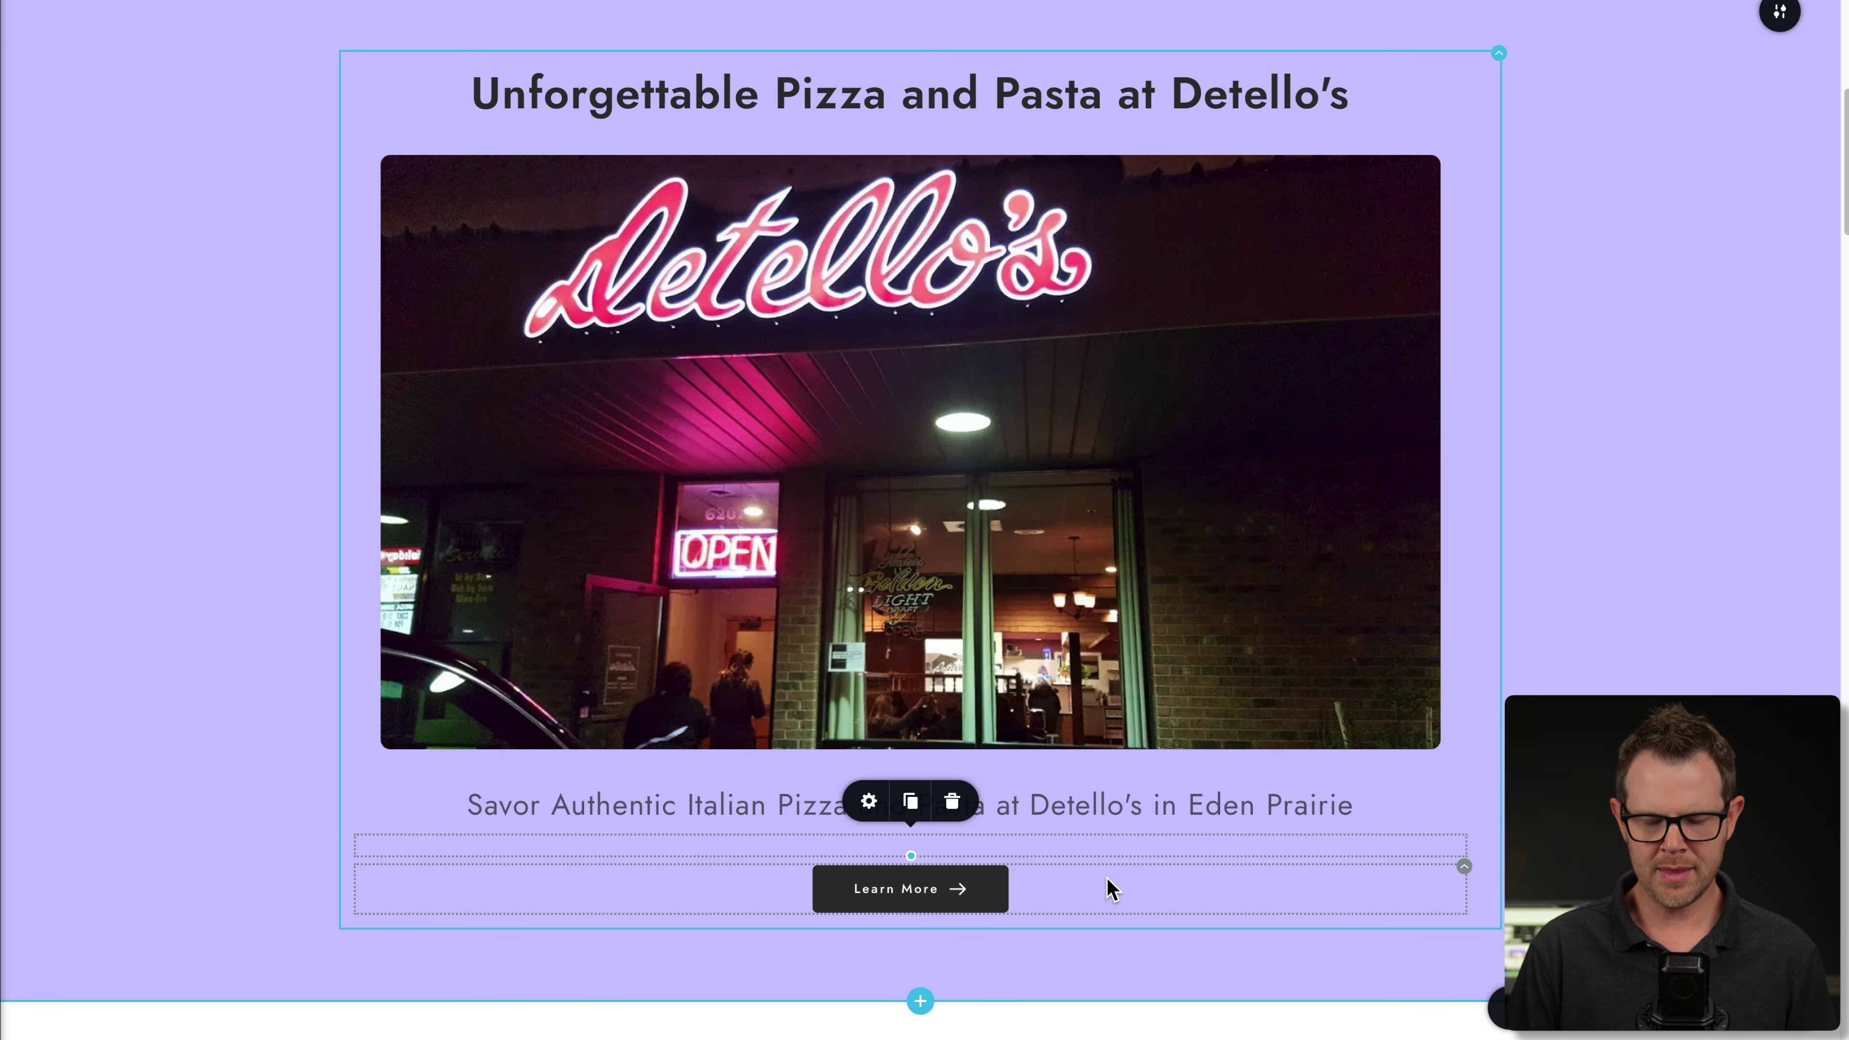
# - Relabel the Learn More button 'Order Now' and link it to a tel: URL
pyautogui.tripleClick(937, 889)
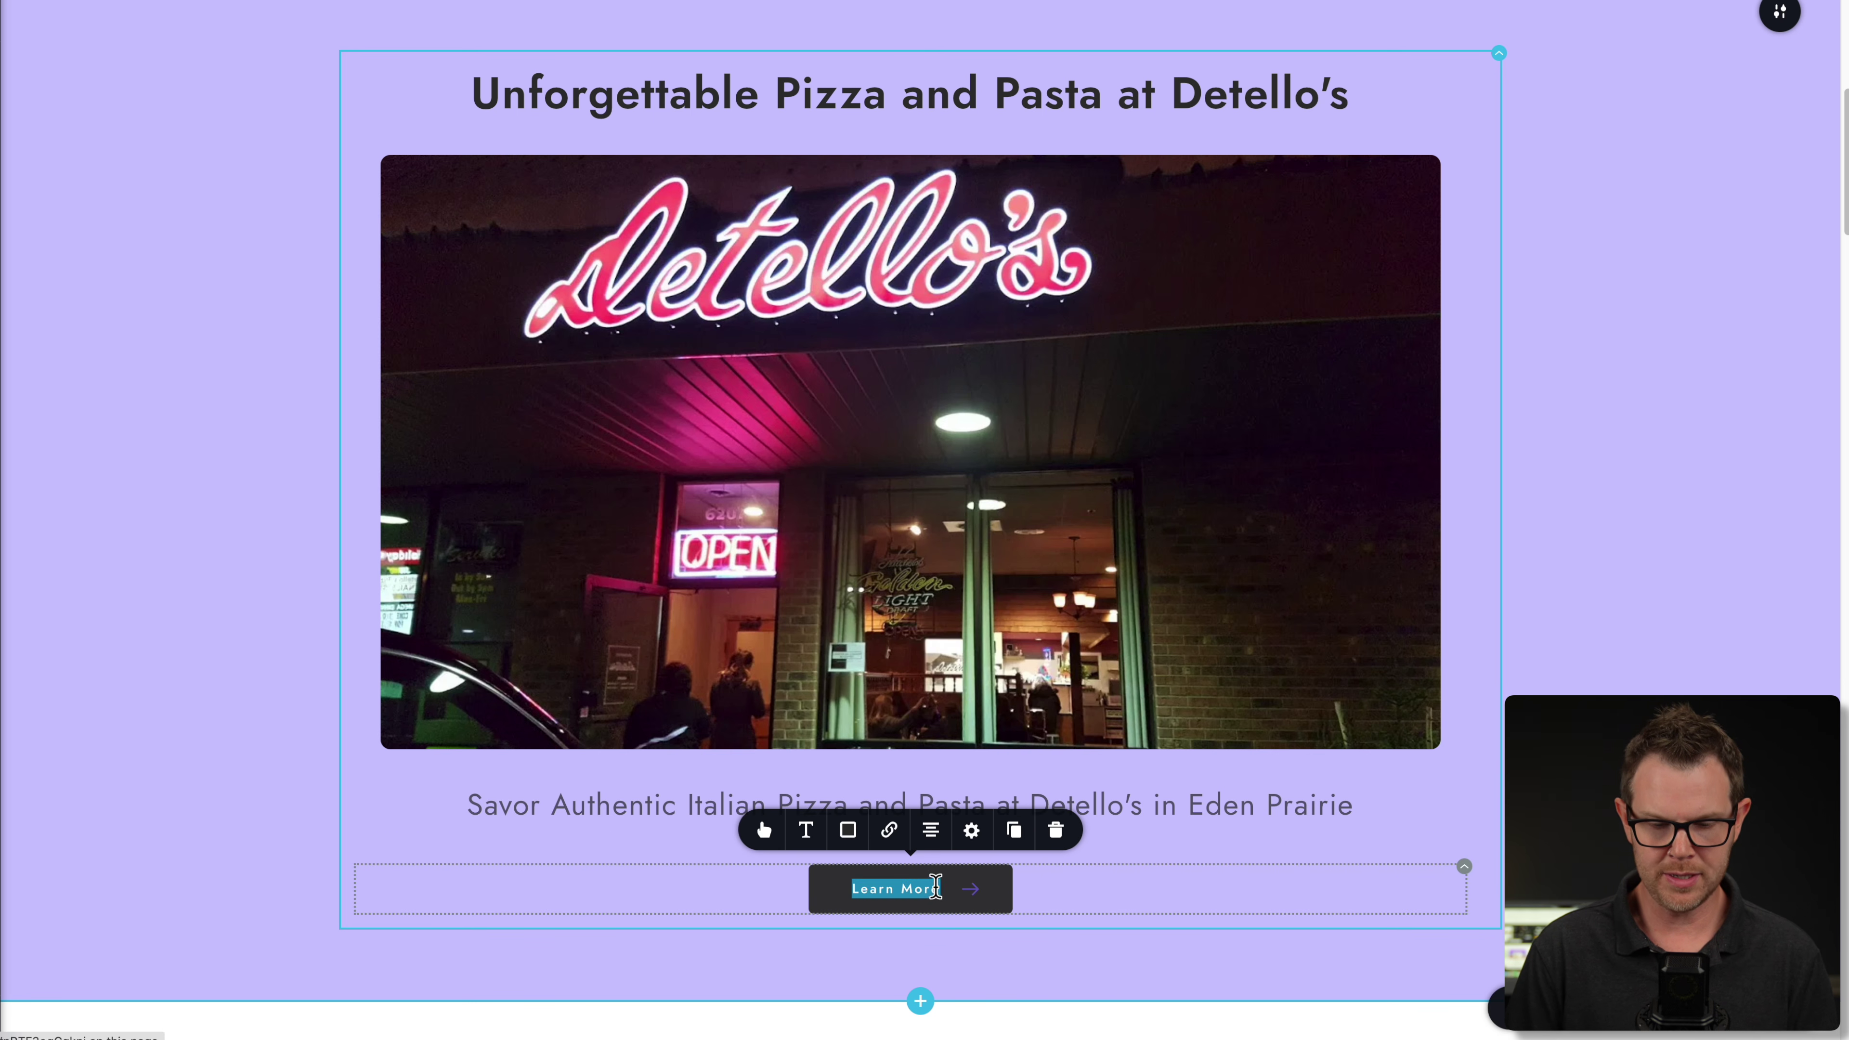
pyautogui.write('Order Now')
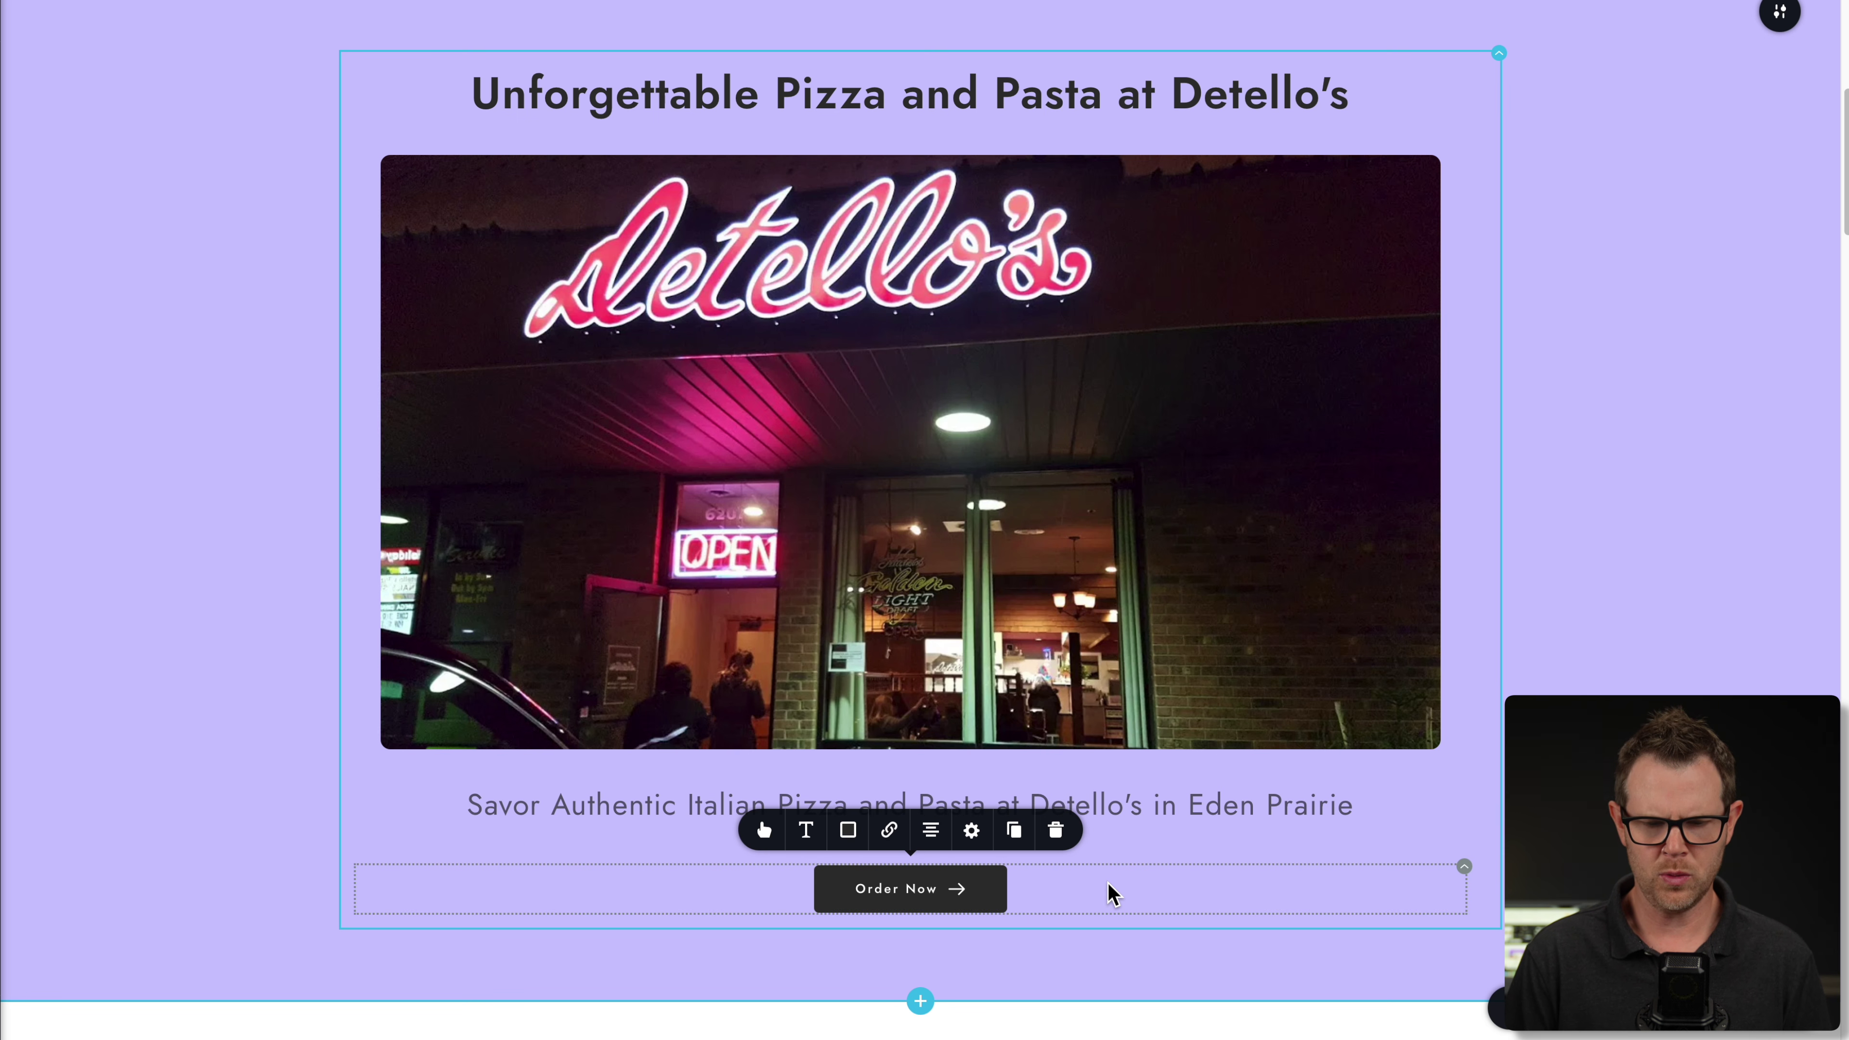
pyautogui.click(892, 834)
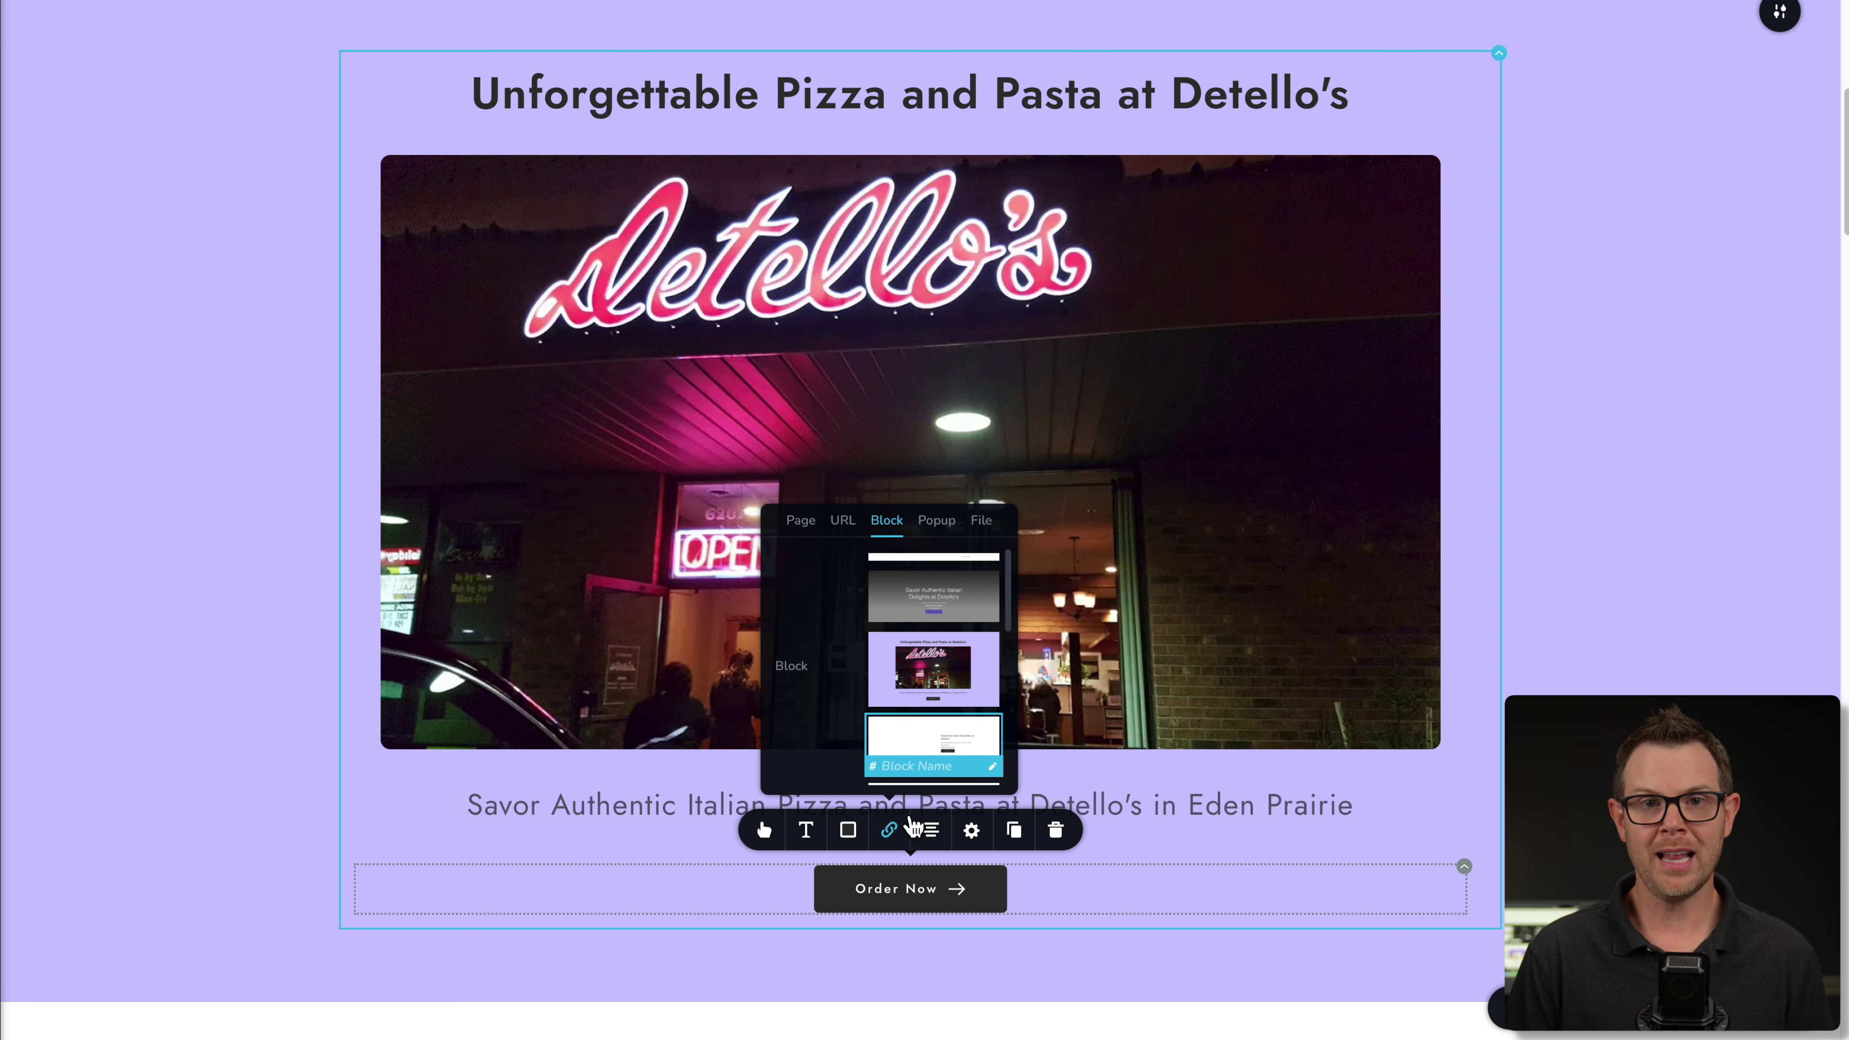
pyautogui.click(794, 532)
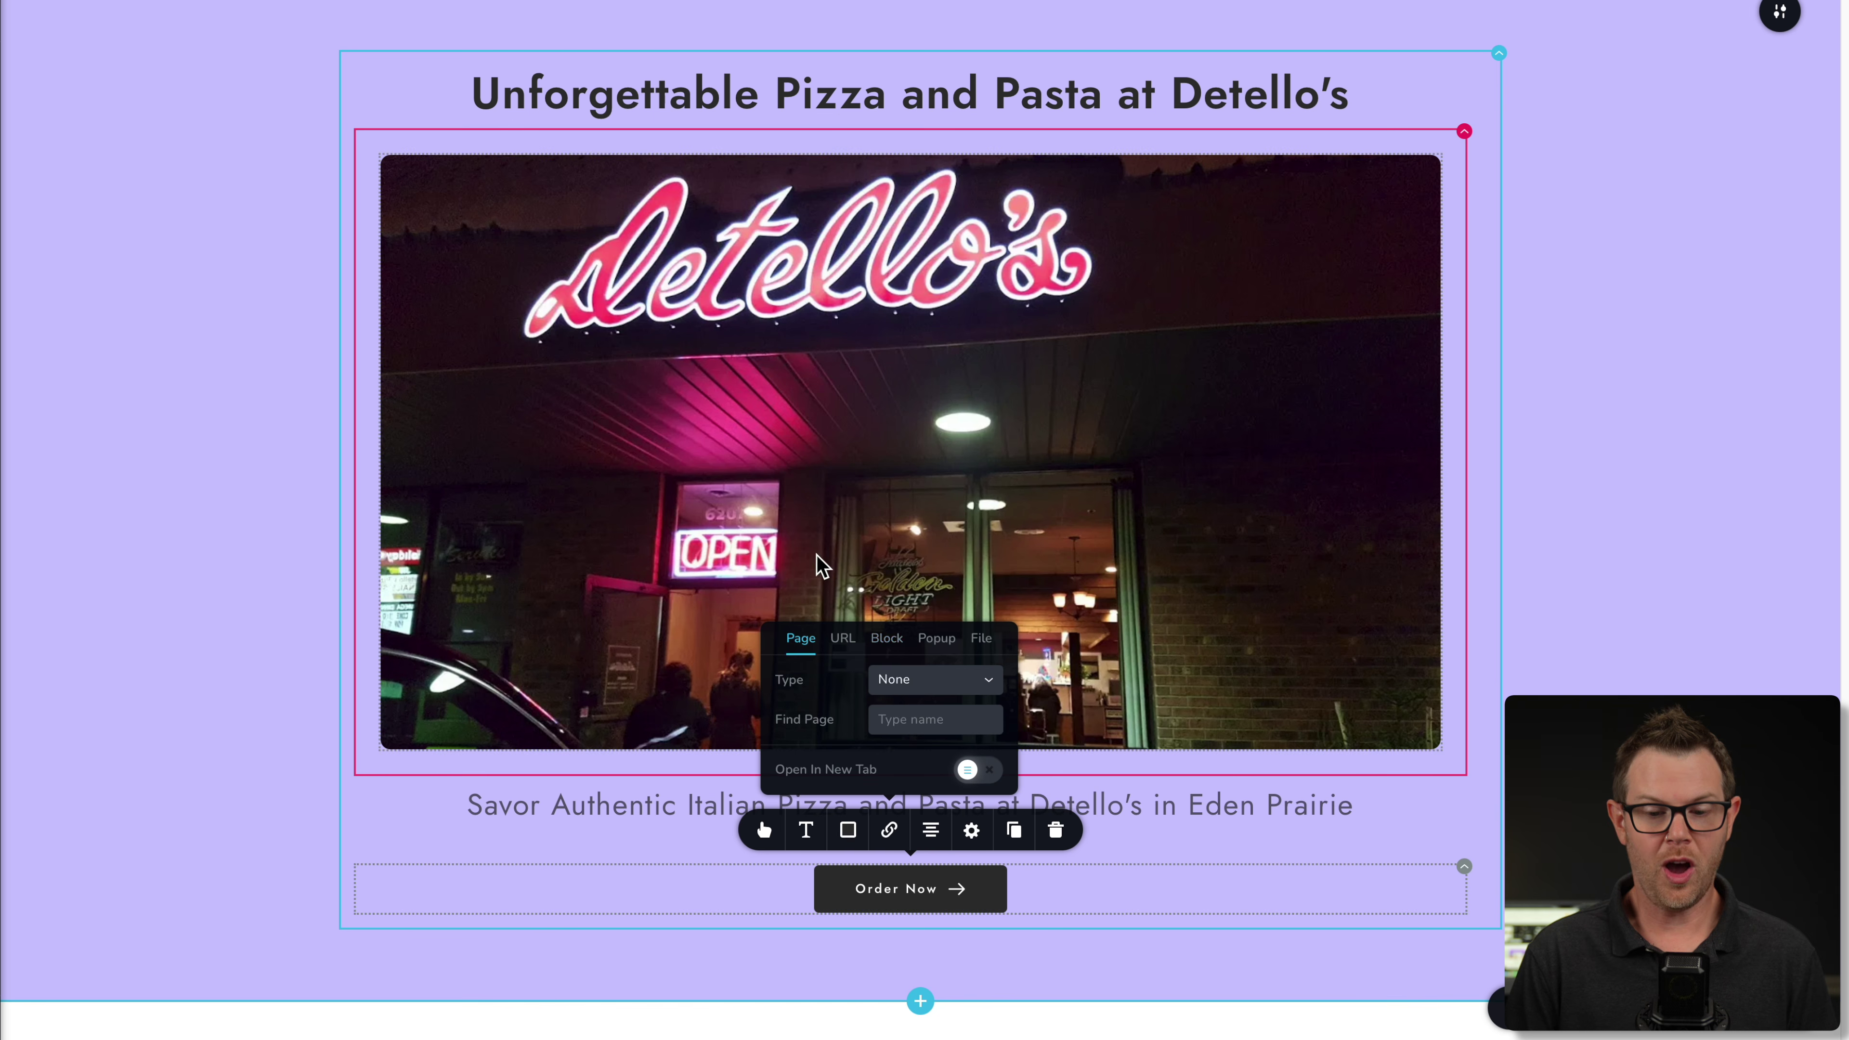
pyautogui.click(886, 639)
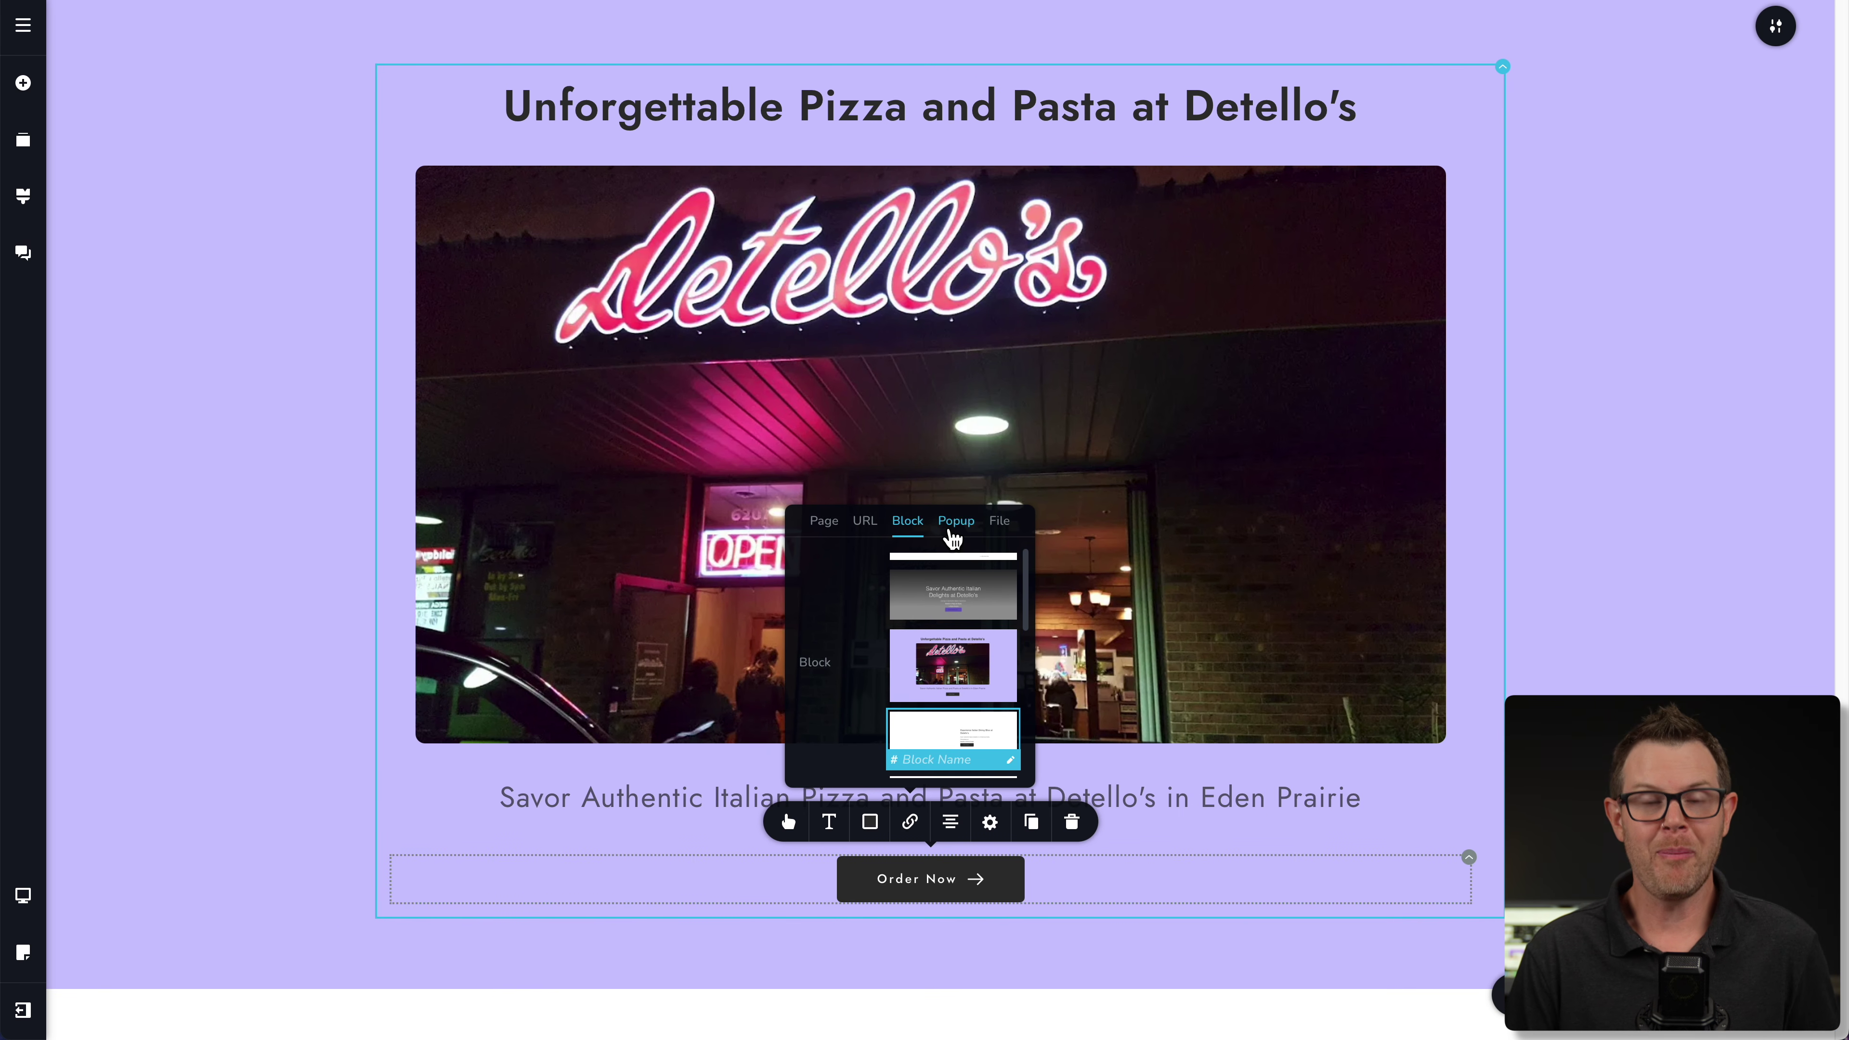
pyautogui.click(954, 539)
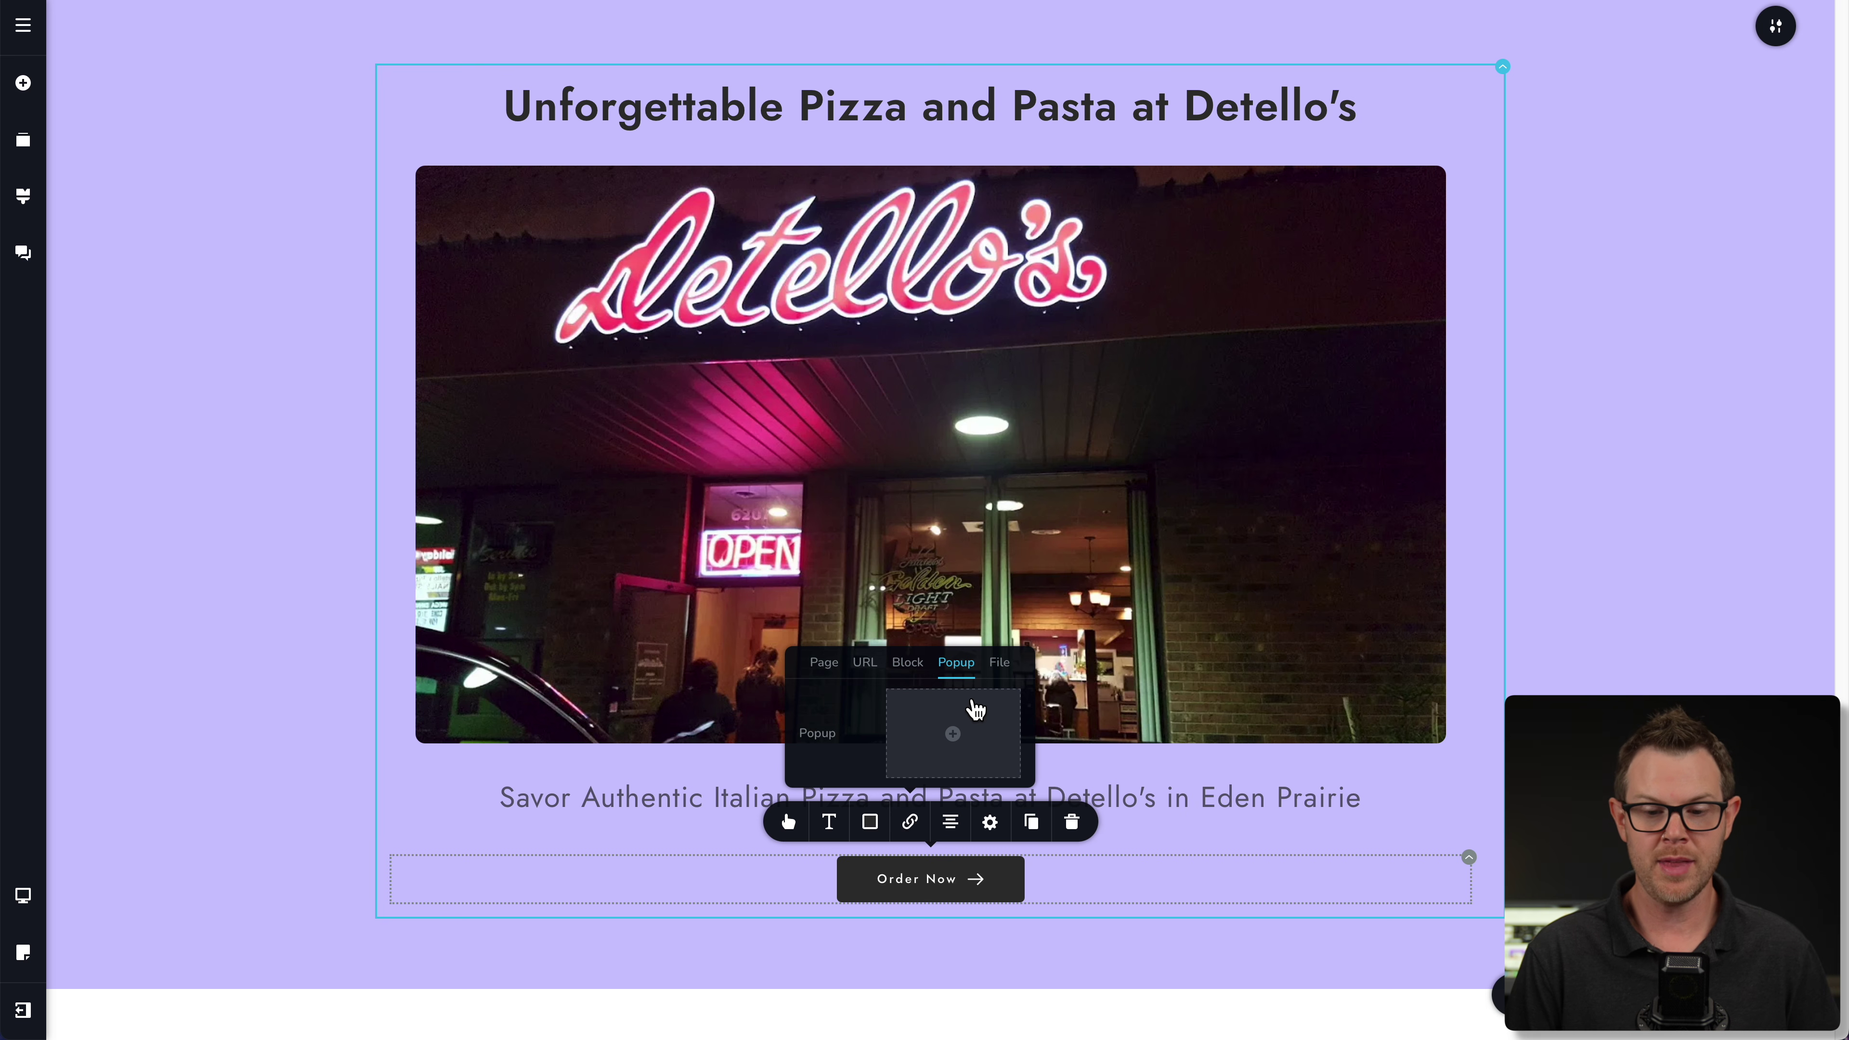
pyautogui.click(998, 667)
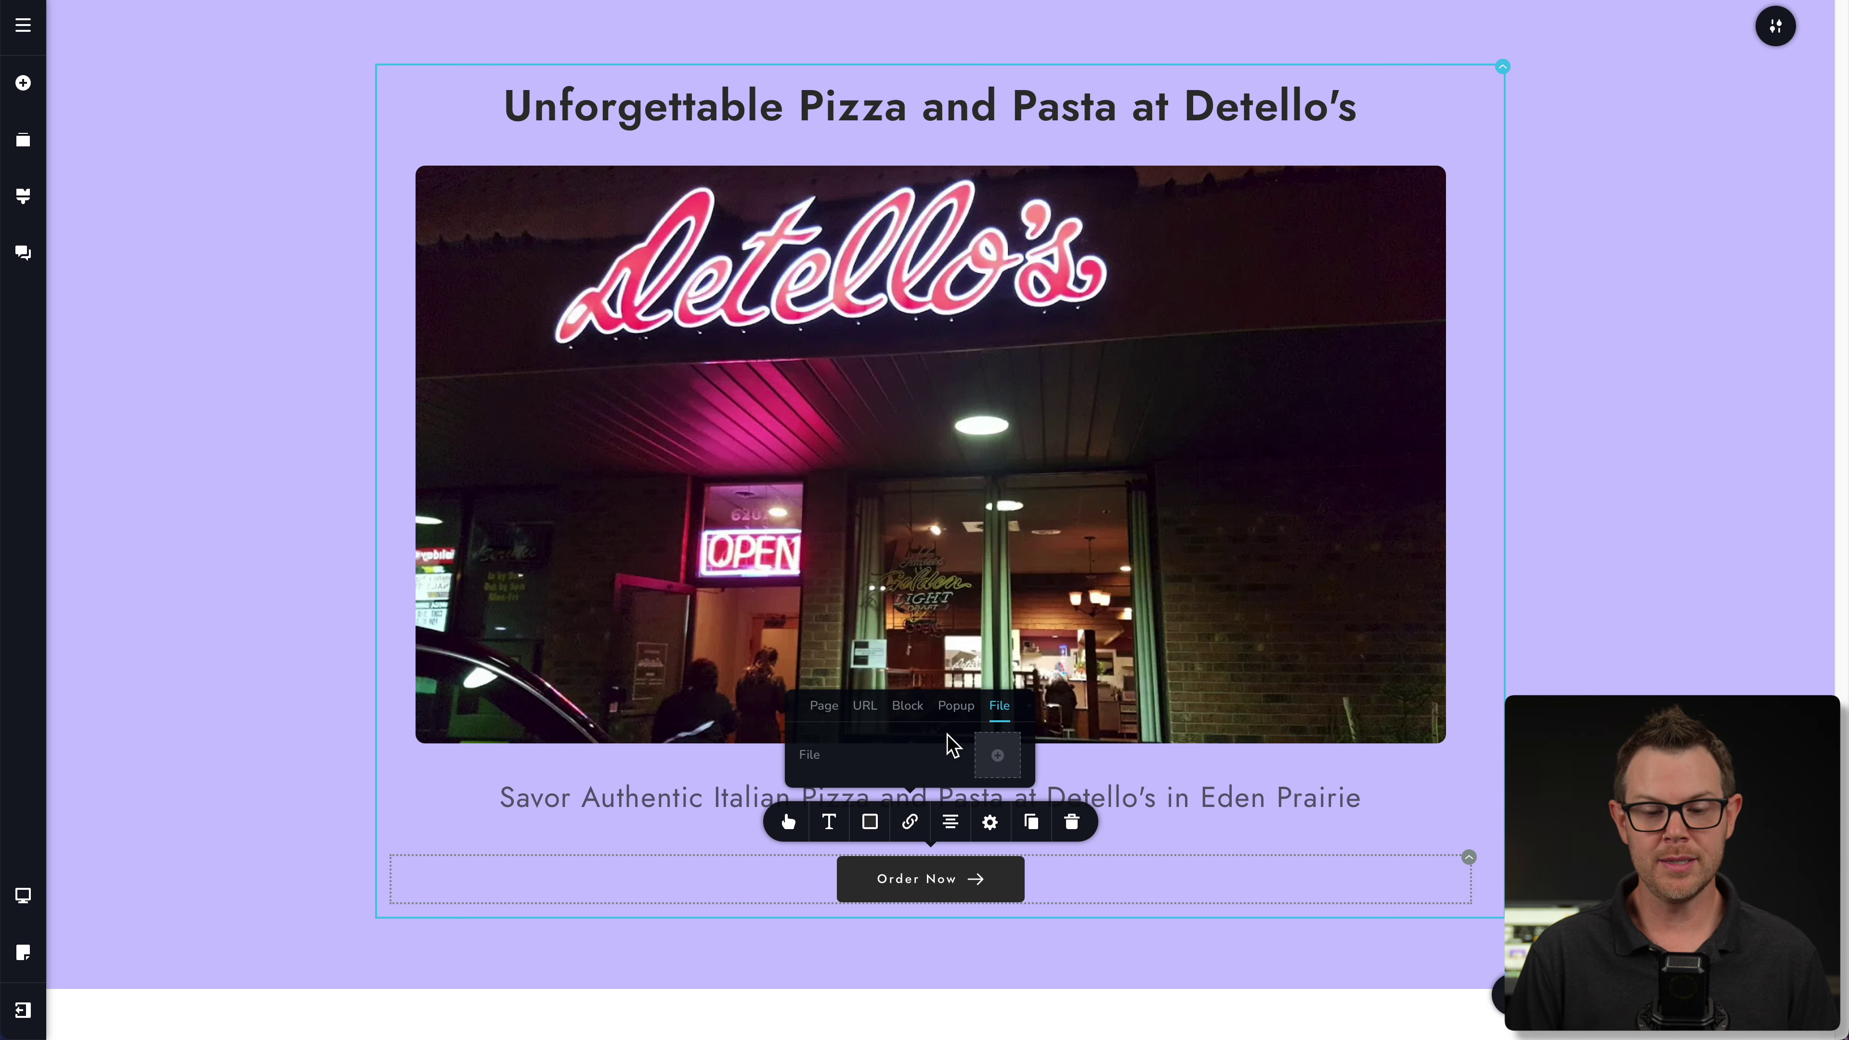
pyautogui.click(867, 714)
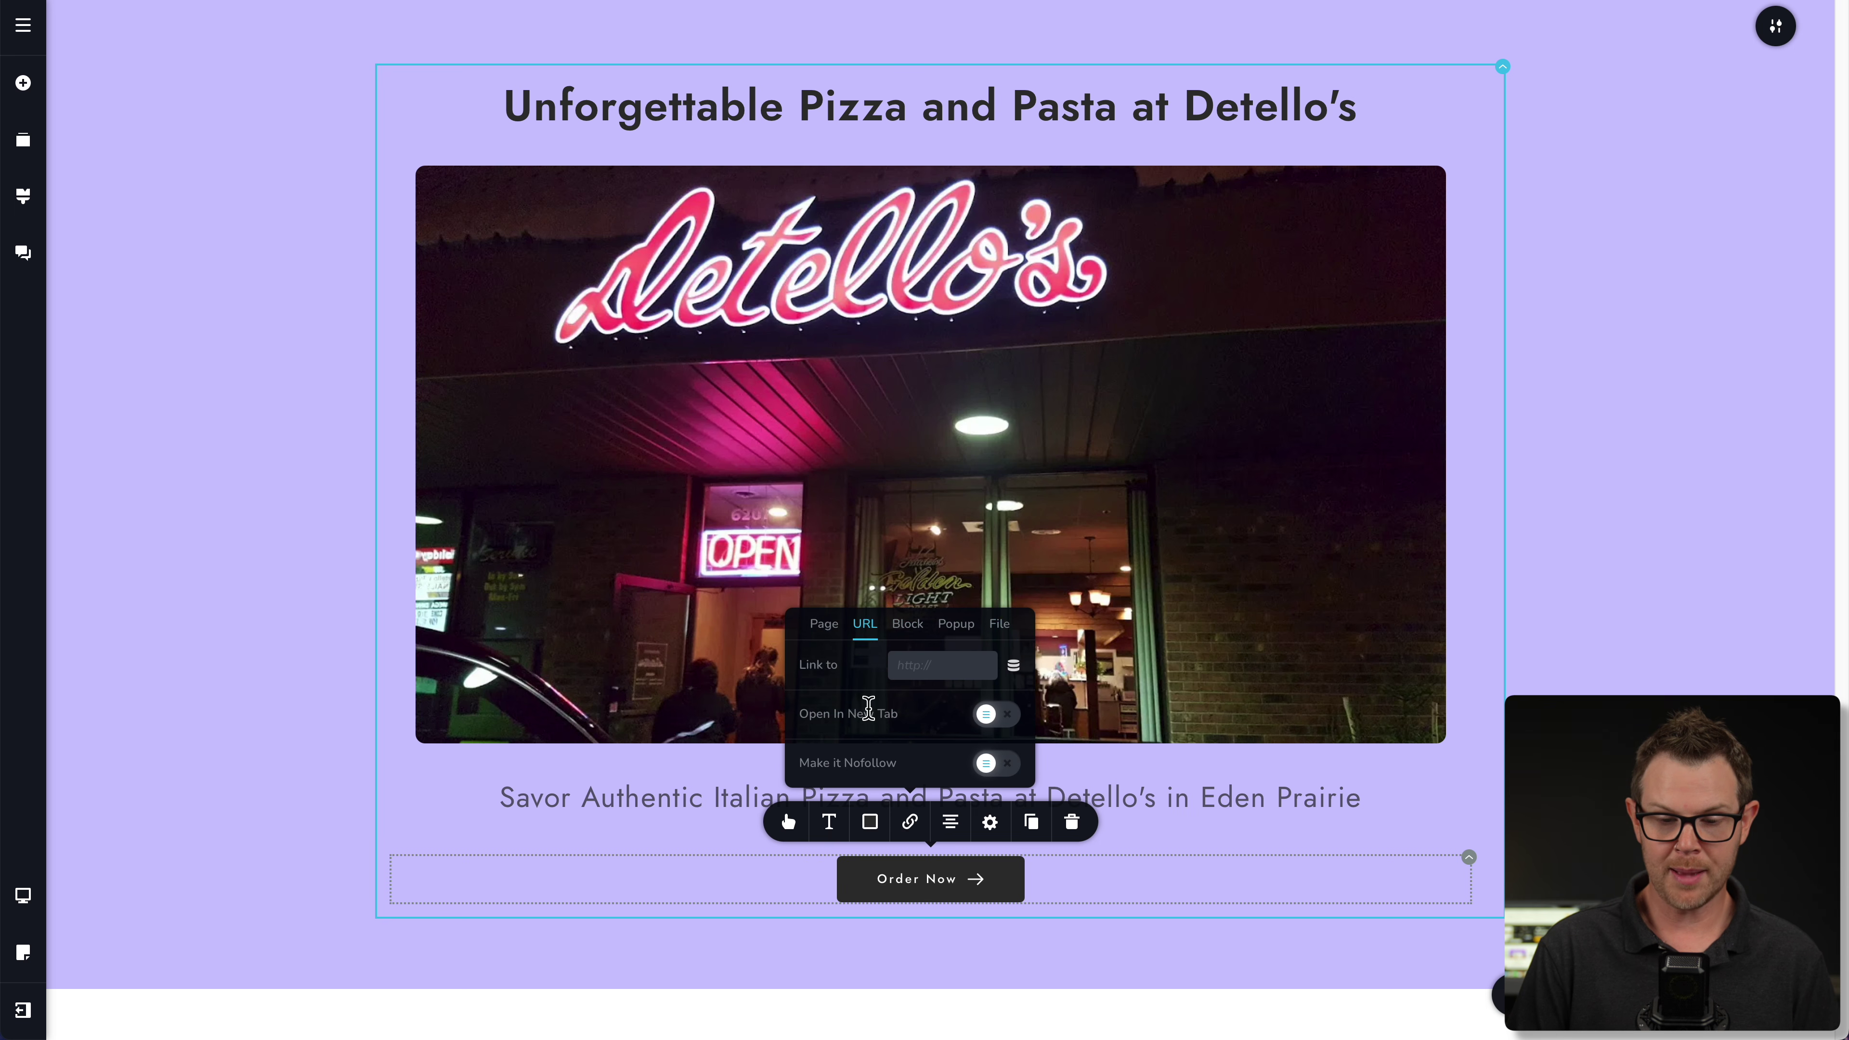
pyautogui.click(926, 668)
pyautogui.write('te')
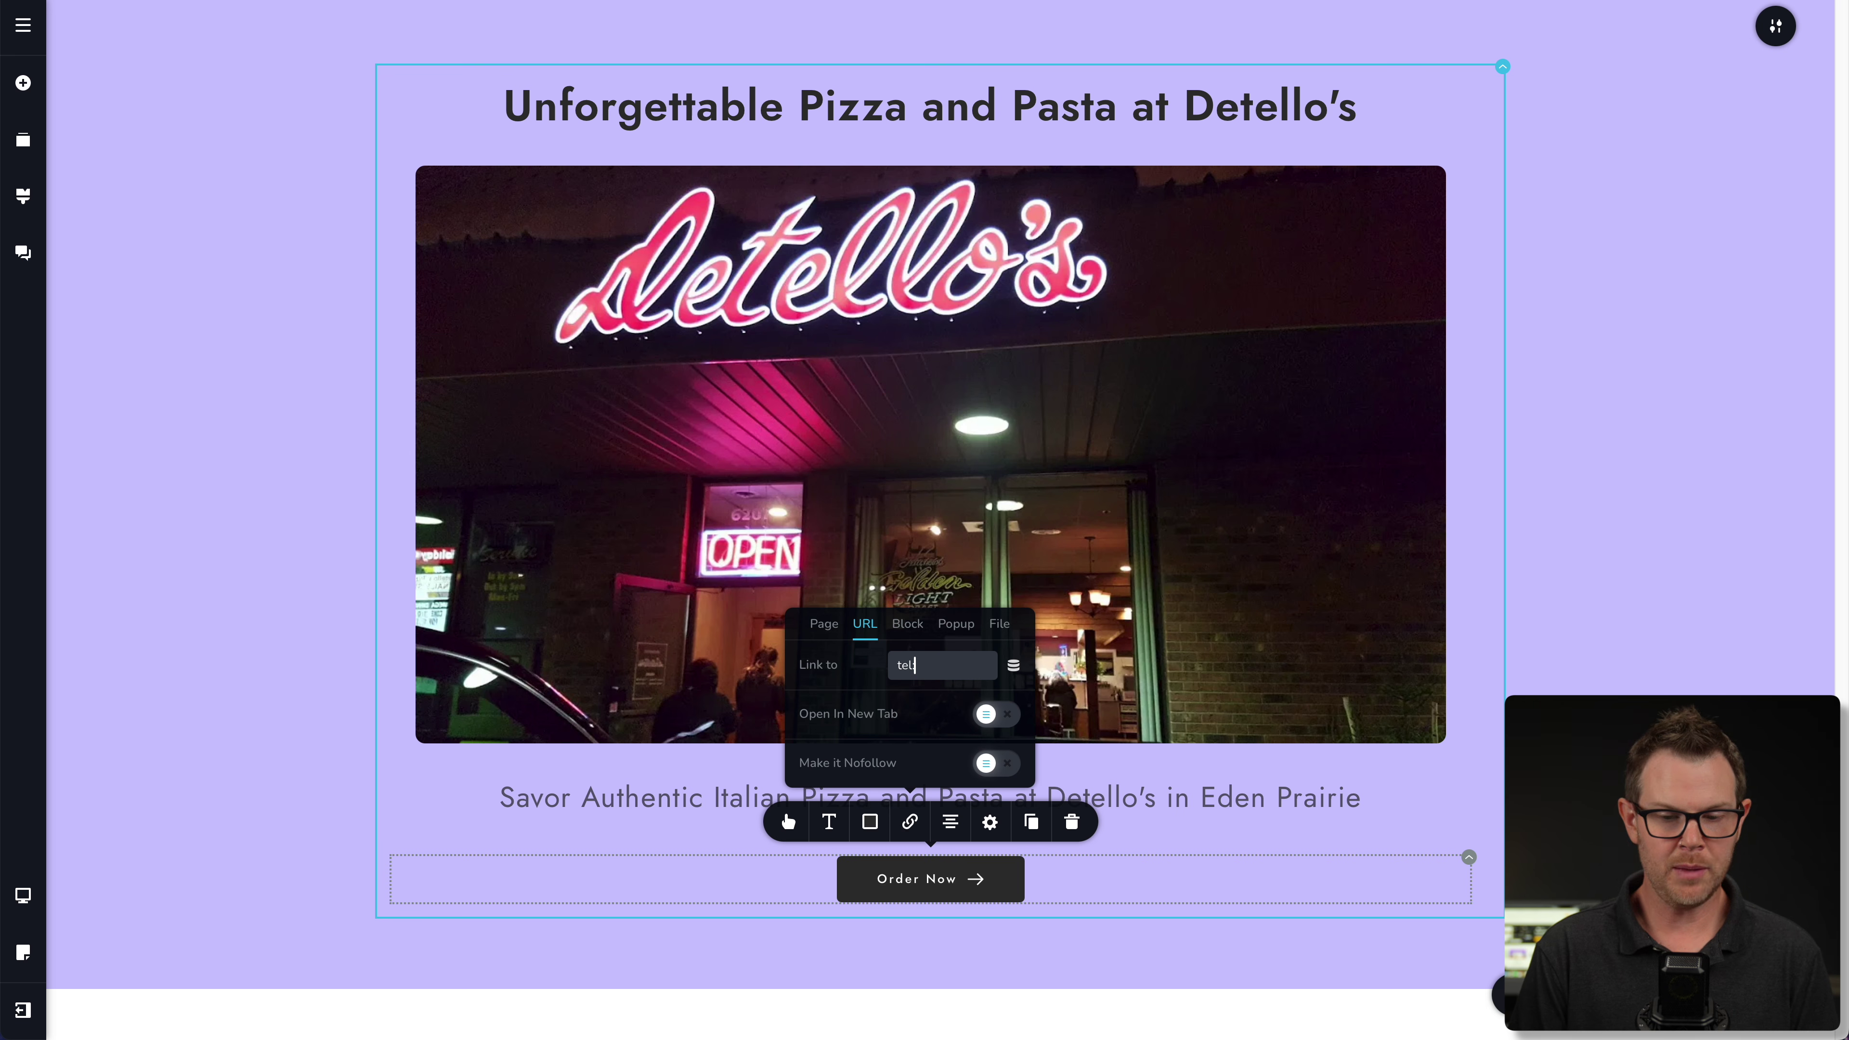
pyautogui.click(1303, 685)
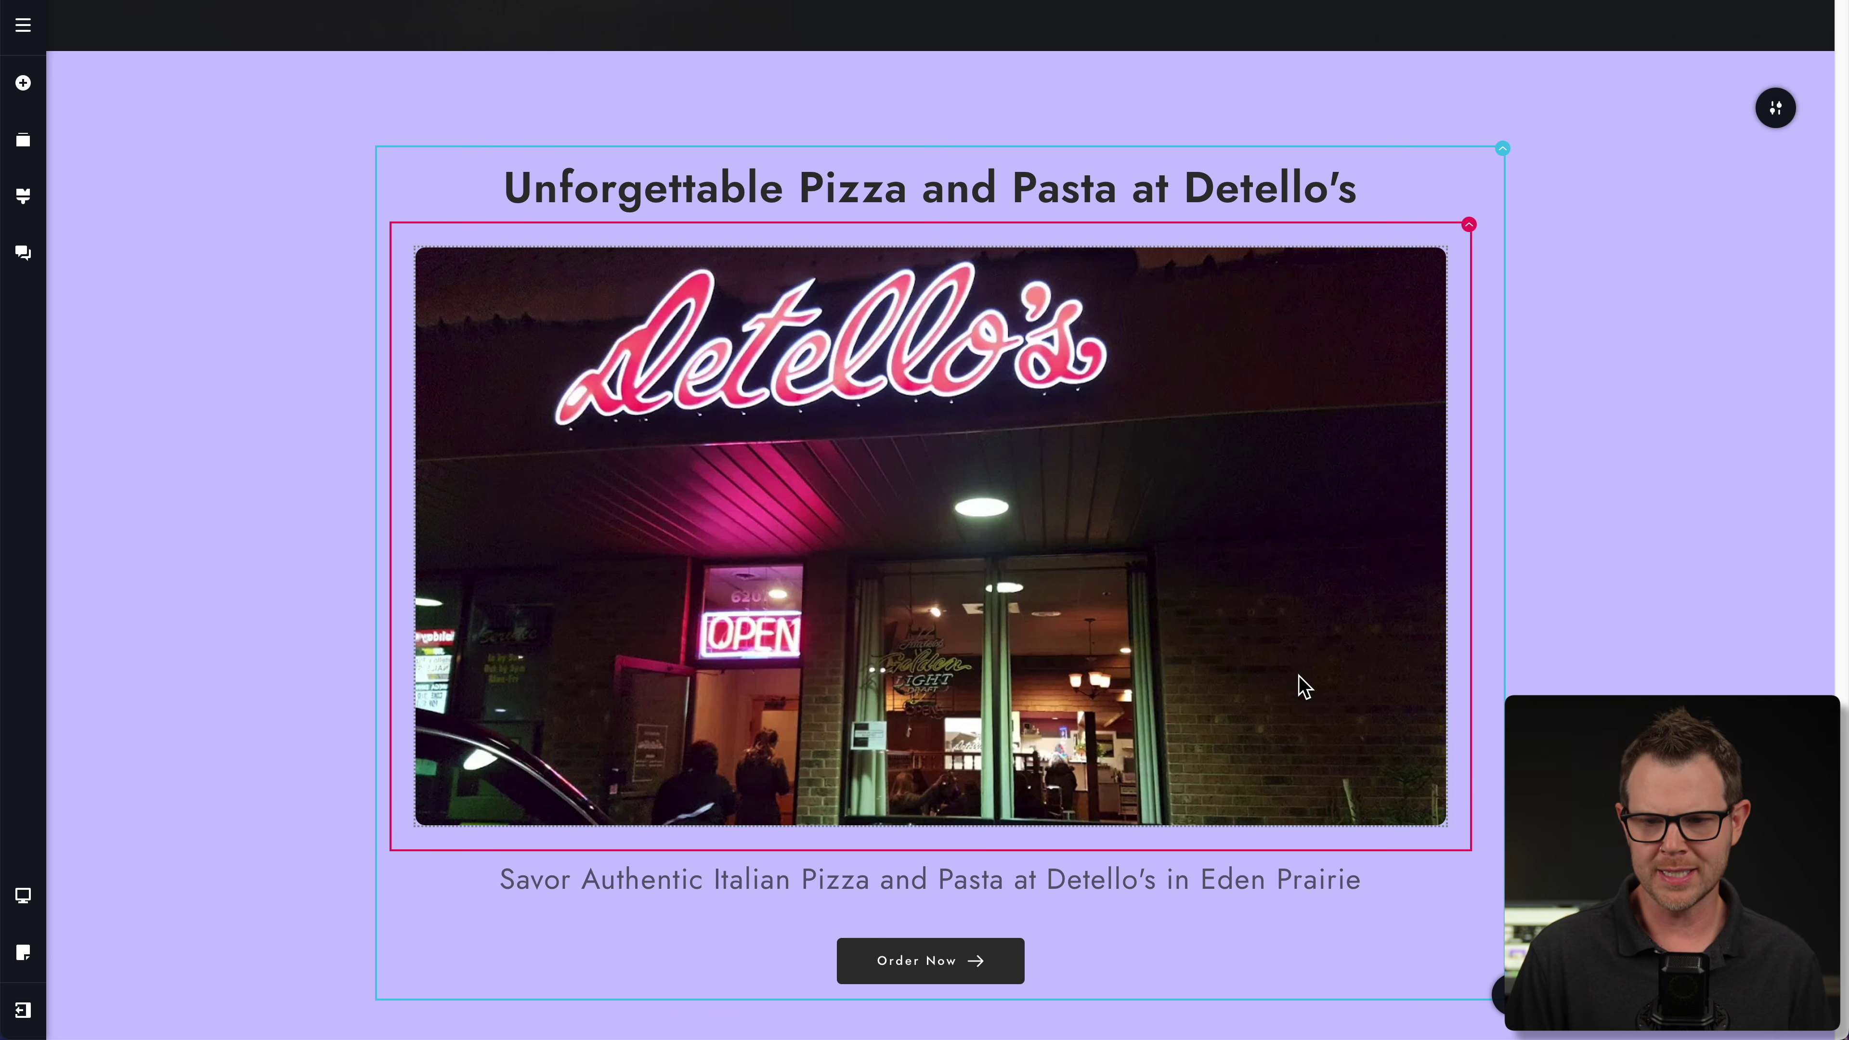
pyautogui.scroll(8, 1303, 686)
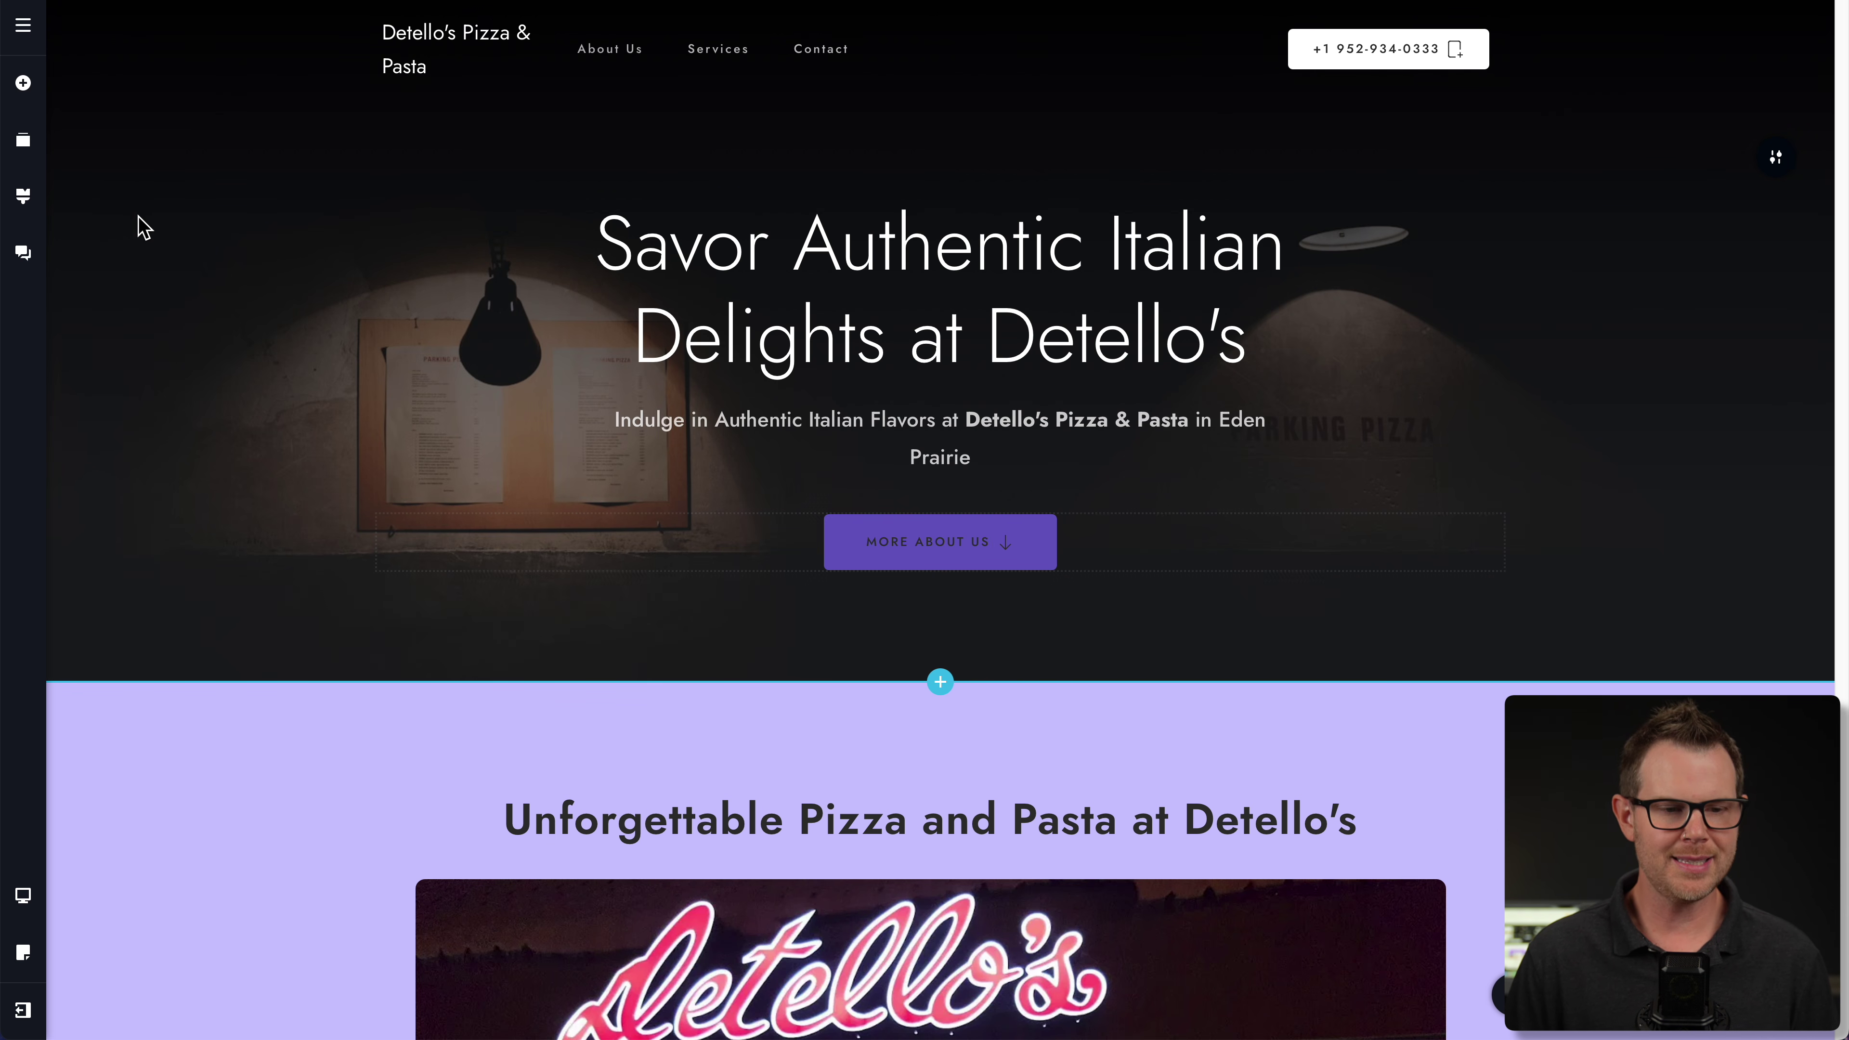
# - Open the global Styling settings showing the AI-Generation colour palette and typography presets
pyautogui.click(24, 198)
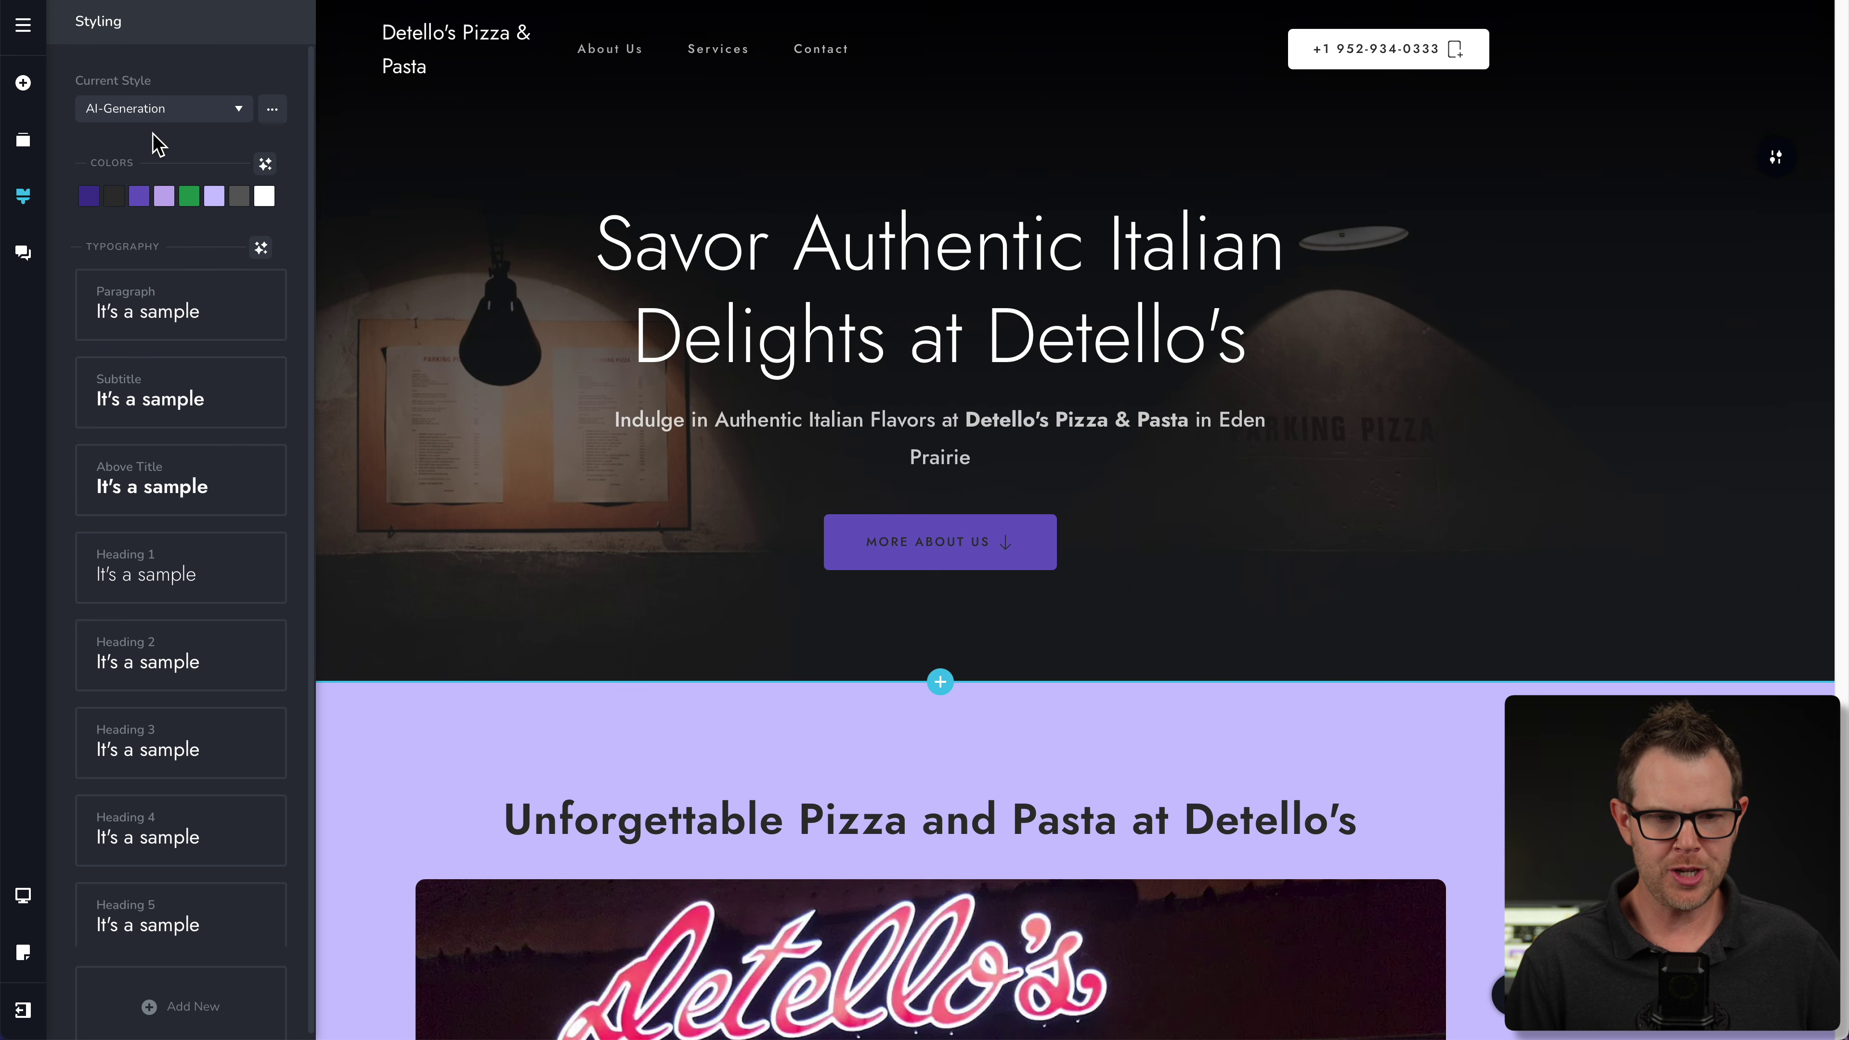
# - Change the site's current global style to Samurai
pyautogui.click(239, 111)
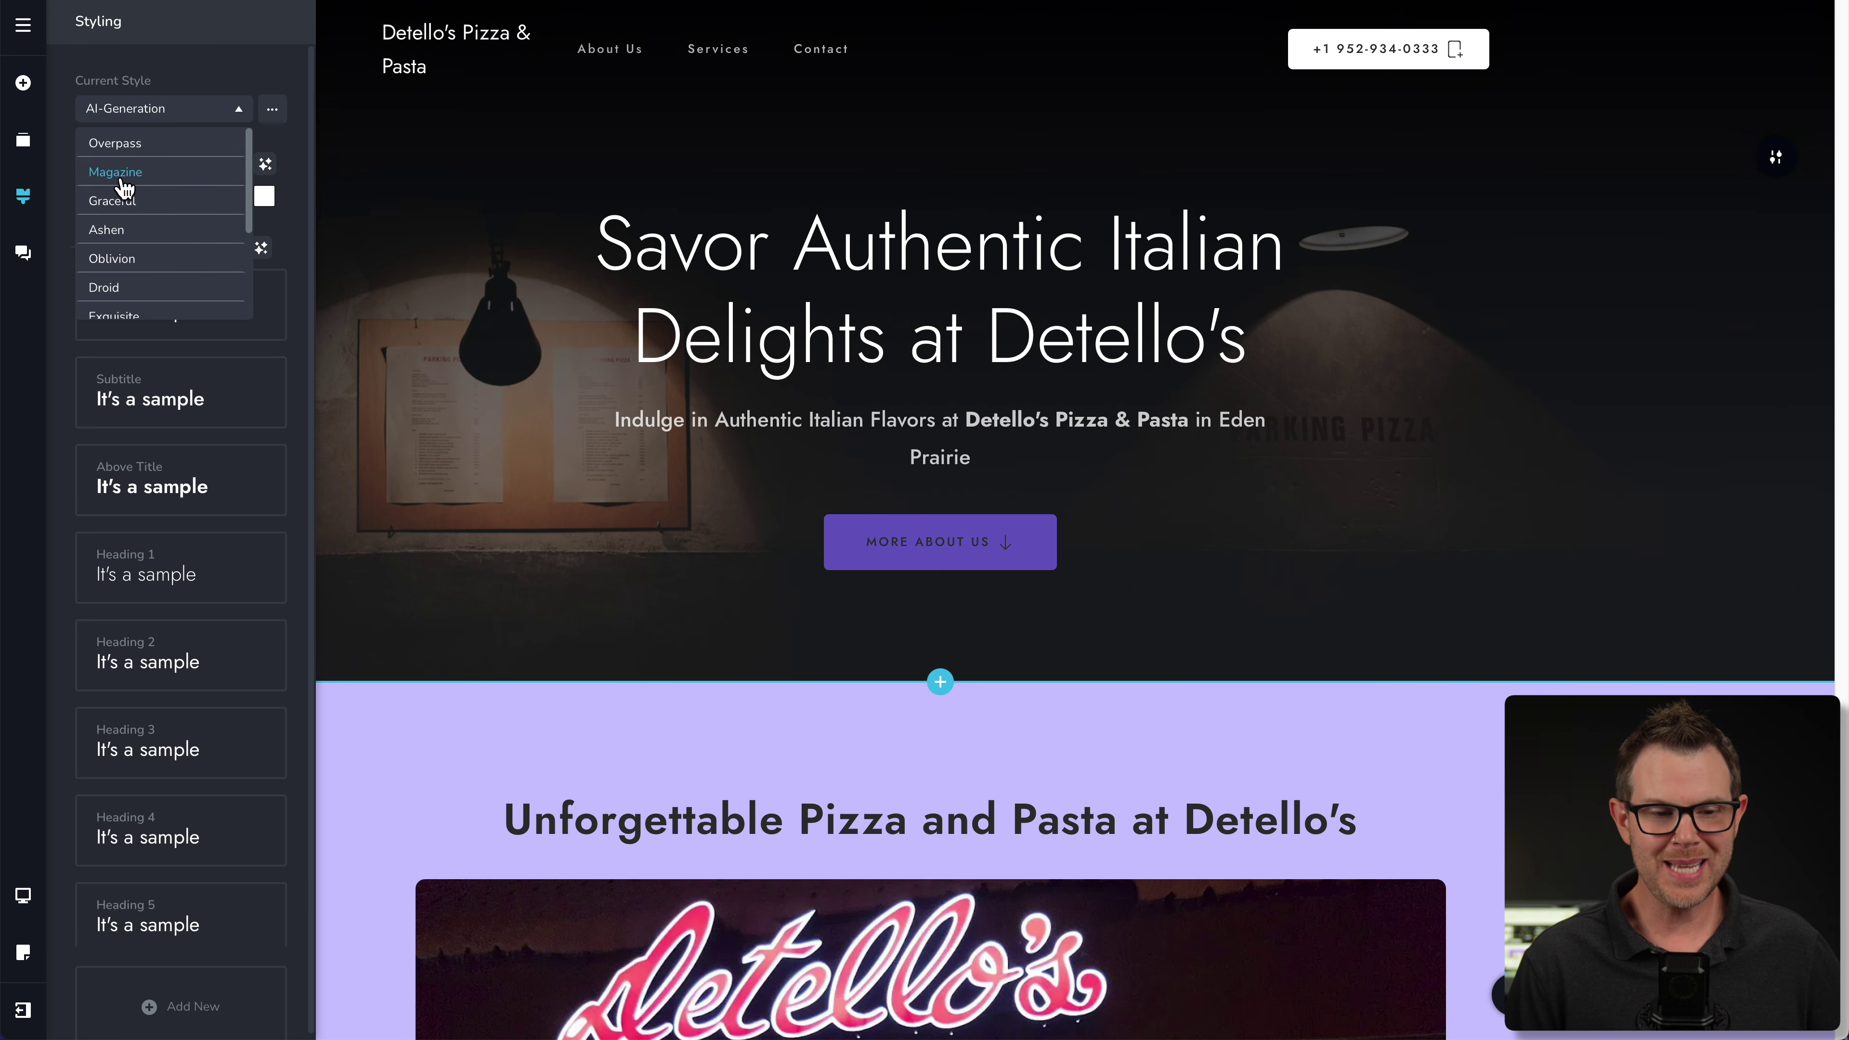
pyautogui.scroll(-3, 145, 258)
pyautogui.scroll(-2, 153, 273)
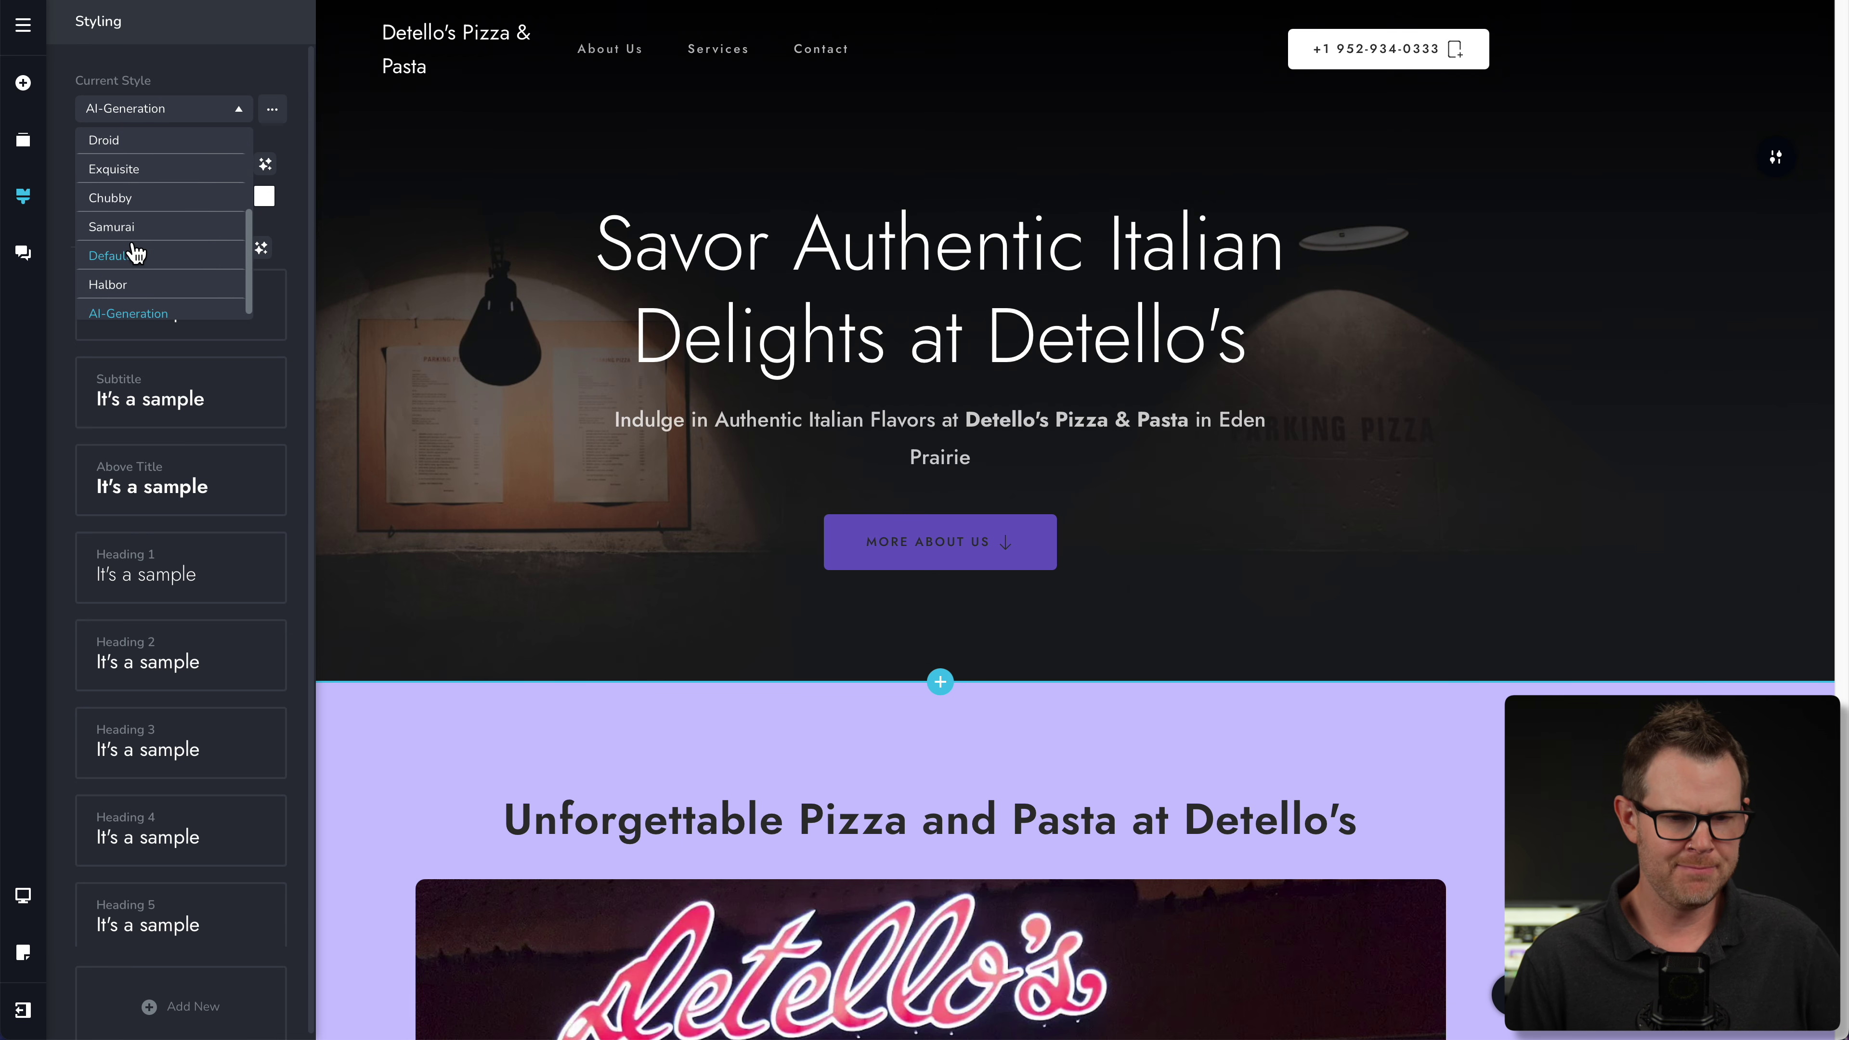
pyautogui.click(152, 231)
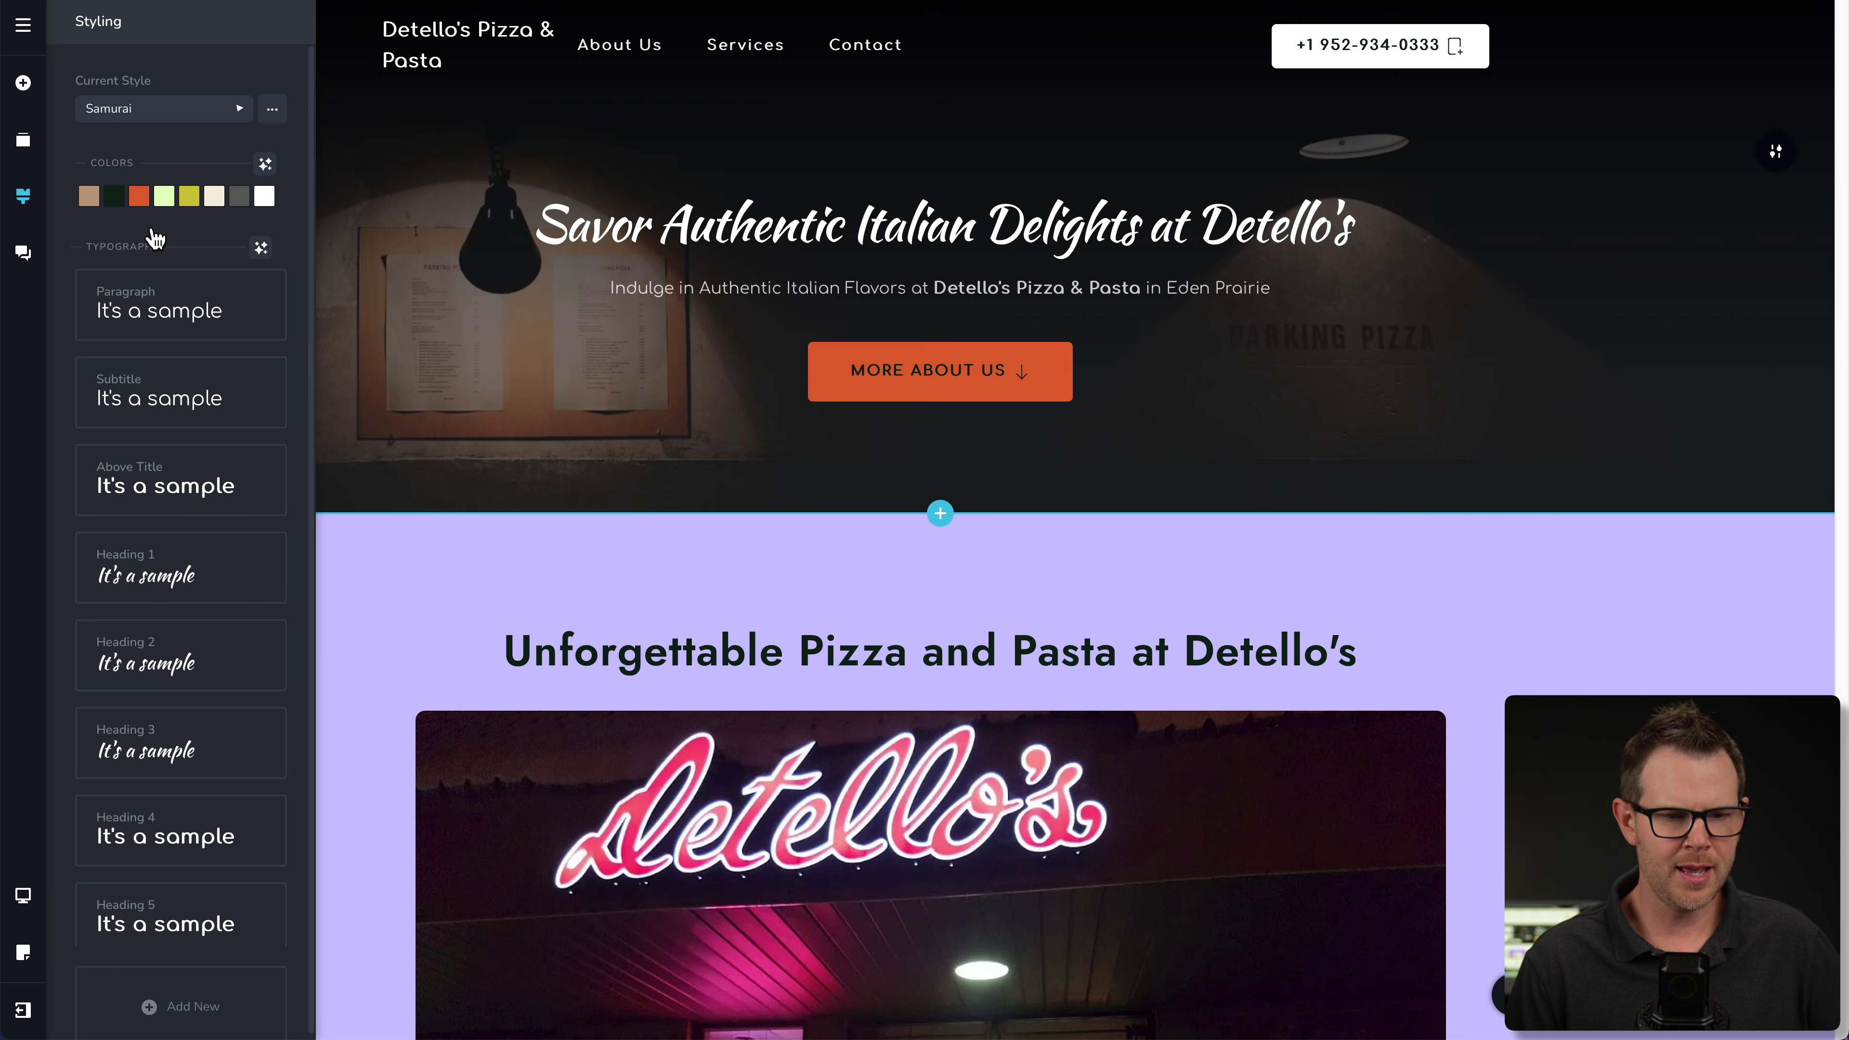
pyautogui.doubleClick(998, 554)
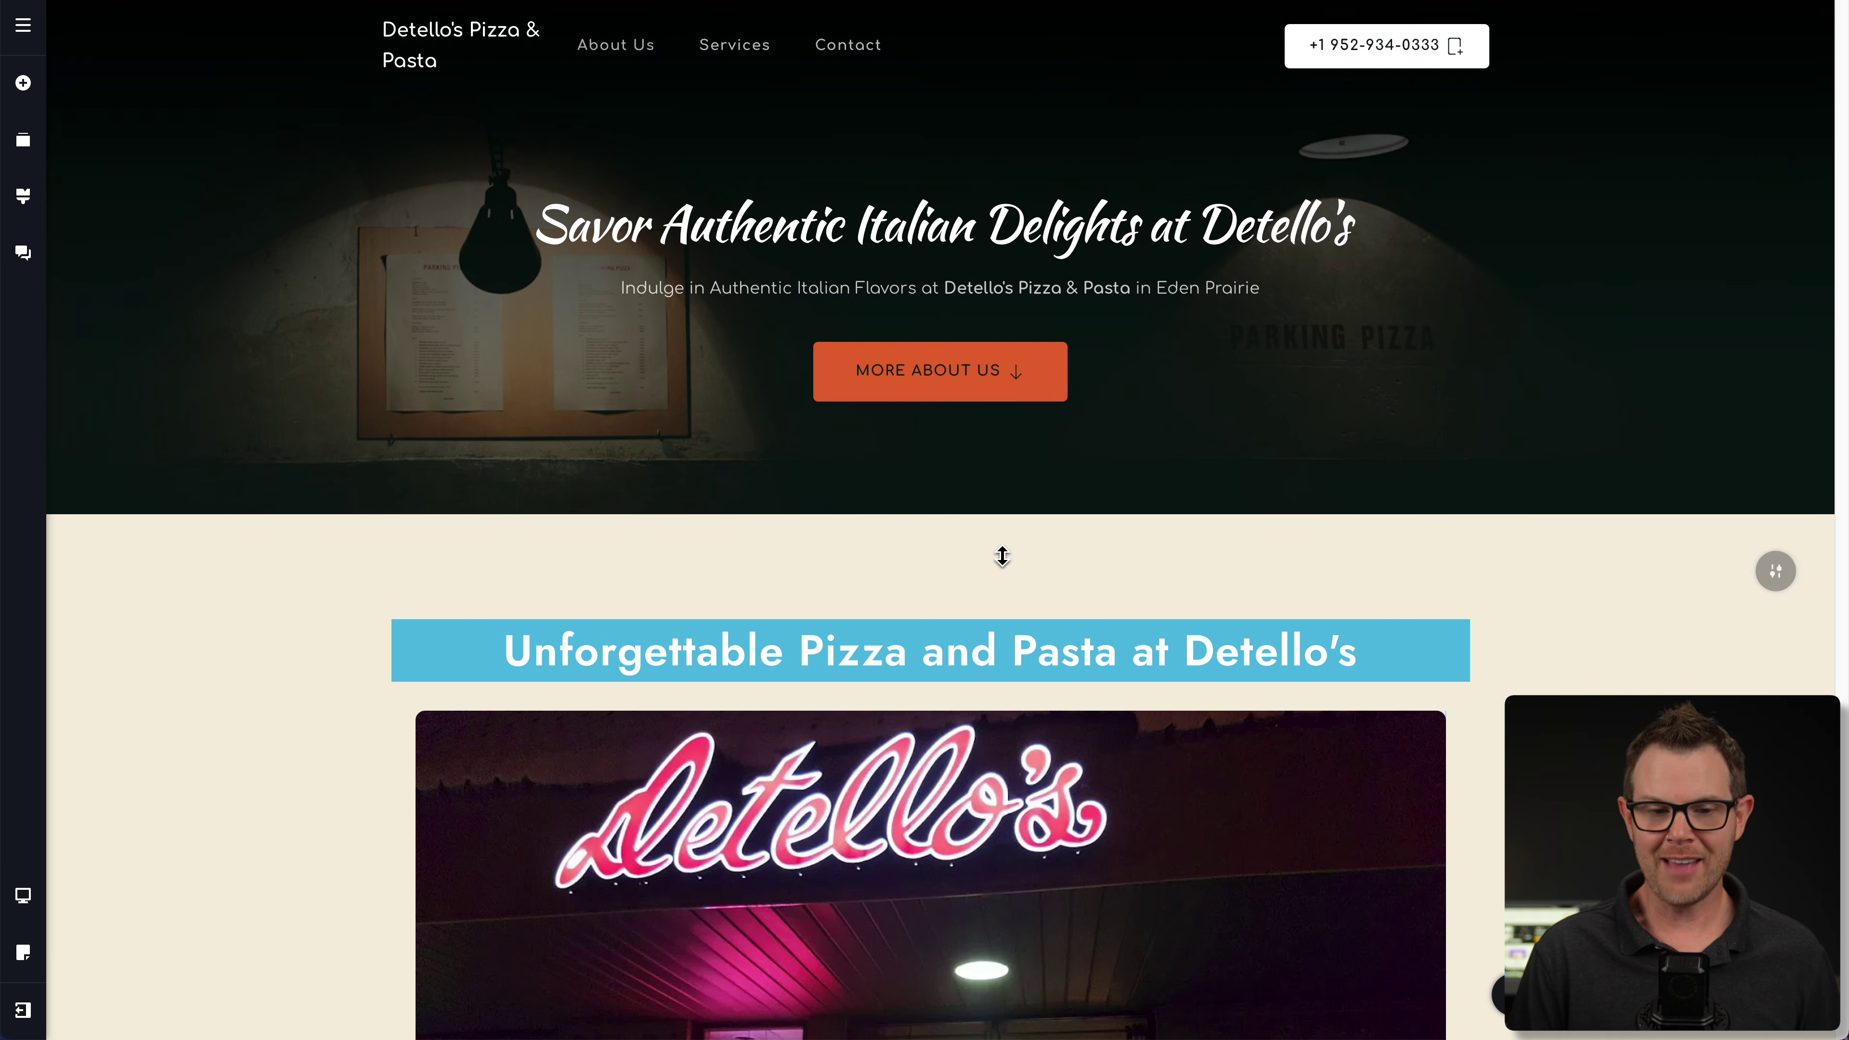
# - Review the restyled page and the Heading 1 typography settings using Kaushan Script
pyautogui.scroll(-2, 1394, 609)
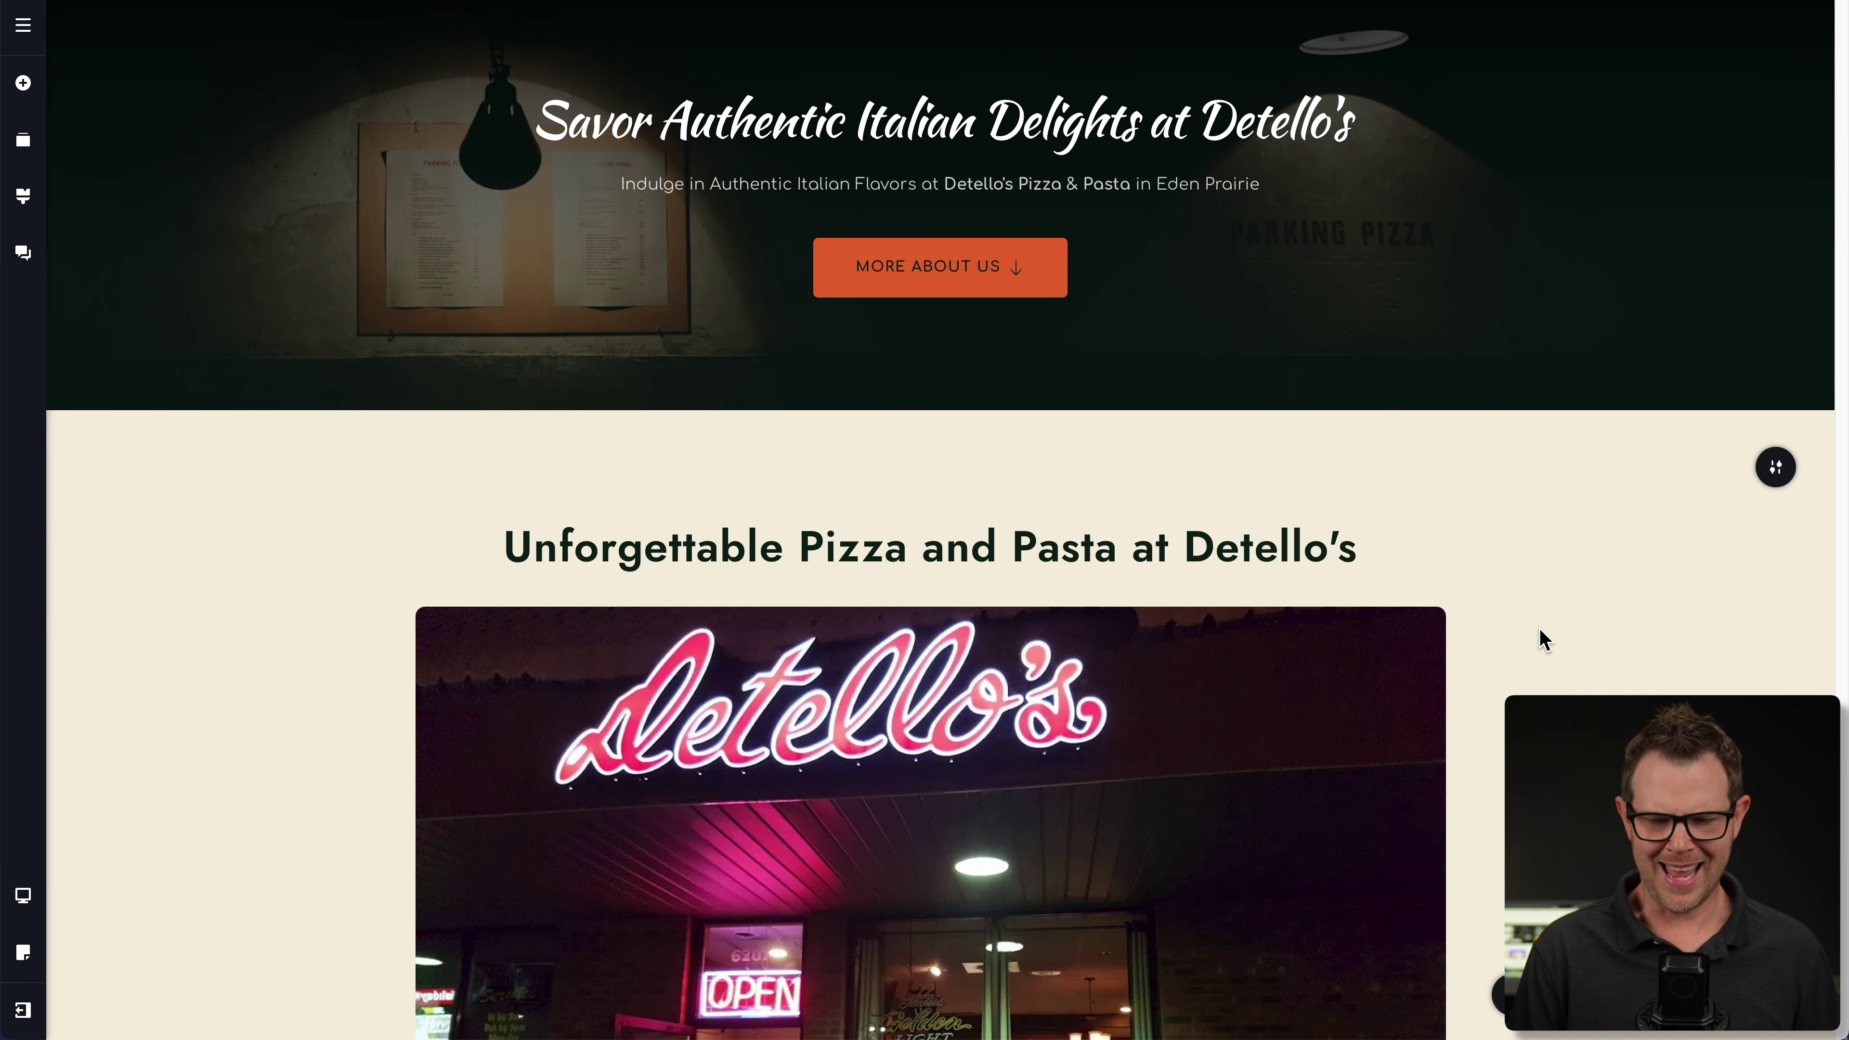
pyautogui.scroll(-3, 1617, 671)
pyautogui.scroll(-10, 1616, 671)
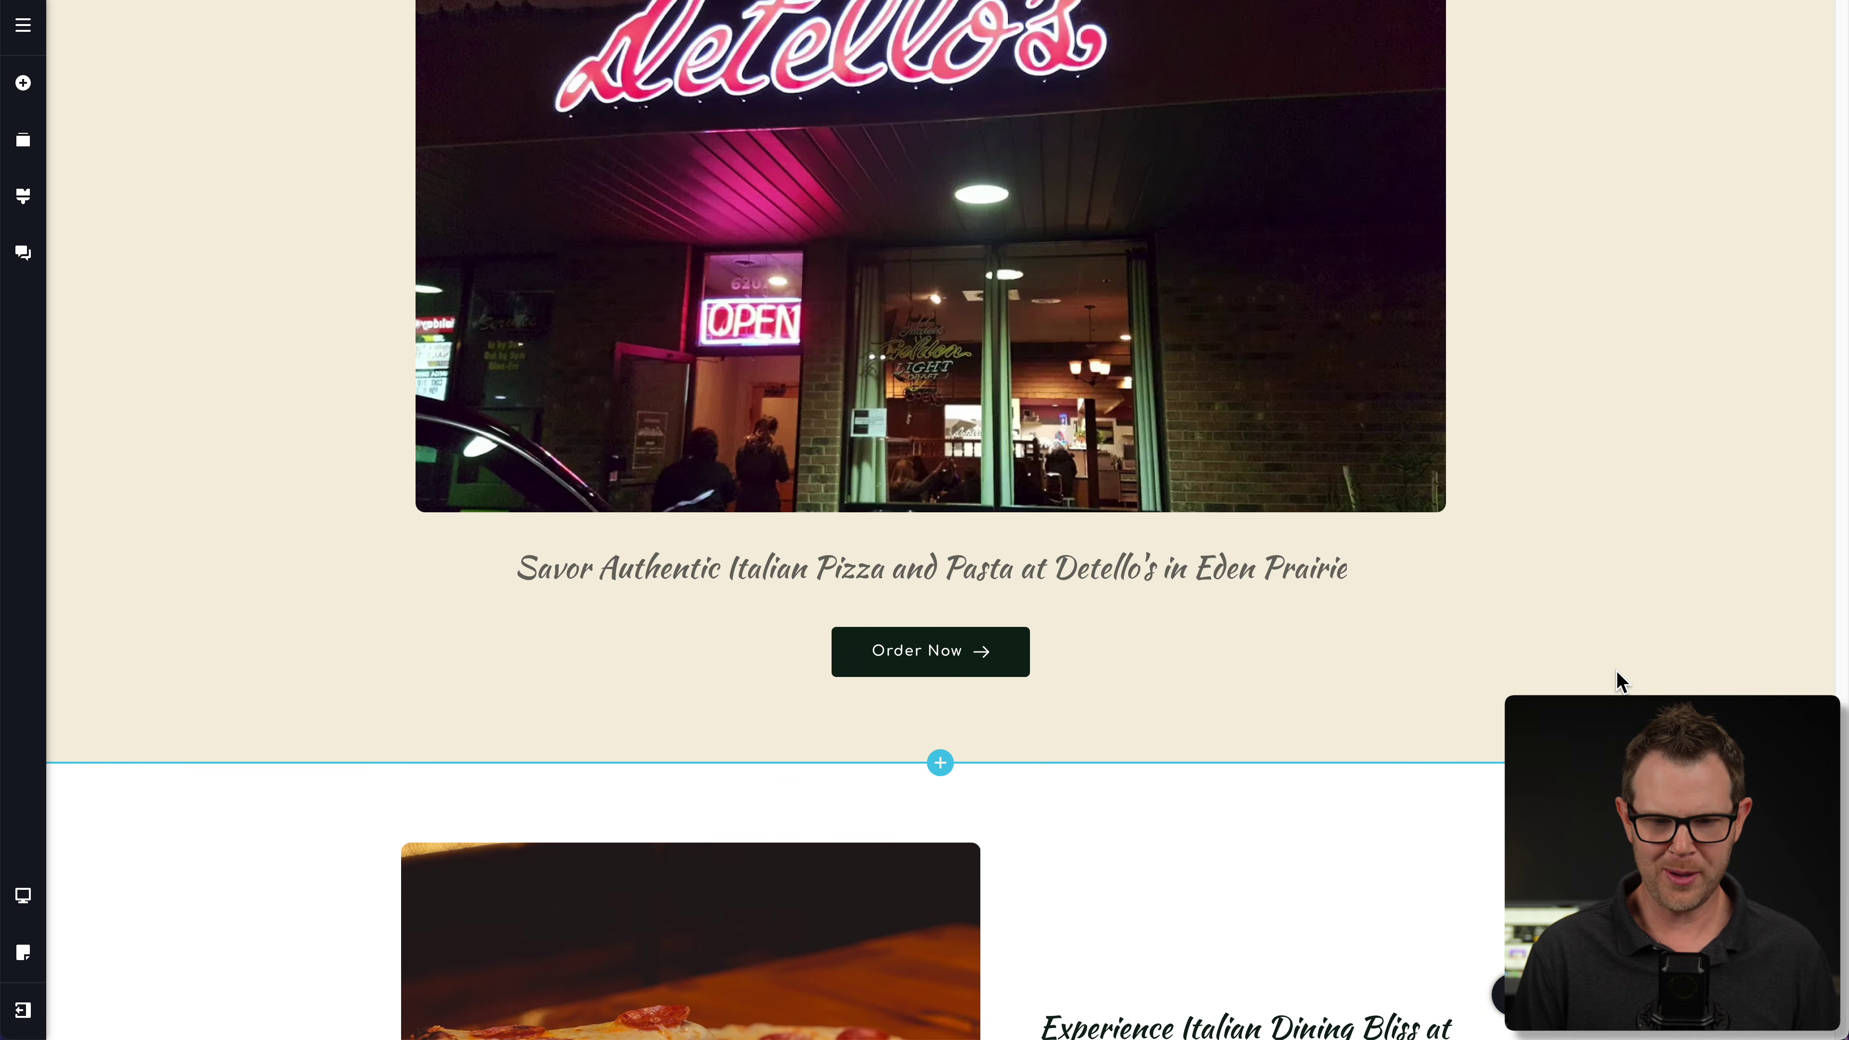
pyautogui.scroll(-10, 1492, 728)
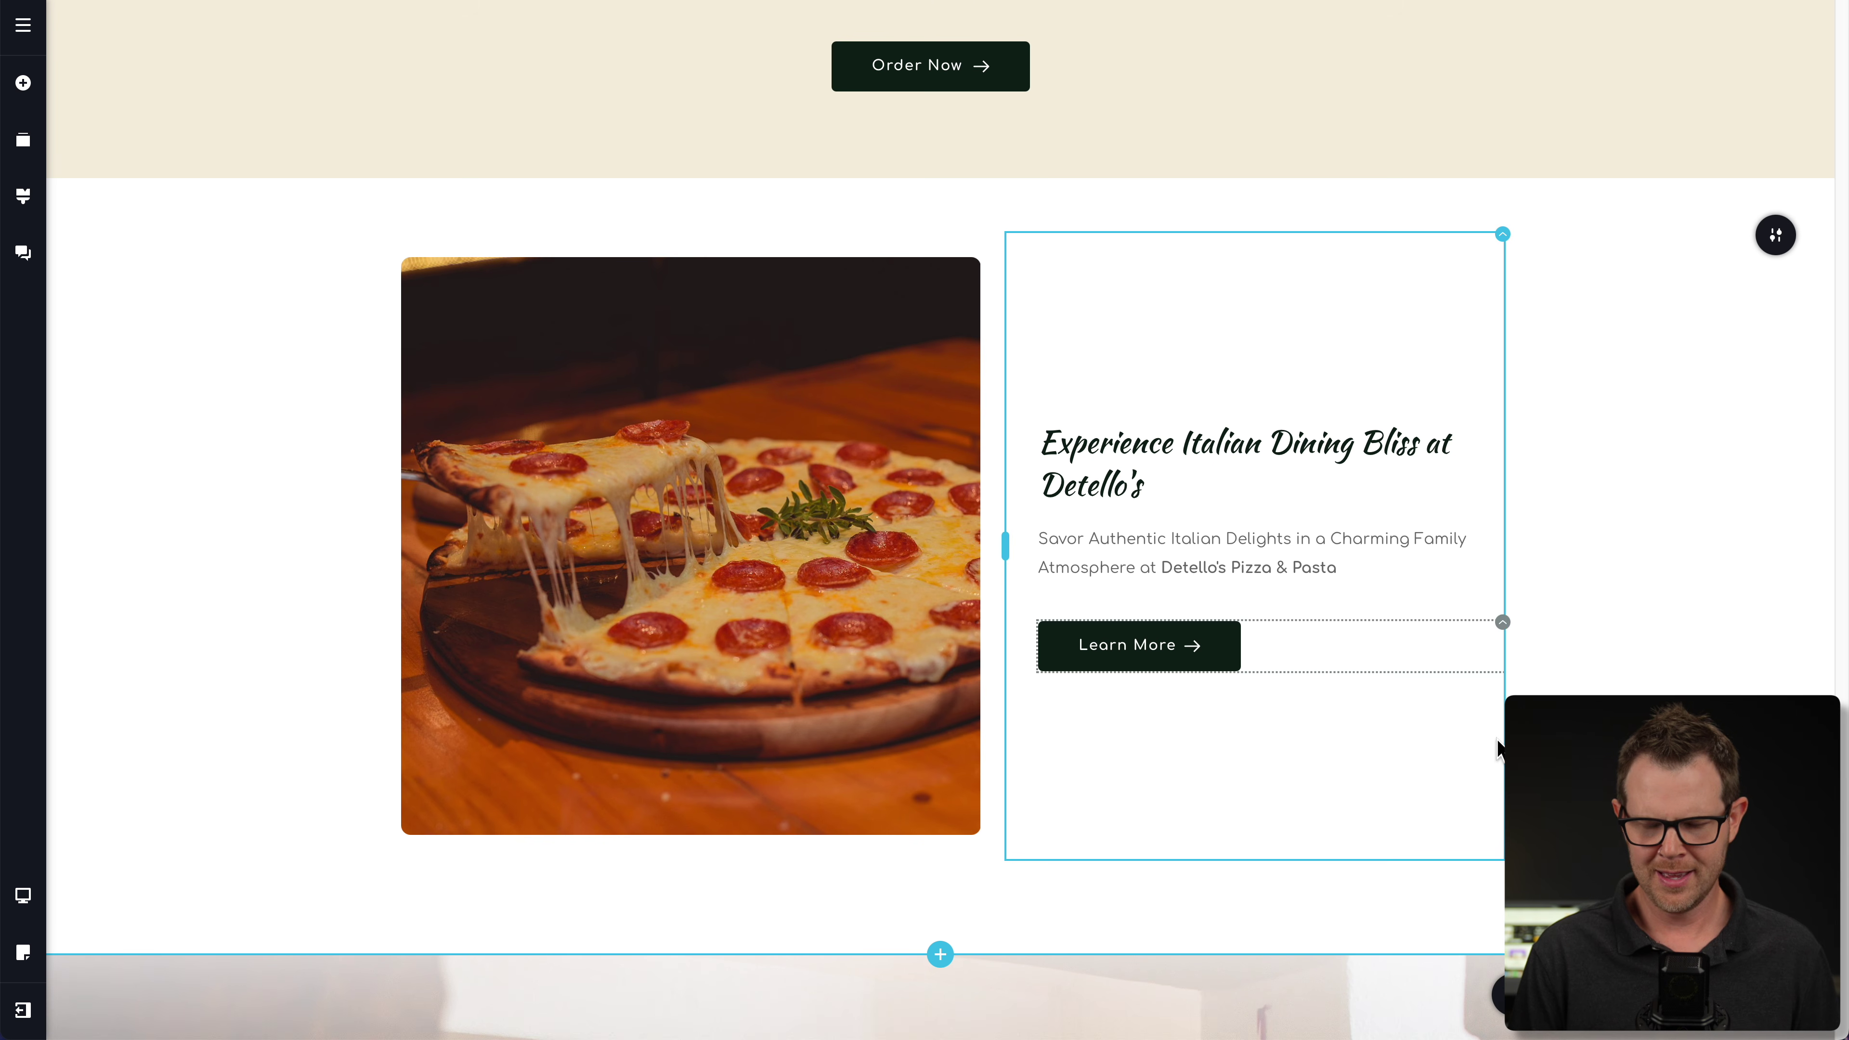
pyautogui.scroll(-5, 940, 525)
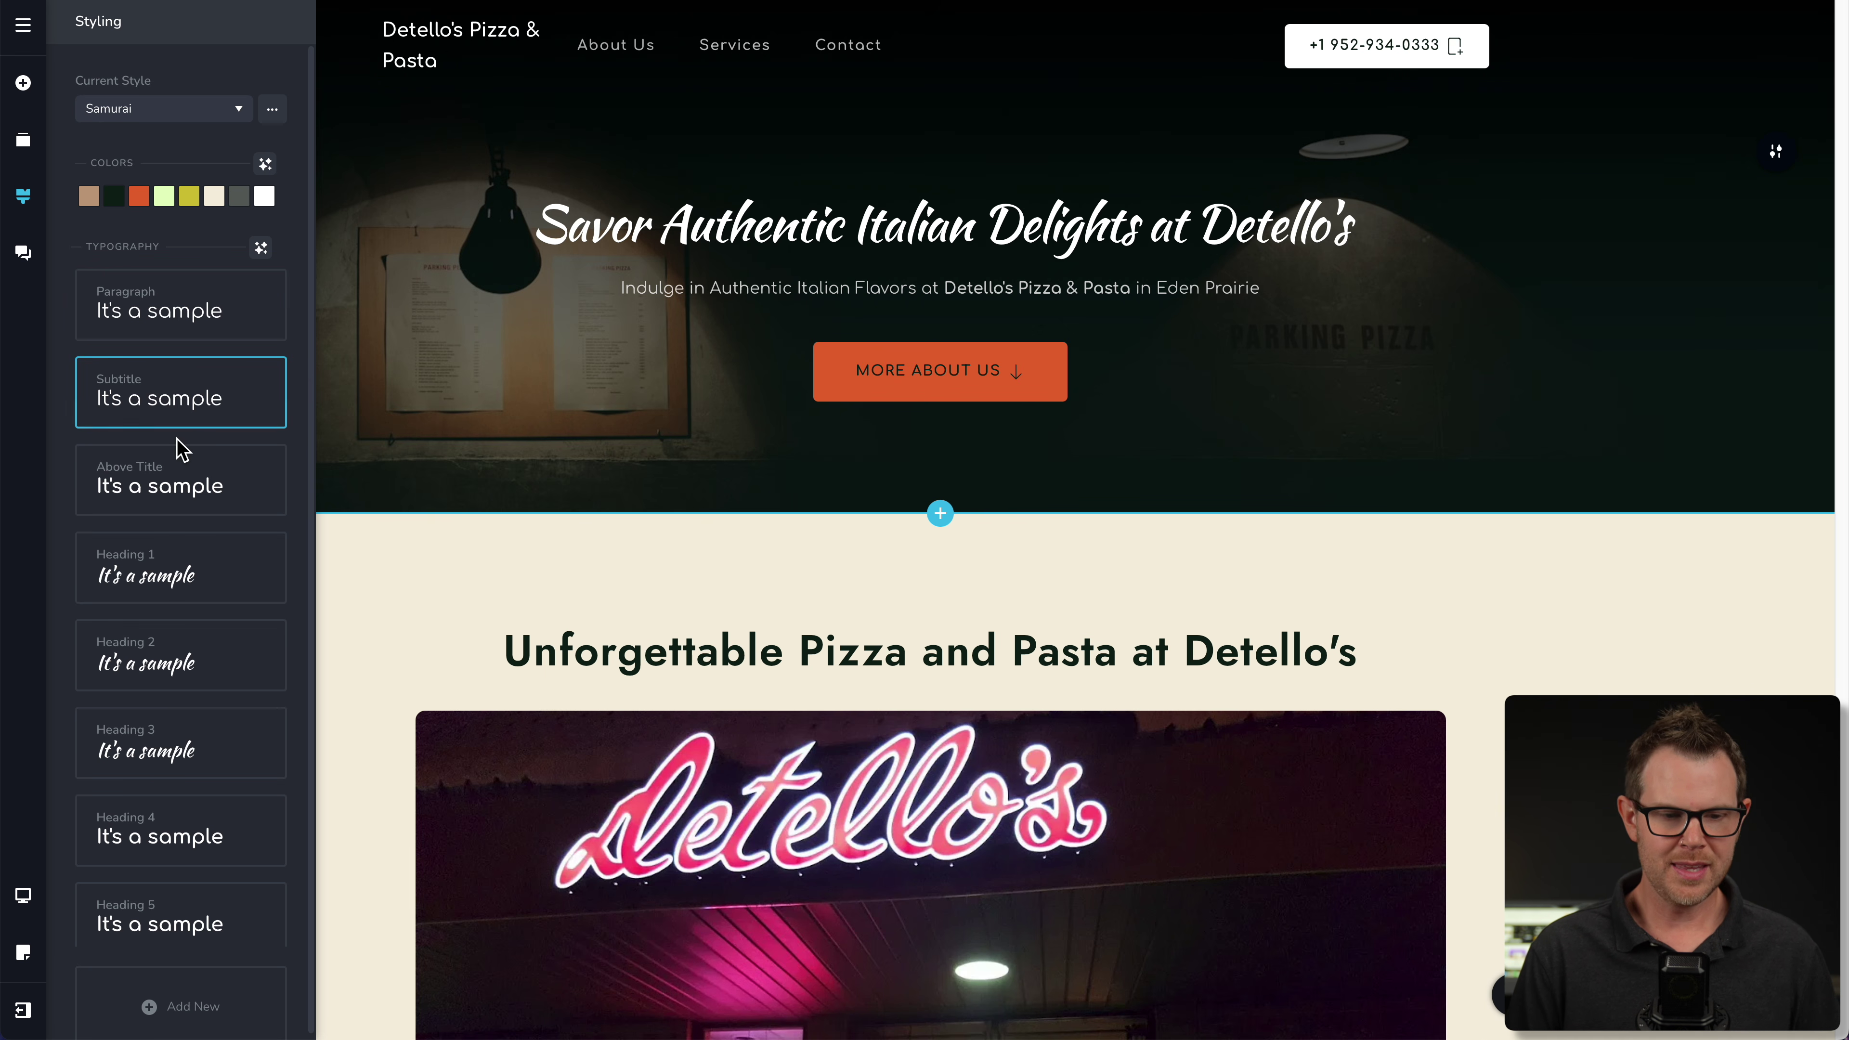
pyautogui.scroll(-3, 180, 655)
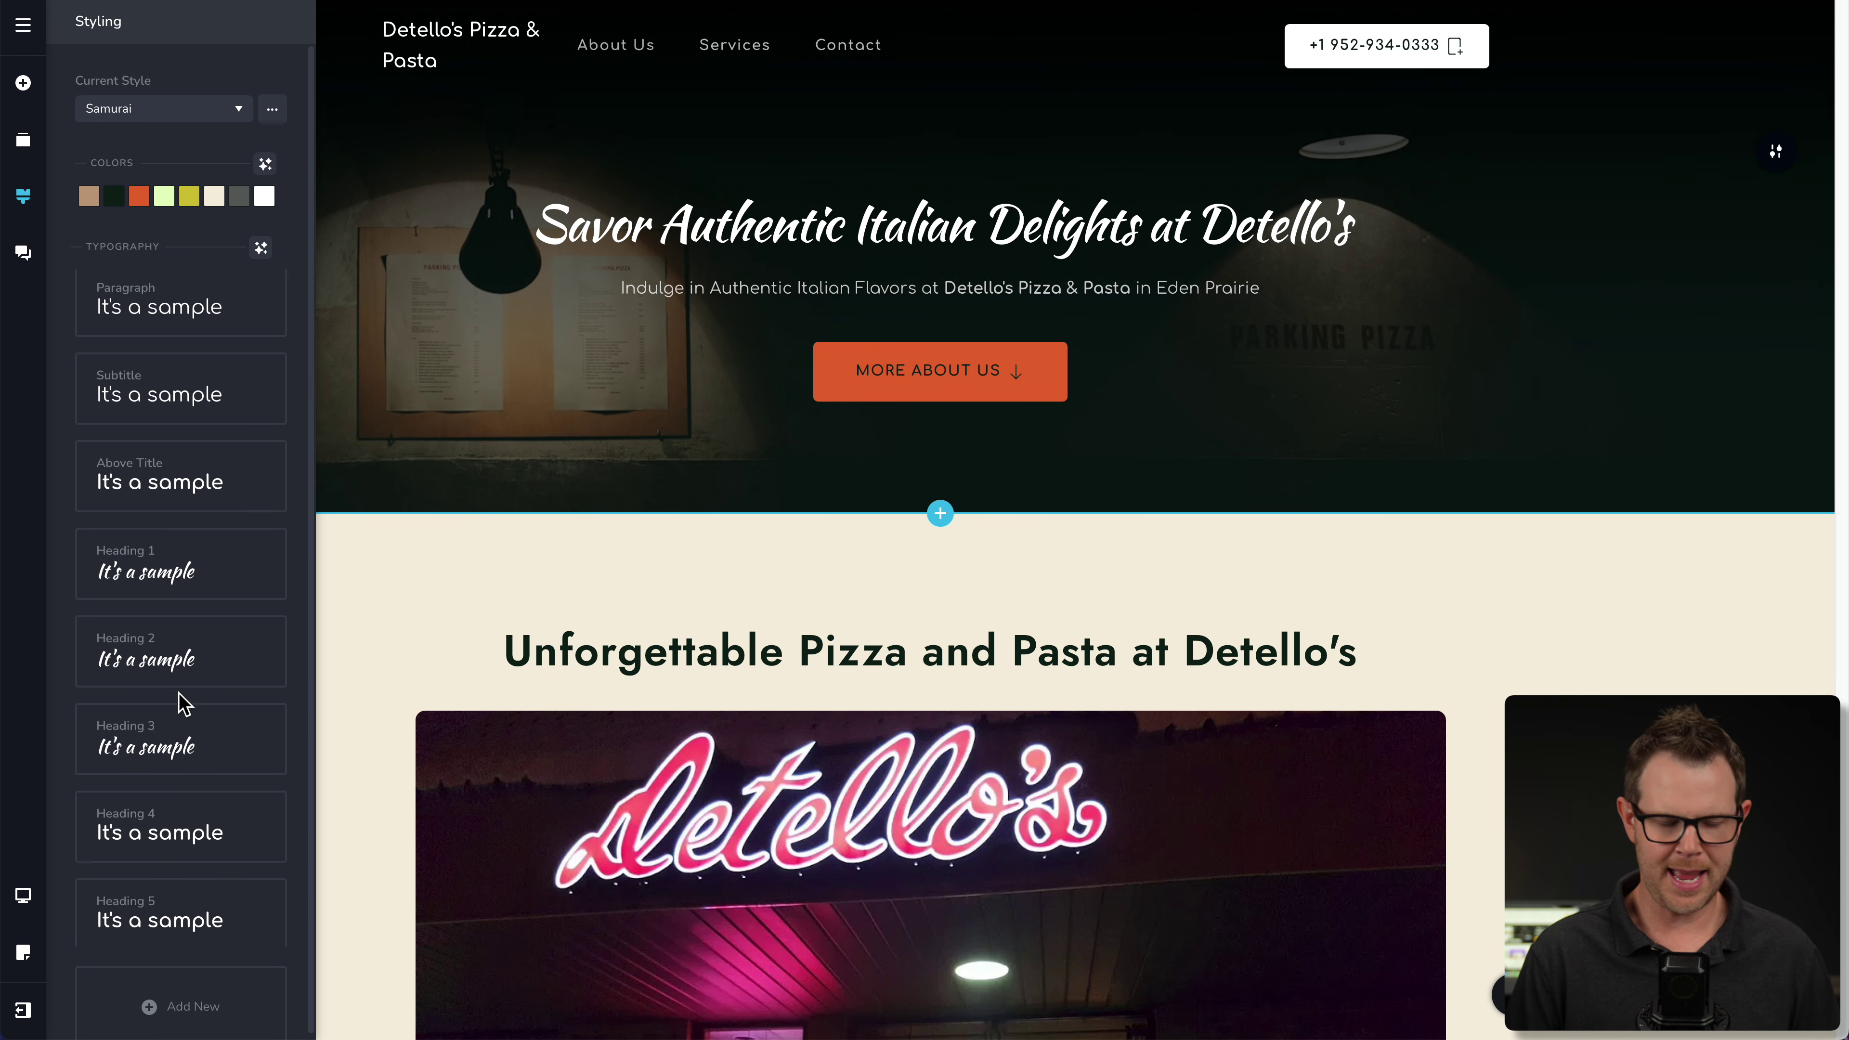
pyautogui.click(174, 396)
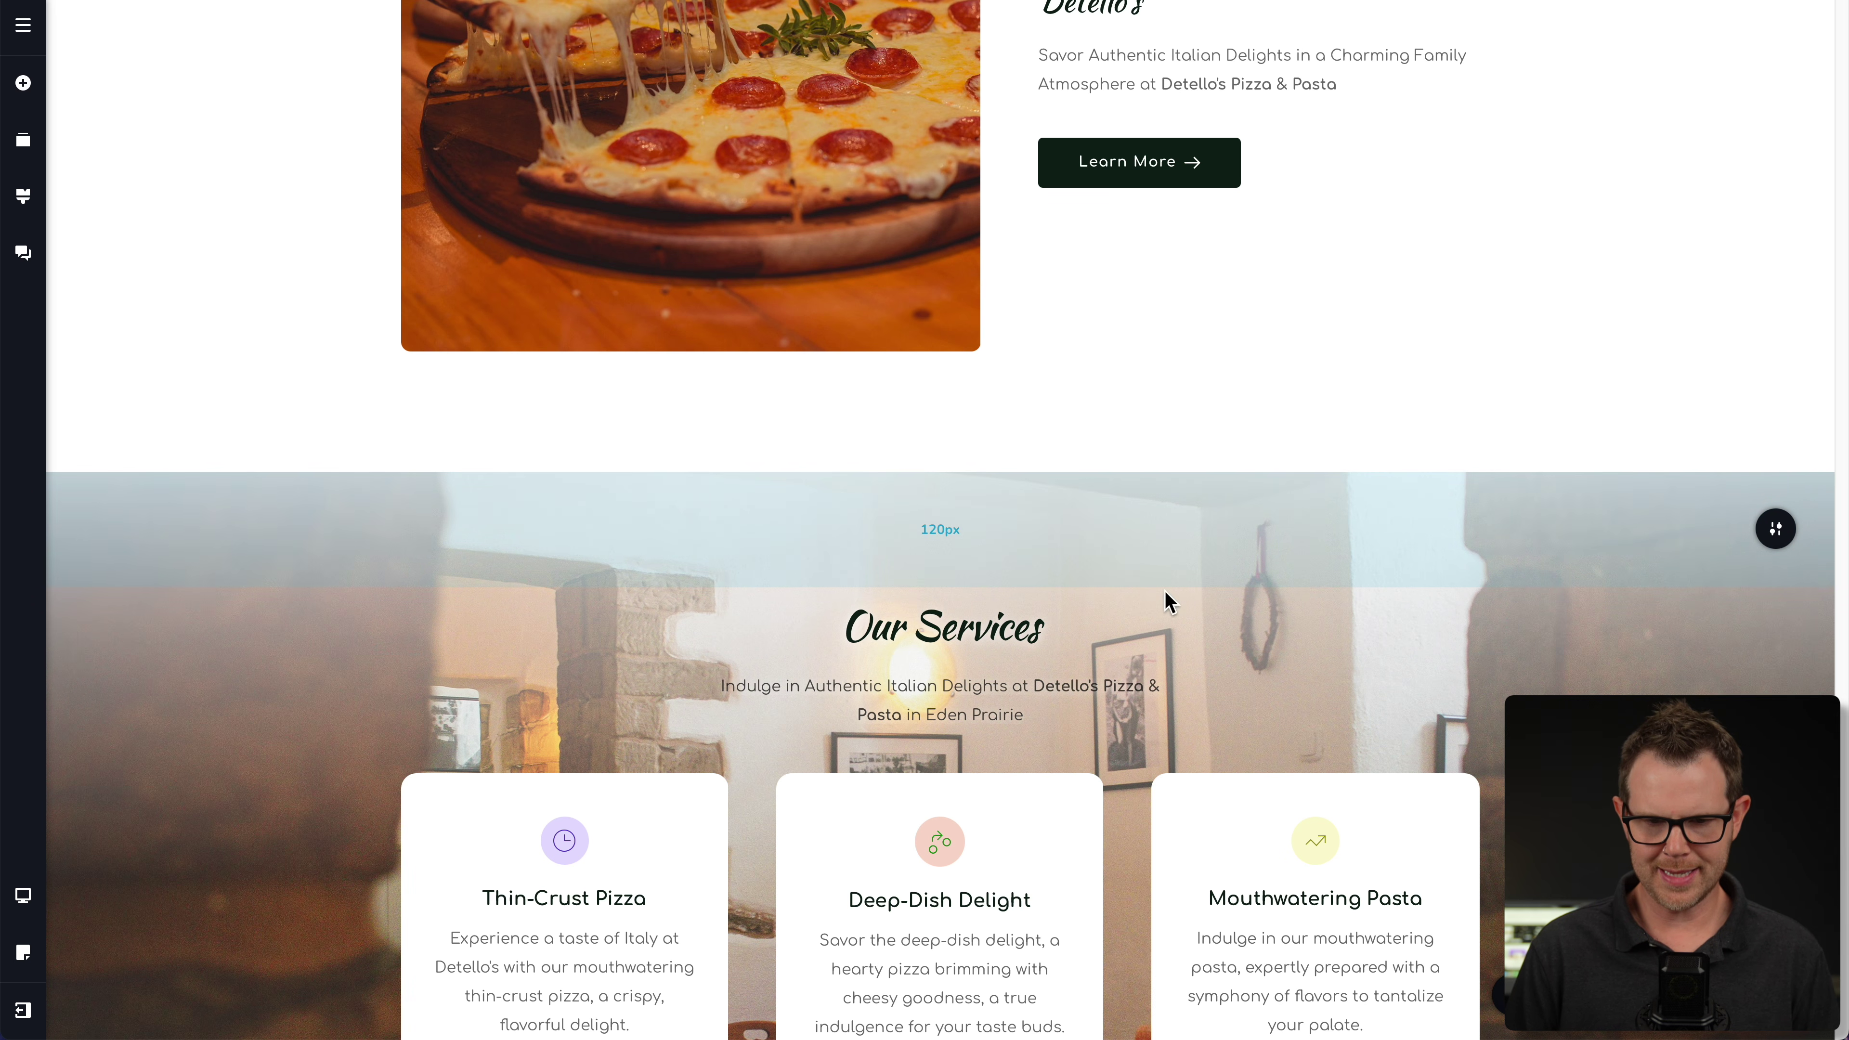
pyautogui.scroll(7, 1176, 631)
pyautogui.scroll(2, 1176, 639)
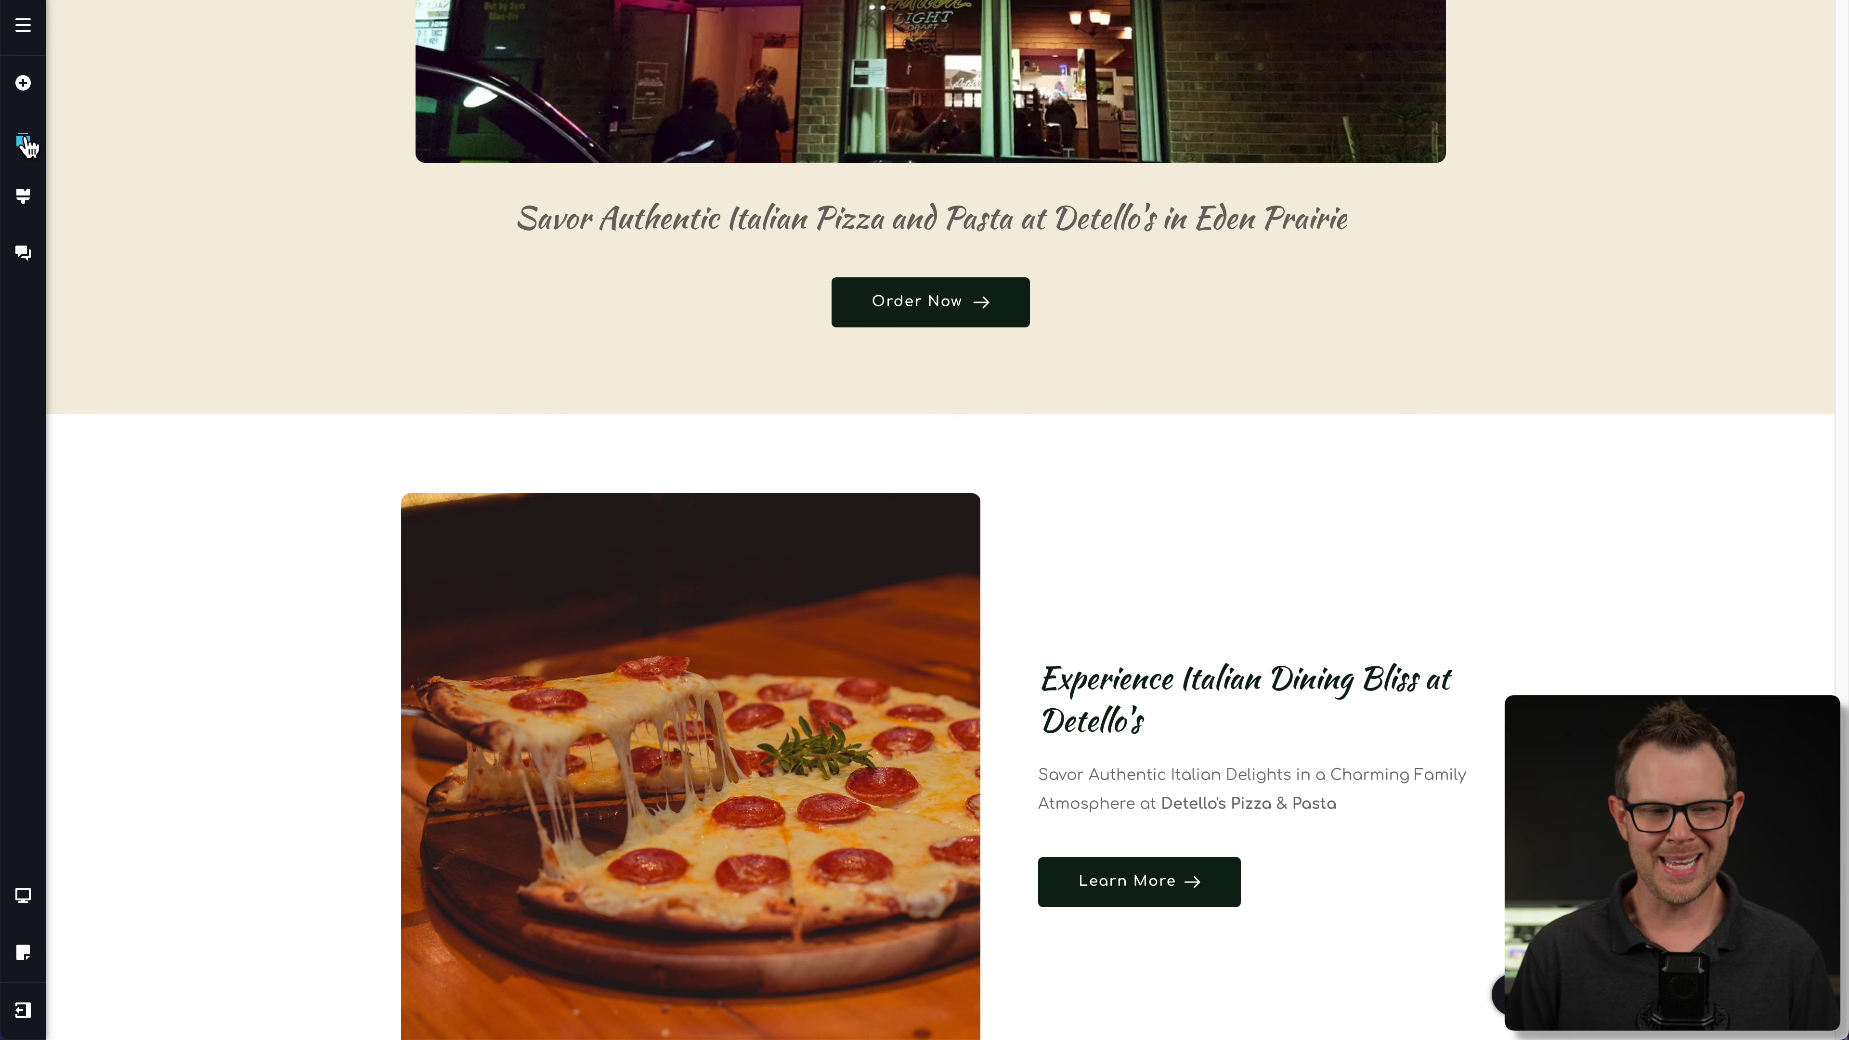
# - Move the Experience Italian Dining section below Our Services in the block reorder list
pyautogui.click(23, 143)
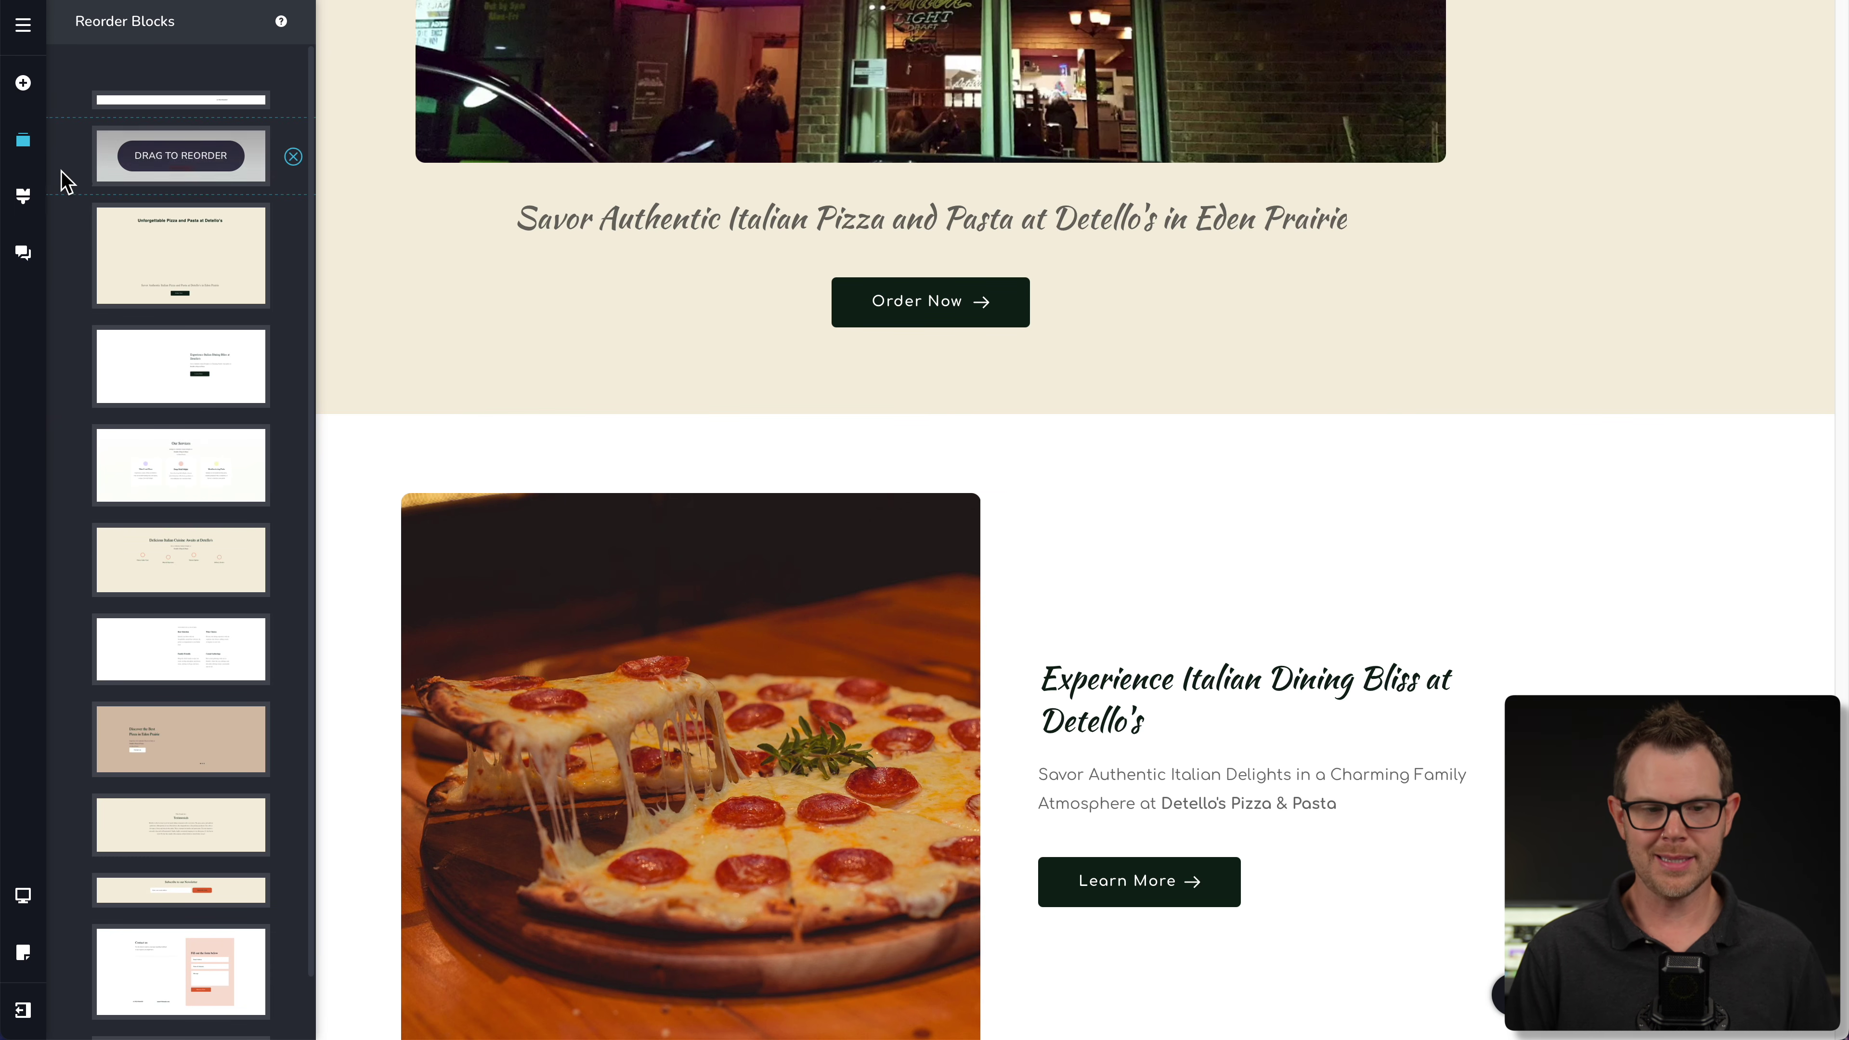
pyautogui.moveTo(169, 335)
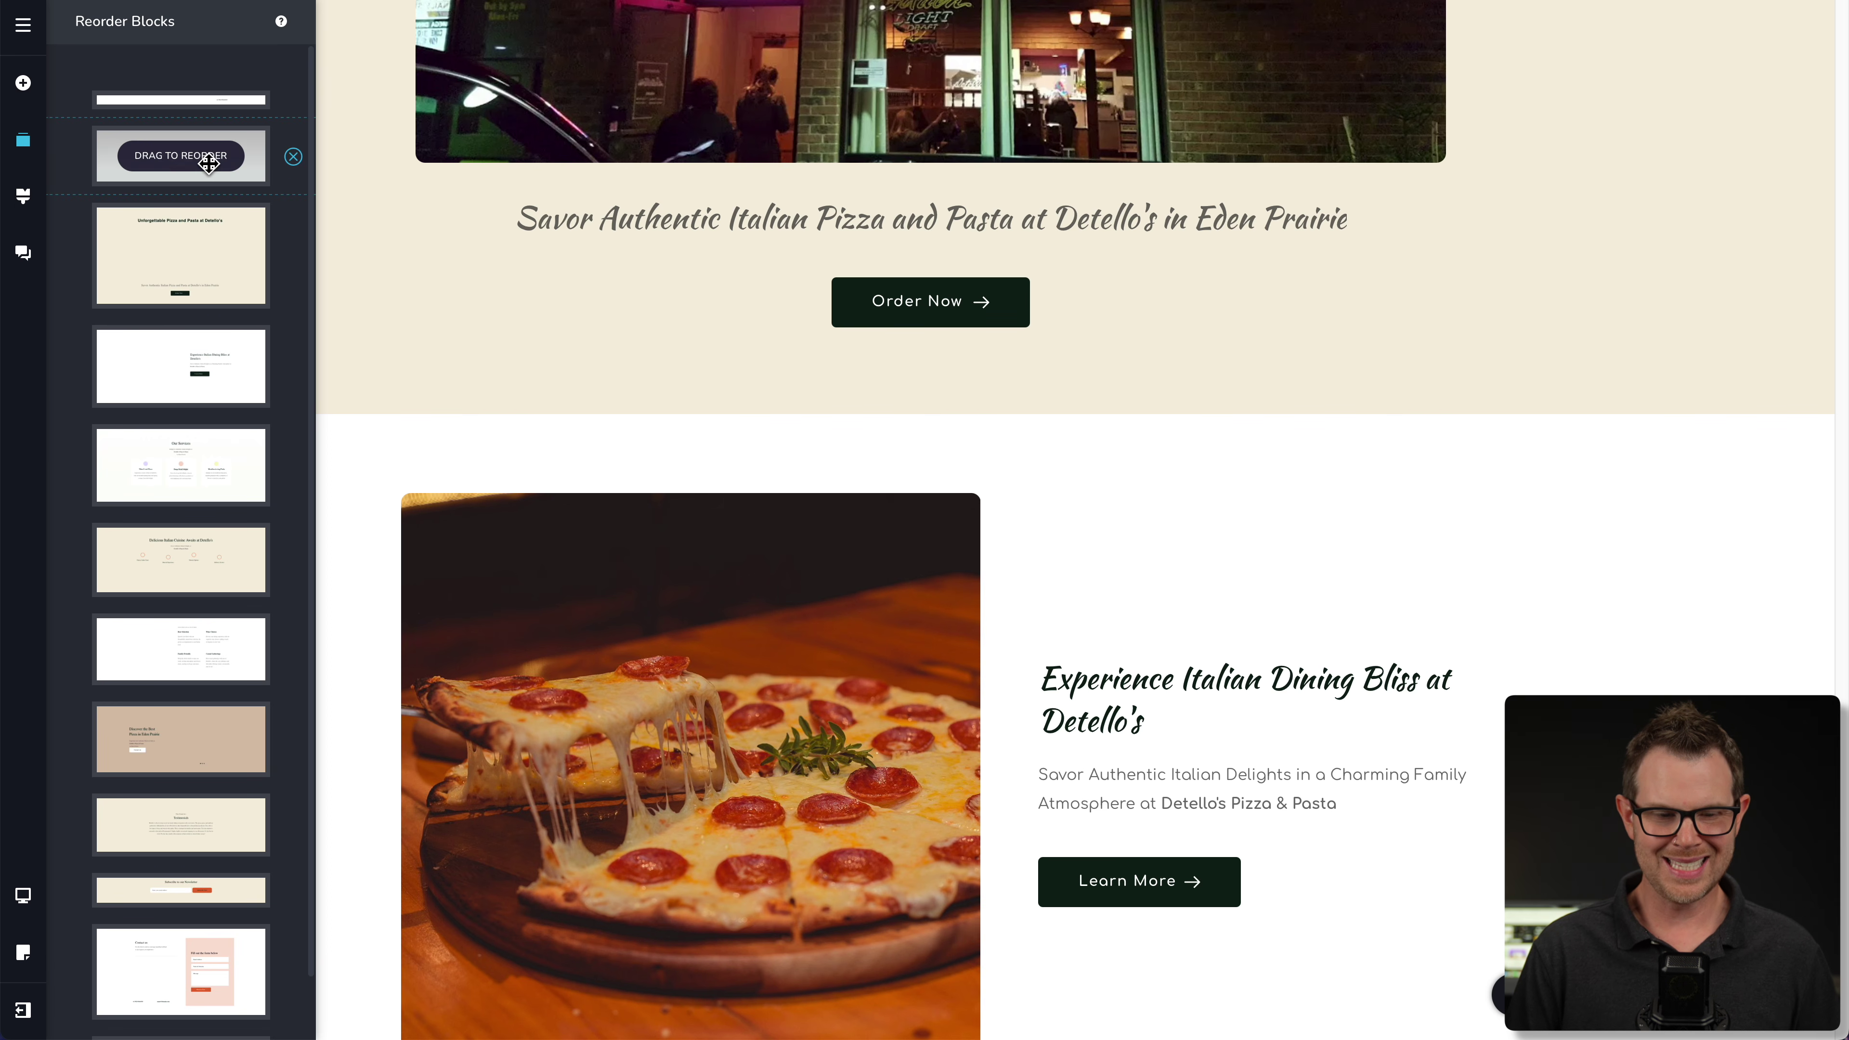
pyautogui.moveTo(206, 283)
pyautogui.moveTo(210, 442)
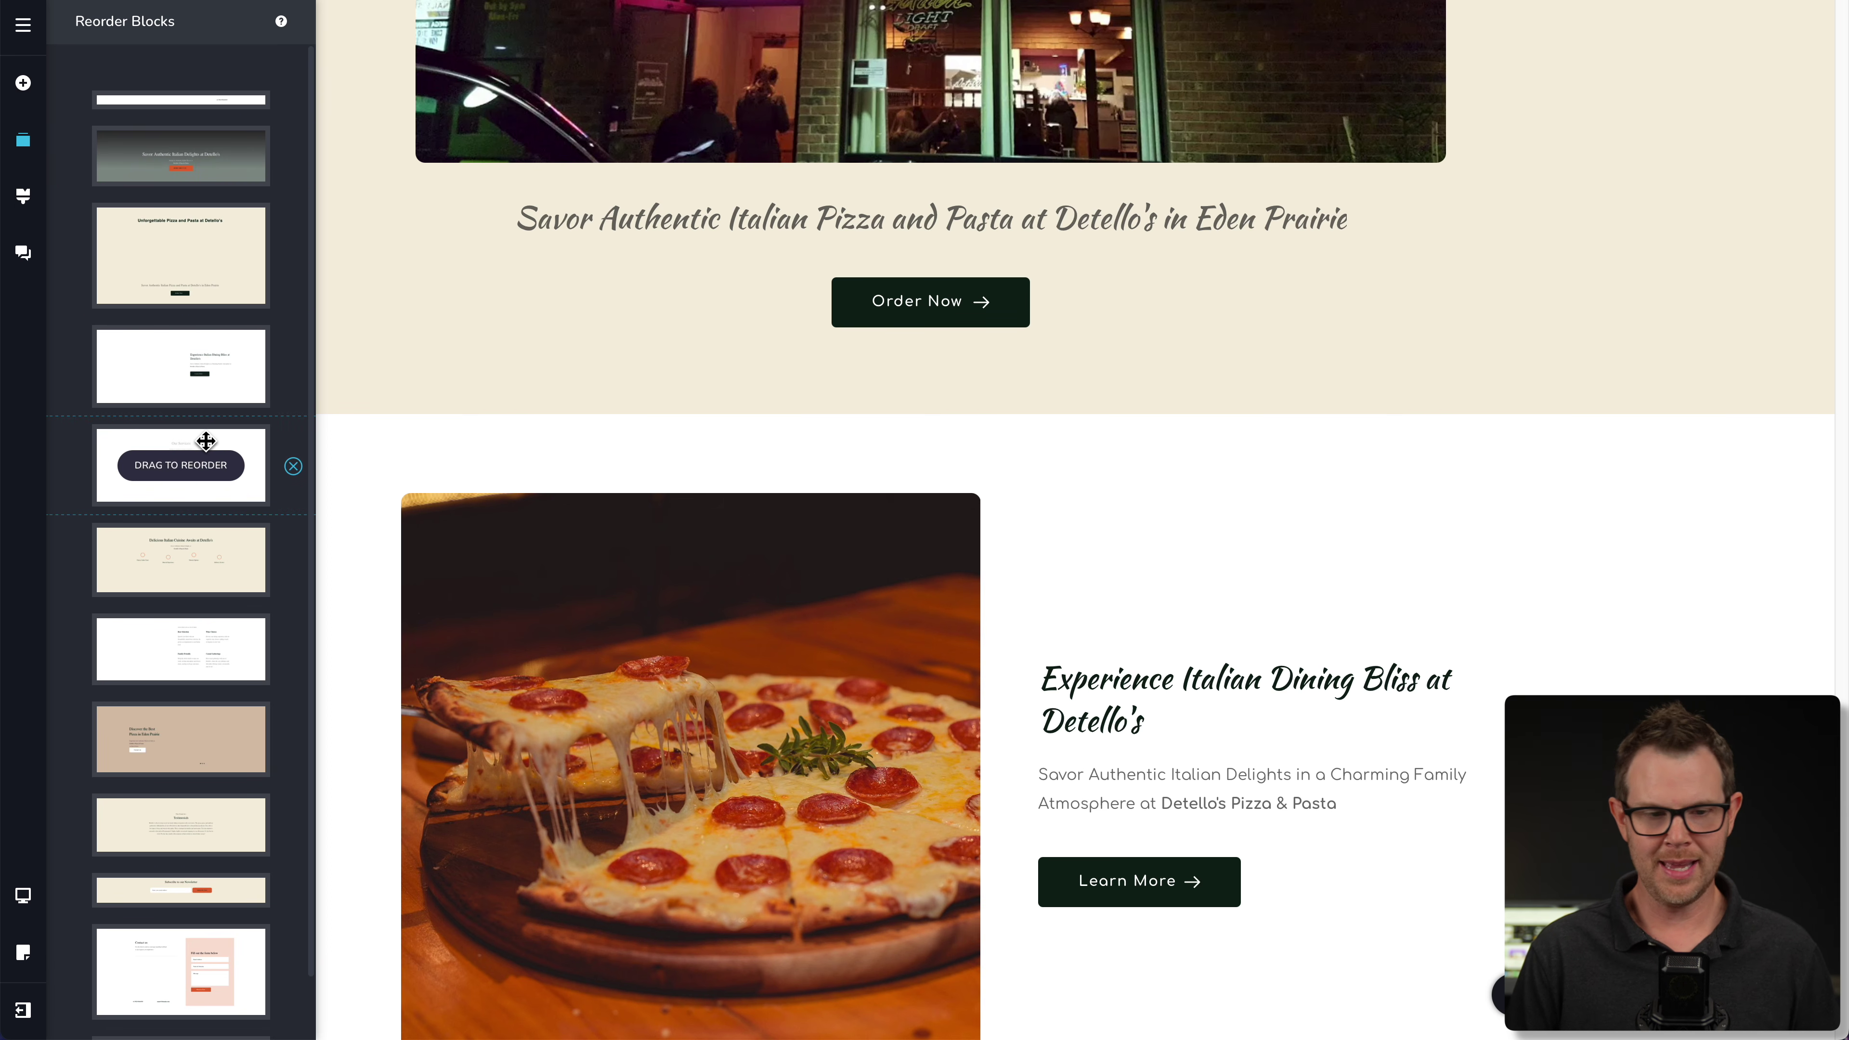
pyautogui.moveTo(109, 96)
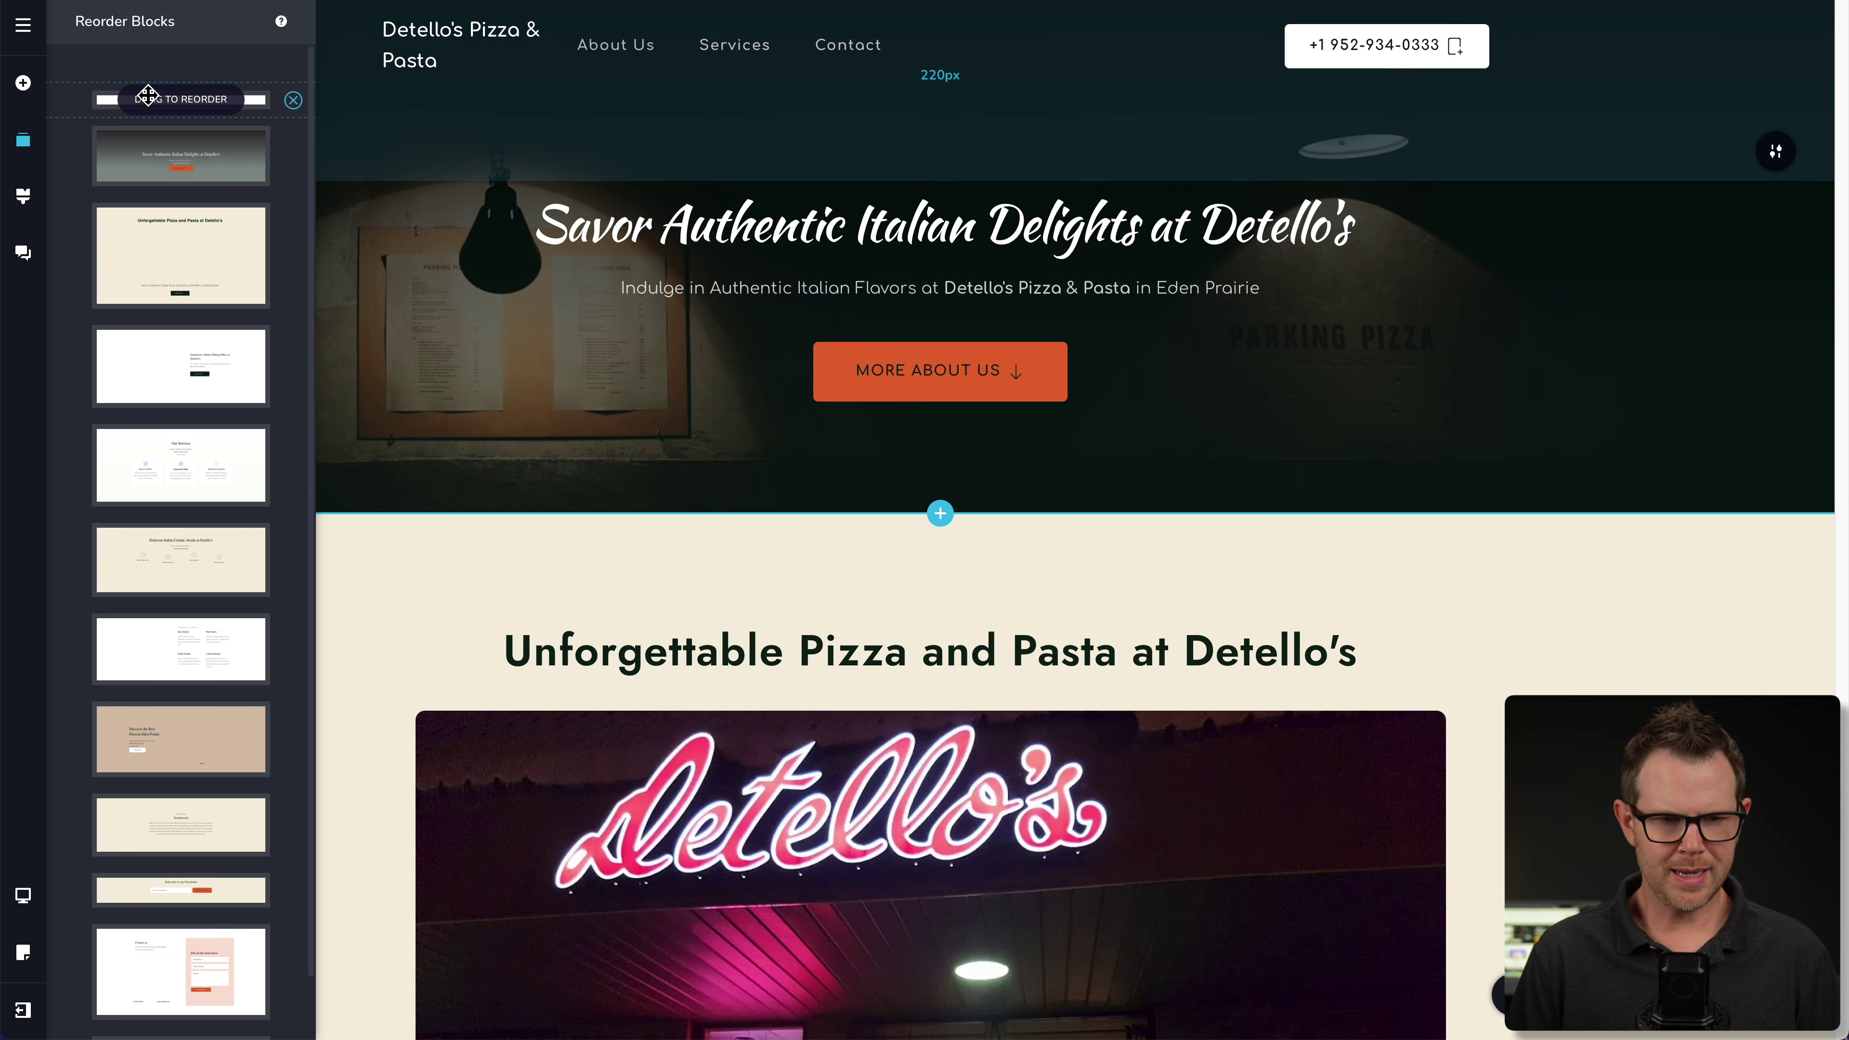
pyautogui.moveTo(182, 154)
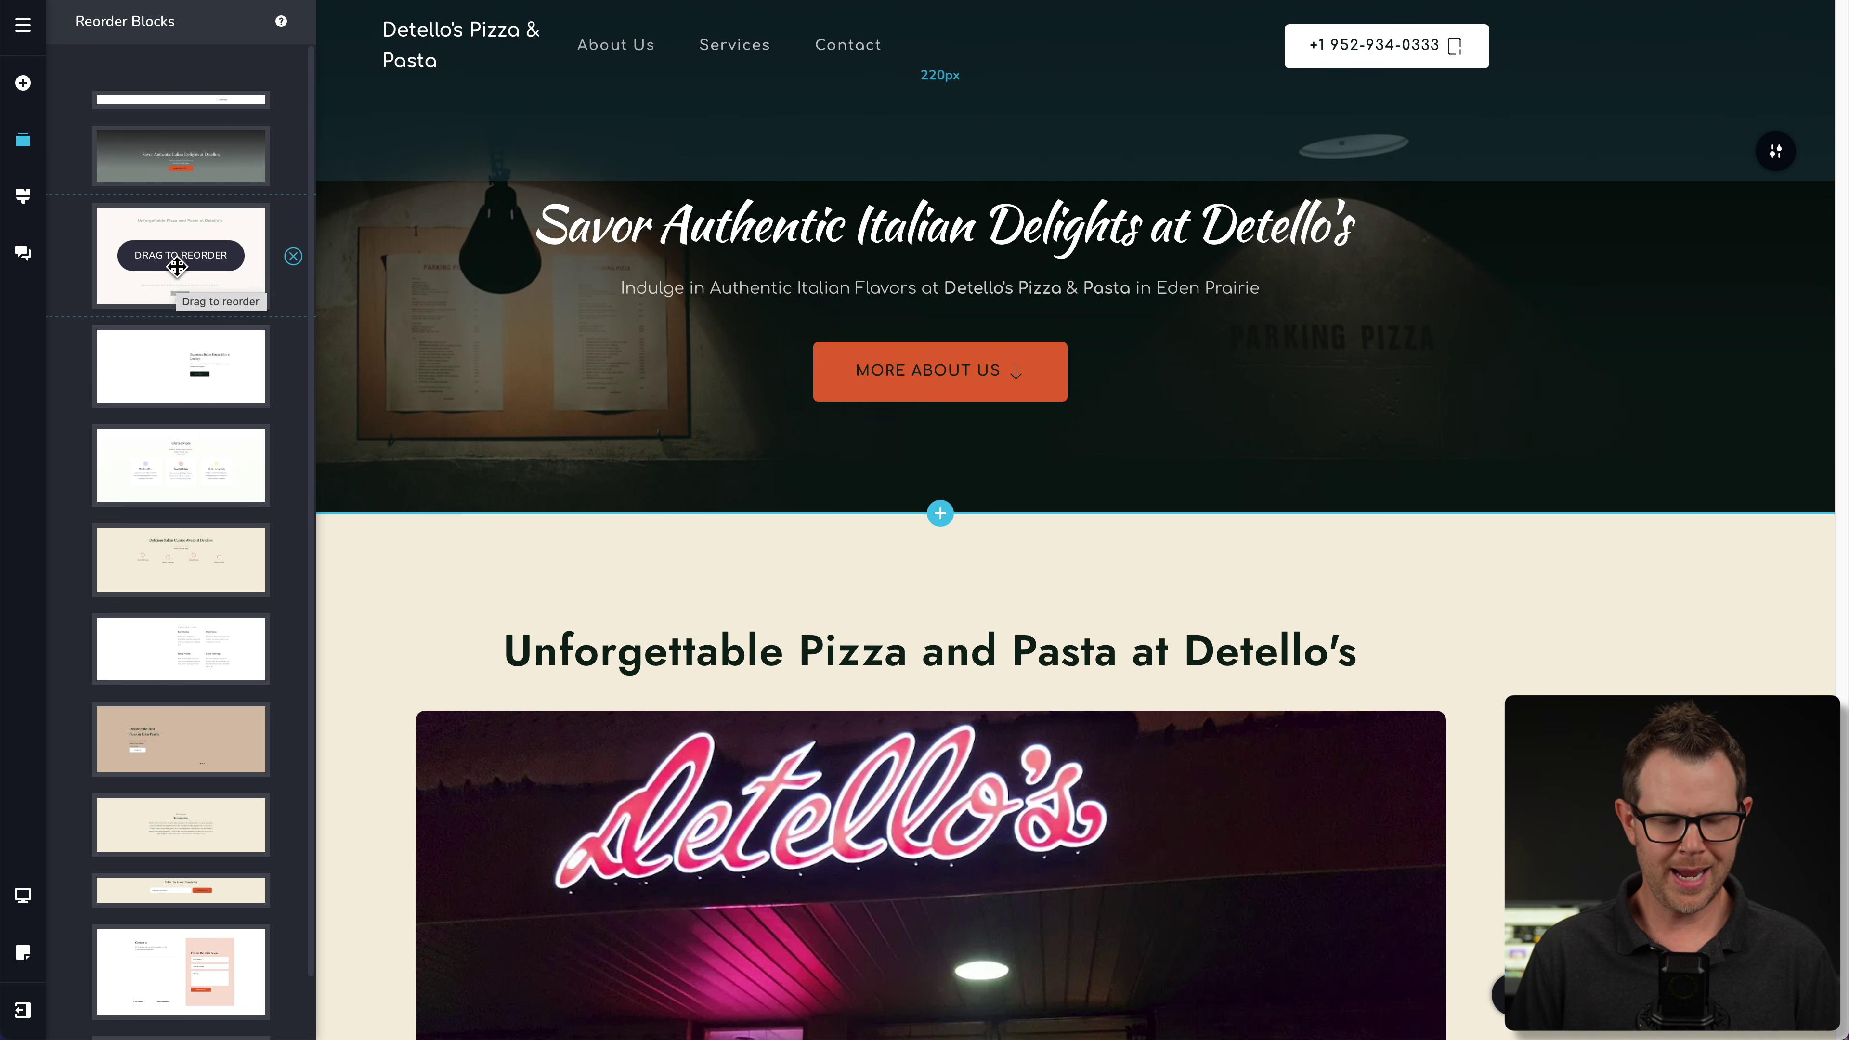
pyautogui.scroll(-1, 205, 188)
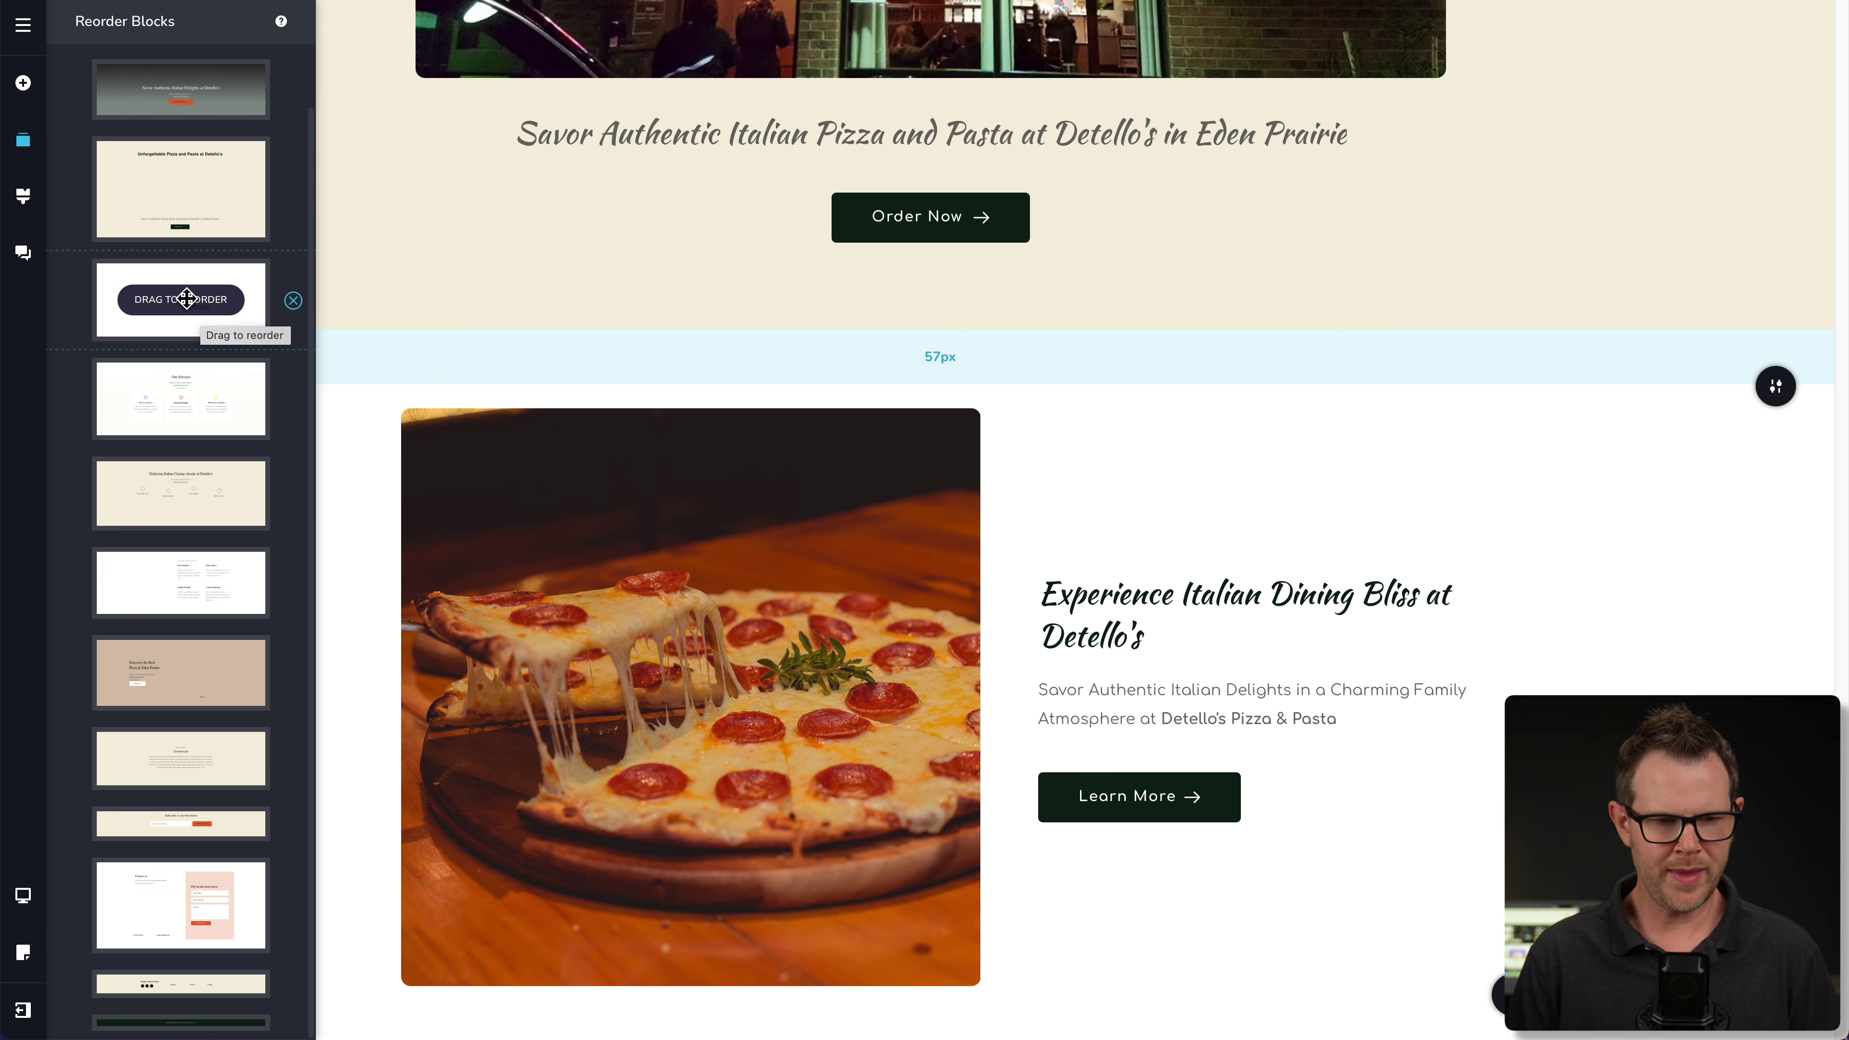
pyautogui.moveTo(186, 298); pyautogui.dragTo(189, 399)
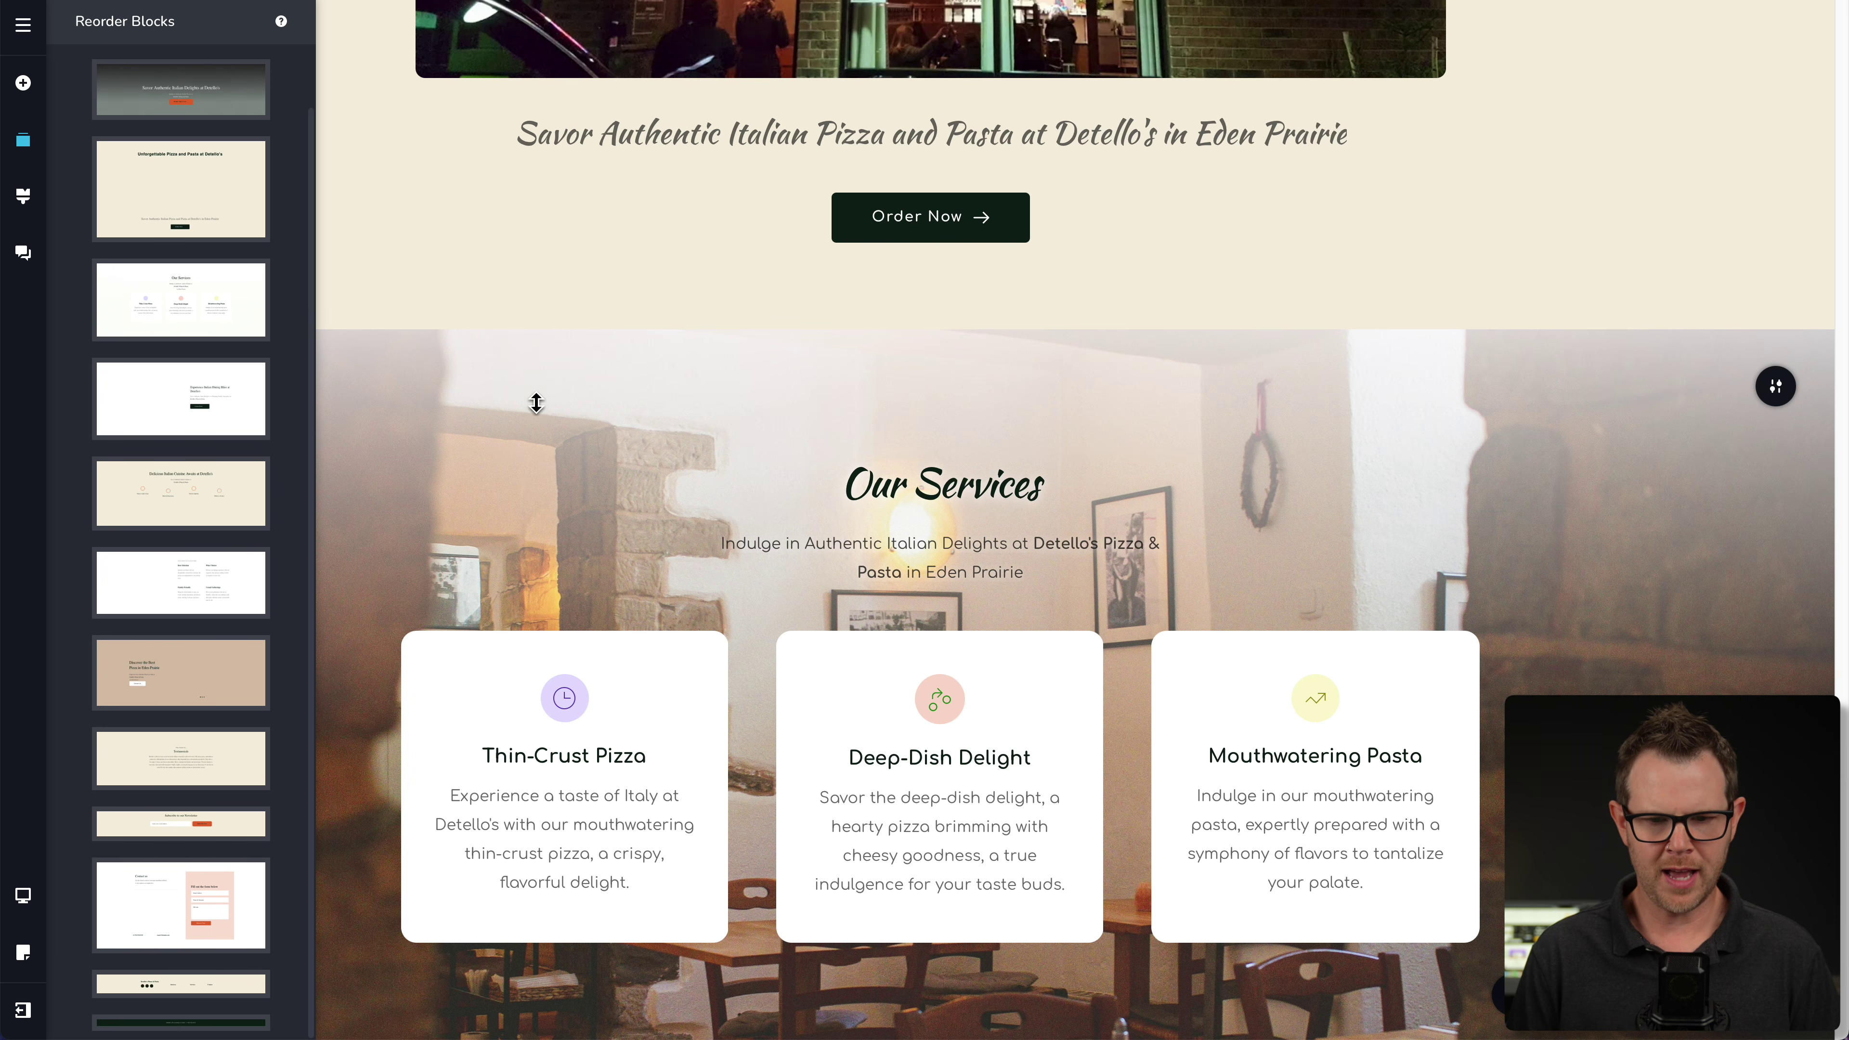
# - Increase the Our Services section's top padding to 159px
pyautogui.moveTo(885, 427)
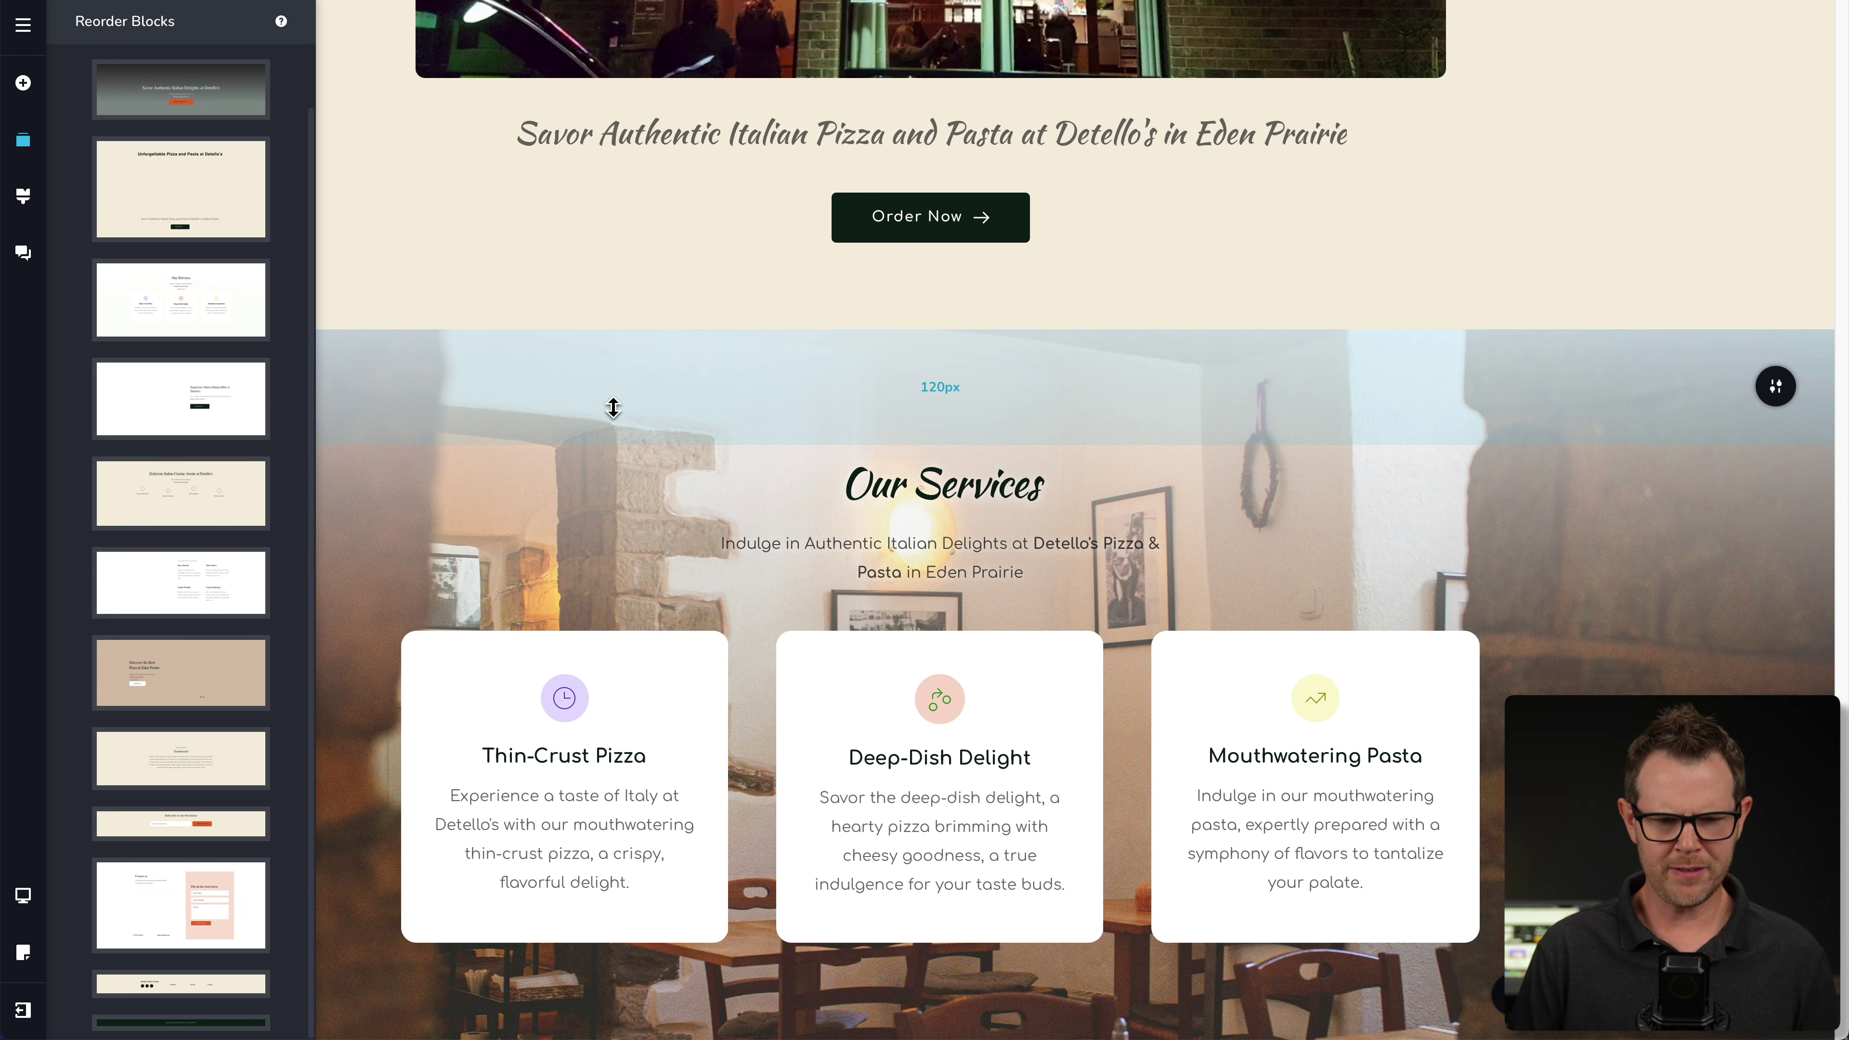
pyautogui.click(1051, 398)
pyautogui.moveTo(1050, 396); pyautogui.dragTo(1052, 436)
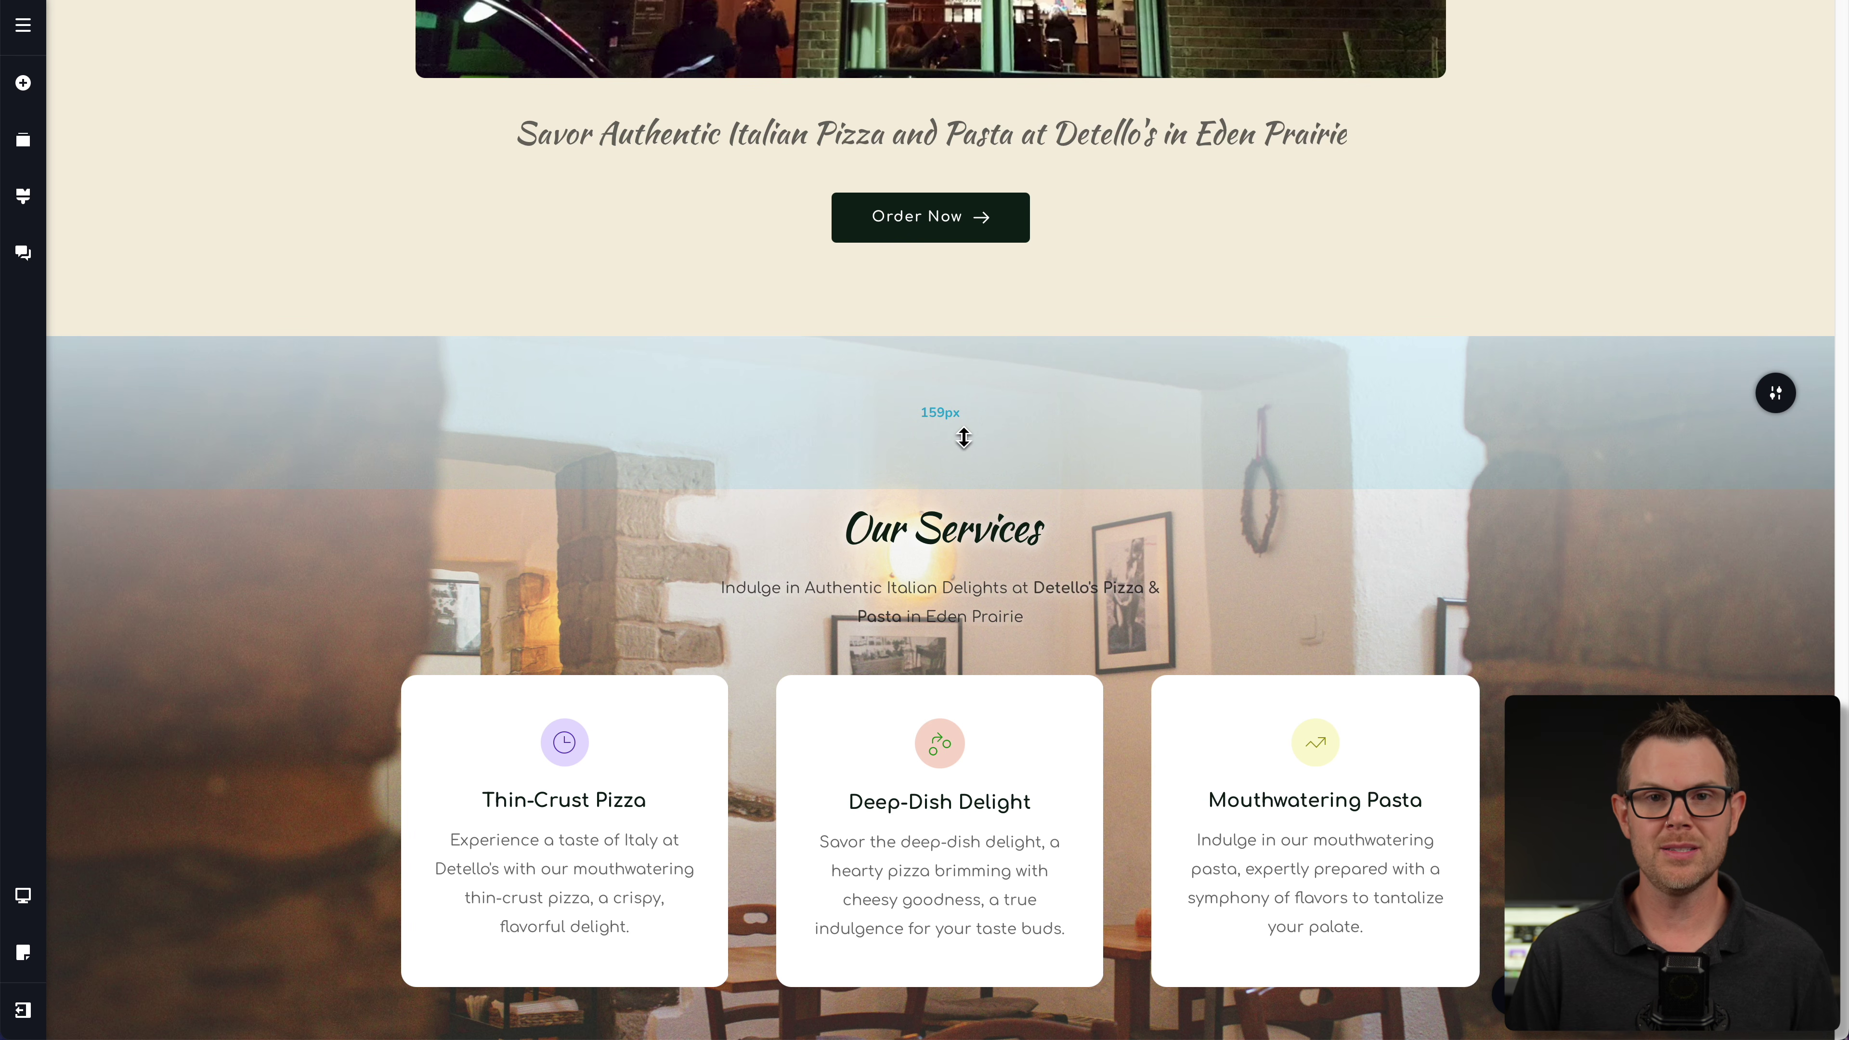
# - Insert the 'mate' features block with the bottle photo from Blocks > Features
pyautogui.click(939, 336)
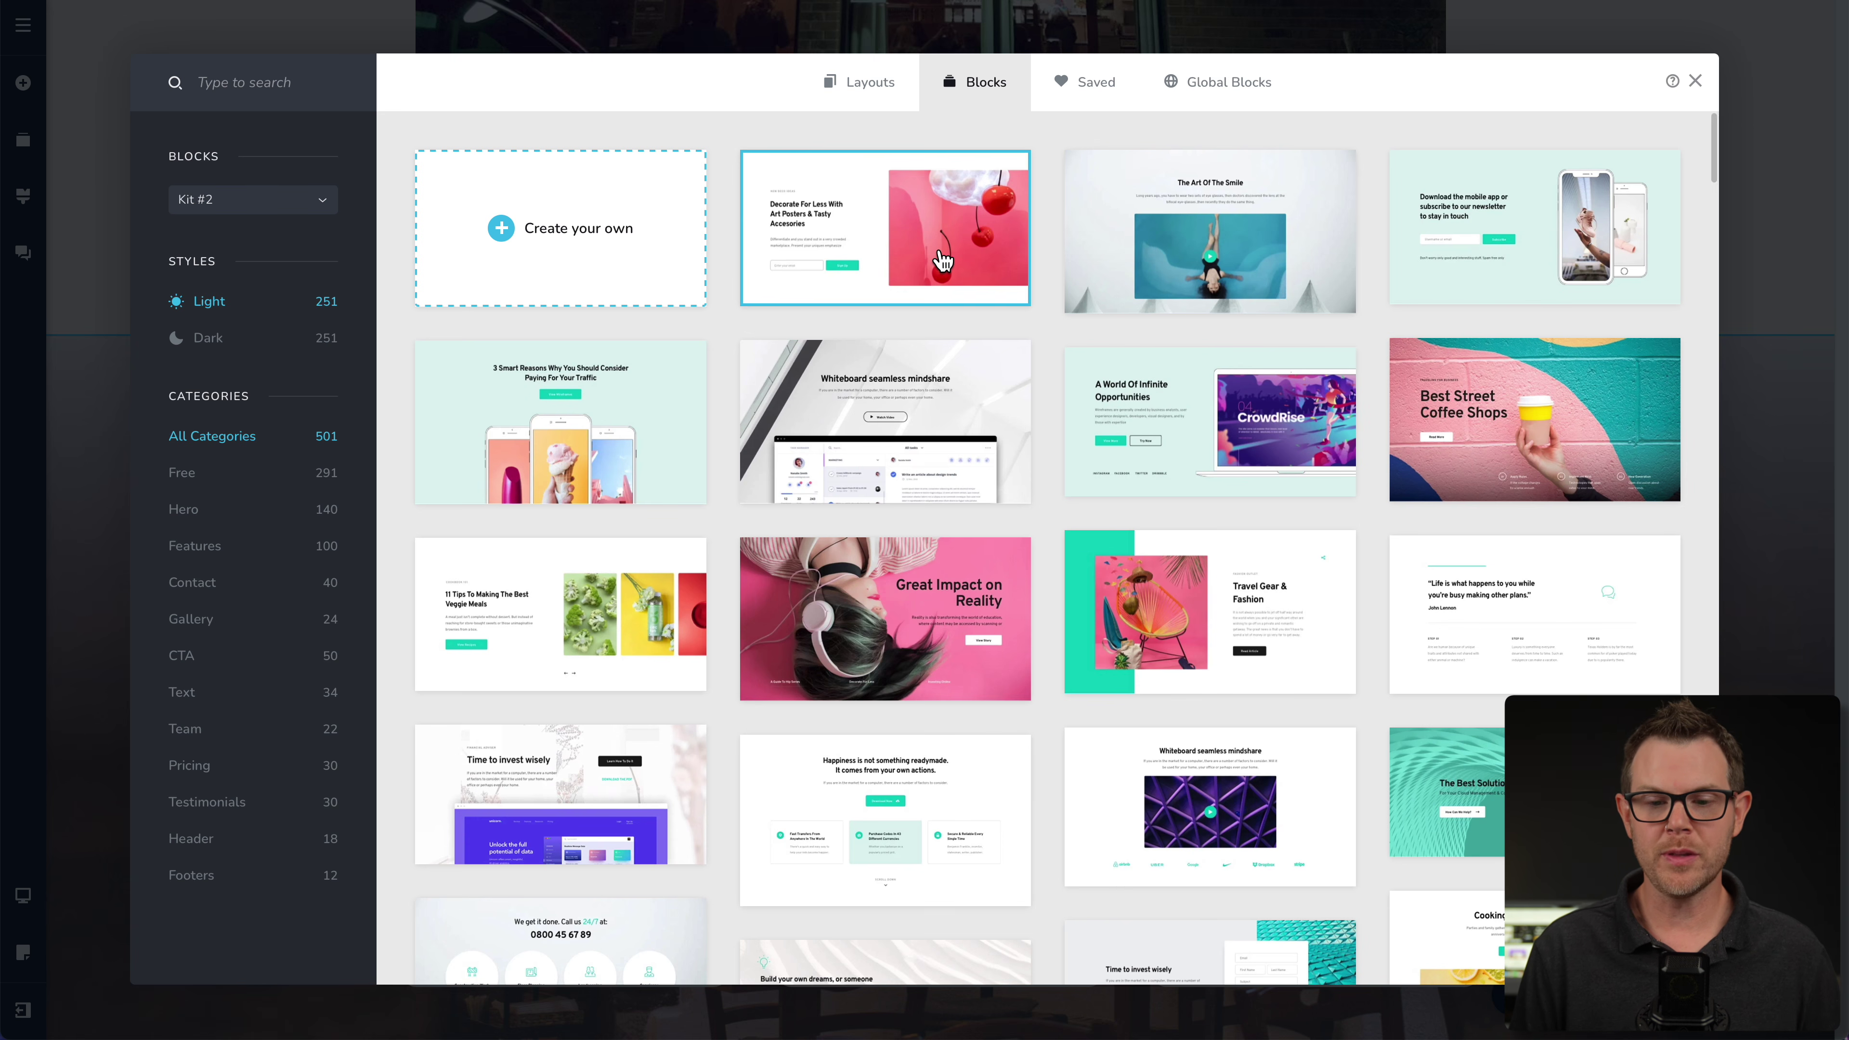
pyautogui.scroll(-6, 1020, 425)
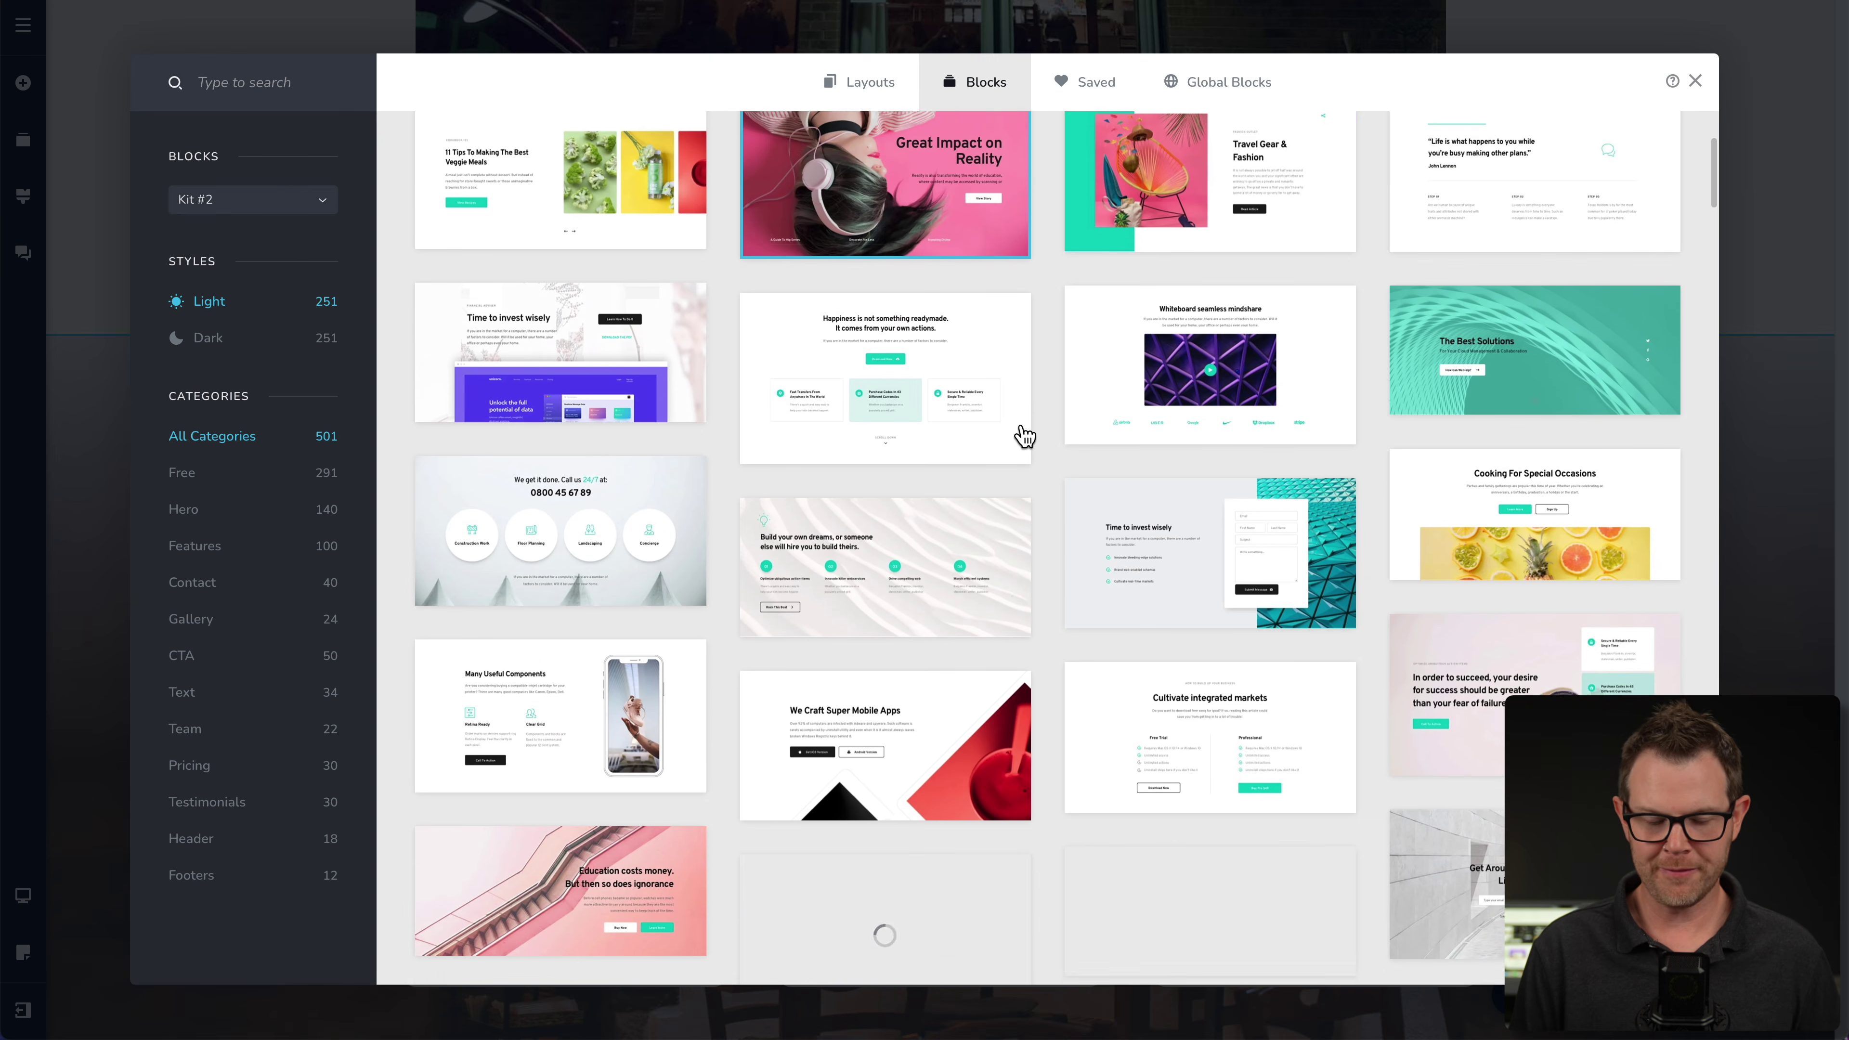
pyautogui.scroll(-7, 1025, 435)
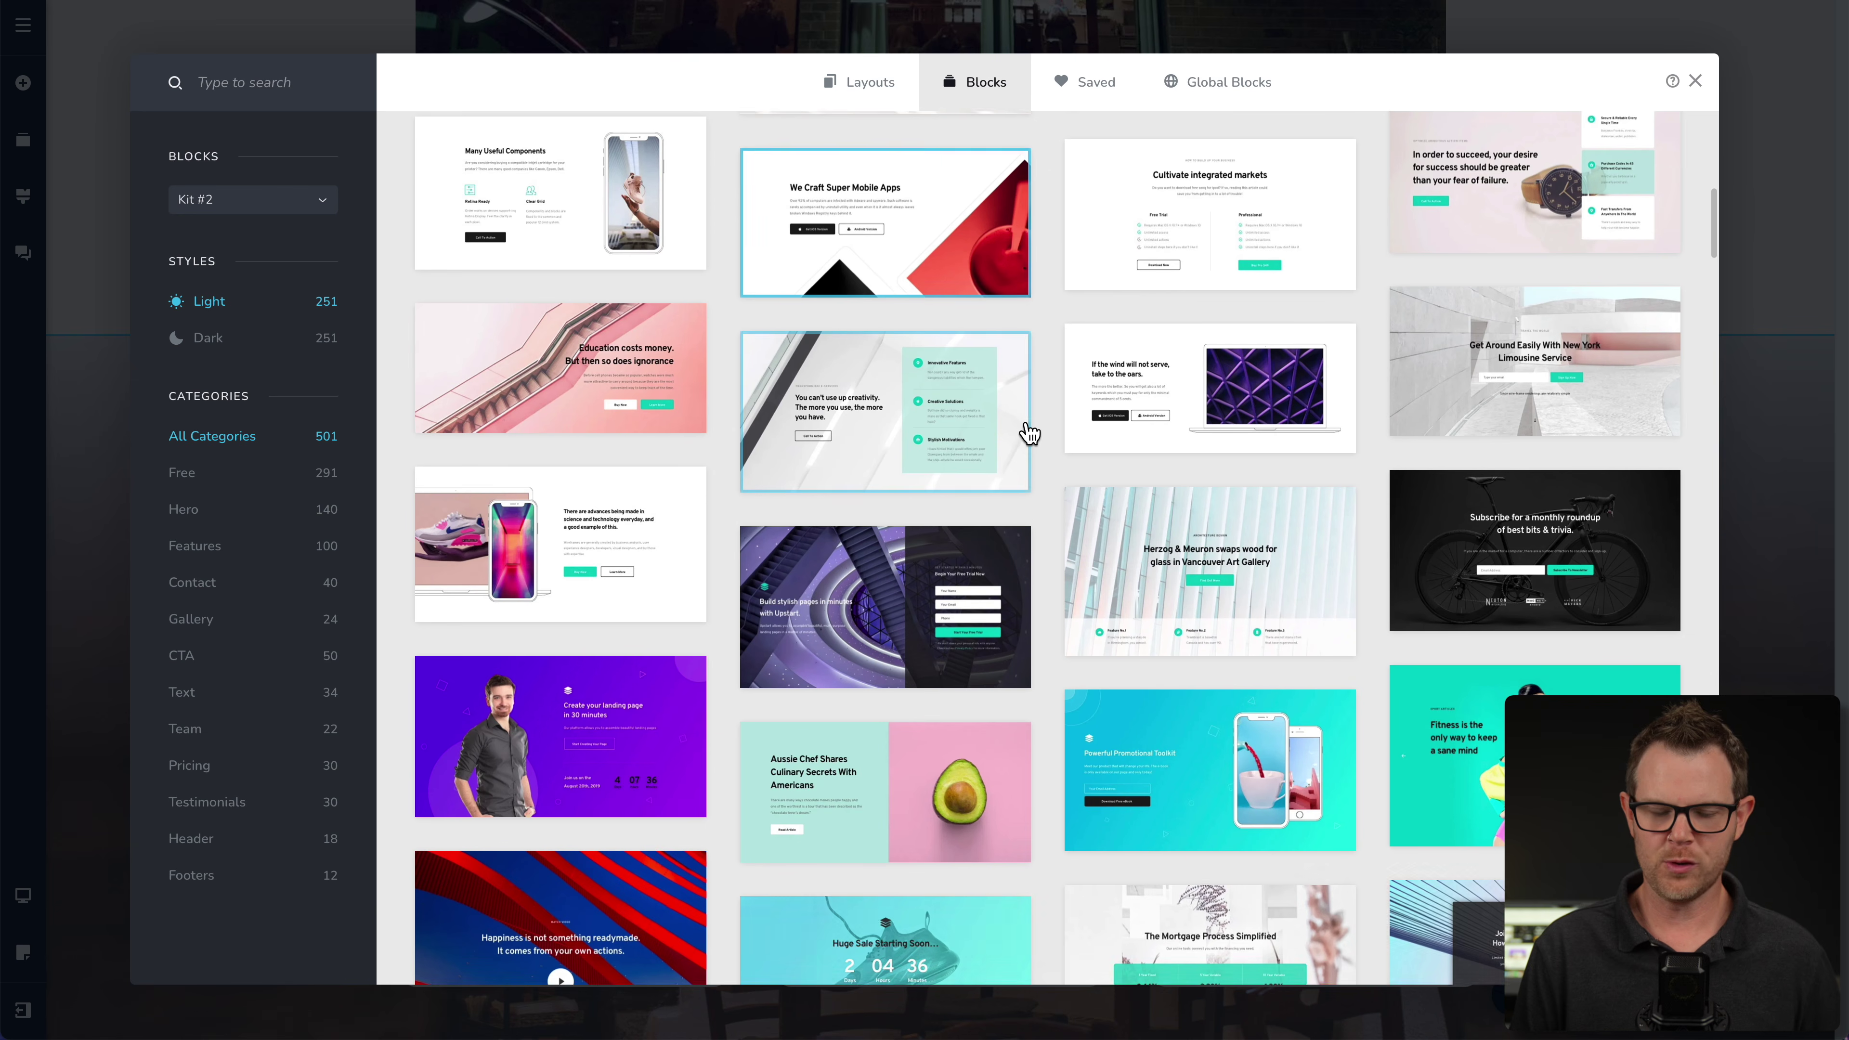
pyautogui.scroll(-4, 1028, 433)
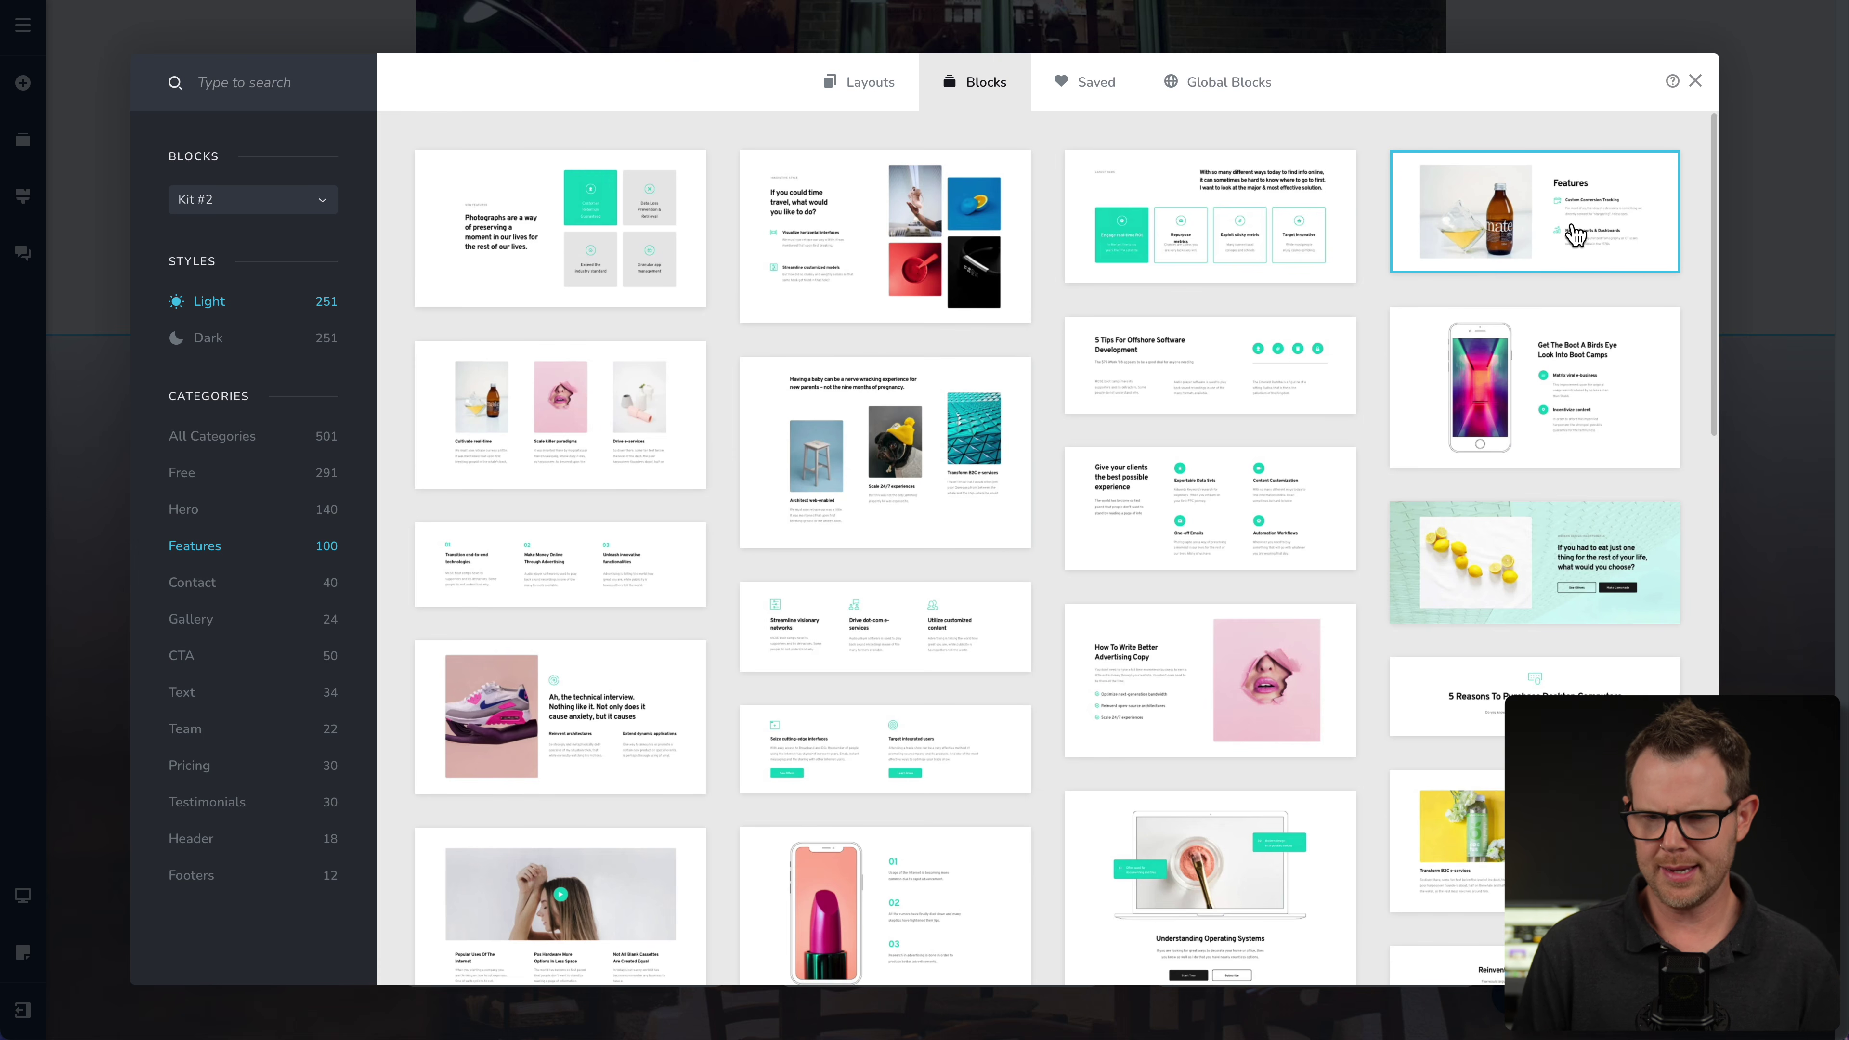
pyautogui.click(1527, 234)
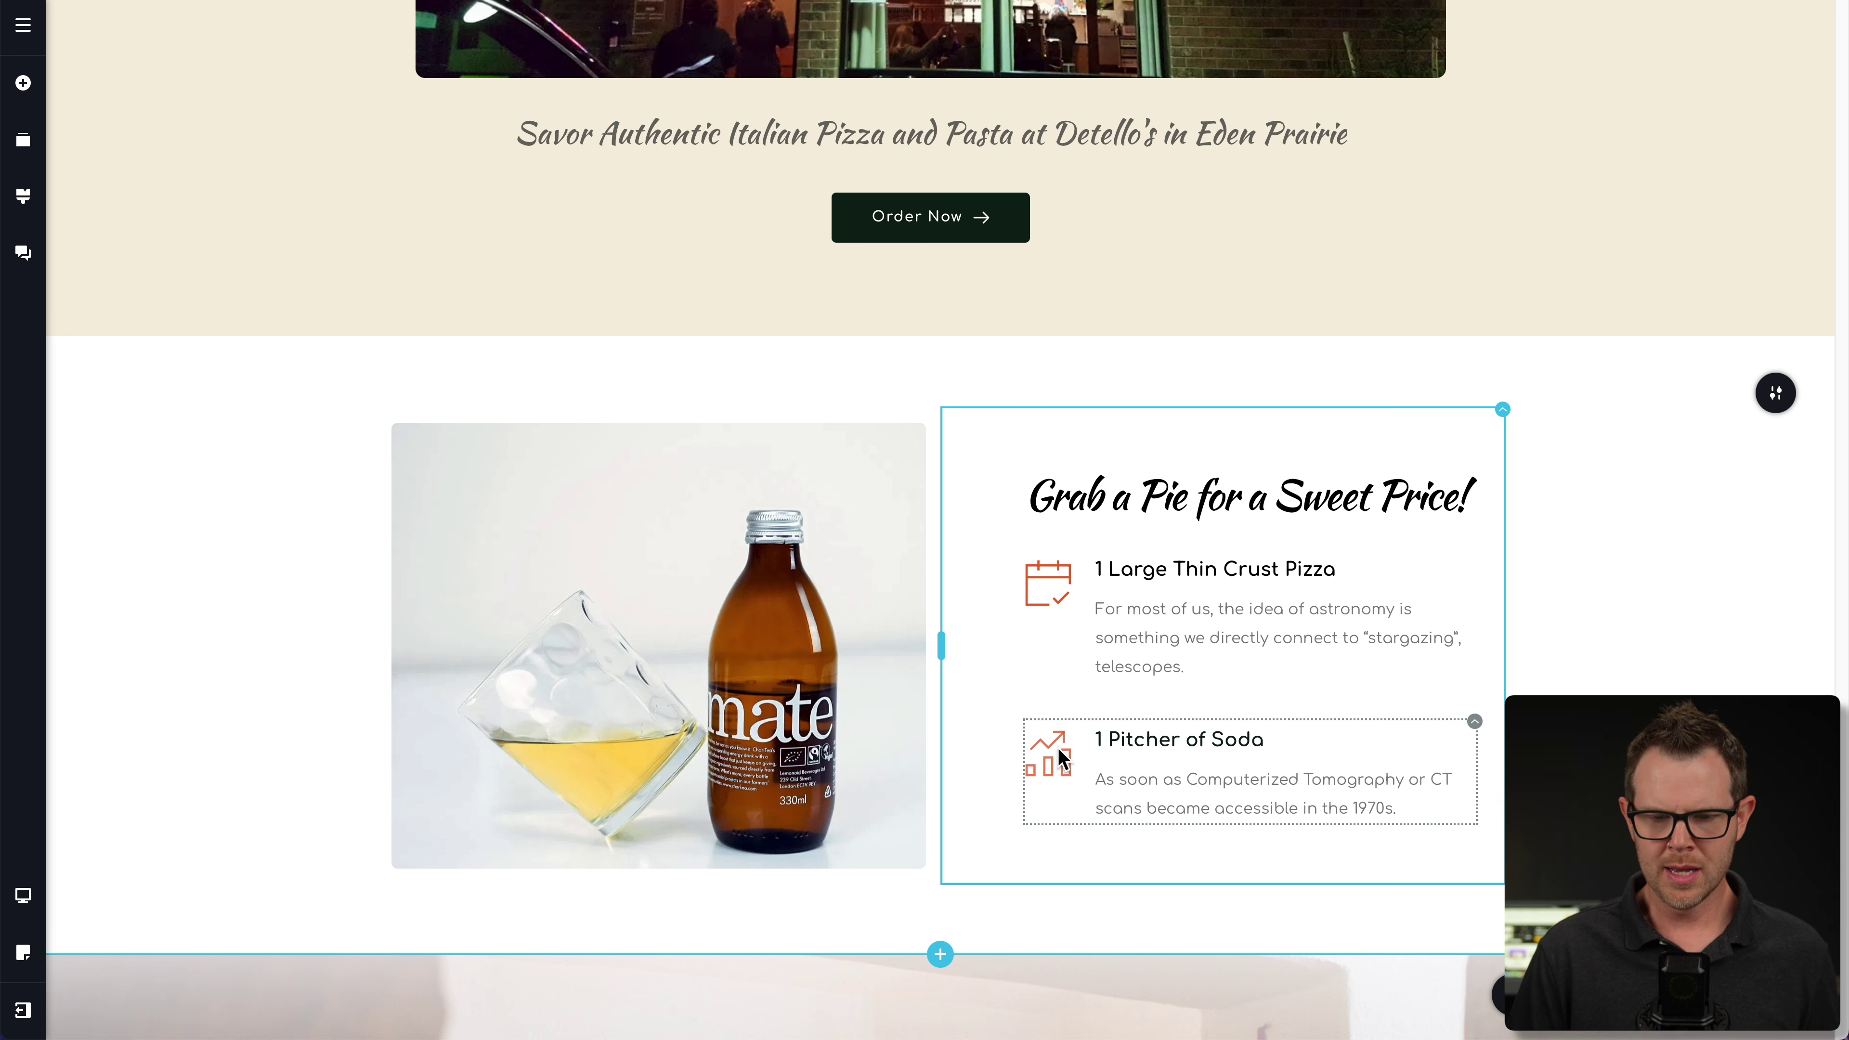
# - Replace the pizza item's calendar icon with a pizza slice and the soda item's icon with a drink cup
pyautogui.click(1046, 580)
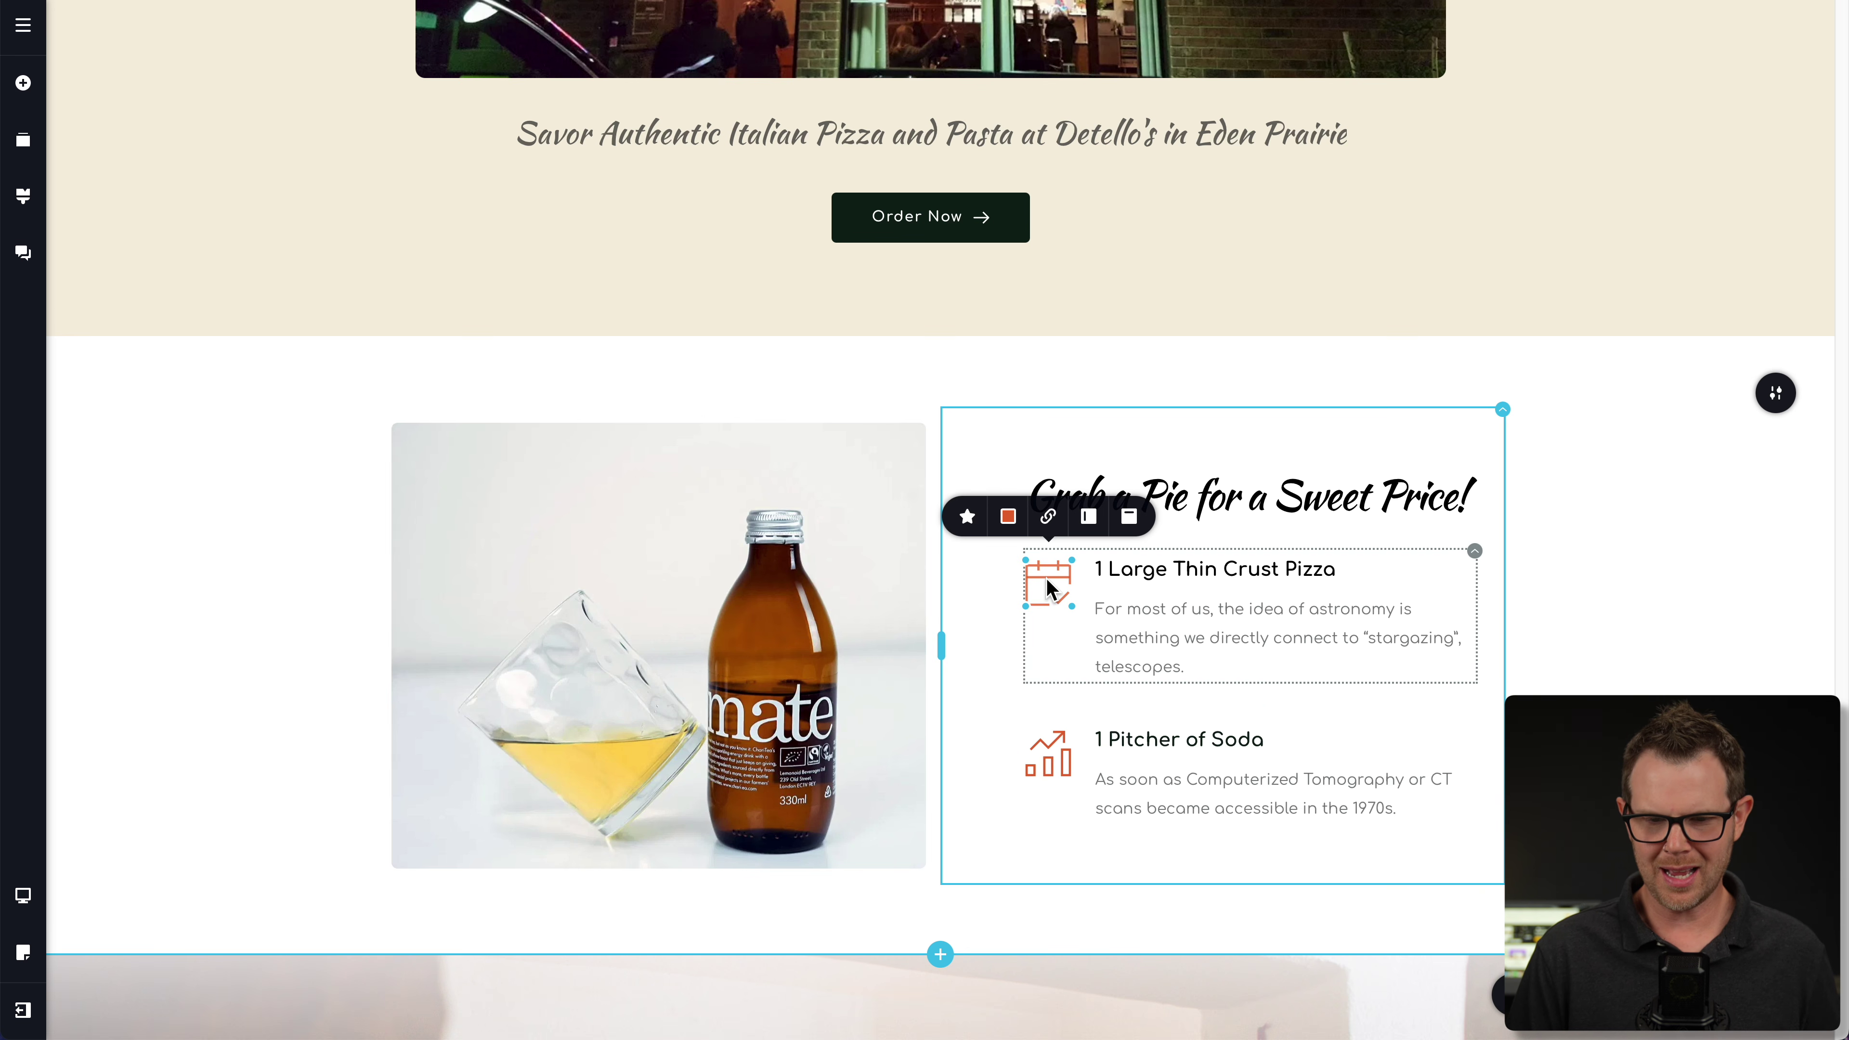
pyautogui.click(968, 518)
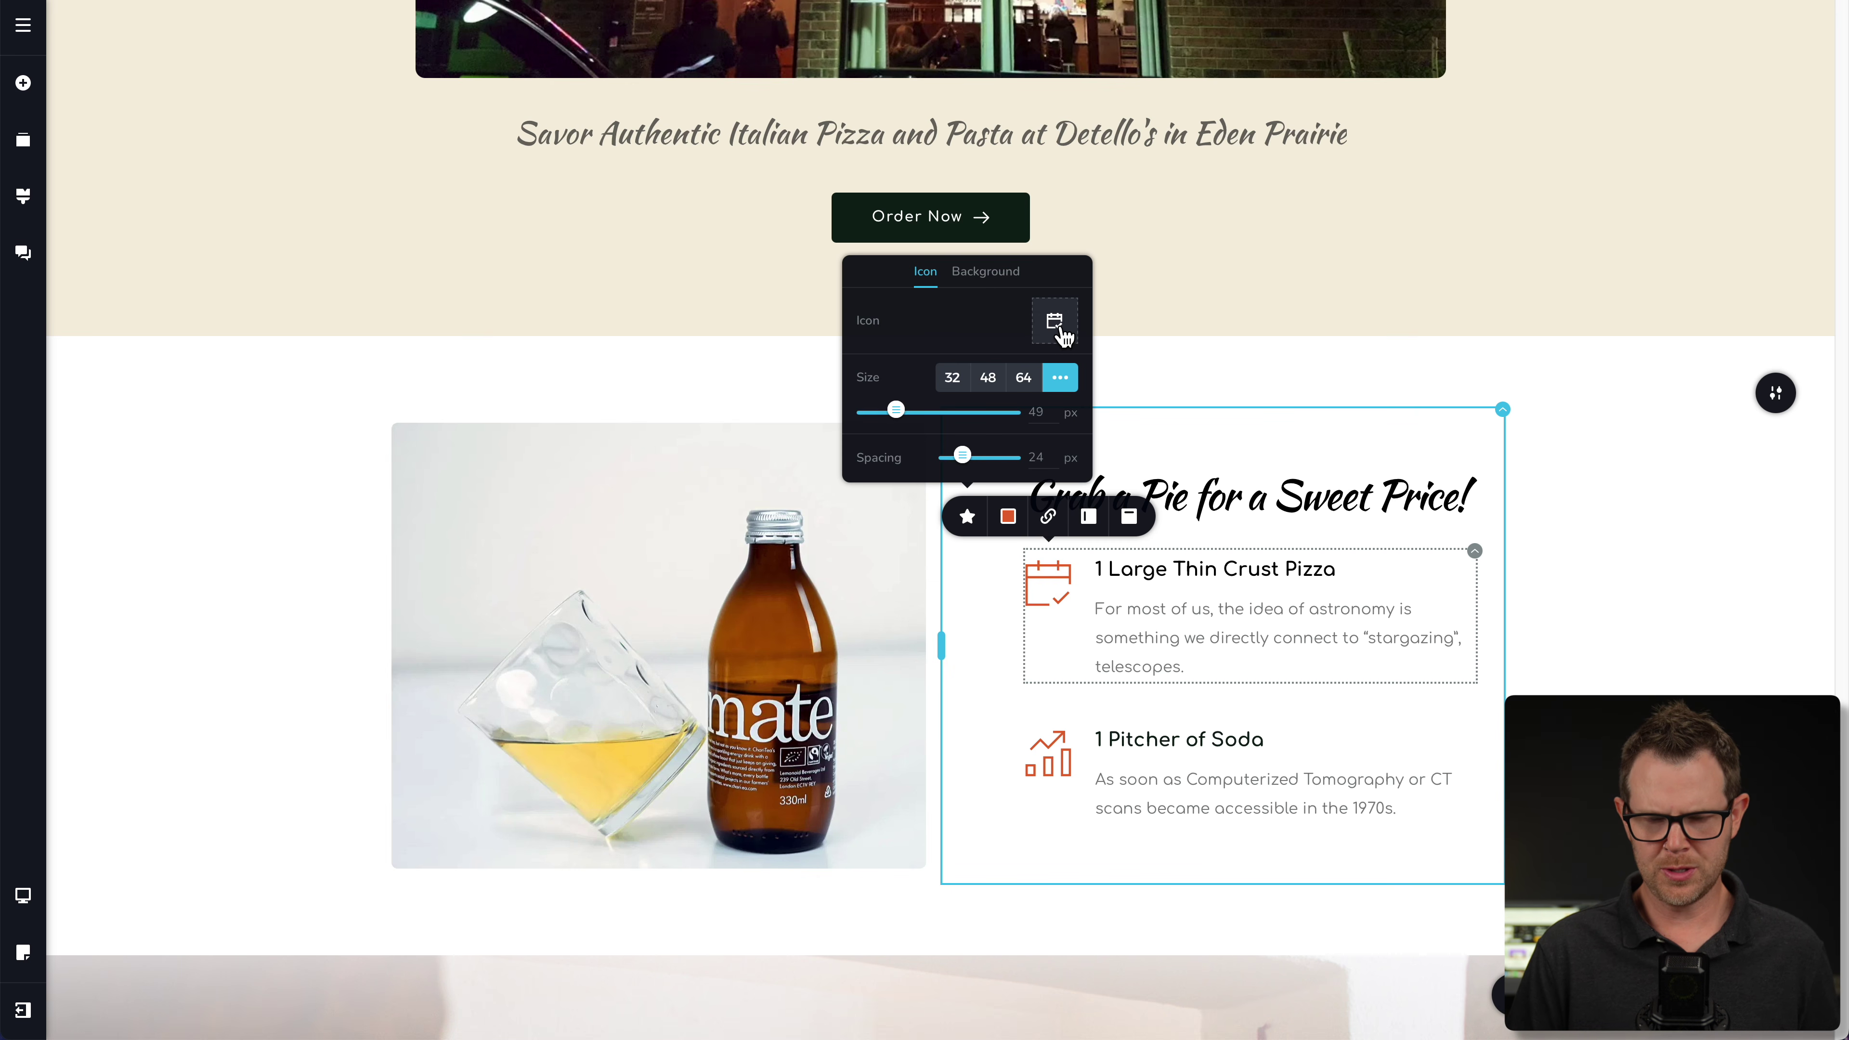
pyautogui.click(1057, 324)
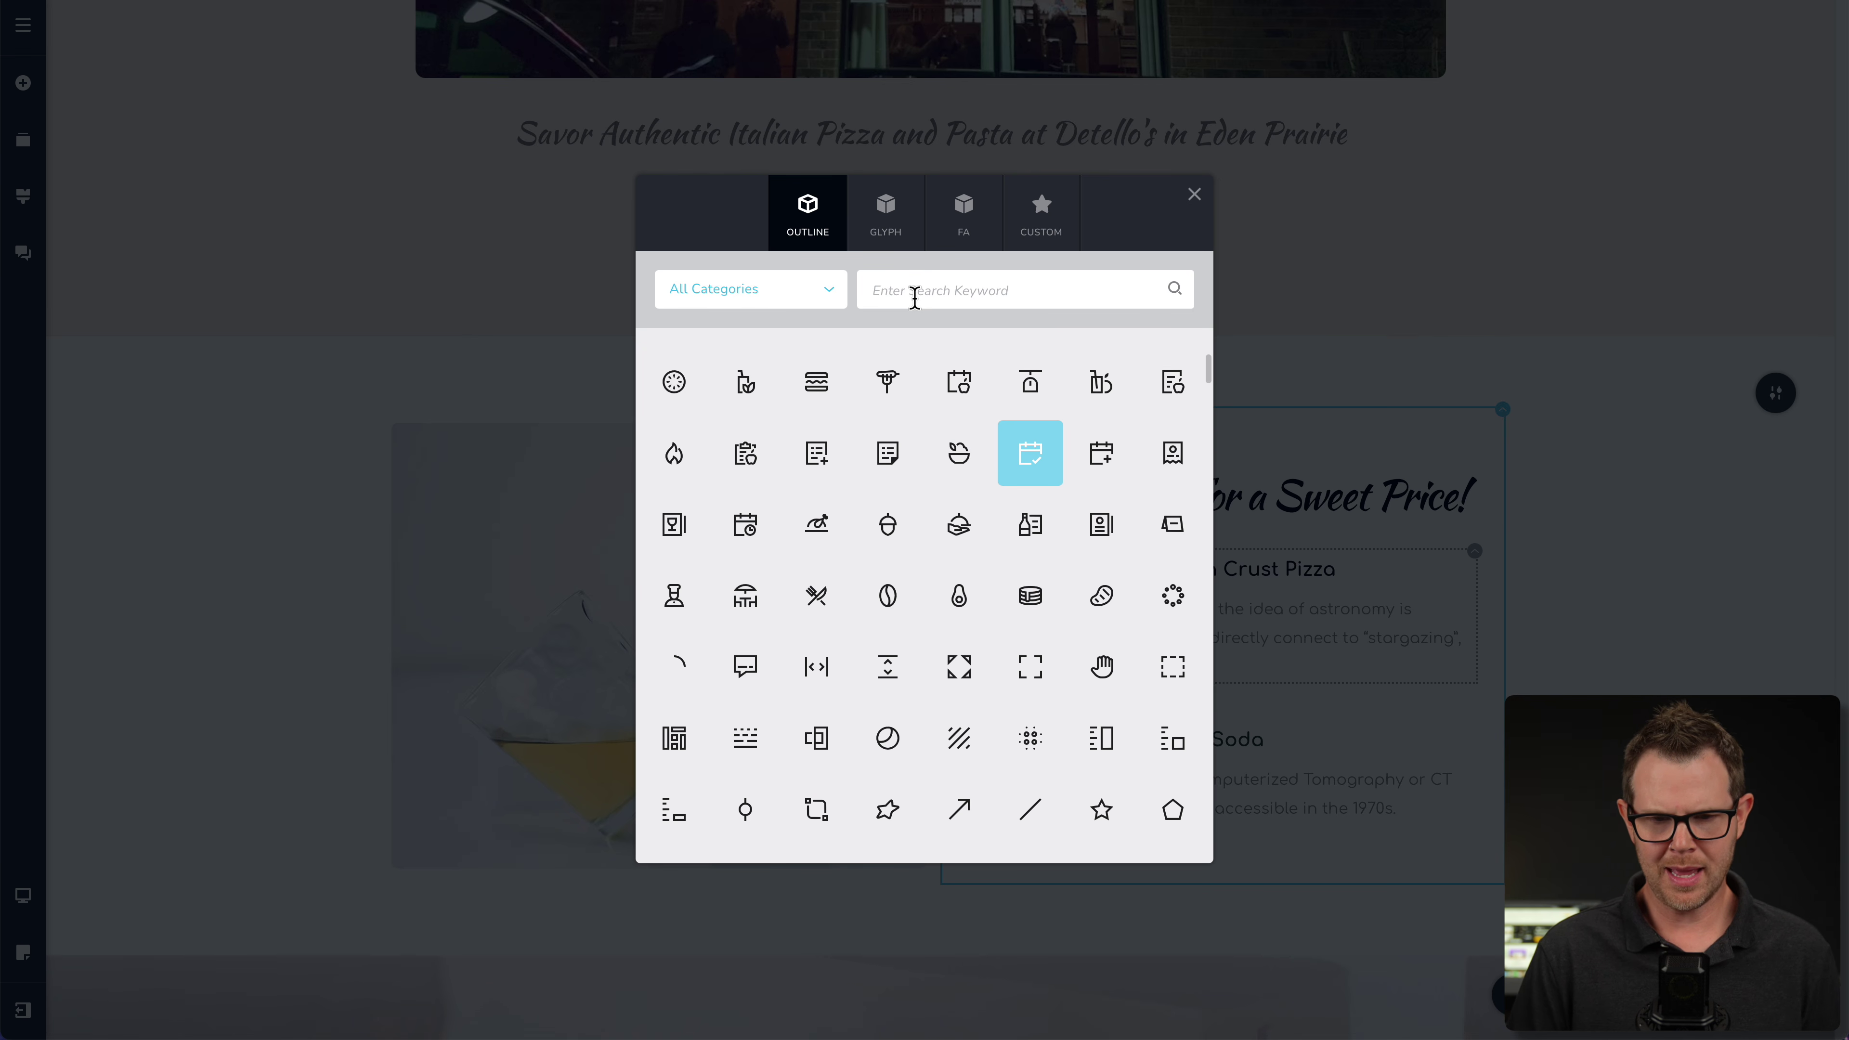
pyautogui.click(944, 294)
pyautogui.write('pizza')
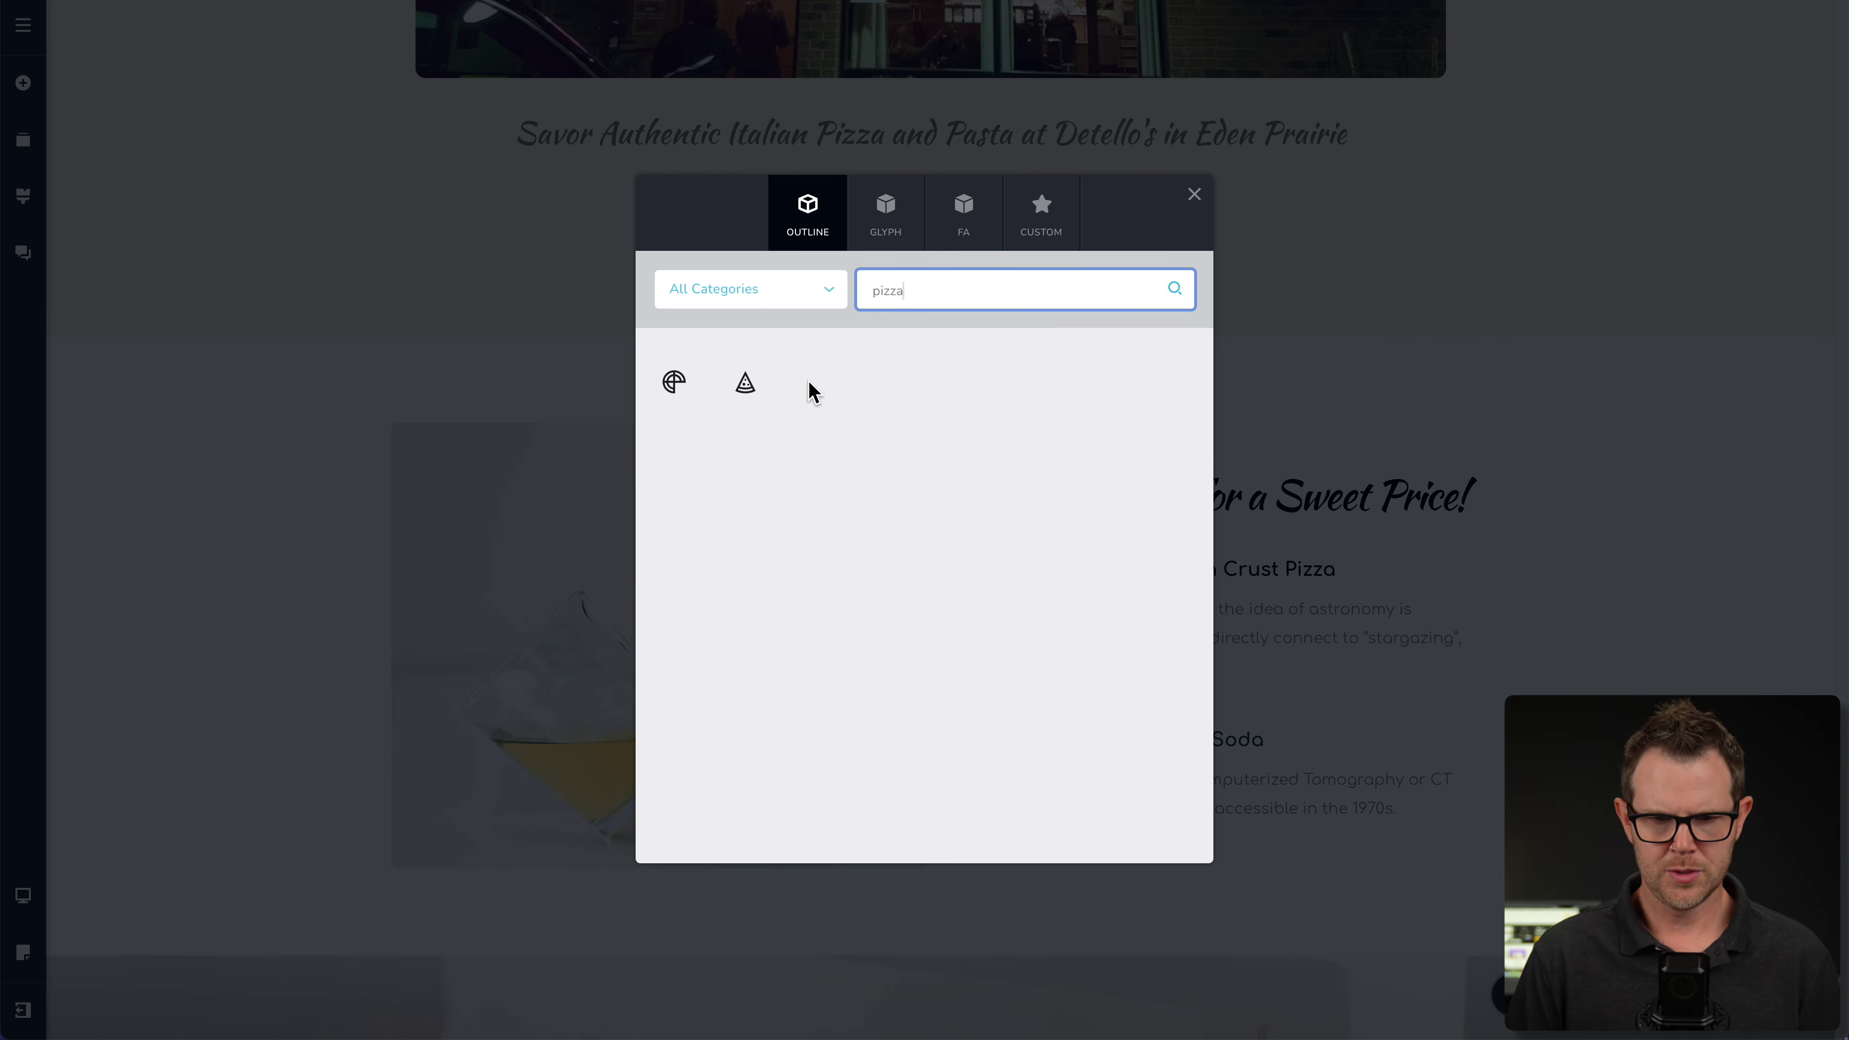
pyautogui.click(745, 386)
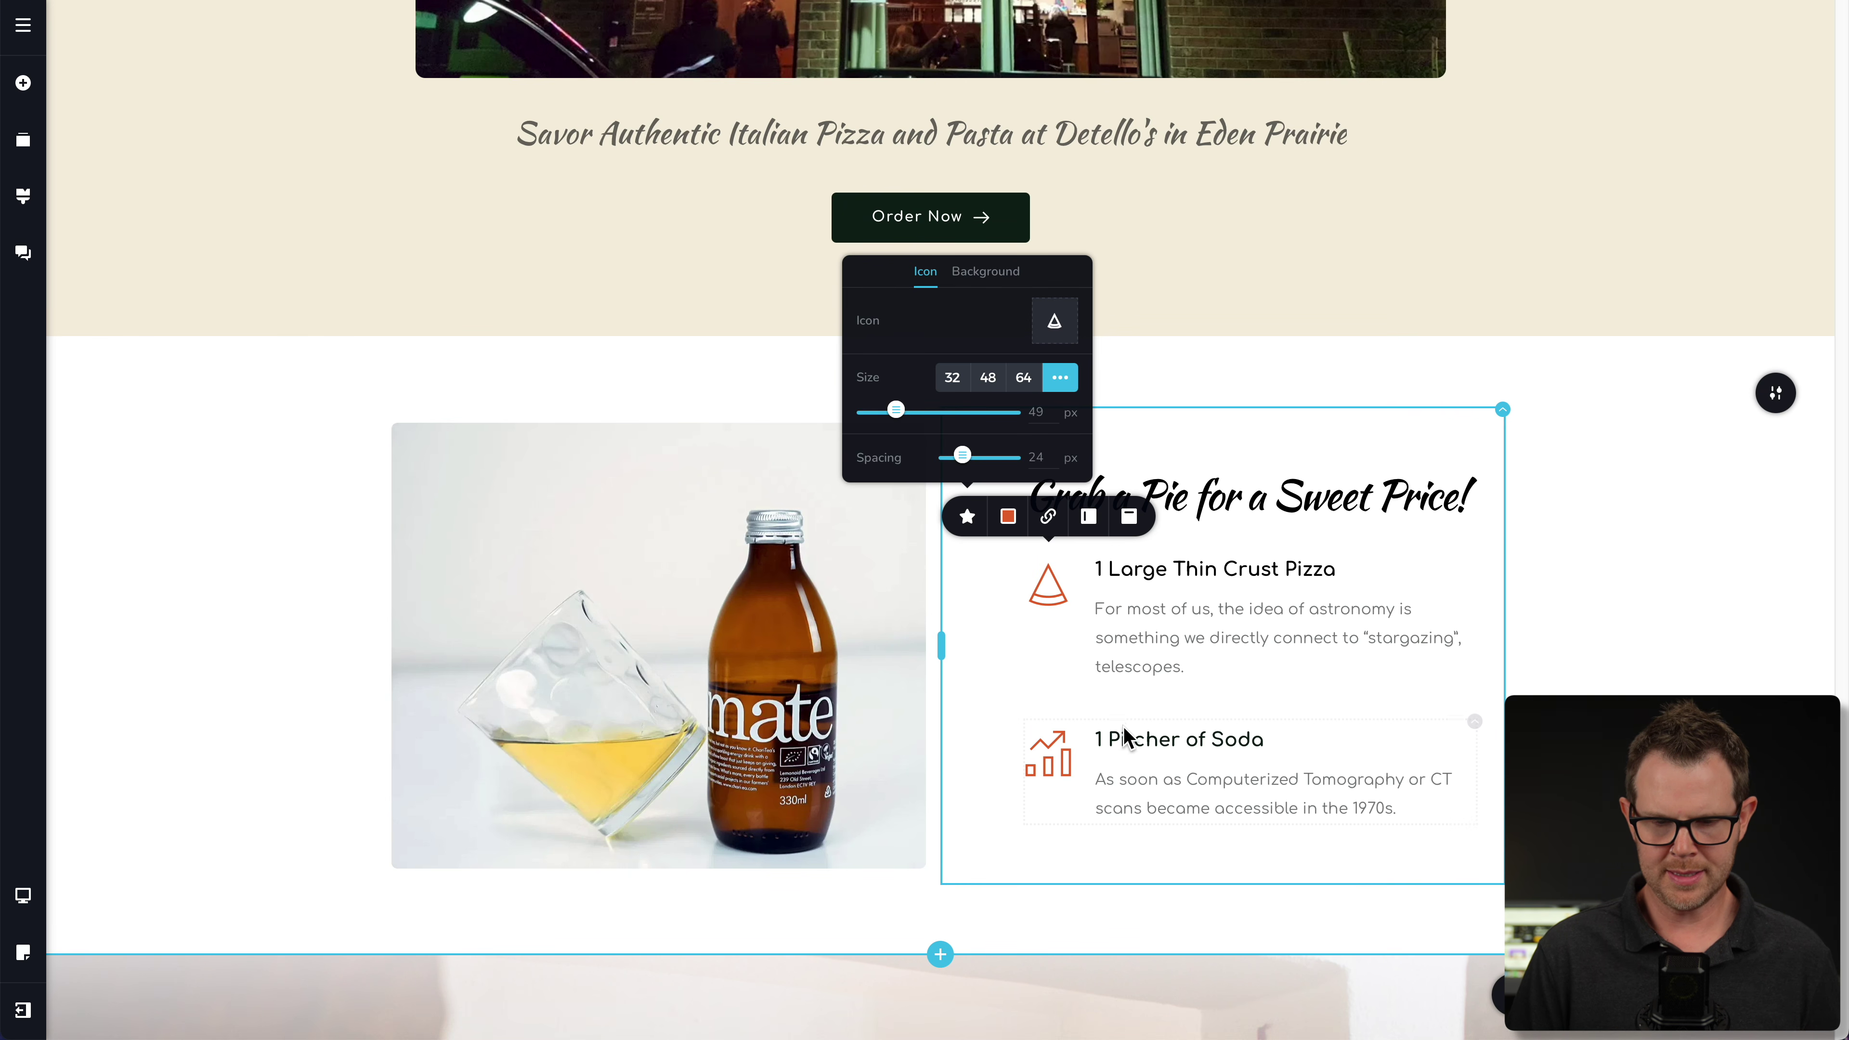
pyautogui.click(1049, 757)
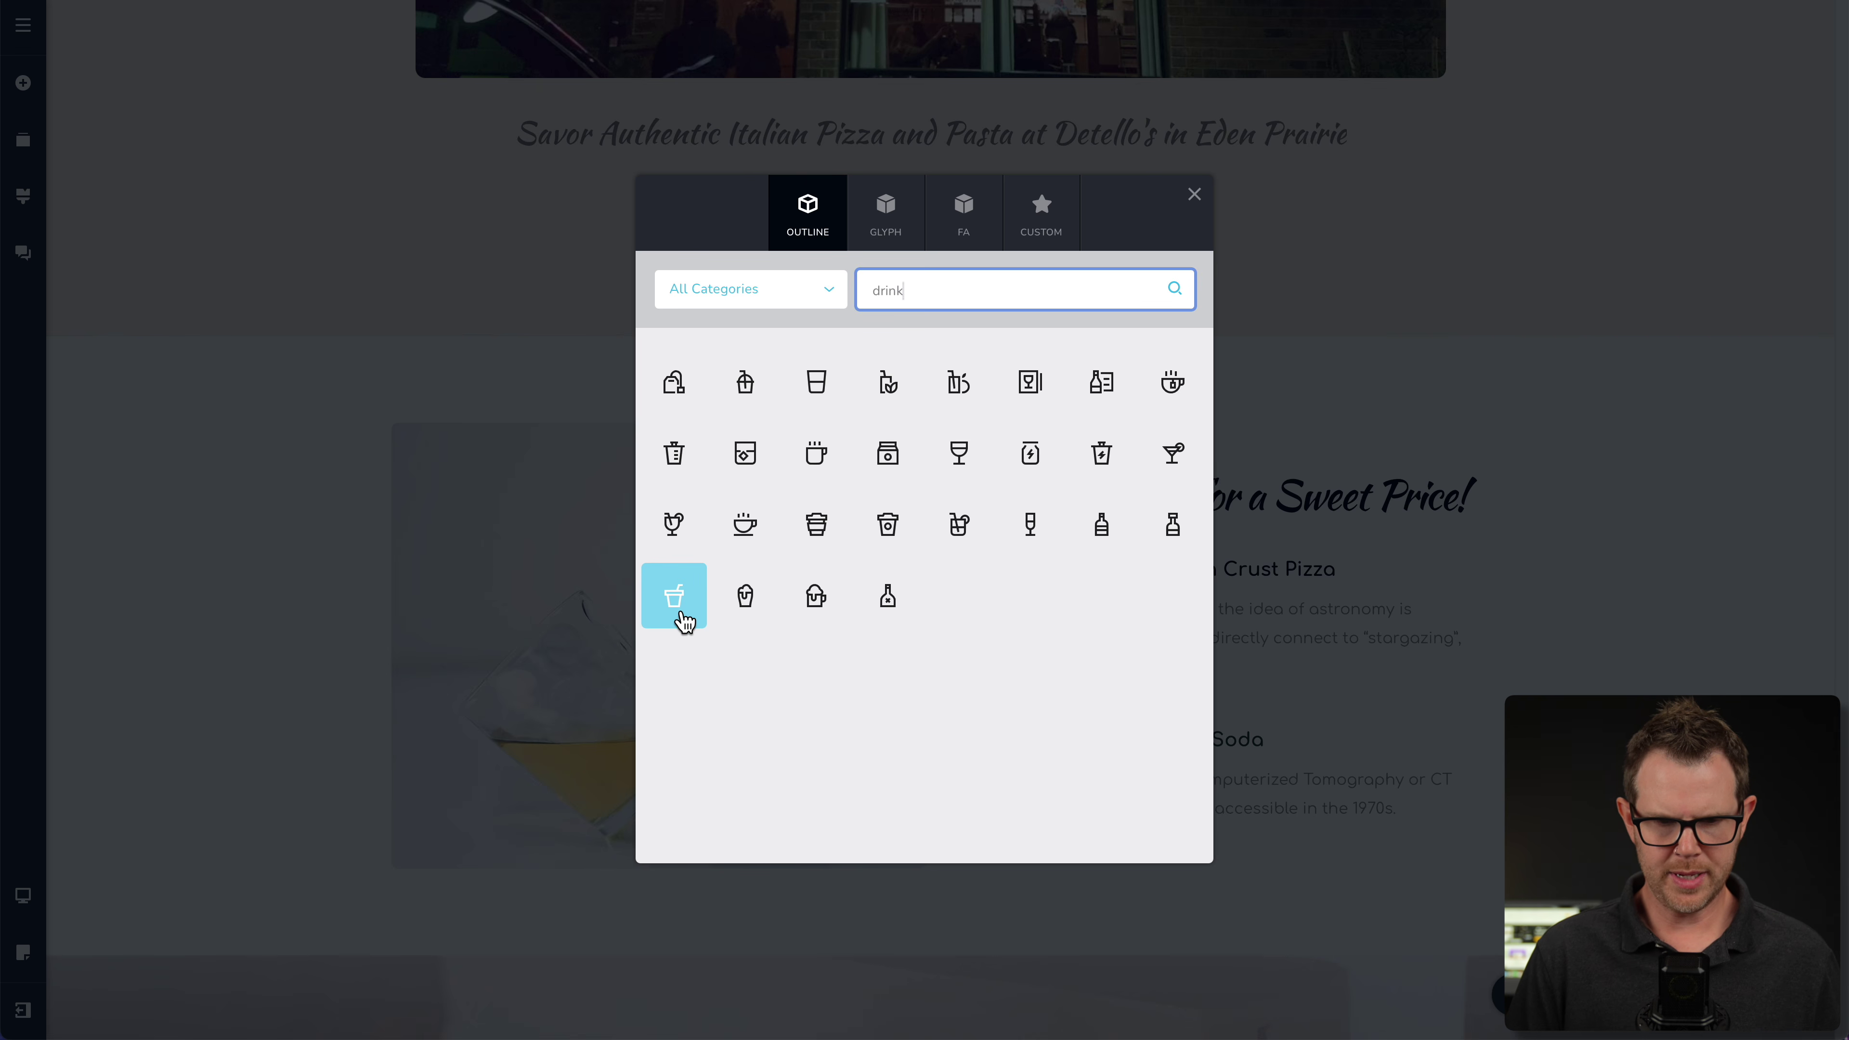
pyautogui.click(674, 596)
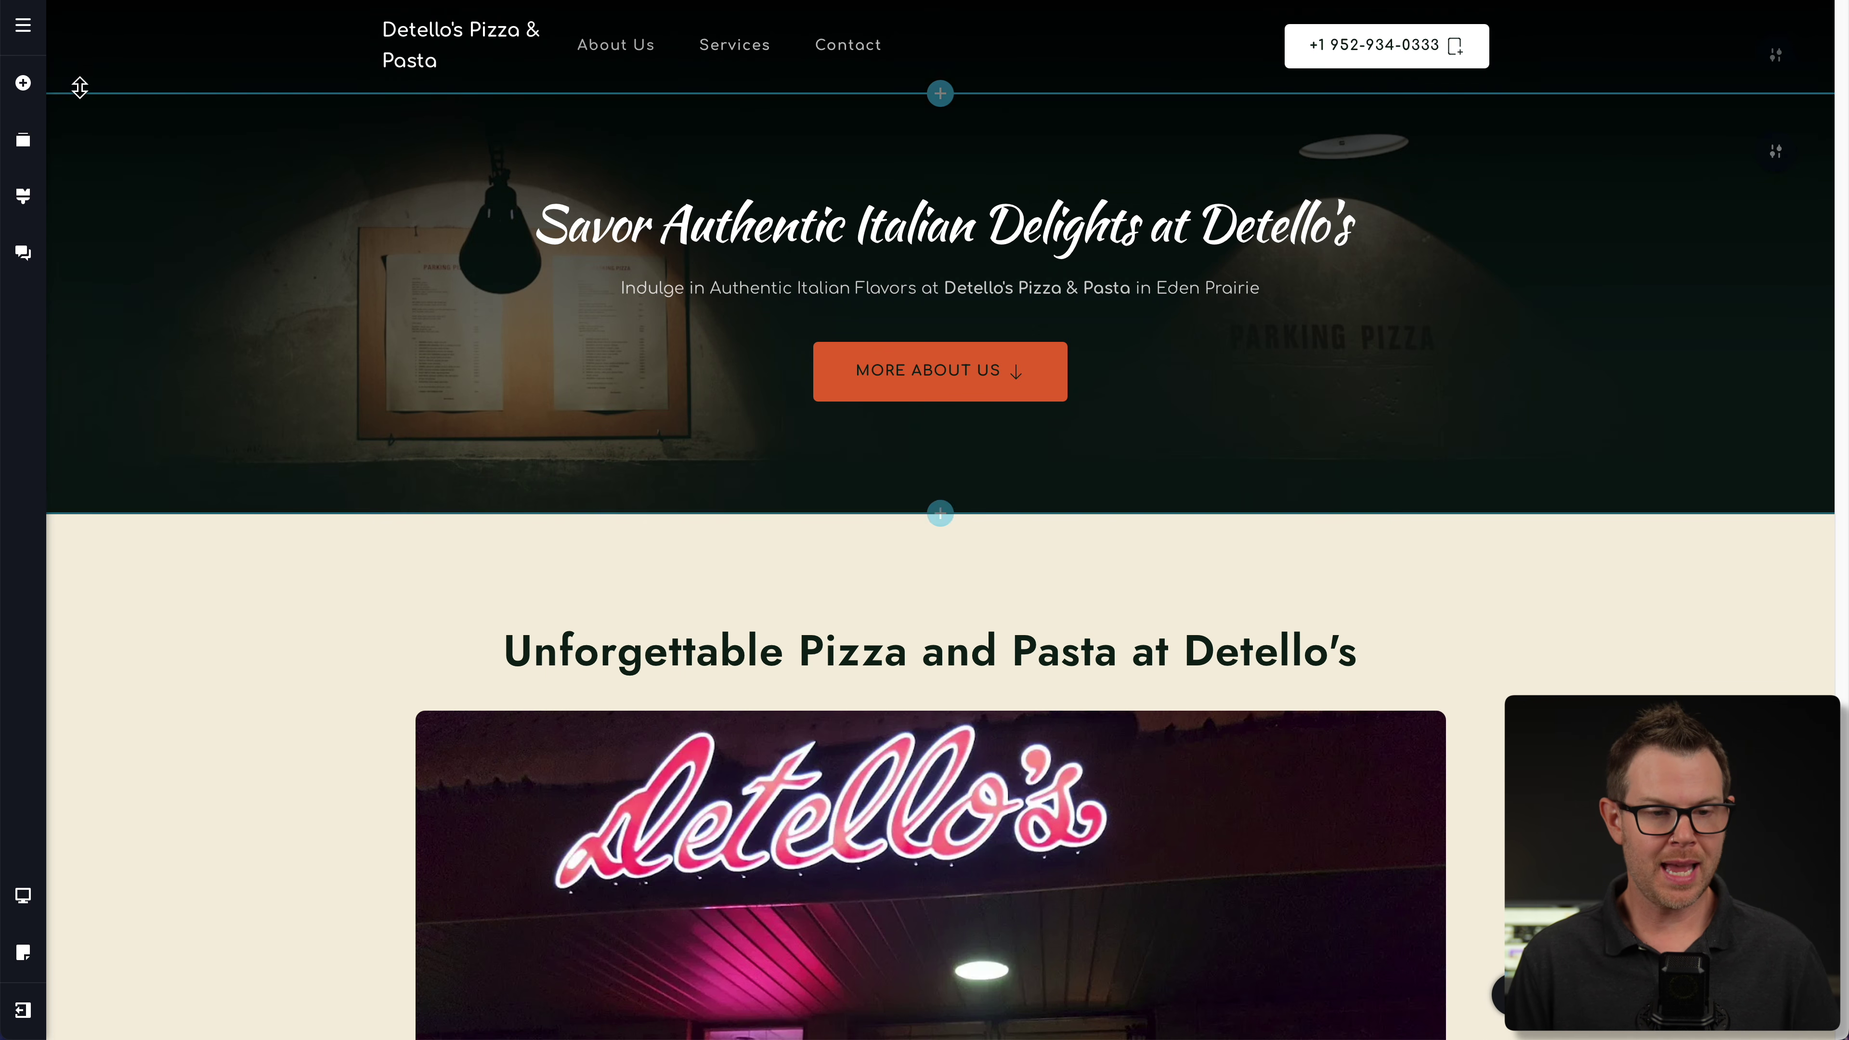
# - Place a Rating element under the 'Savor Authentic Italian Delights at Detello's' heading
pyautogui.click(23, 84)
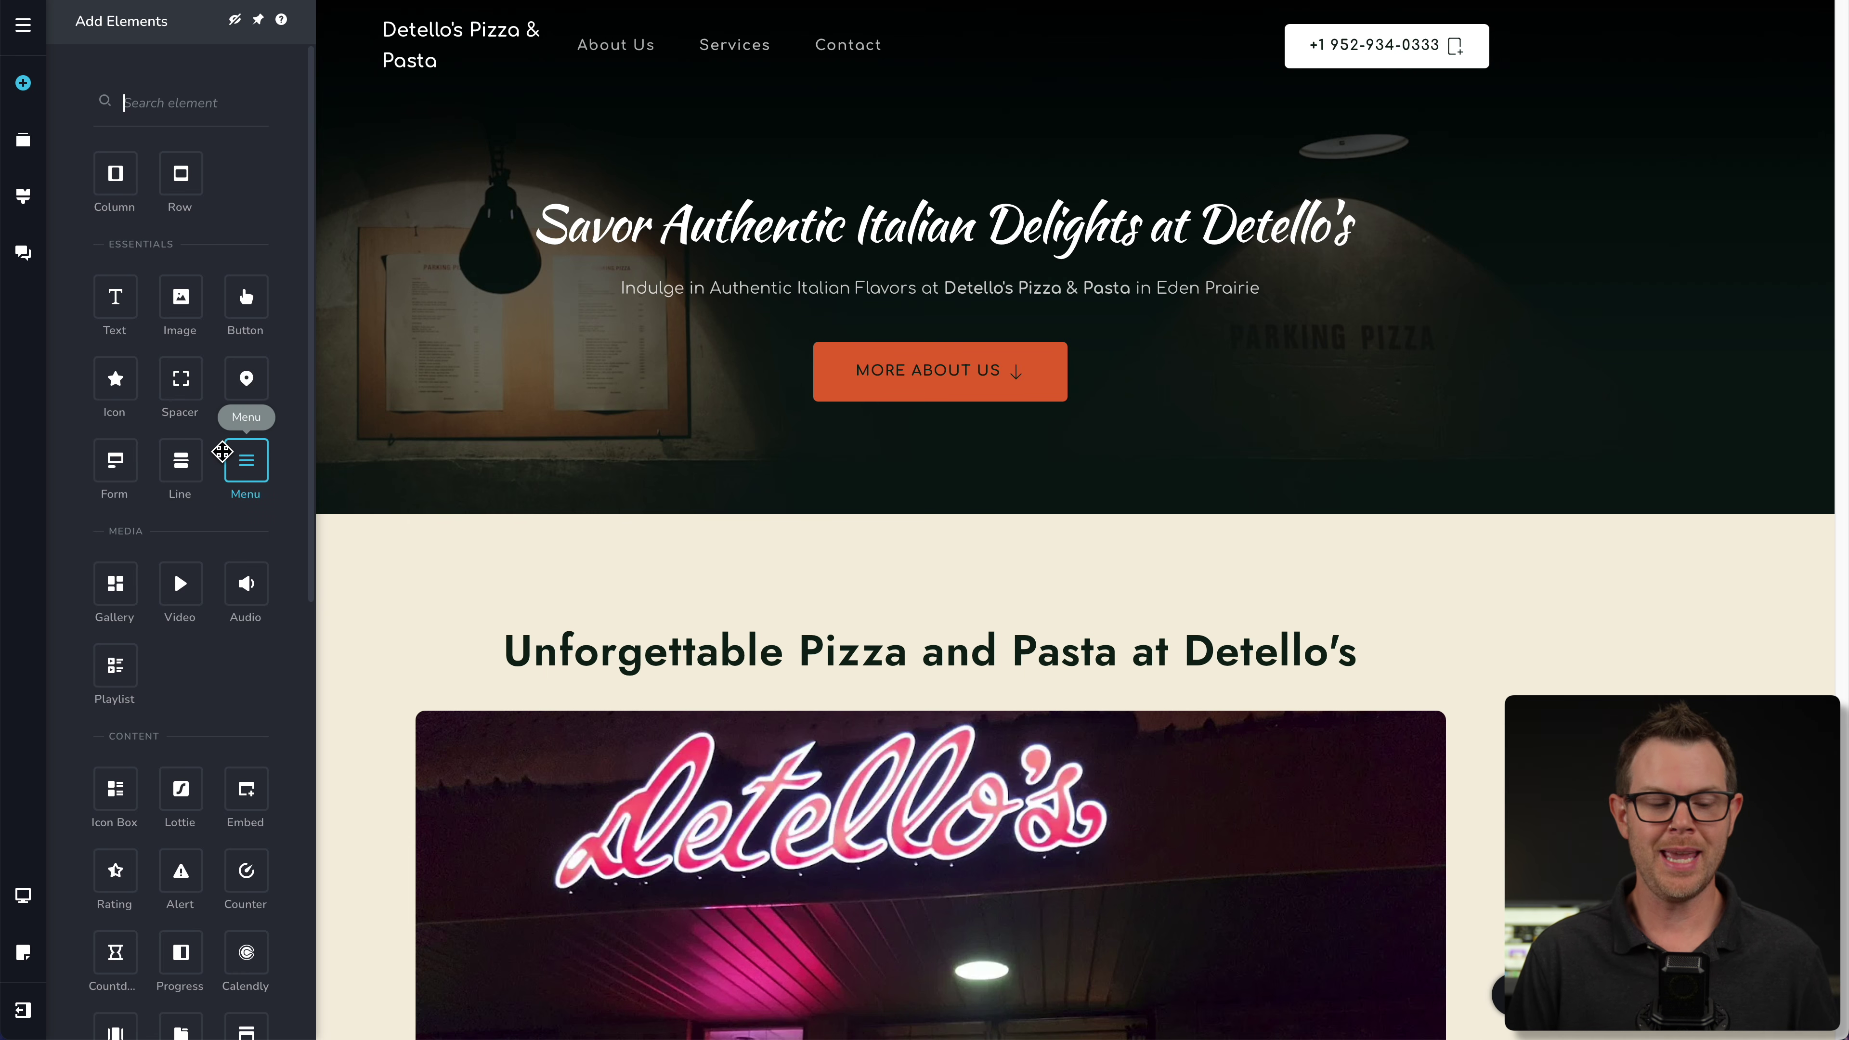
pyautogui.scroll(-3, 222, 451)
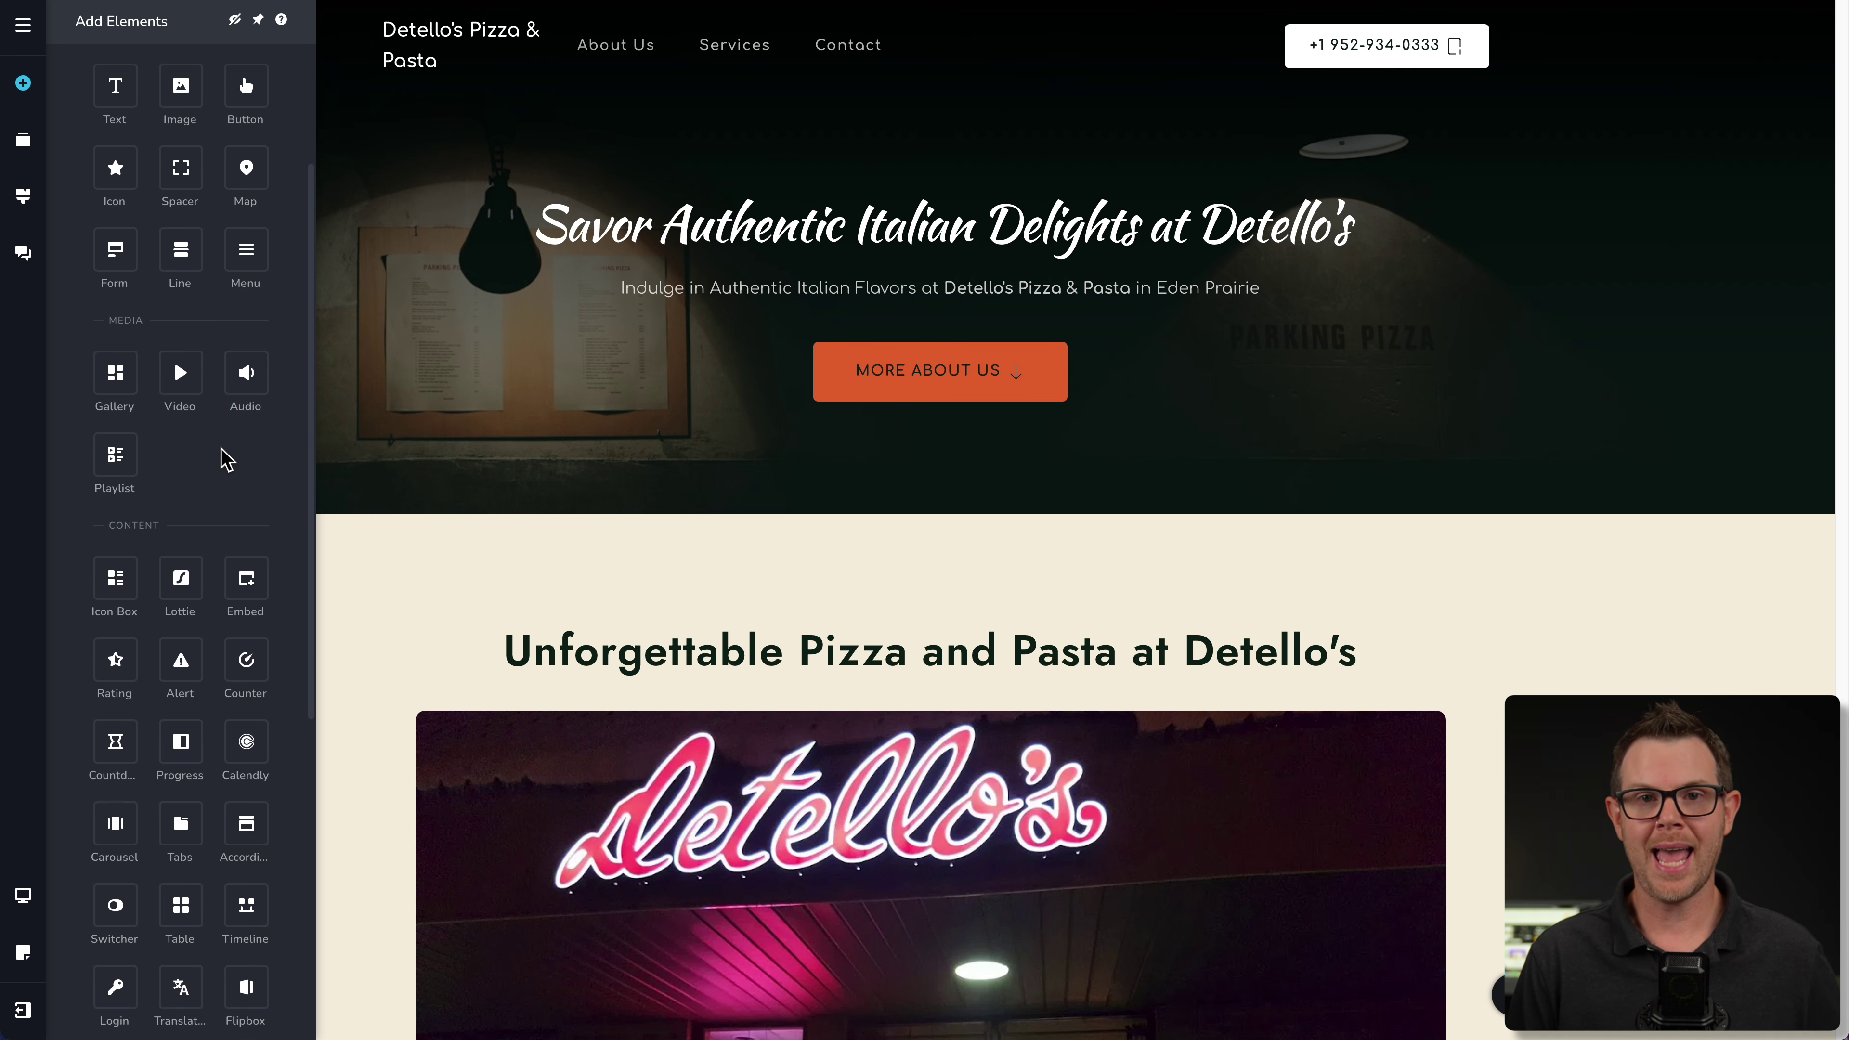
pyautogui.scroll(-2, 167, 510)
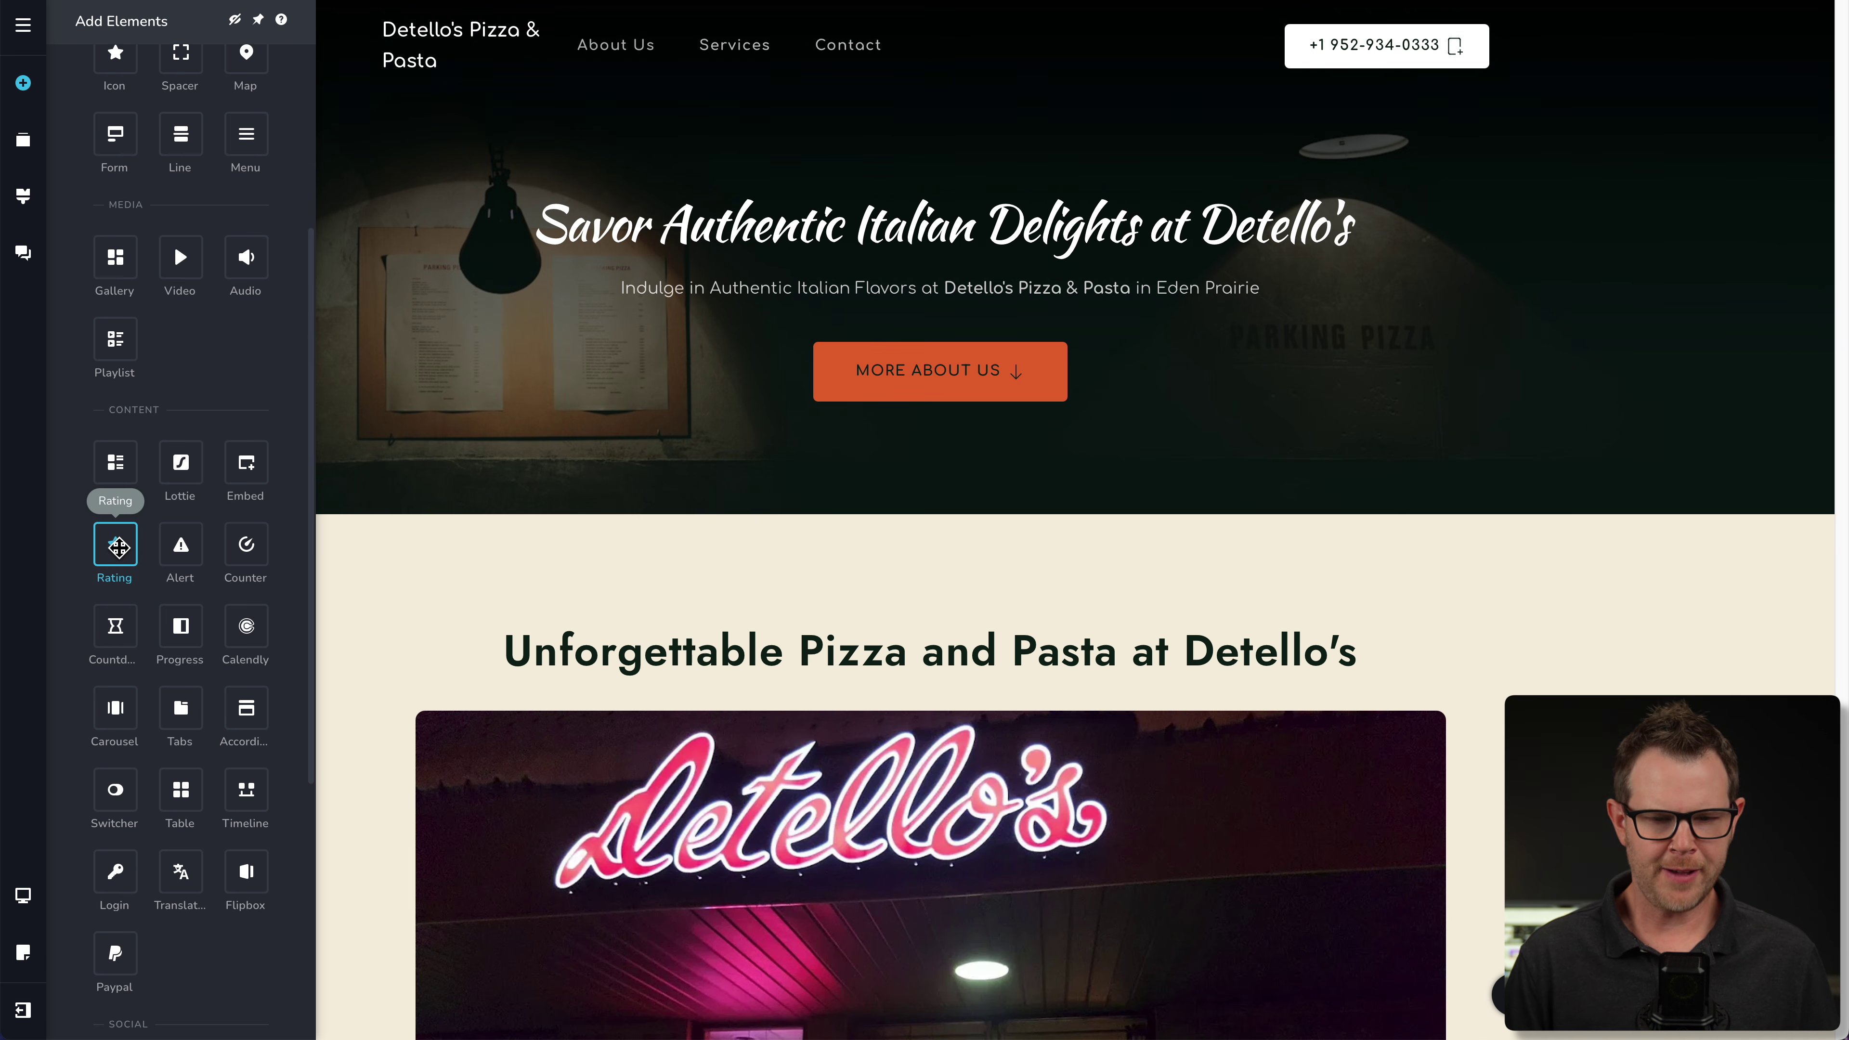
pyautogui.moveTo(114, 547); pyautogui.dragTo(961, 277)
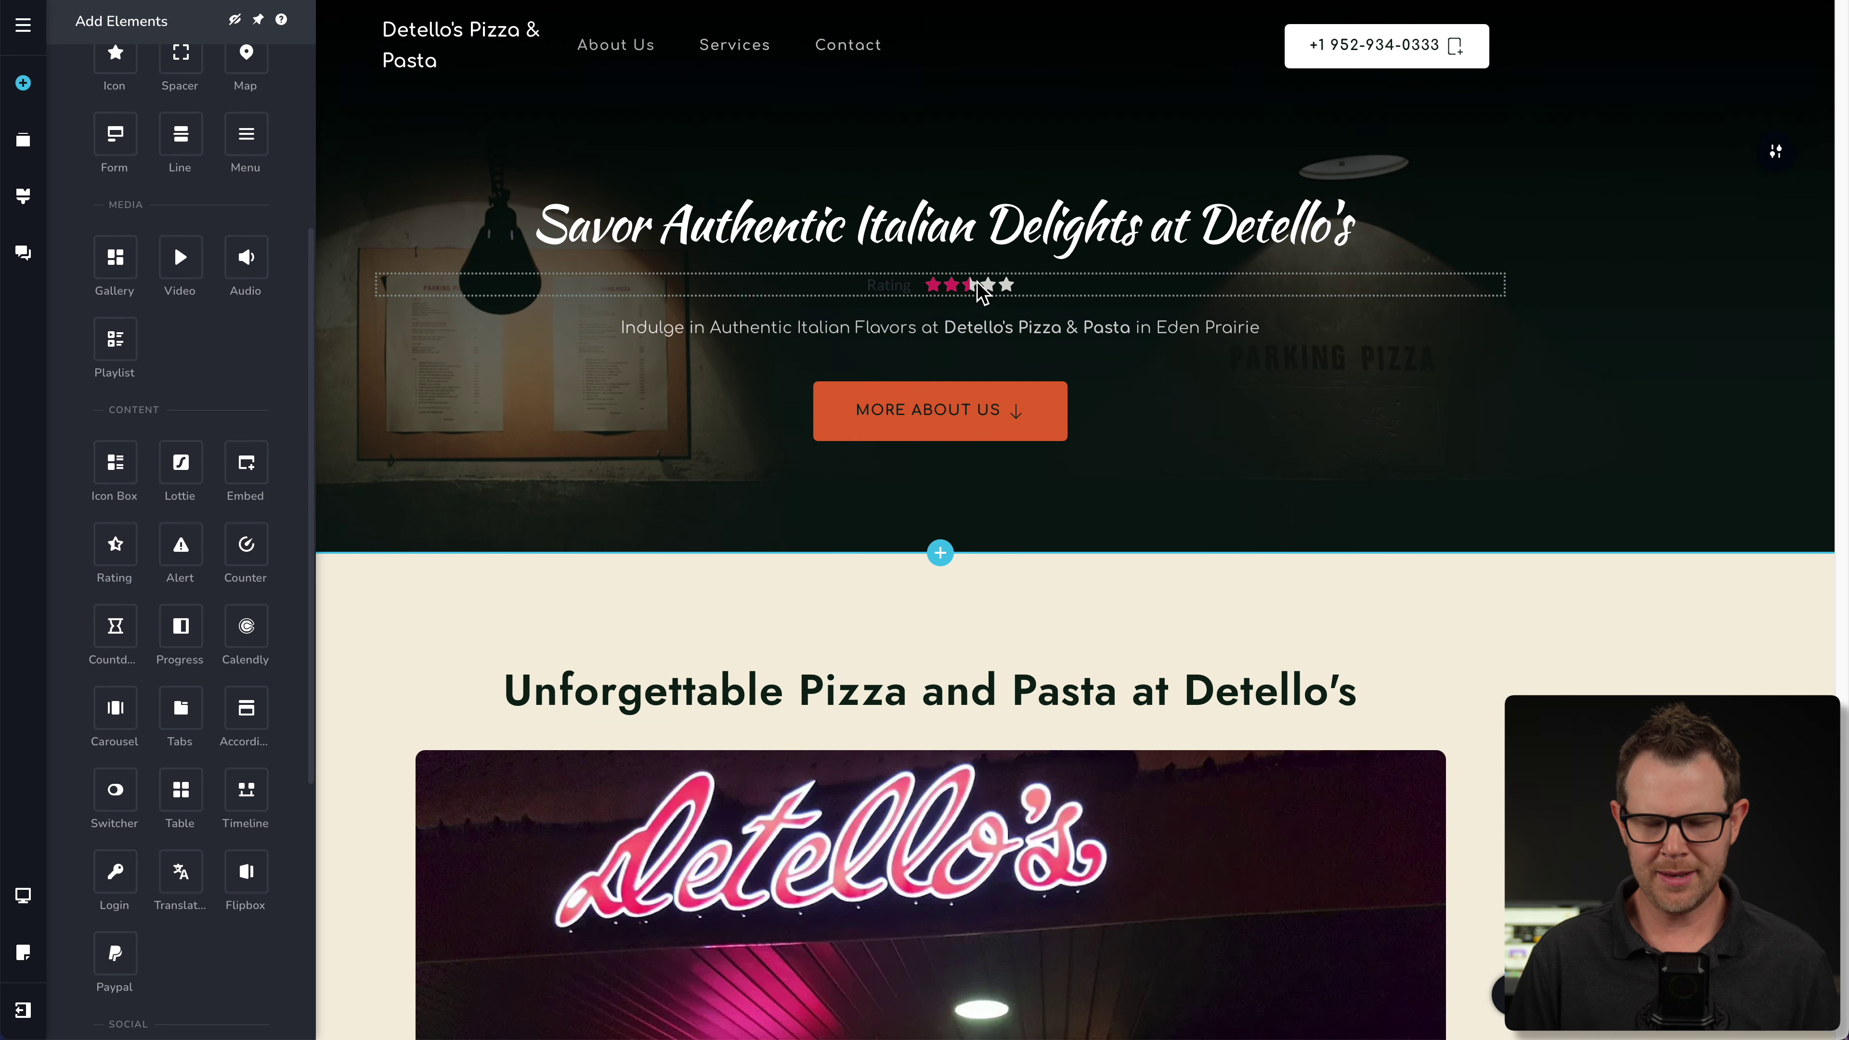
# - Set the hero rating to the 0-5 scale with a value of 5.0
pyautogui.click(1052, 299)
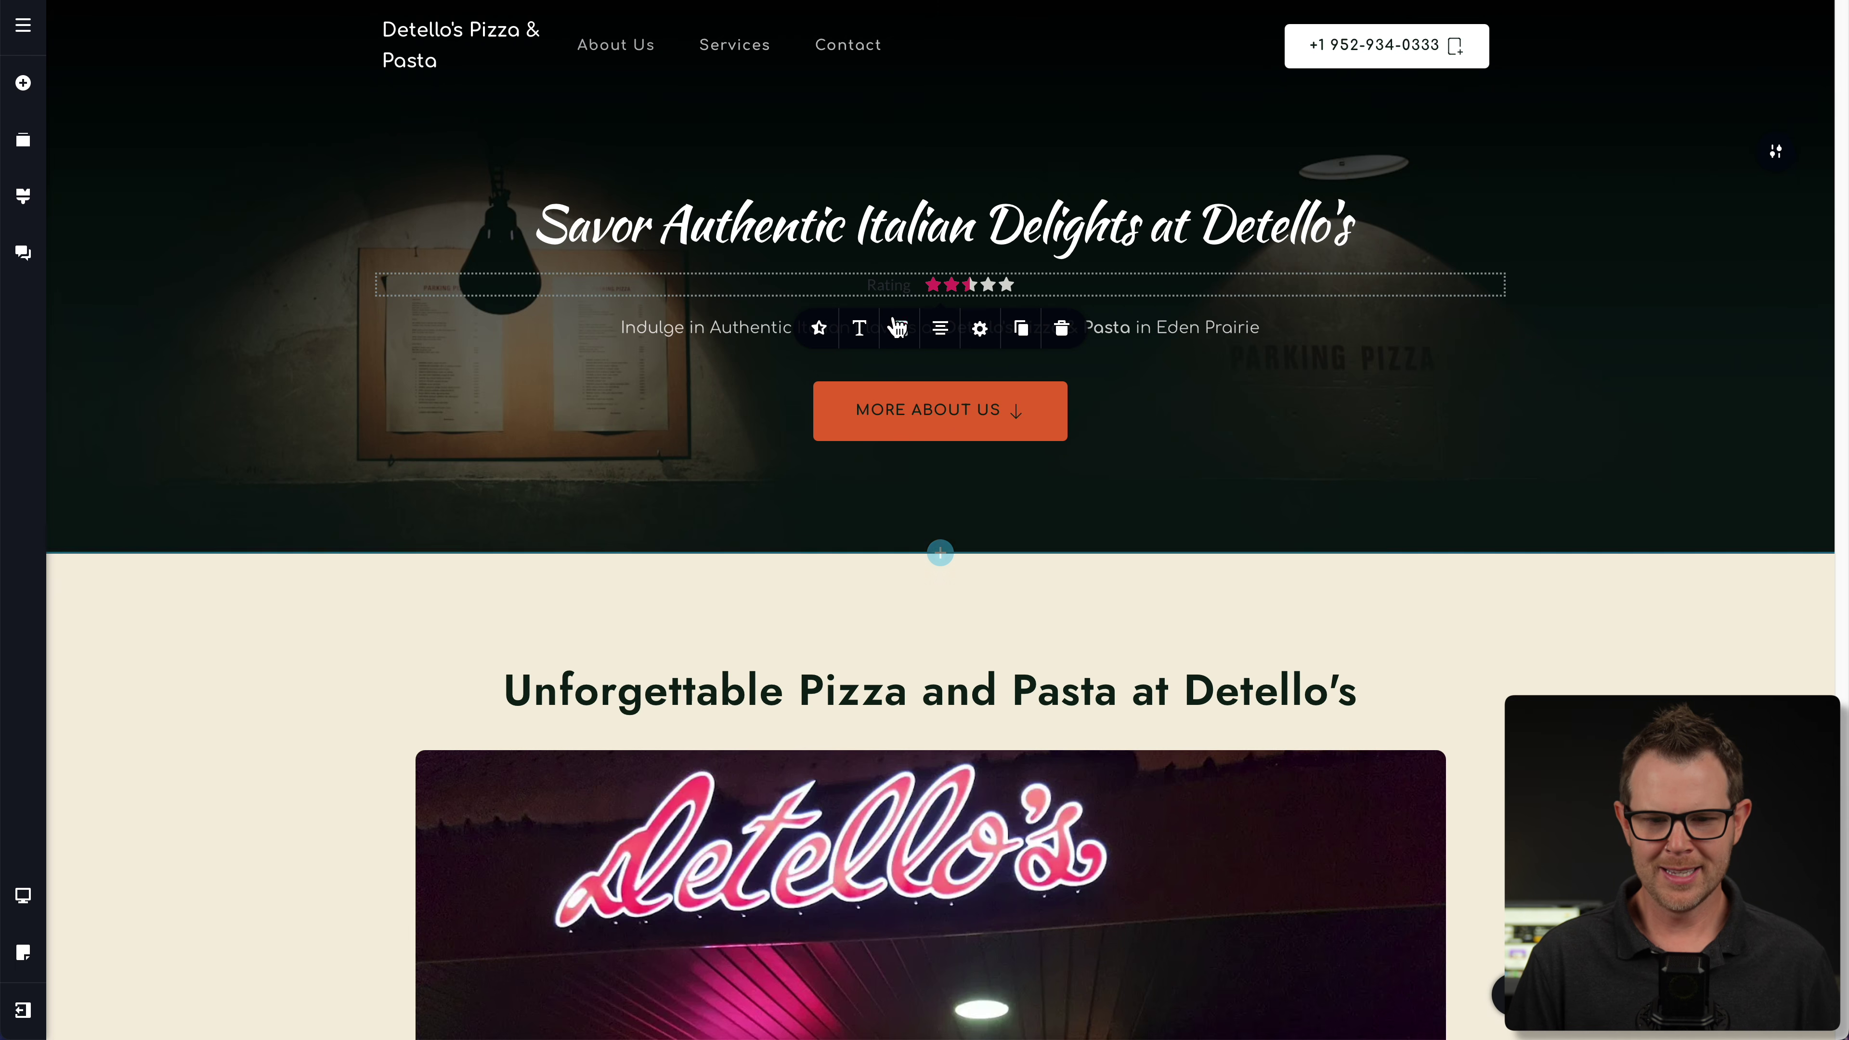
pyautogui.click(819, 328)
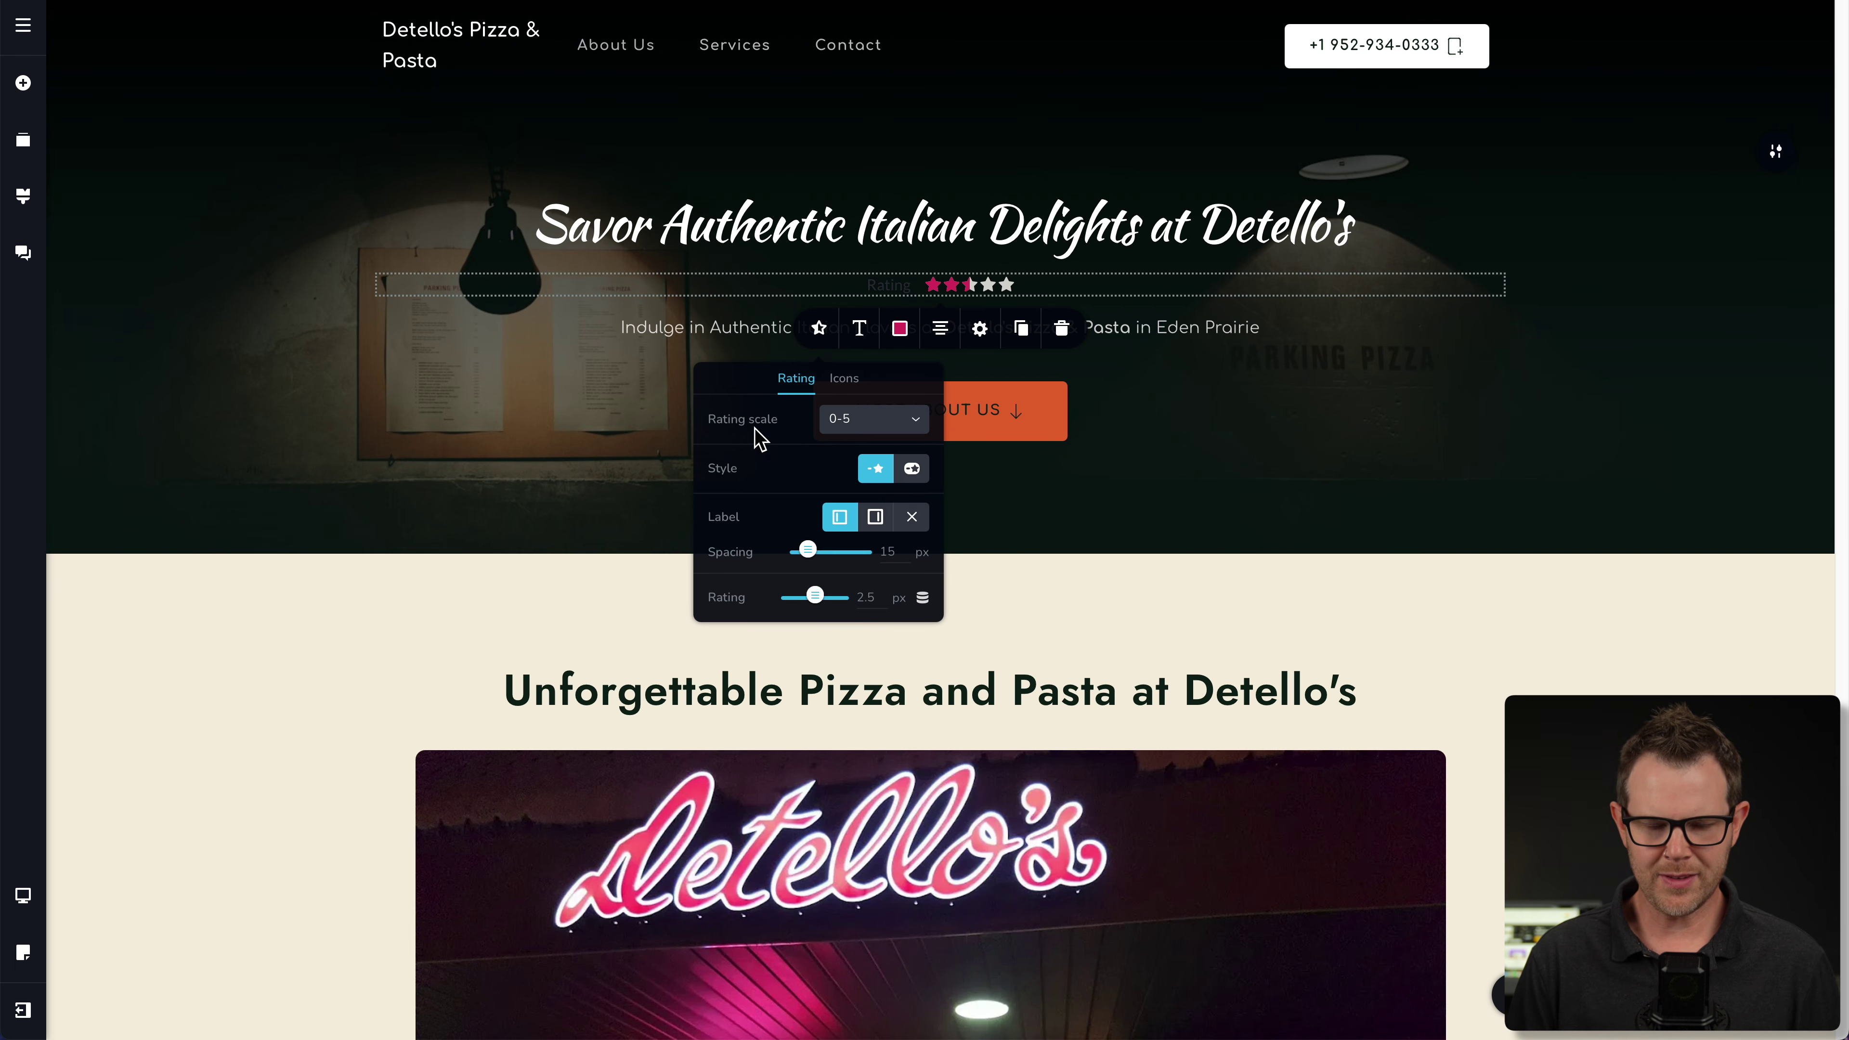
pyautogui.click(917, 429)
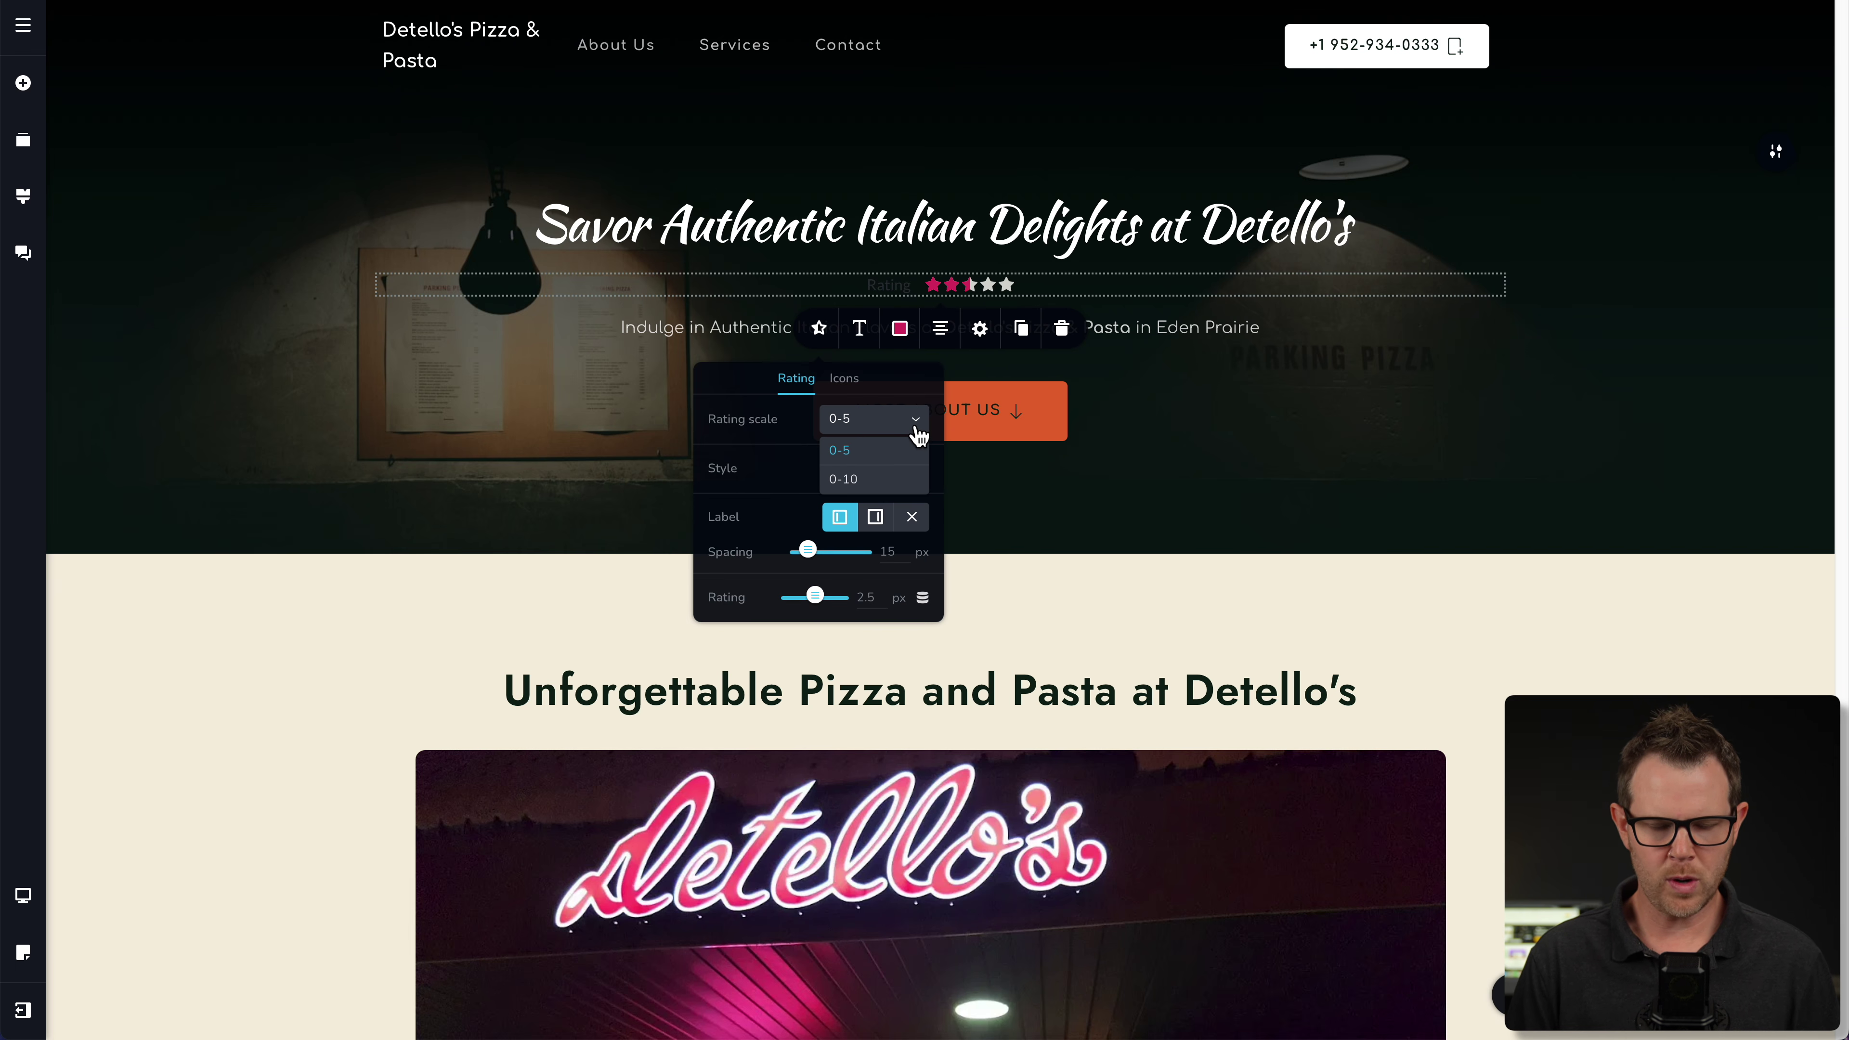
pyautogui.click(762, 445)
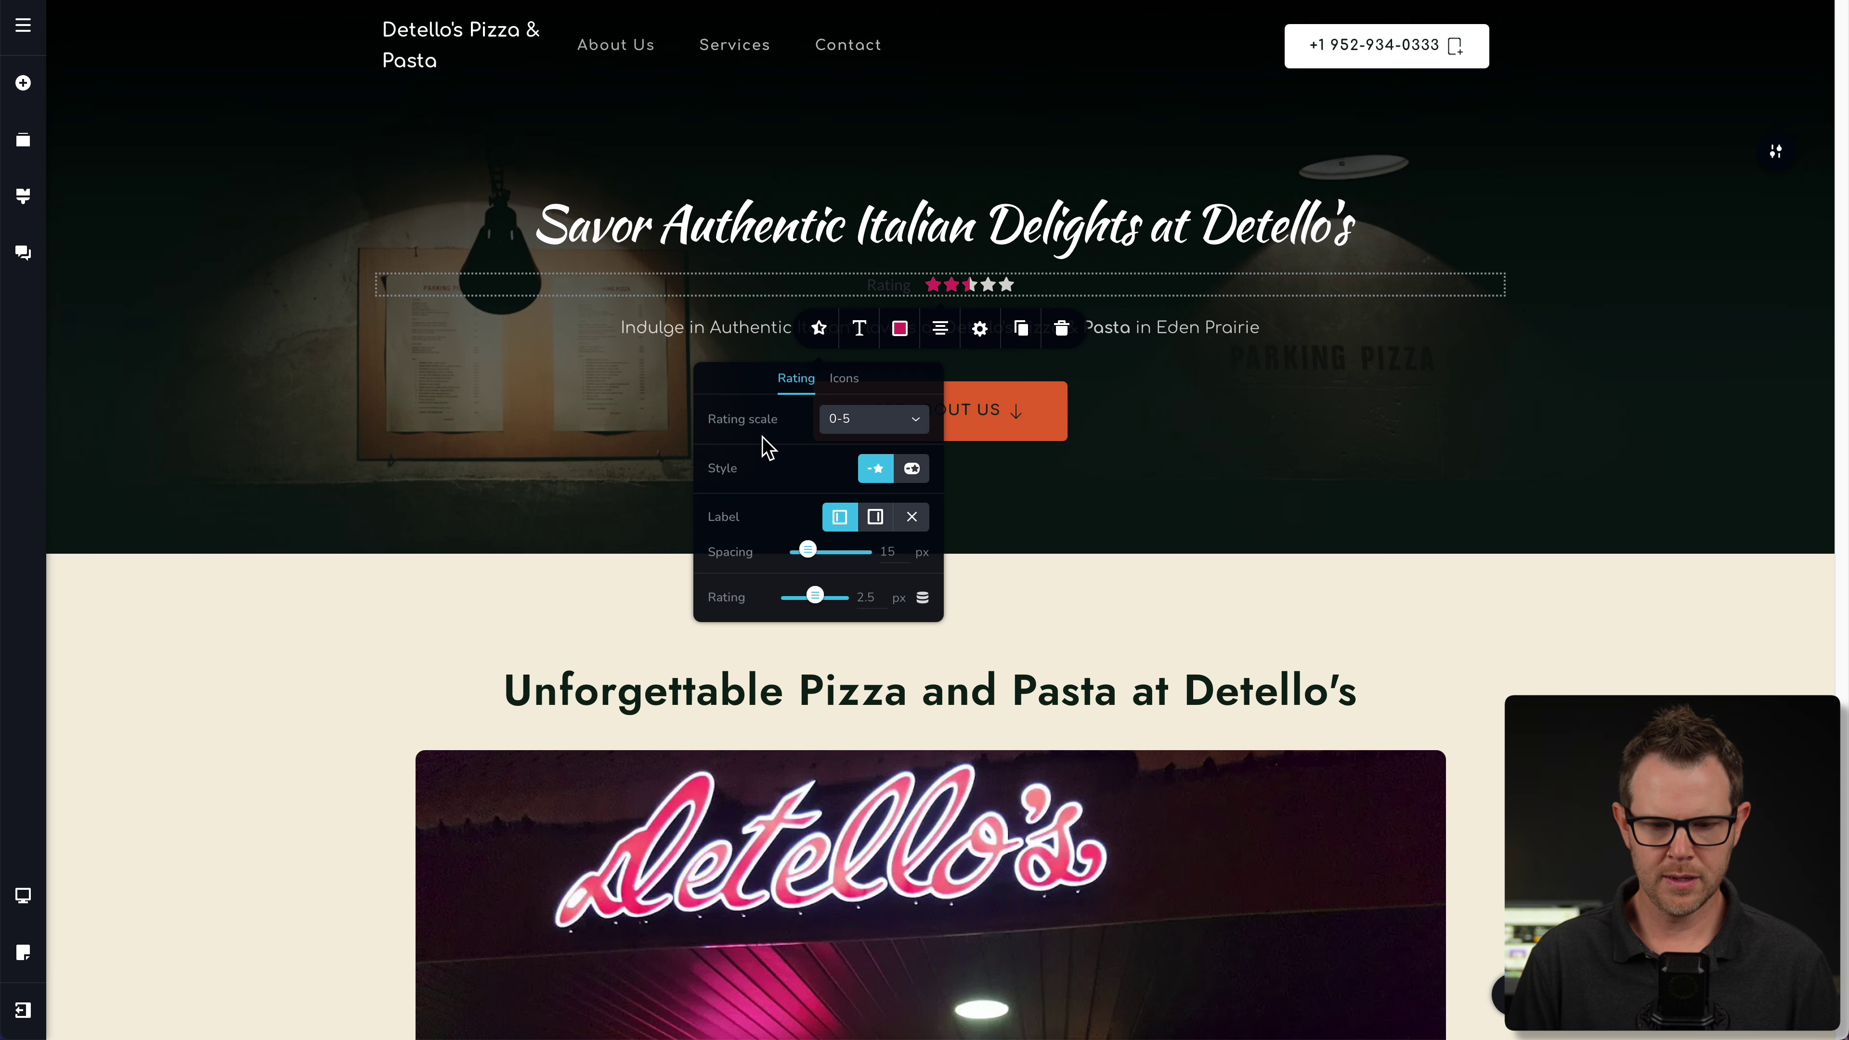
pyautogui.scroll(-2, 794, 459)
pyautogui.moveTo(815, 488); pyautogui.dragTo(842, 489)
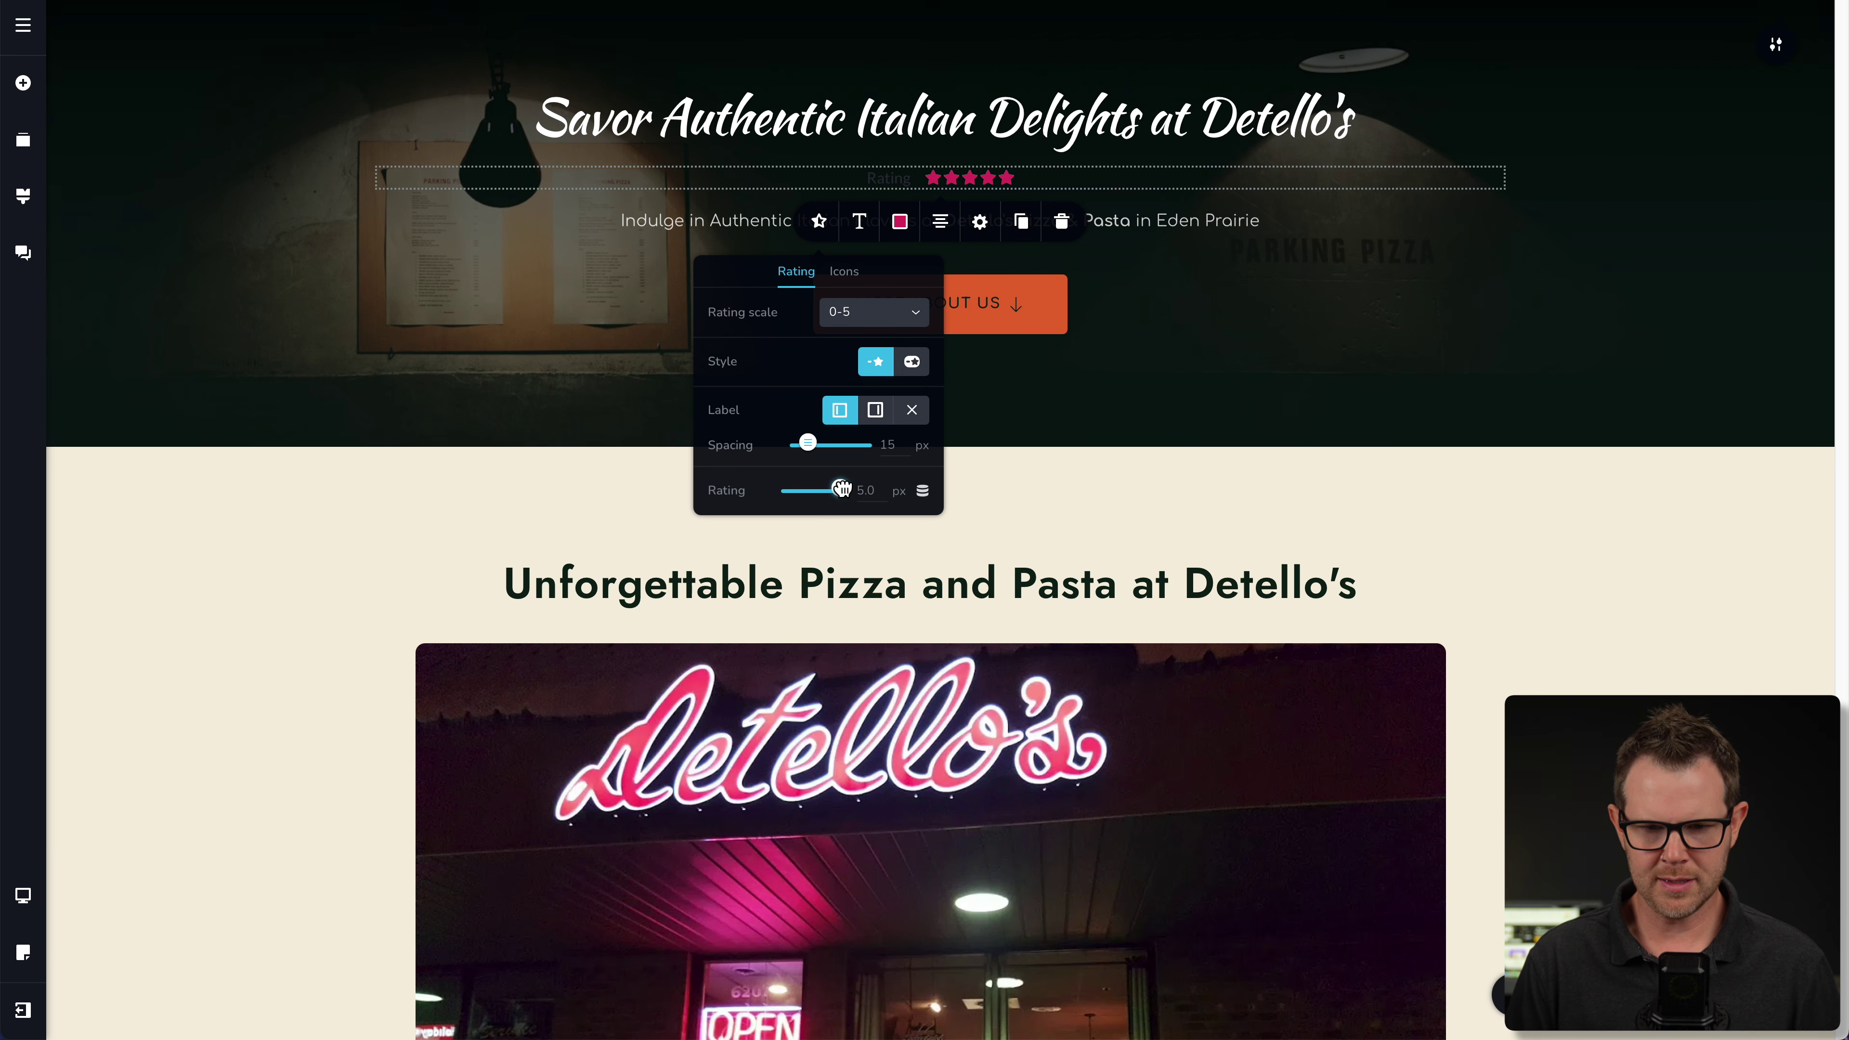
pyautogui.scroll(2, 844, 487)
# - Try alternative rating icons, searching the glyphs for 'taco'
pyautogui.click(845, 379)
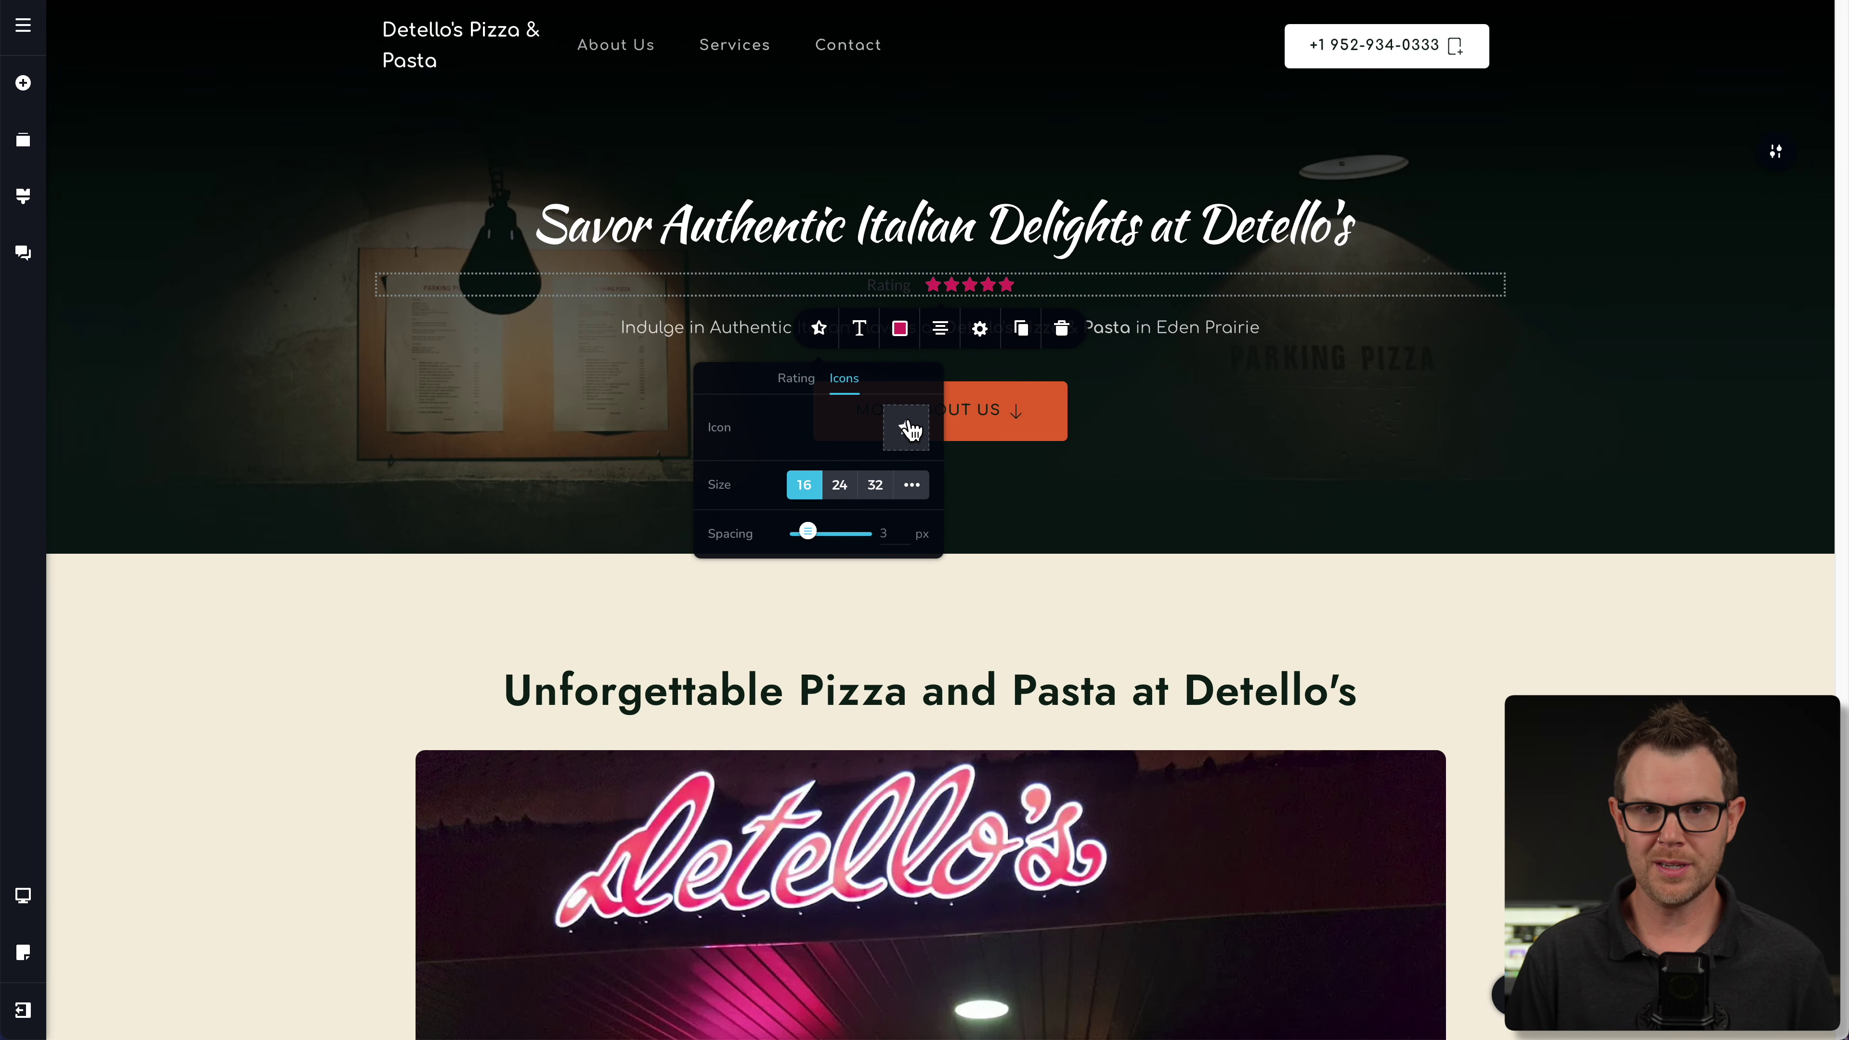
pyautogui.click(907, 428)
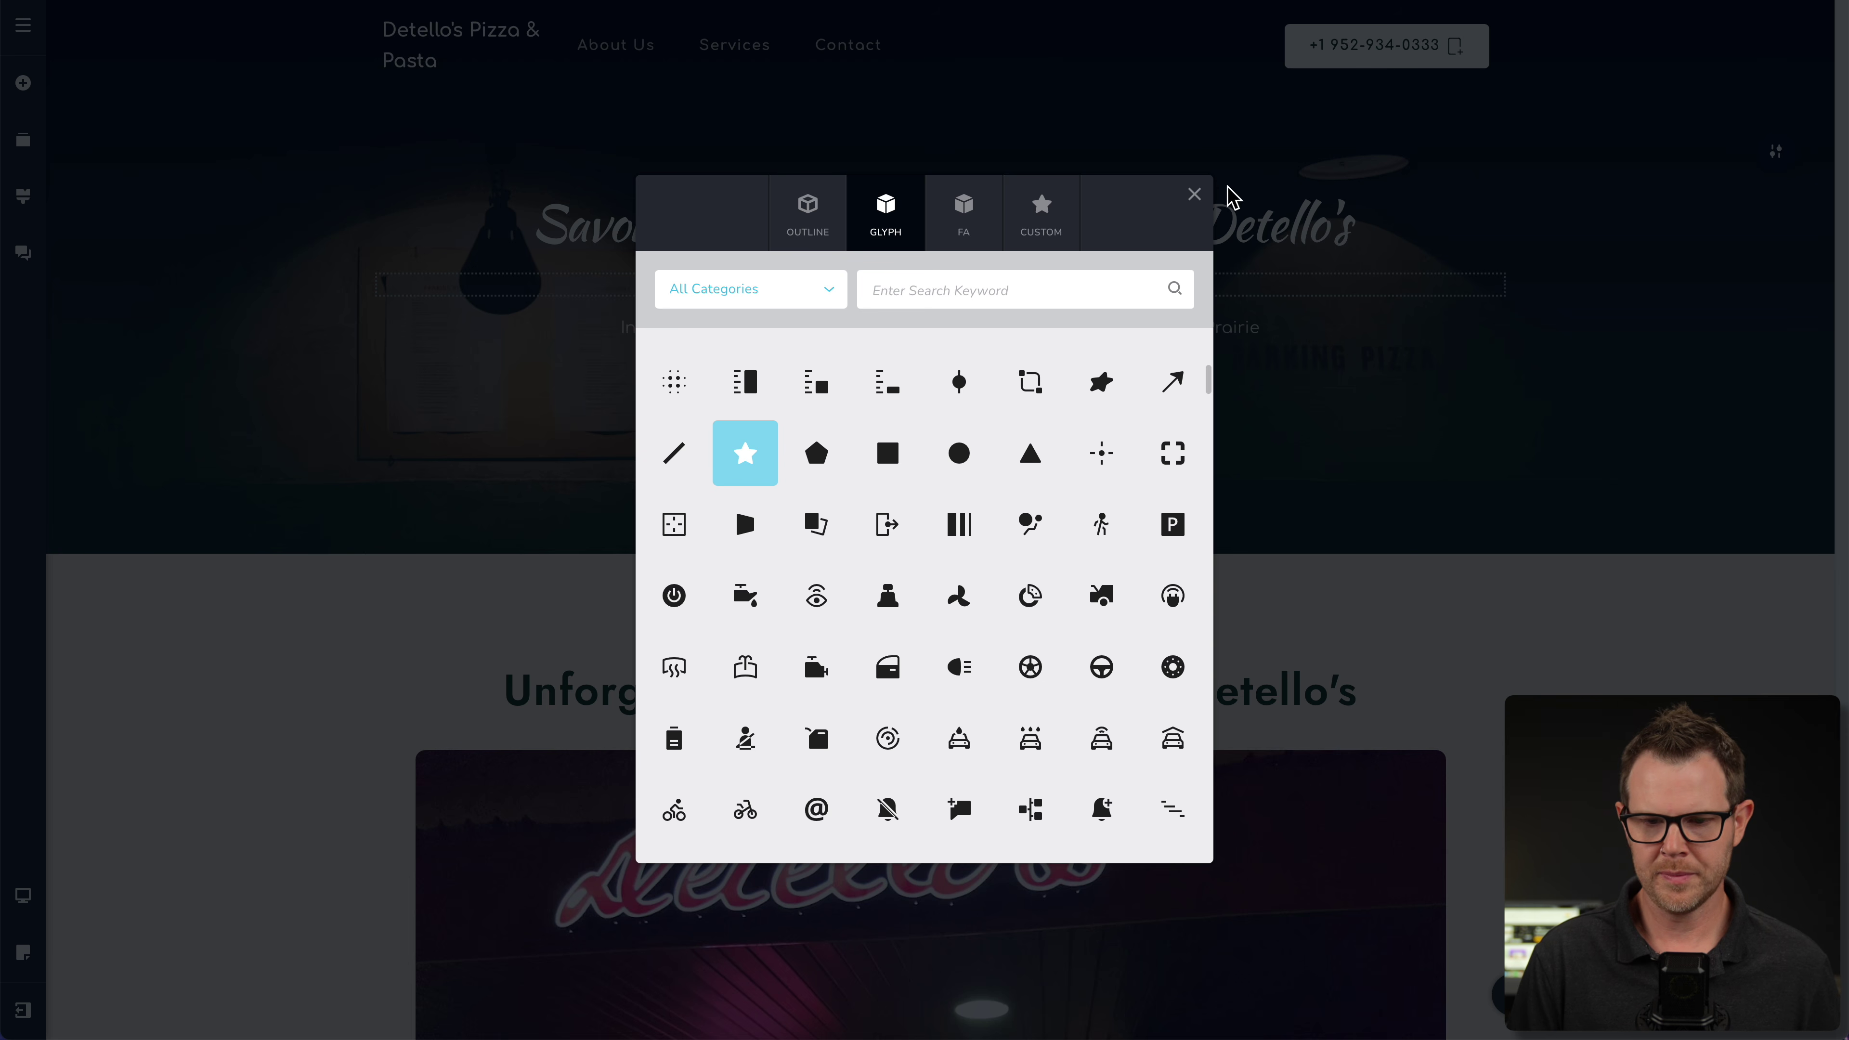
pyautogui.click(1002, 290)
pyautogui.write('taco')
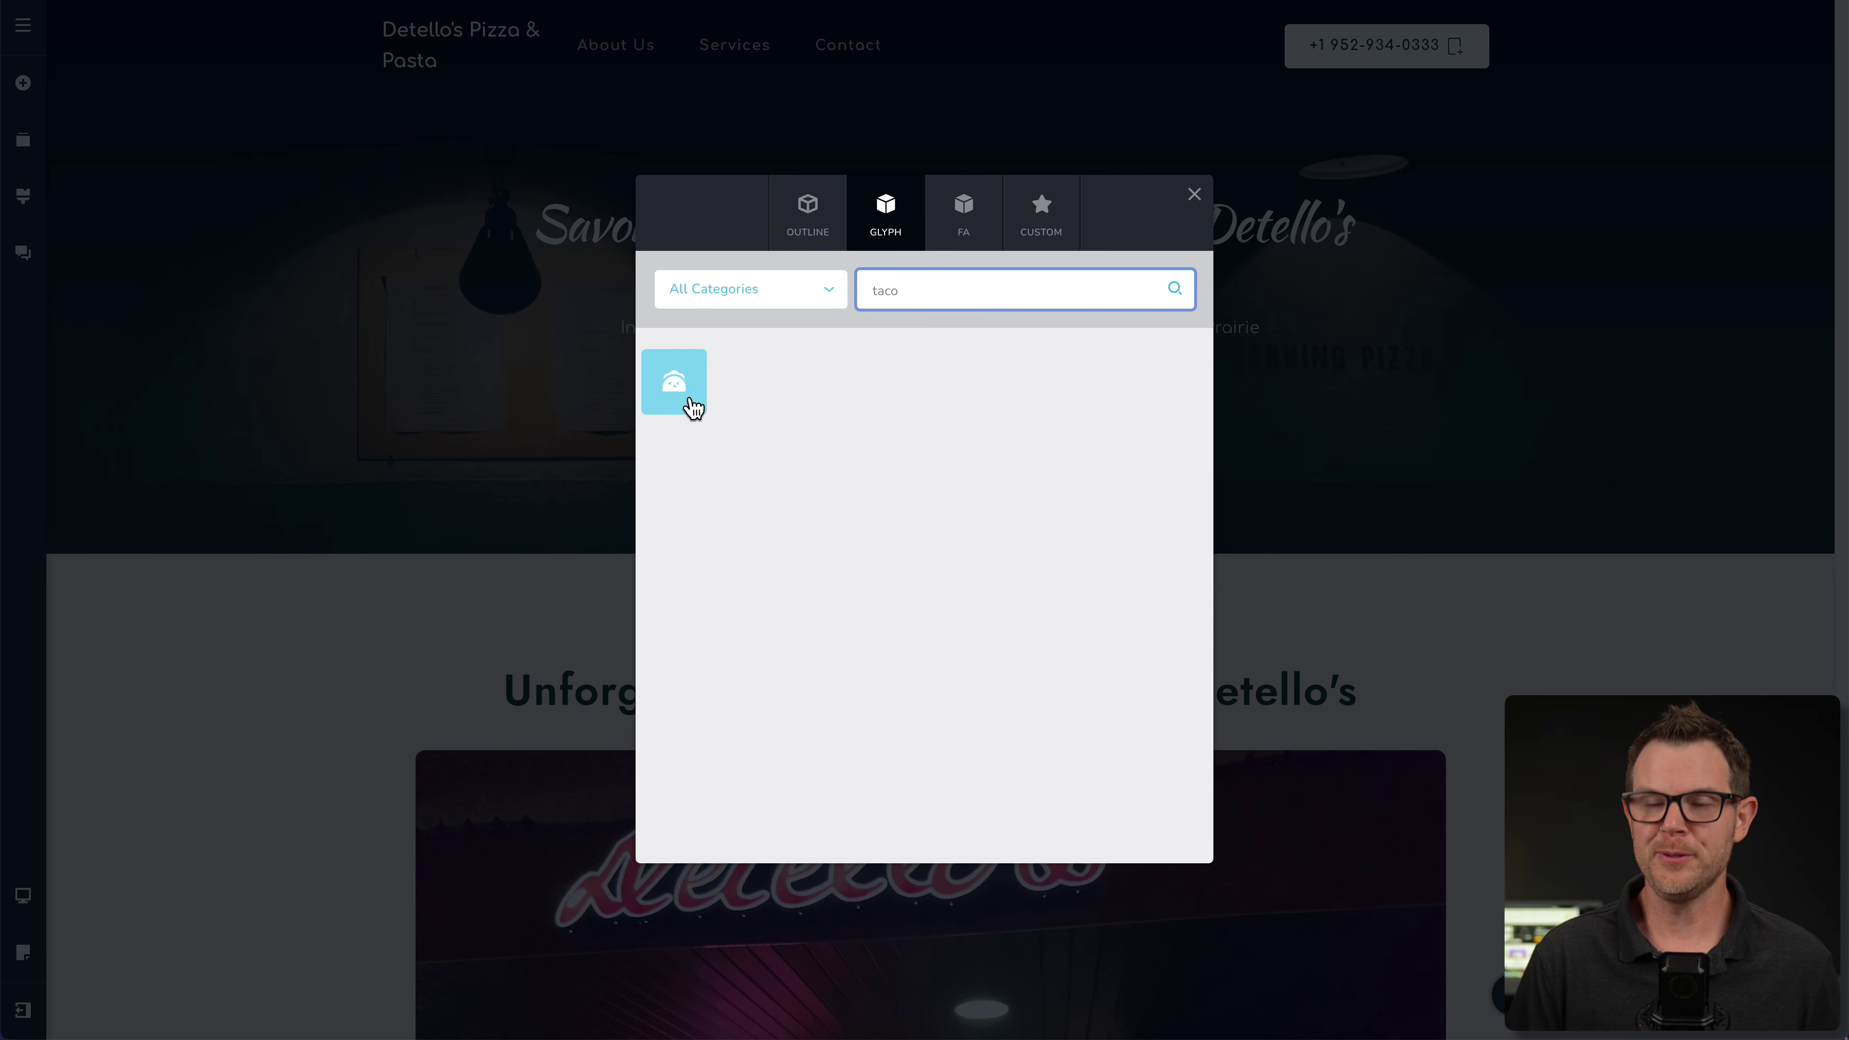
pyautogui.click(696, 403)
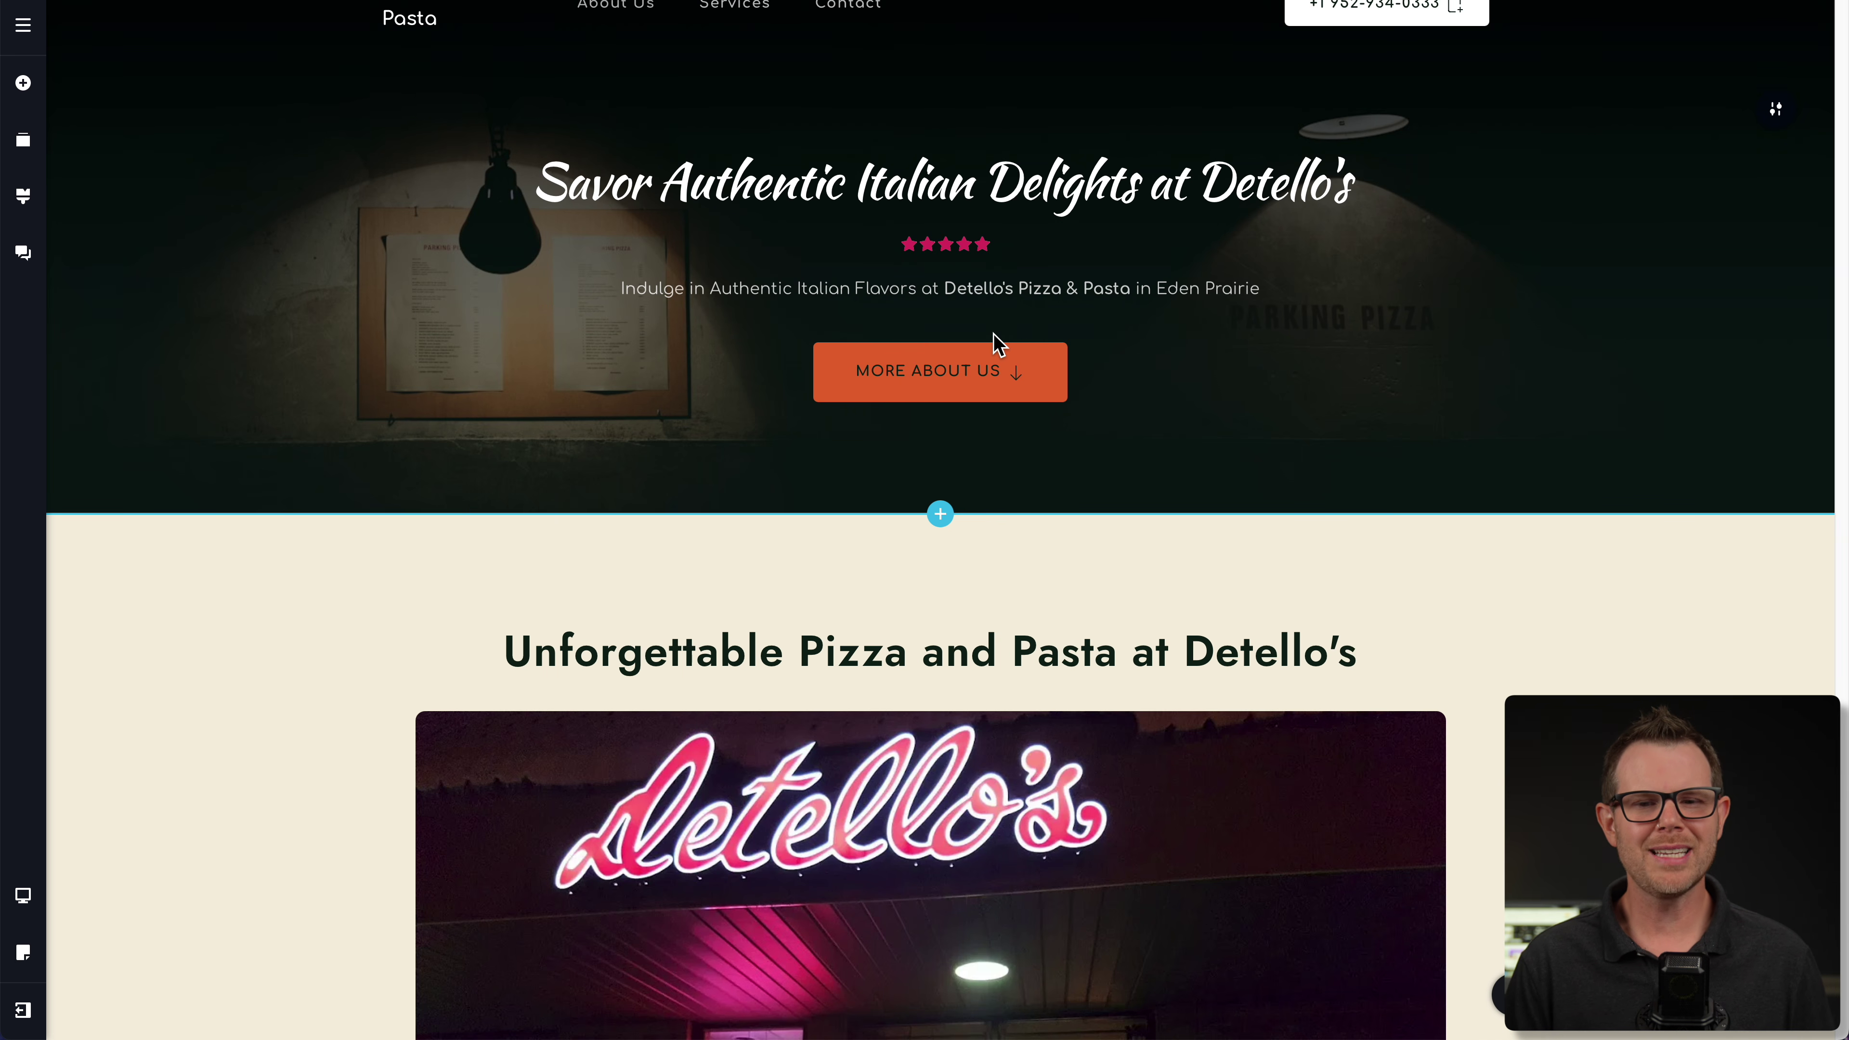
# - Change the hero rating's star colour from pink to yellow #CEC238
pyautogui.click(946, 251)
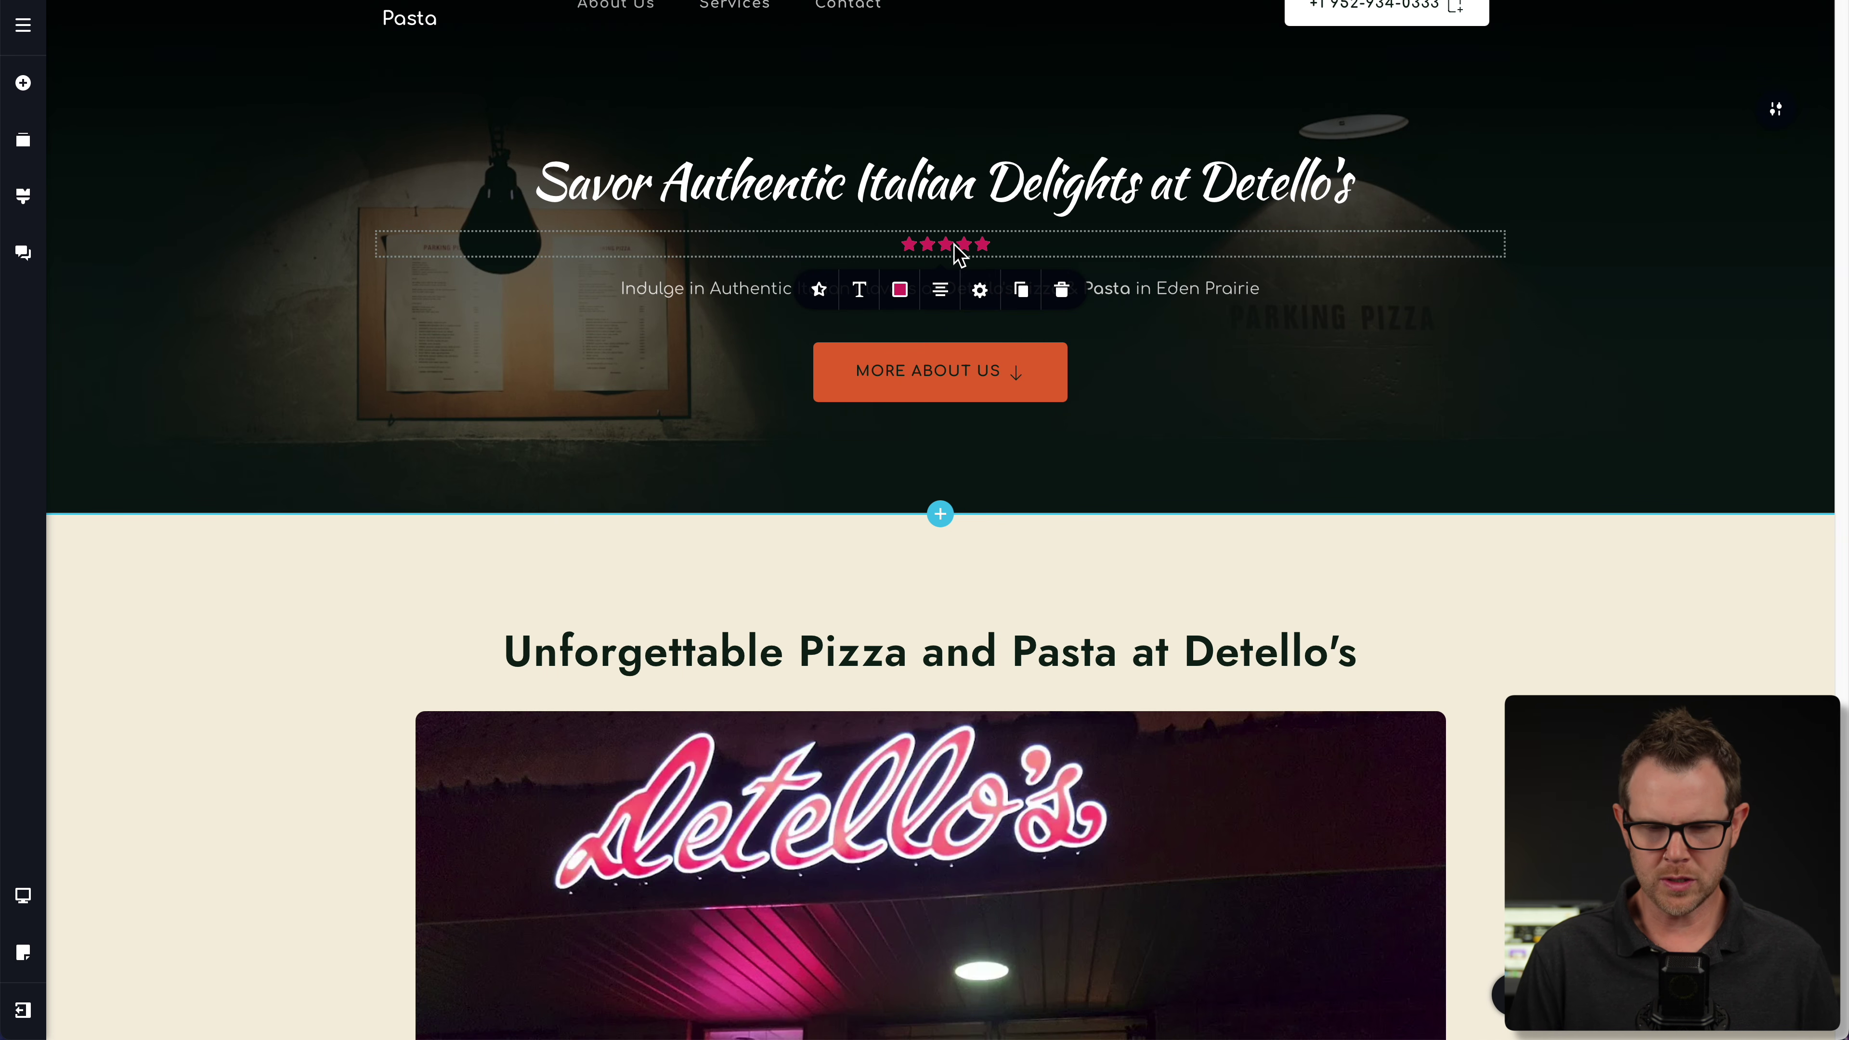
pyautogui.click(901, 292)
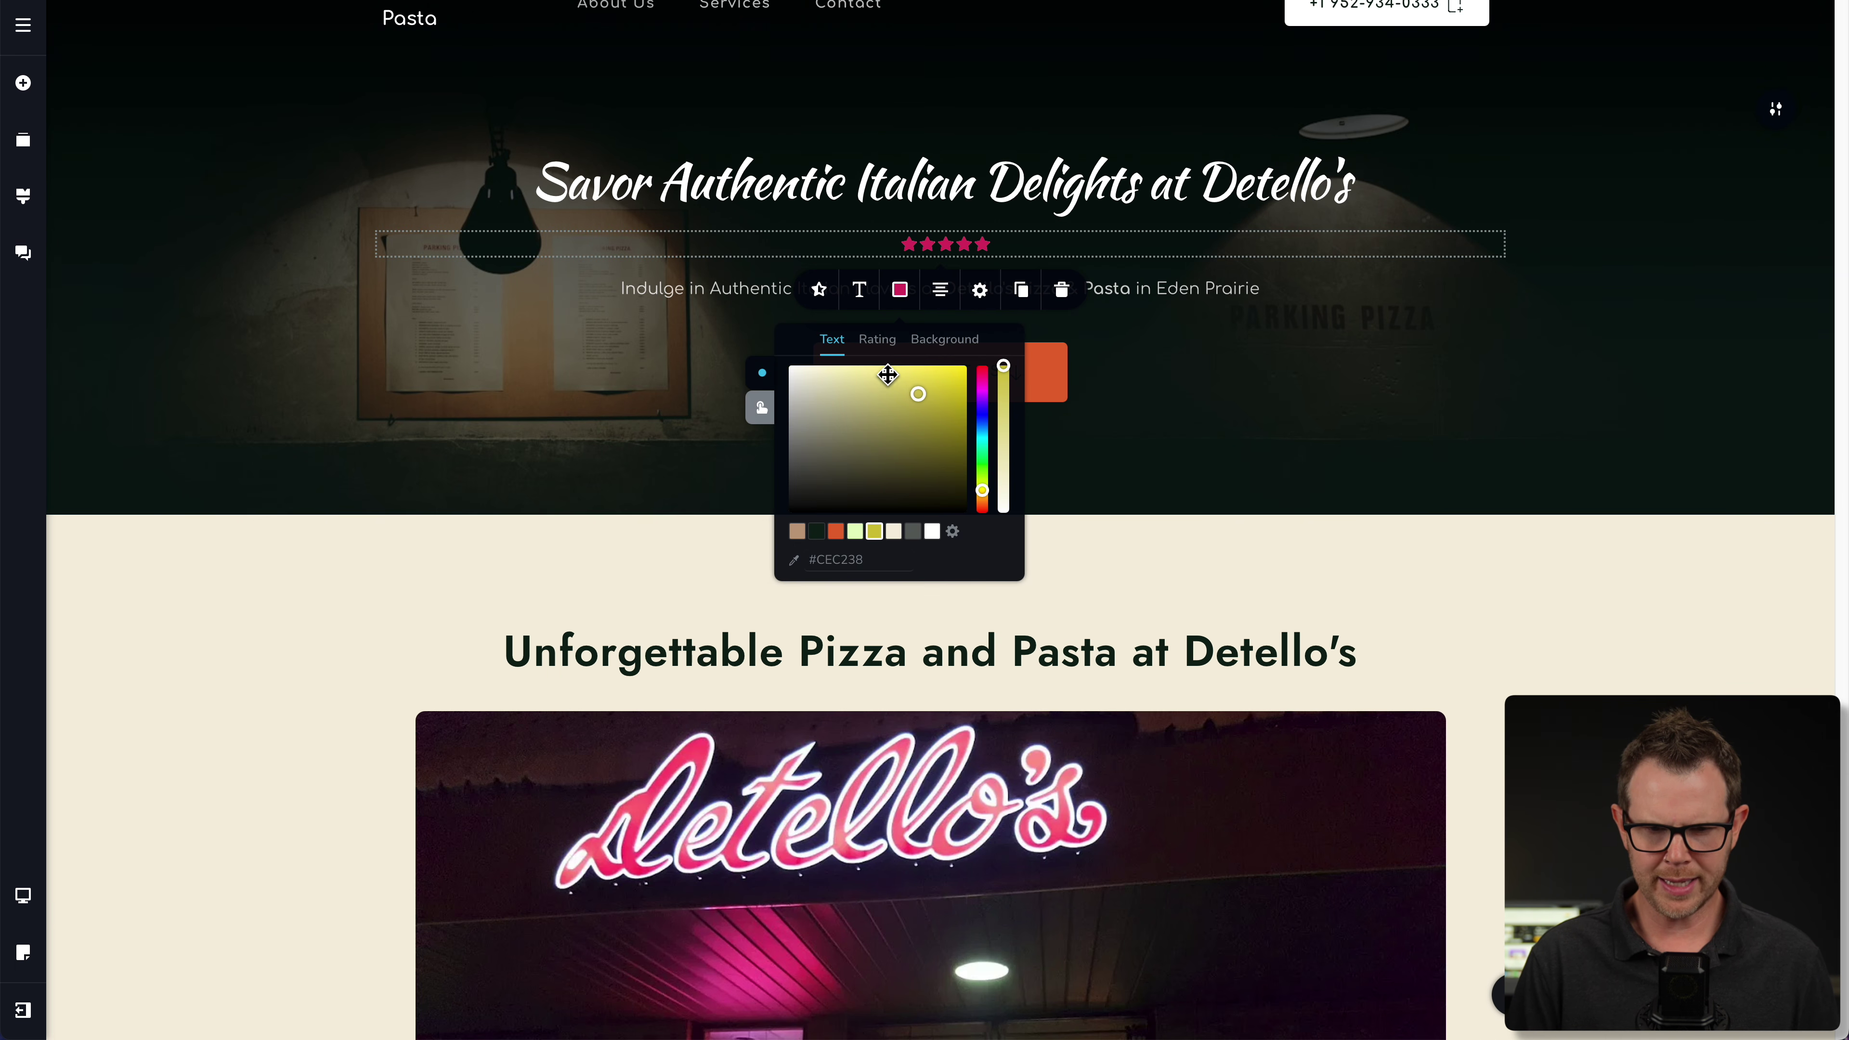
pyautogui.click(873, 341)
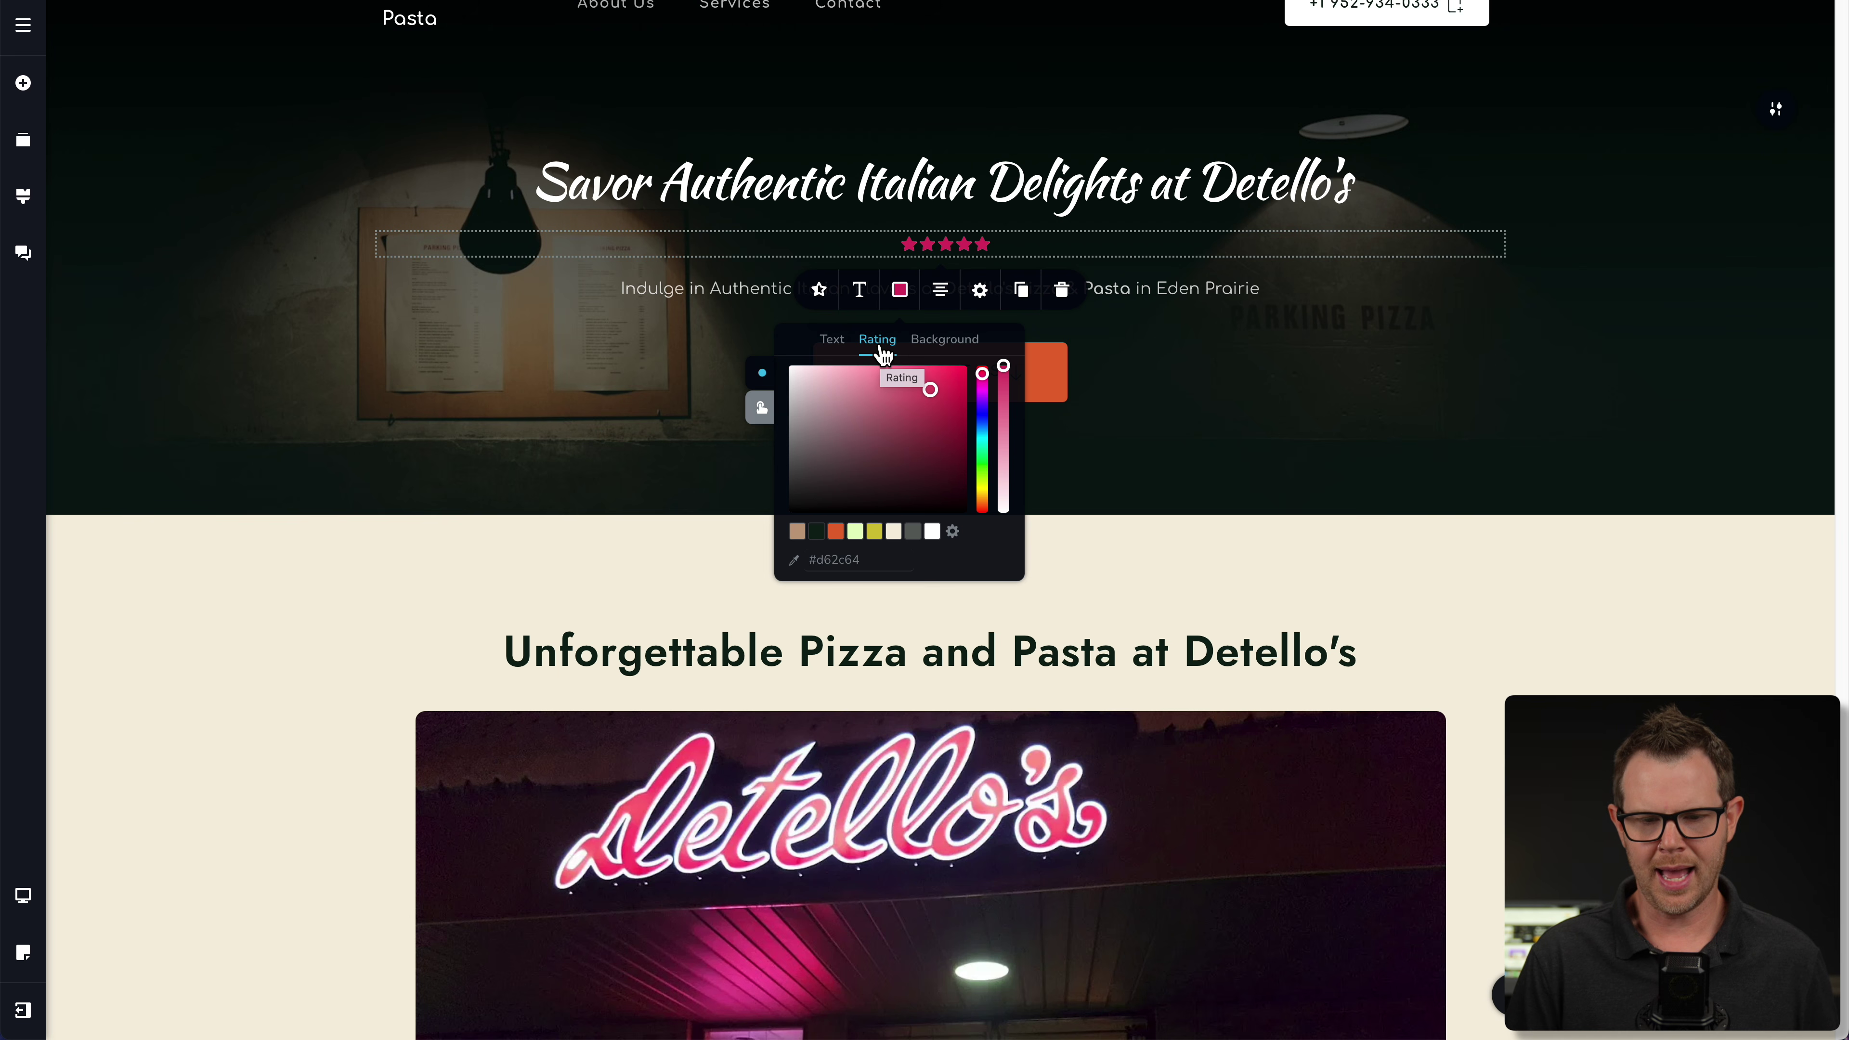
pyautogui.click(966, 349)
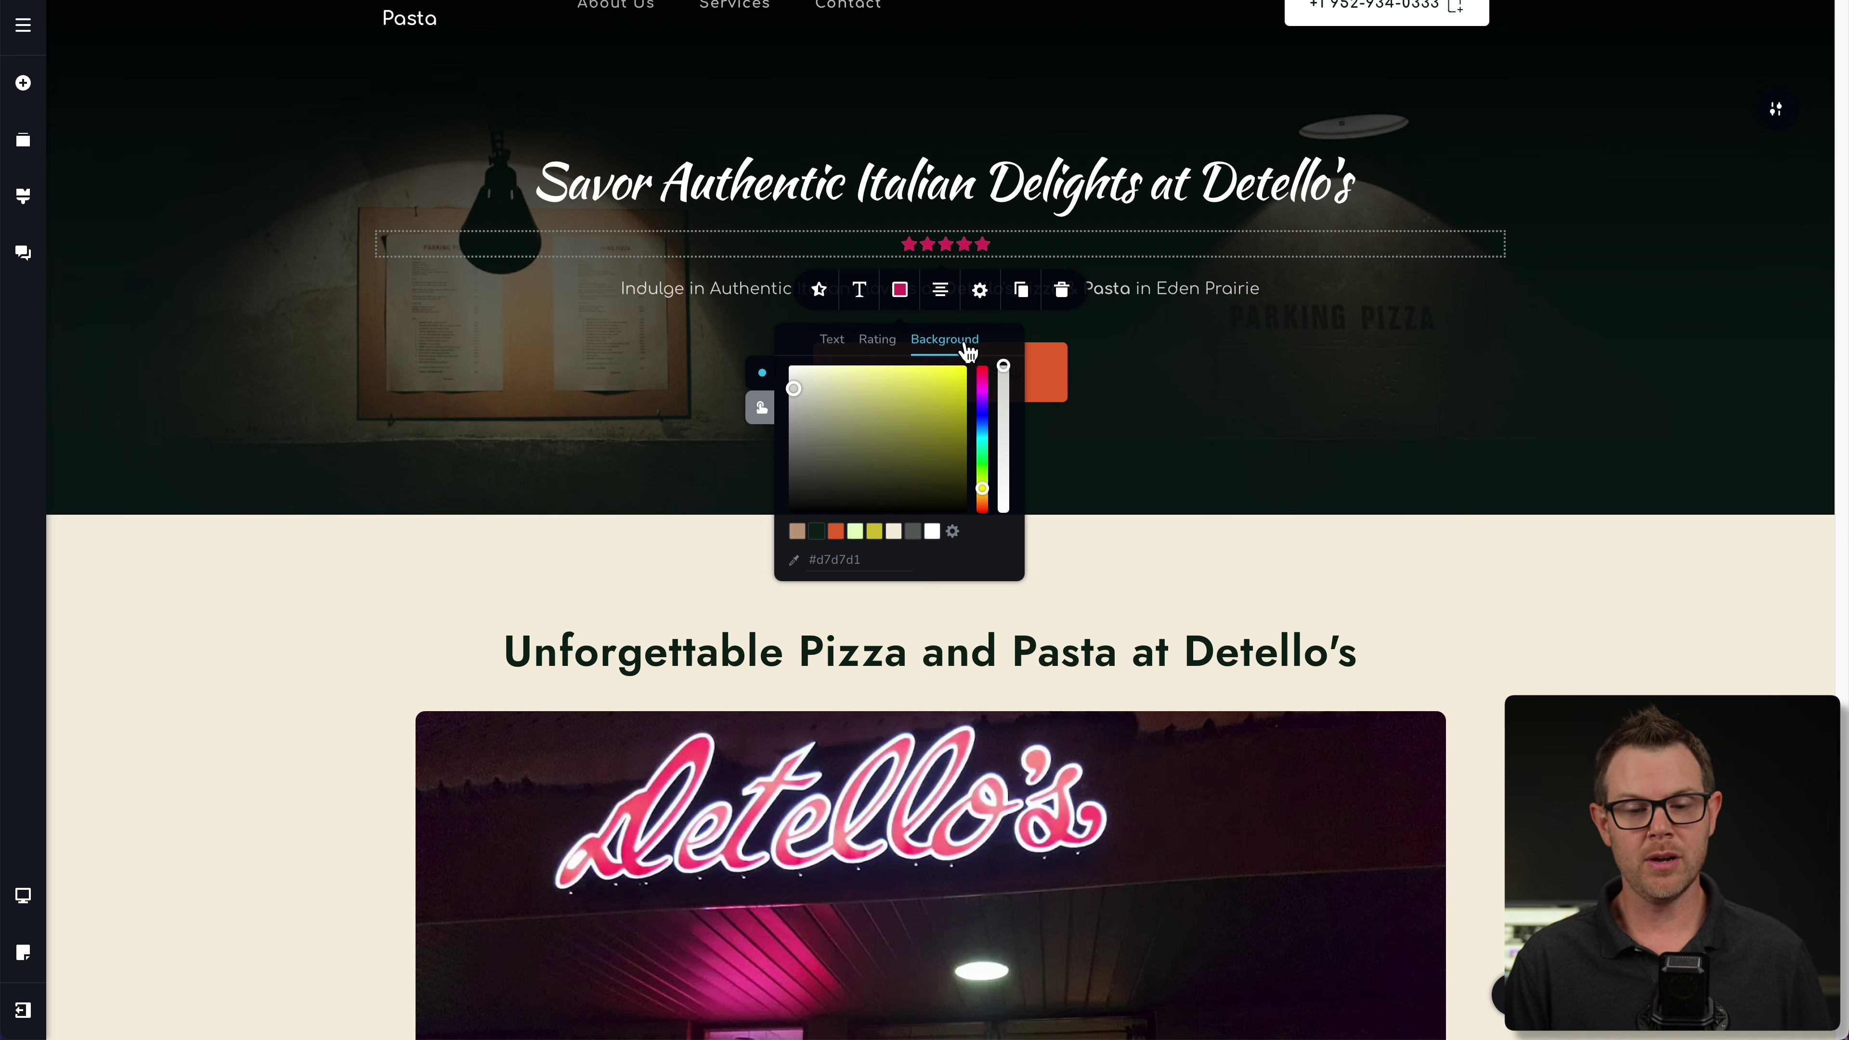
pyautogui.click(879, 350)
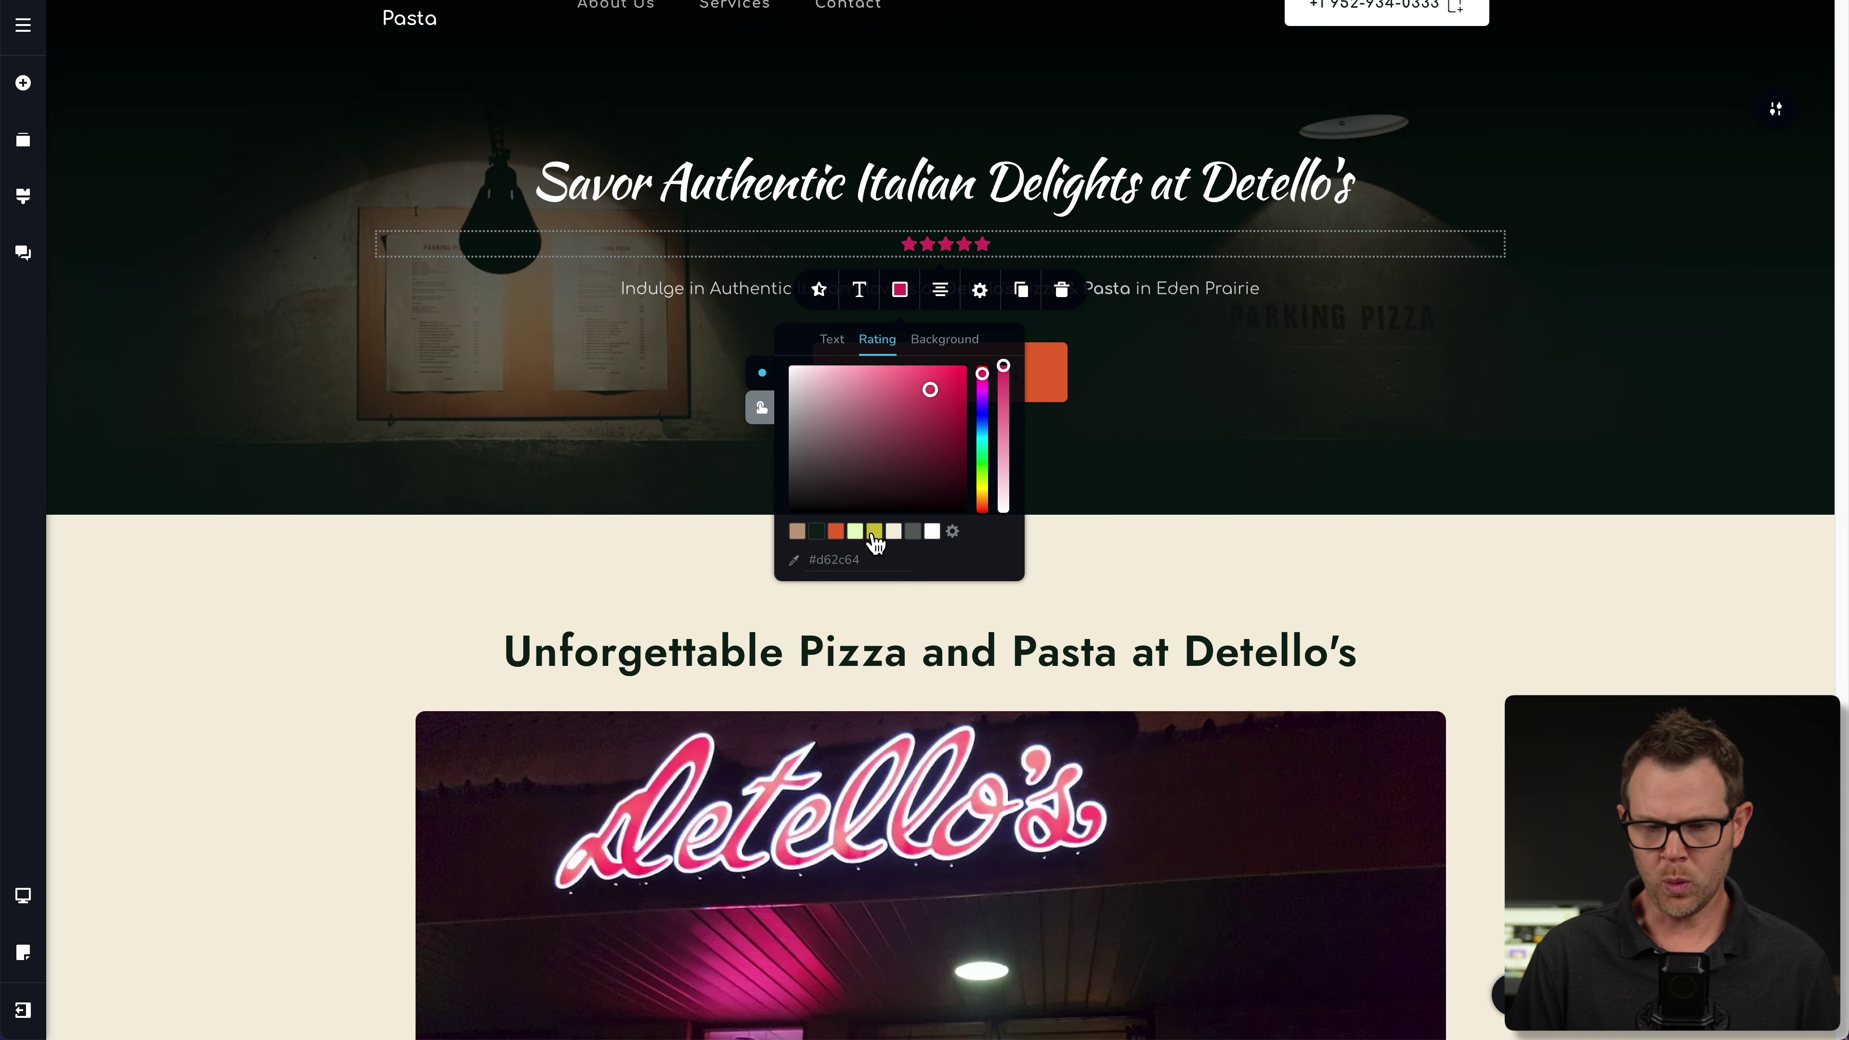
pyautogui.click(874, 533)
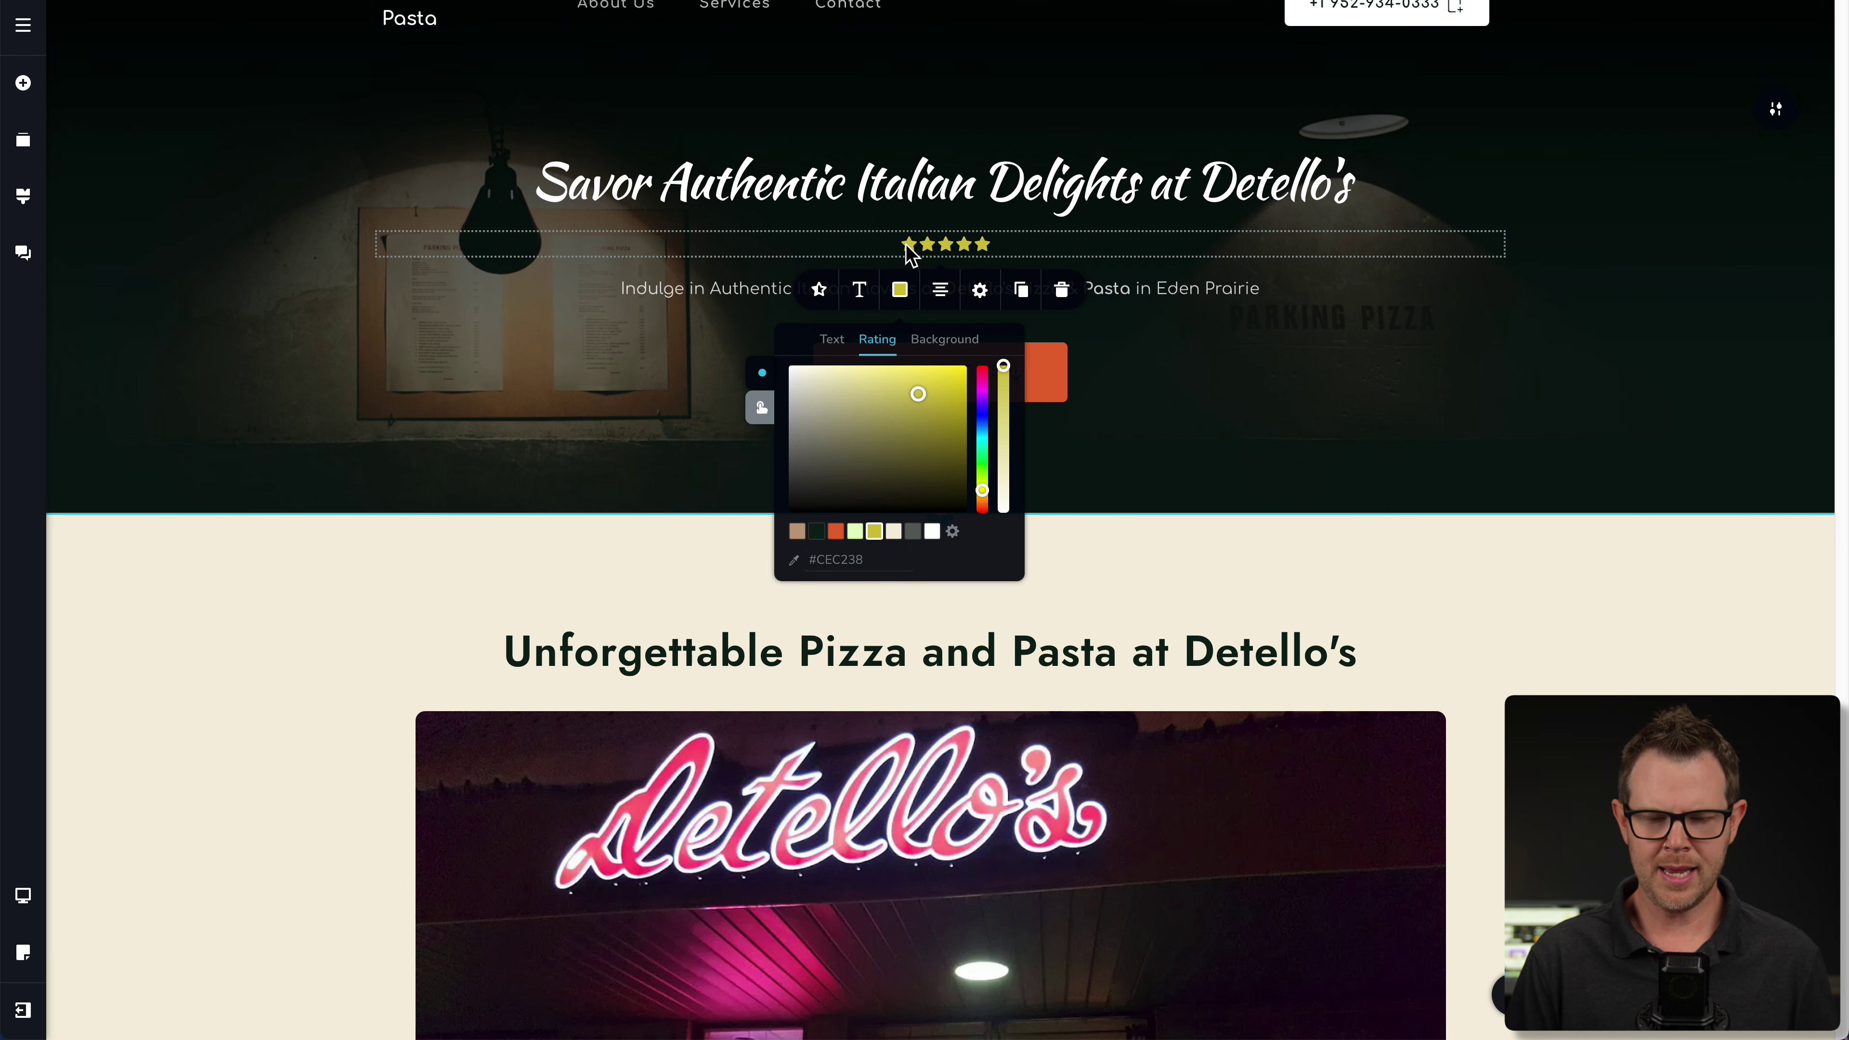
pyautogui.click(1180, 429)
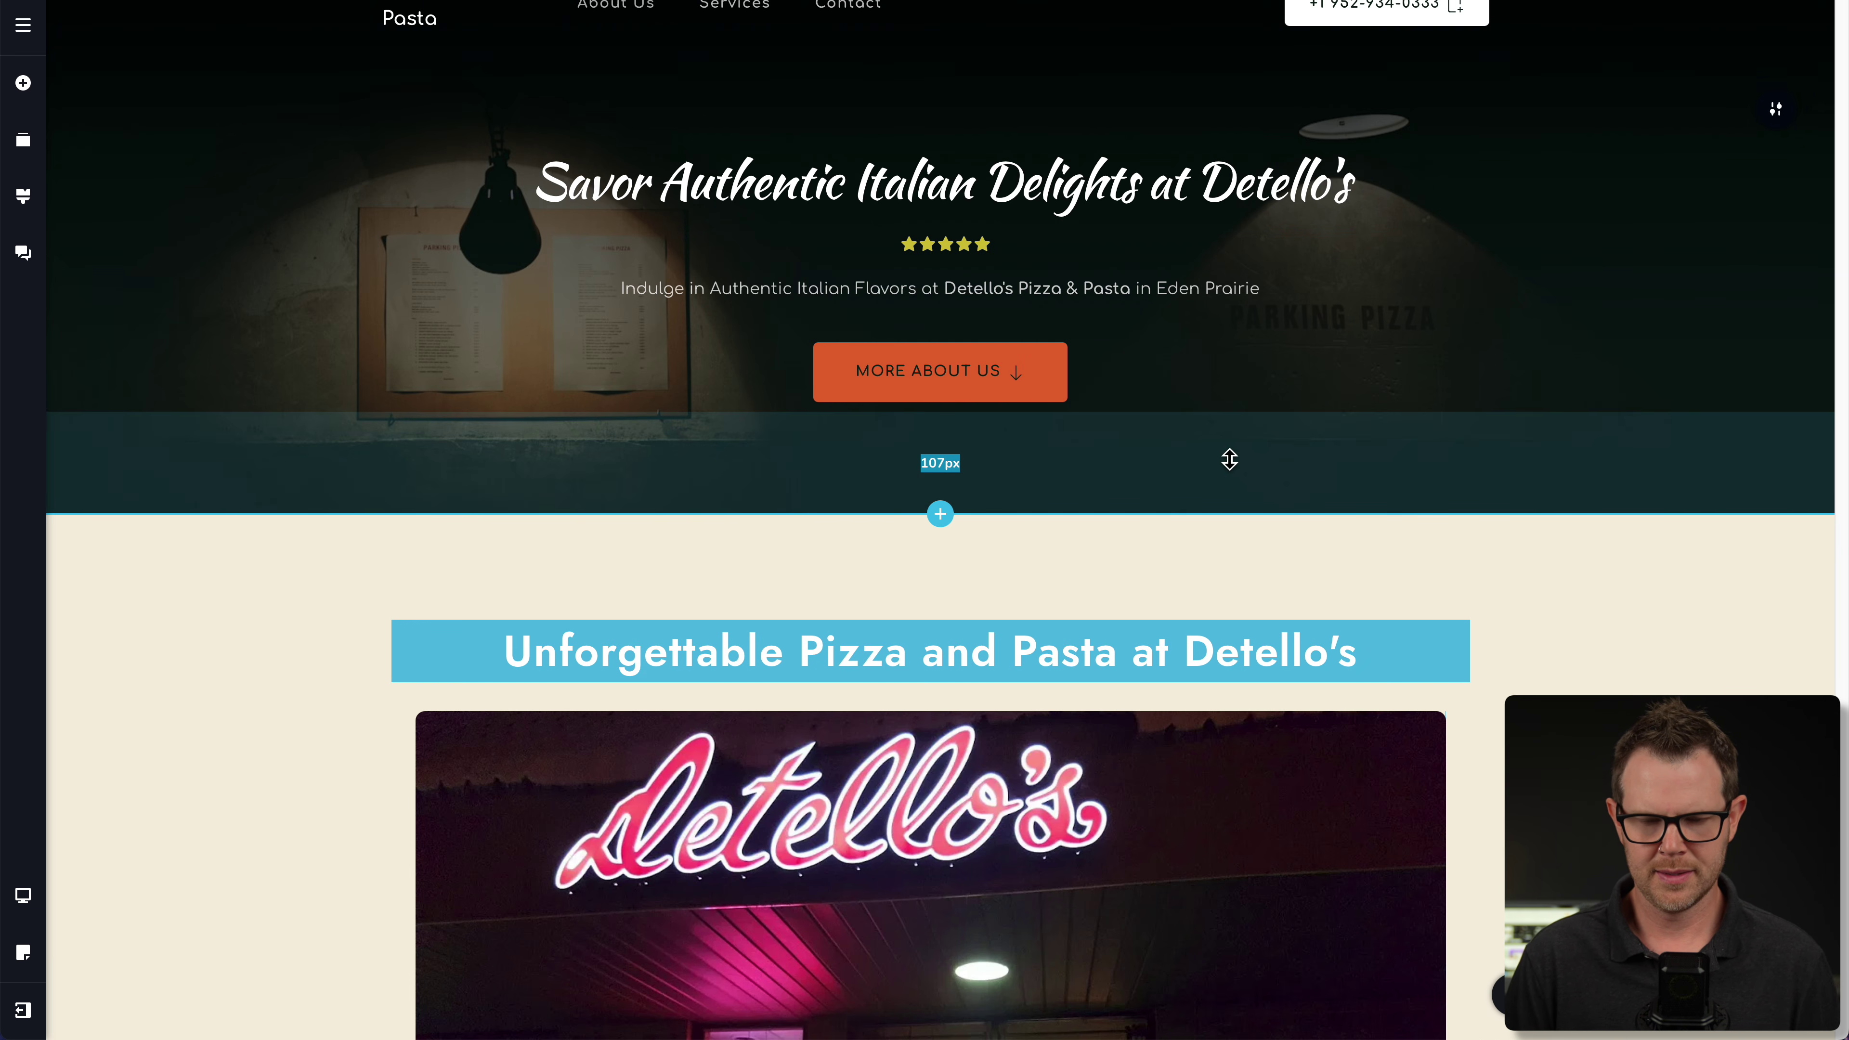
pyautogui.scroll(1, 1229, 459)
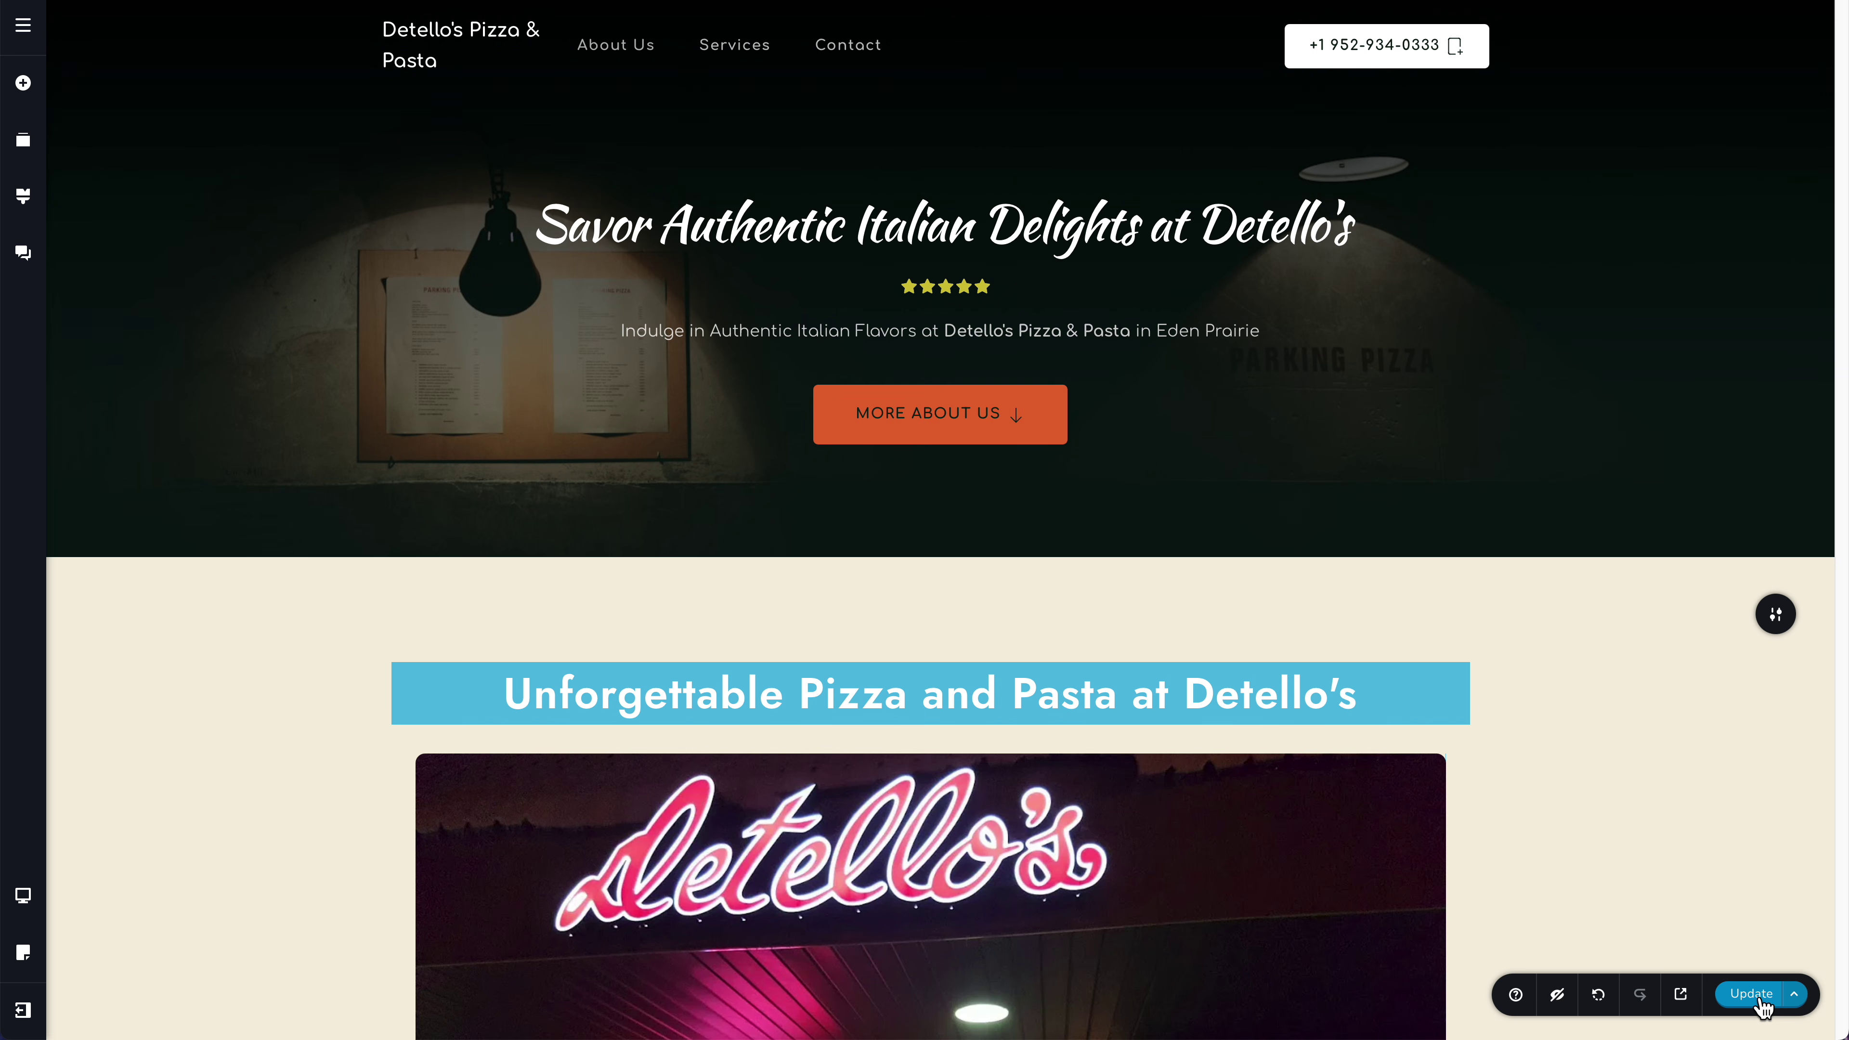
# - Exit the editor to the dashboard and bring up Publish for the Detello's Pizza & Pasta project
pyautogui.click(22, 1011)
pyautogui.click(103, 999)
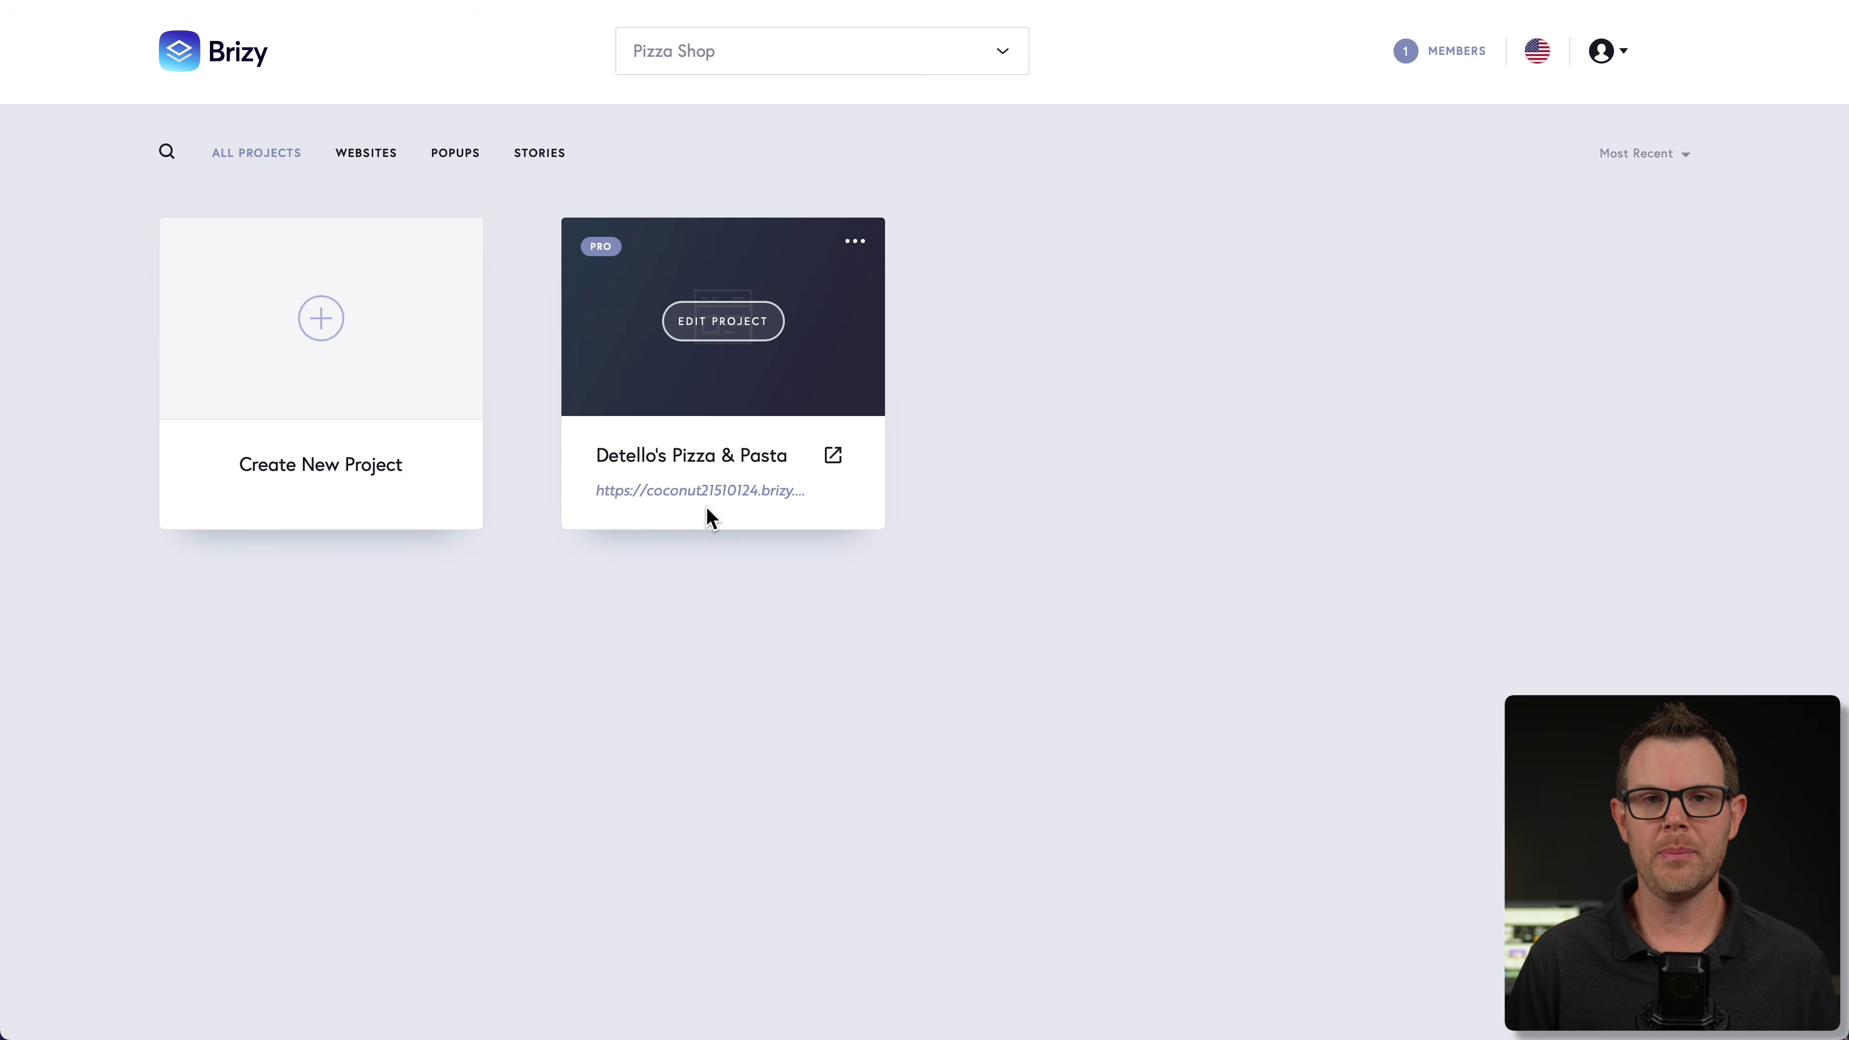
pyautogui.click(854, 242)
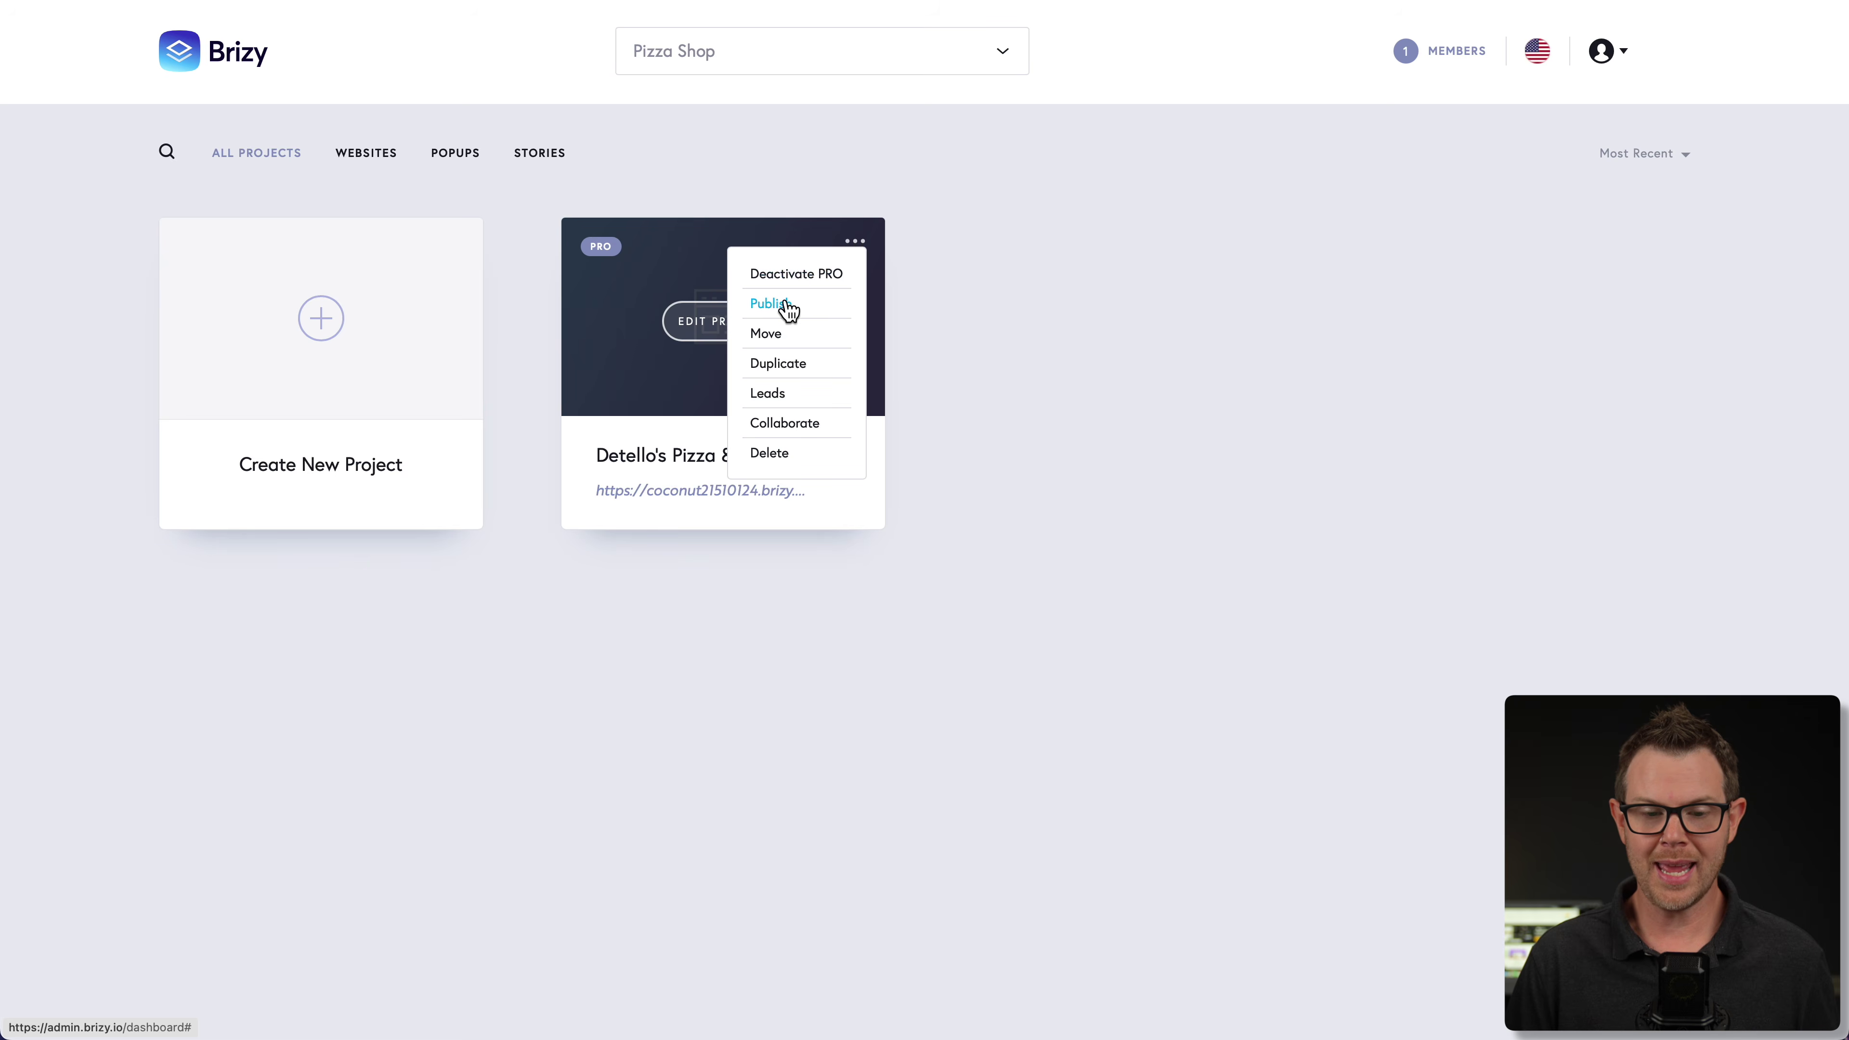
pyautogui.click(795, 306)
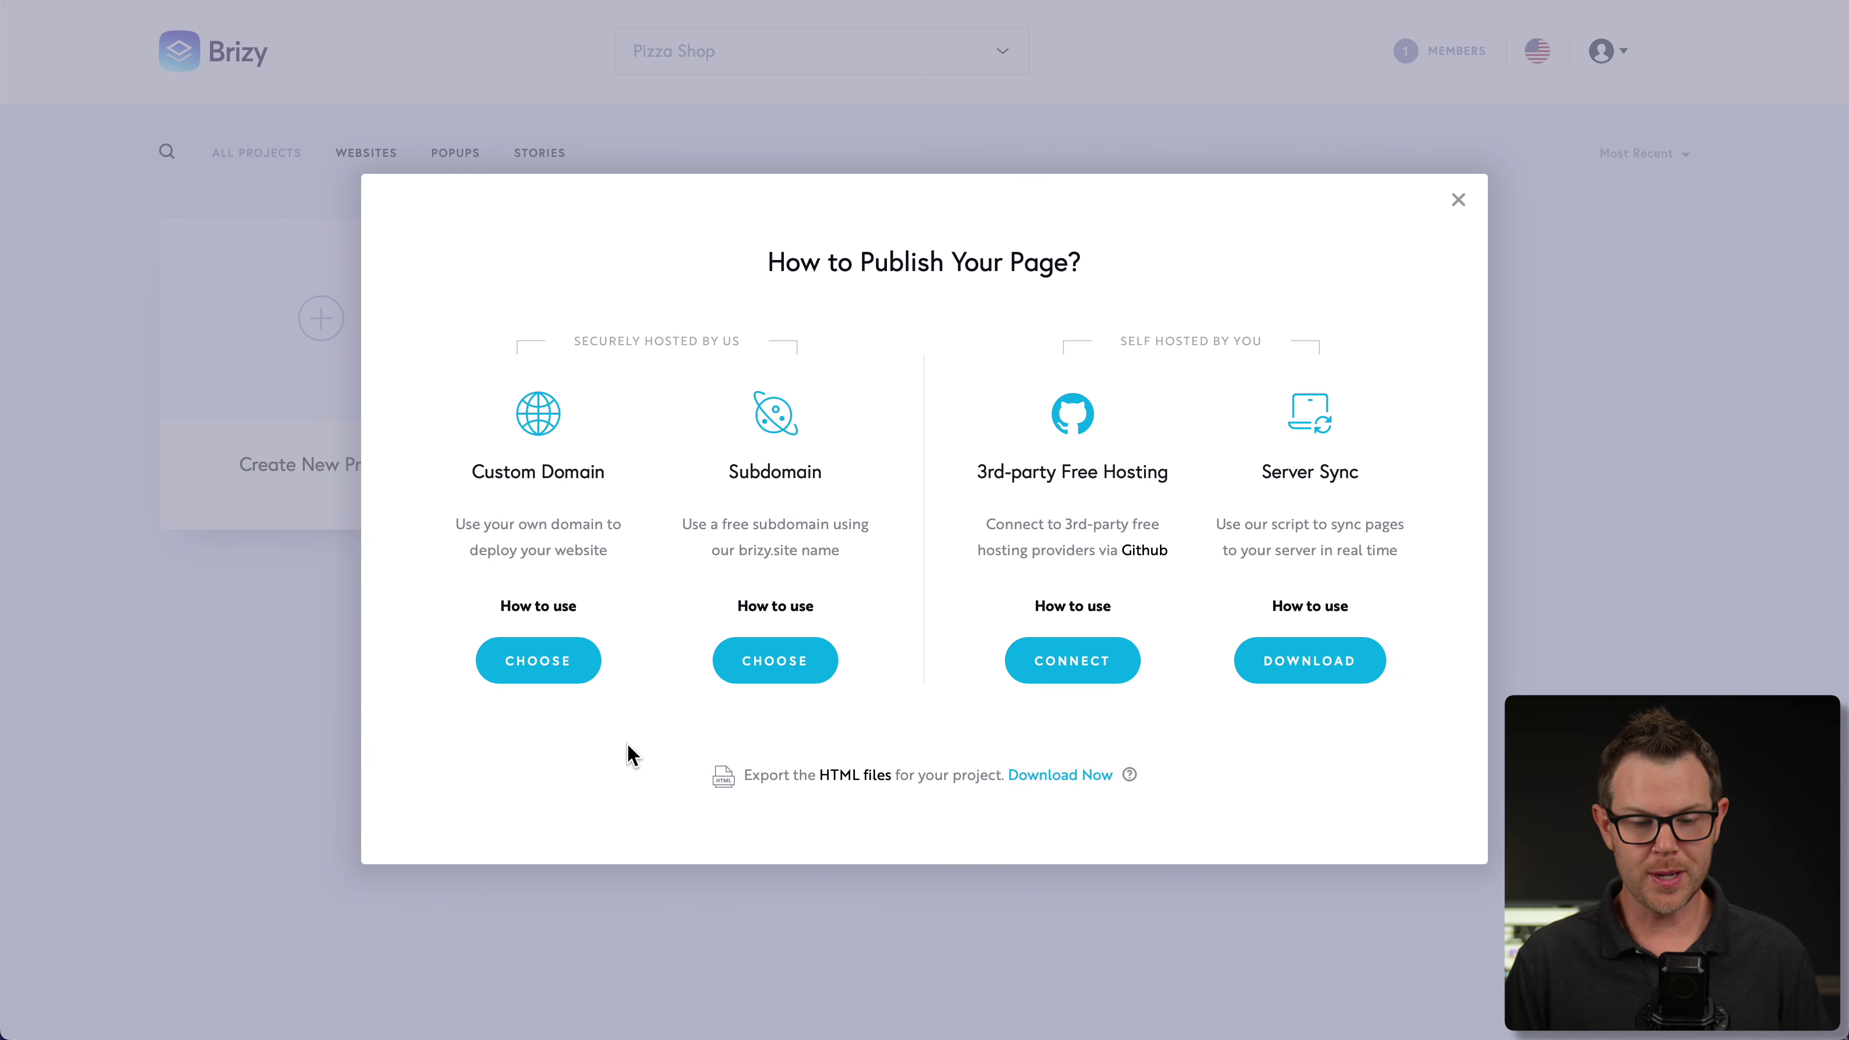
# - Connect the project to the custom domain pizza.clientamp.com and close the domain dialog
pyautogui.click(549, 676)
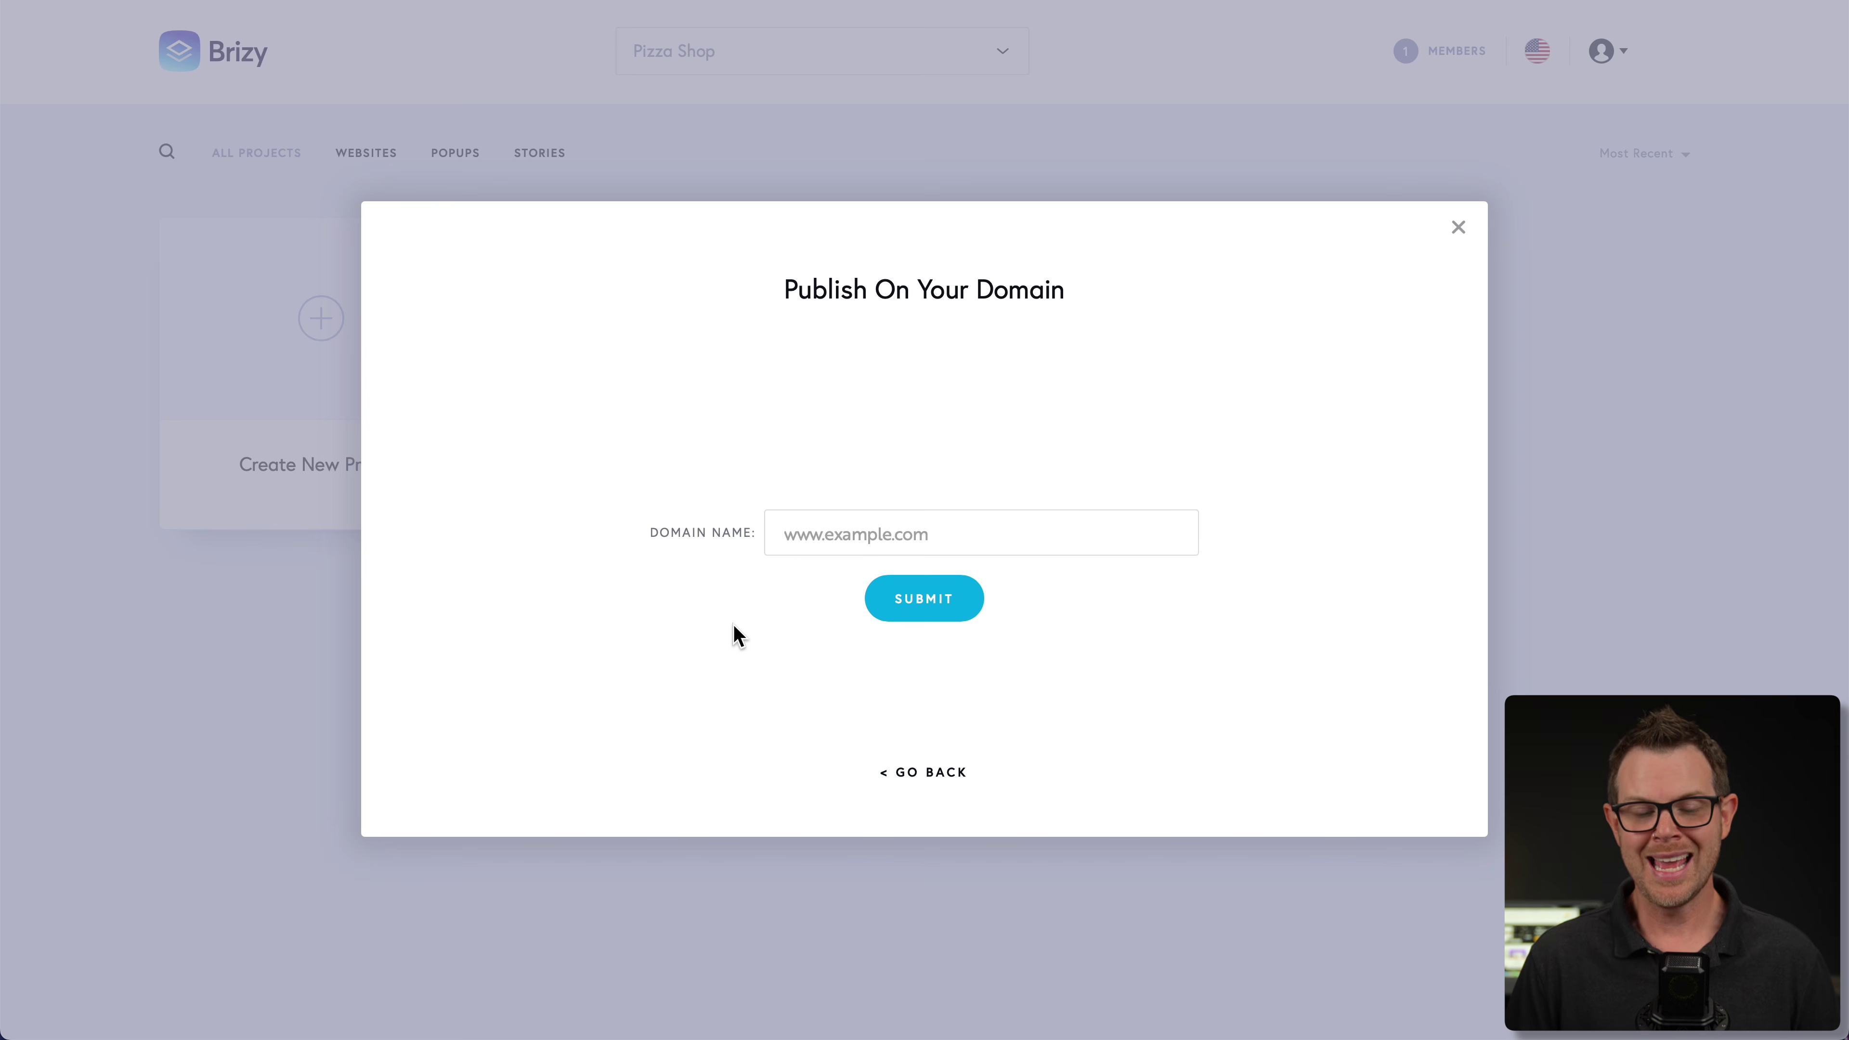
pyautogui.click(829, 534)
pyautogui.write('pizza.clientamp.com')
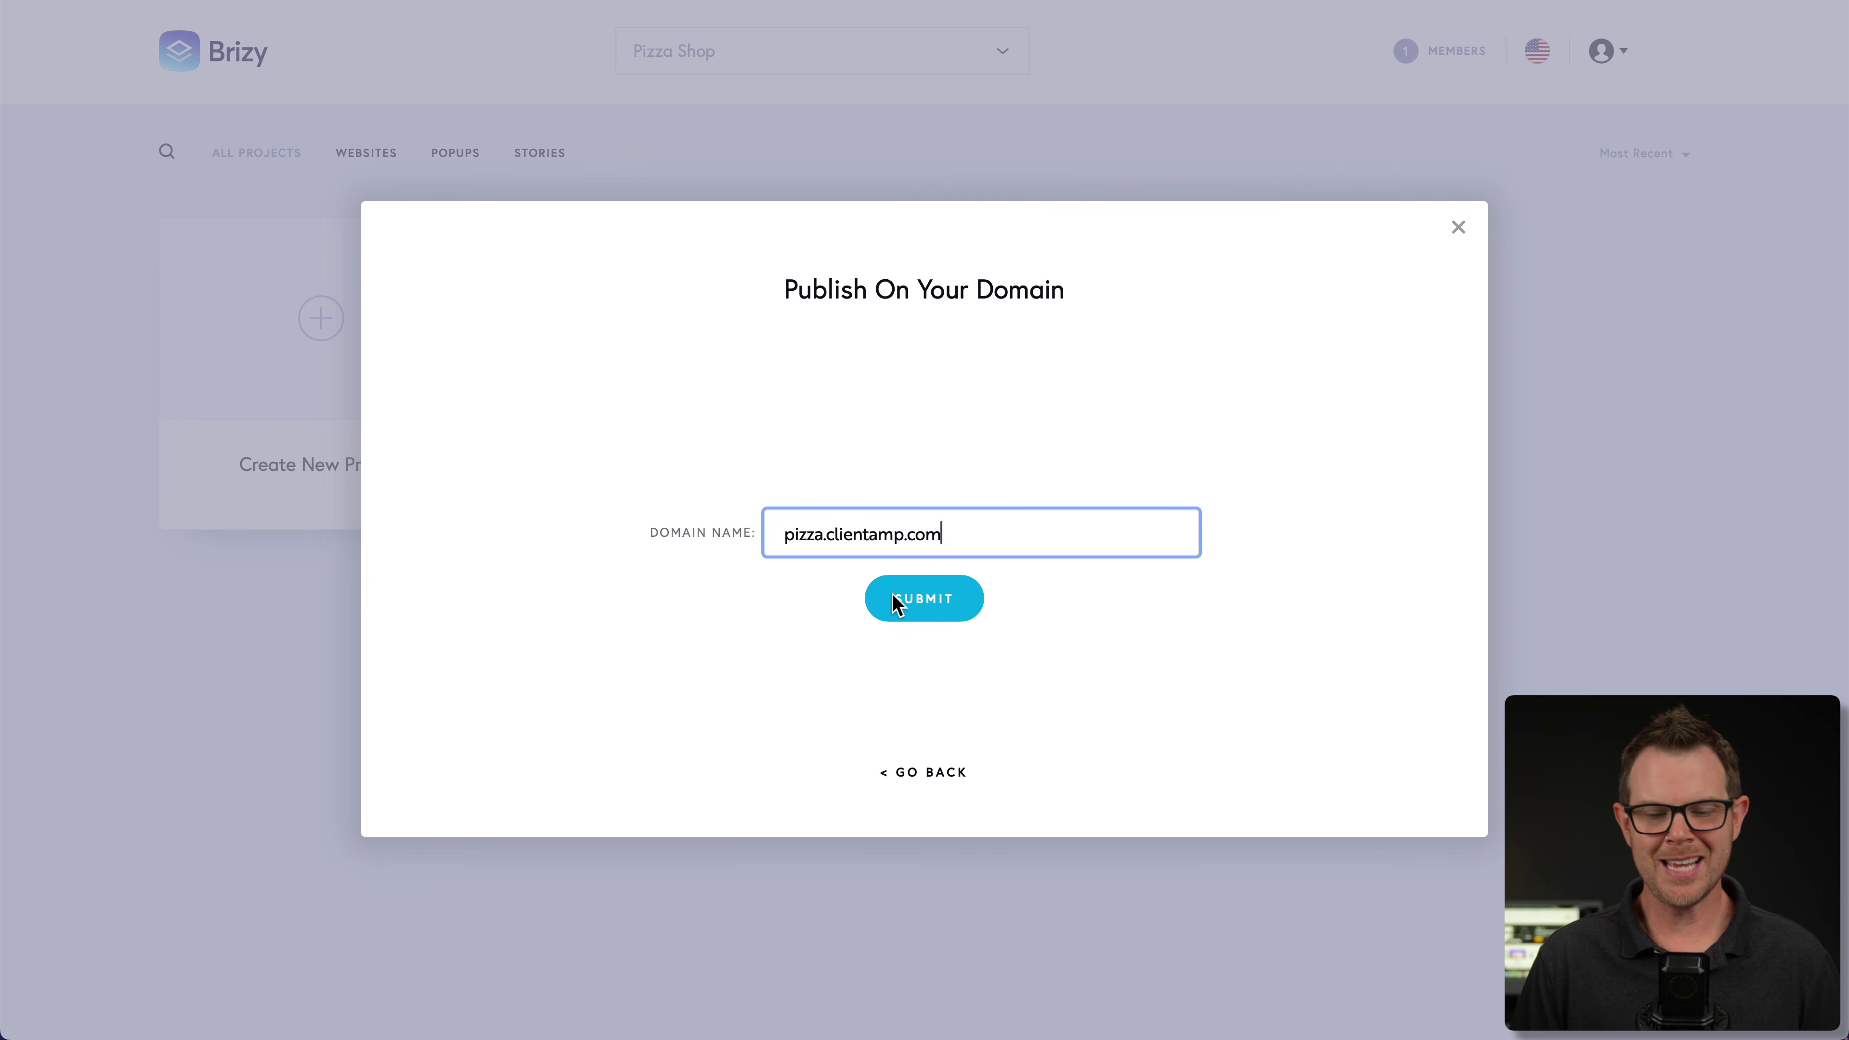
pyautogui.click(967, 606)
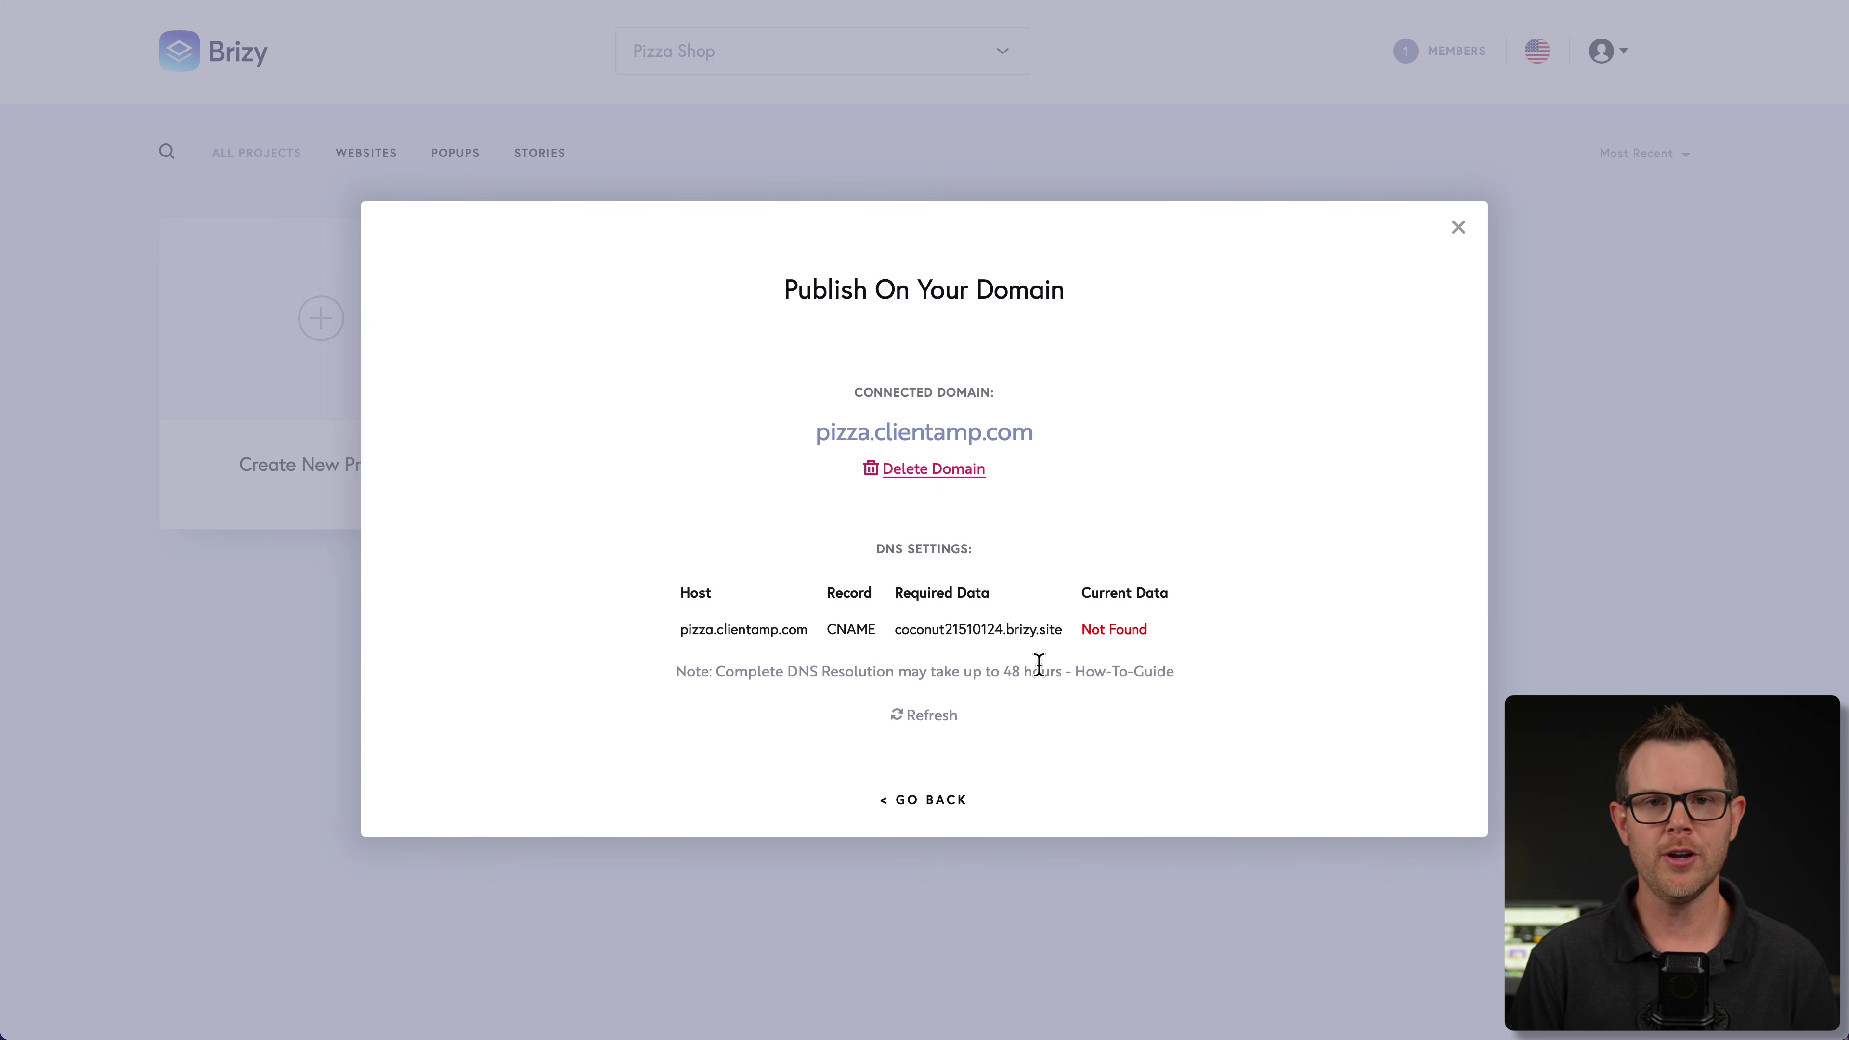
pyautogui.press('Escape')
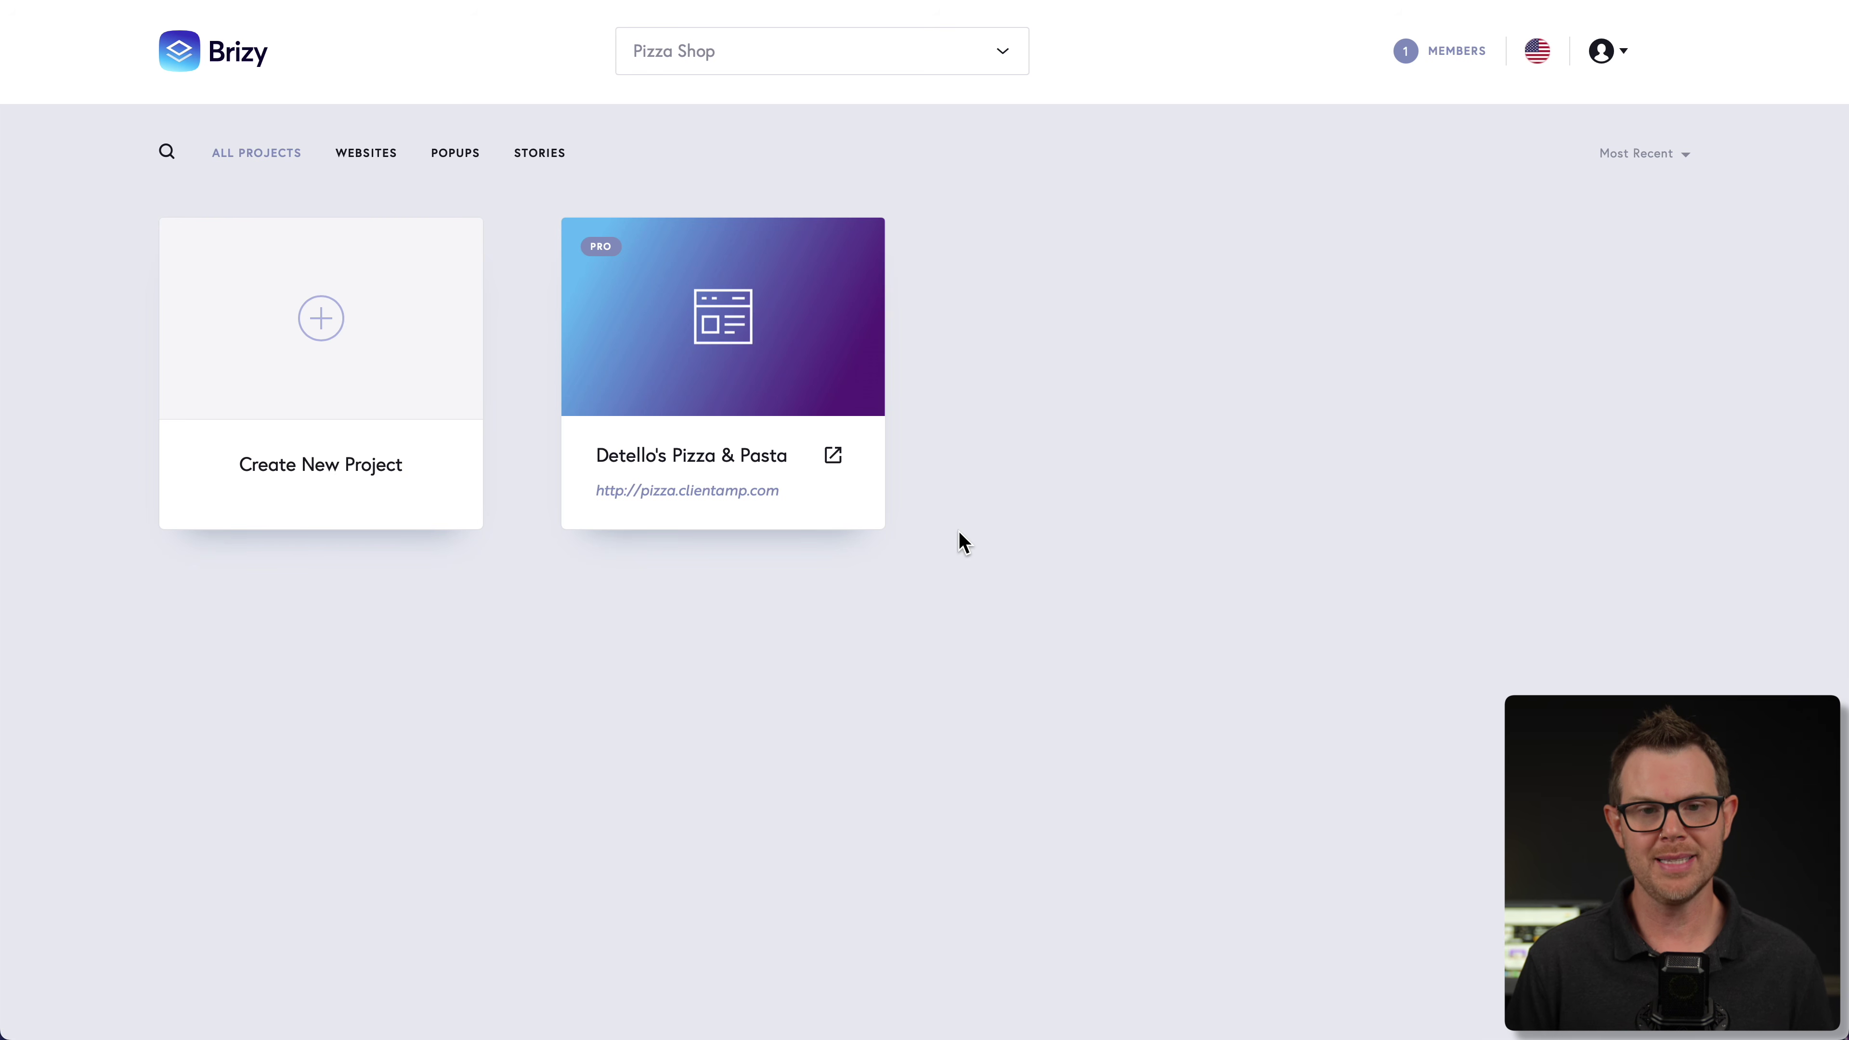
# - Edit the Detello's project and show its Pages list, containing only the /home page
pyautogui.moveTo(734, 327)
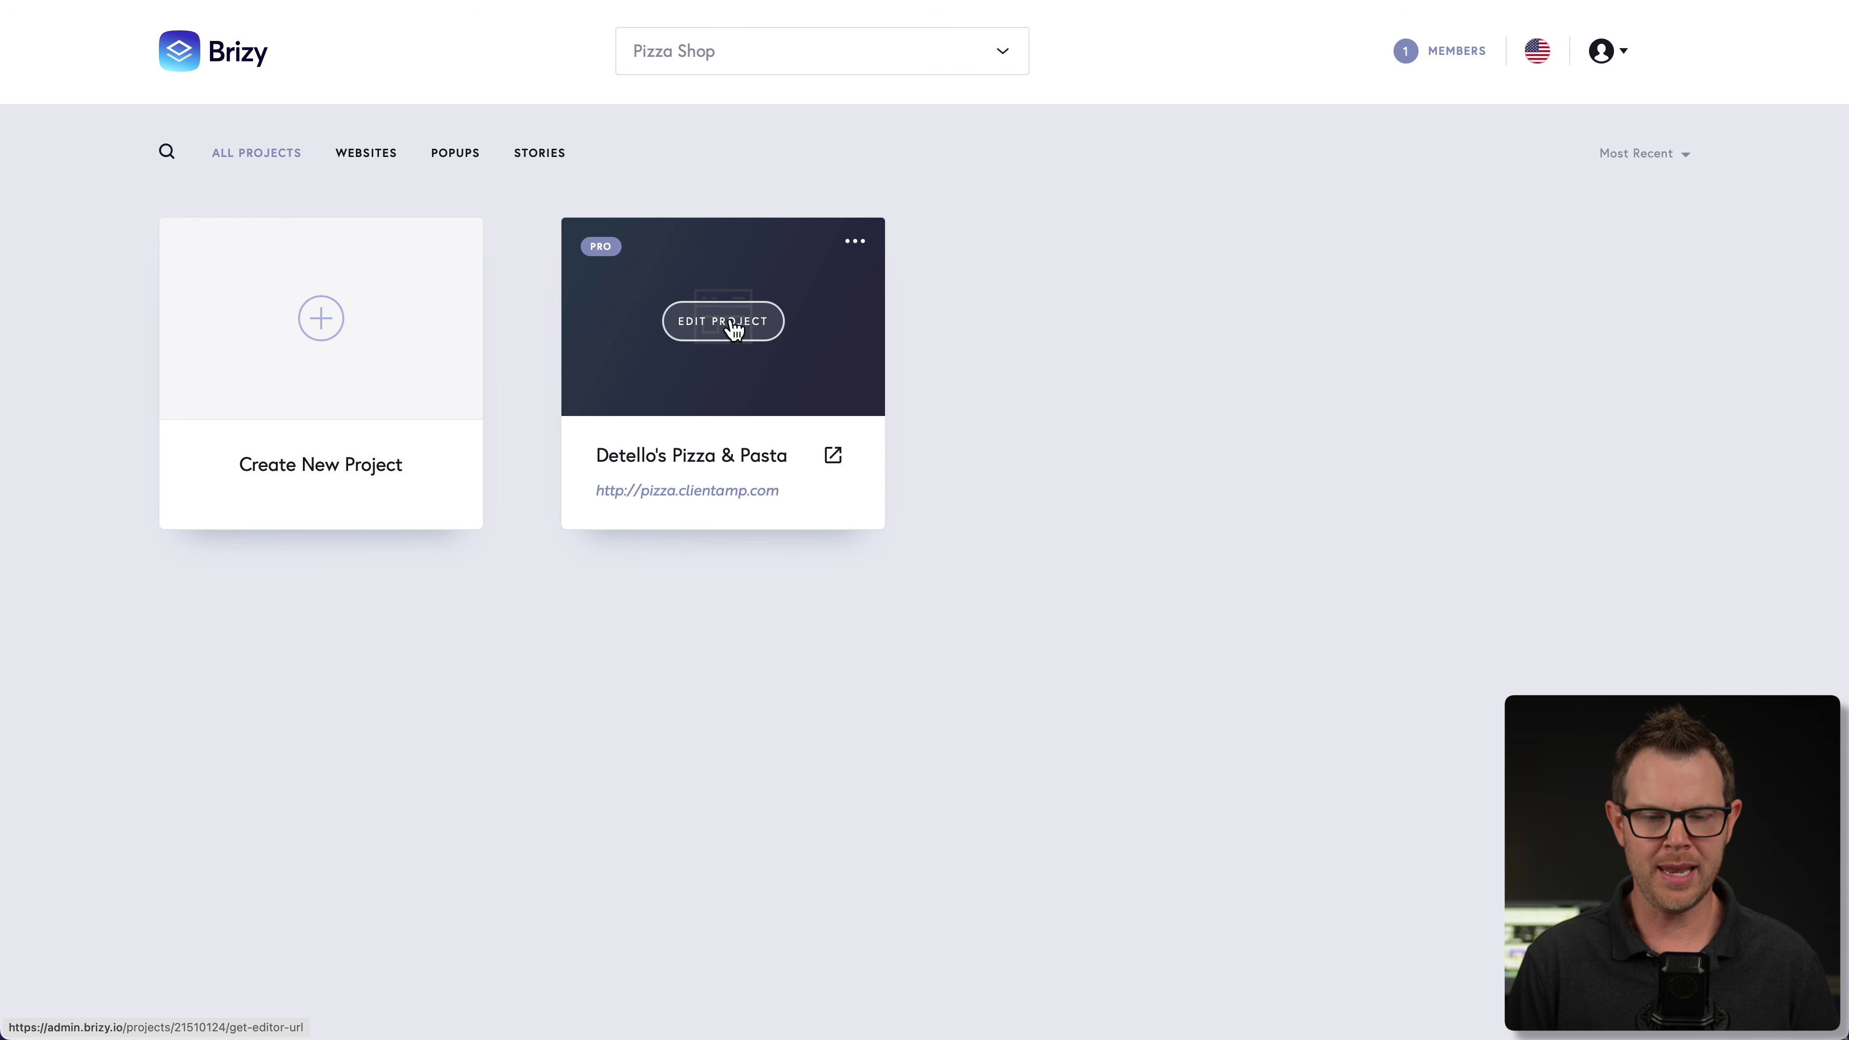
pyautogui.click(735, 328)
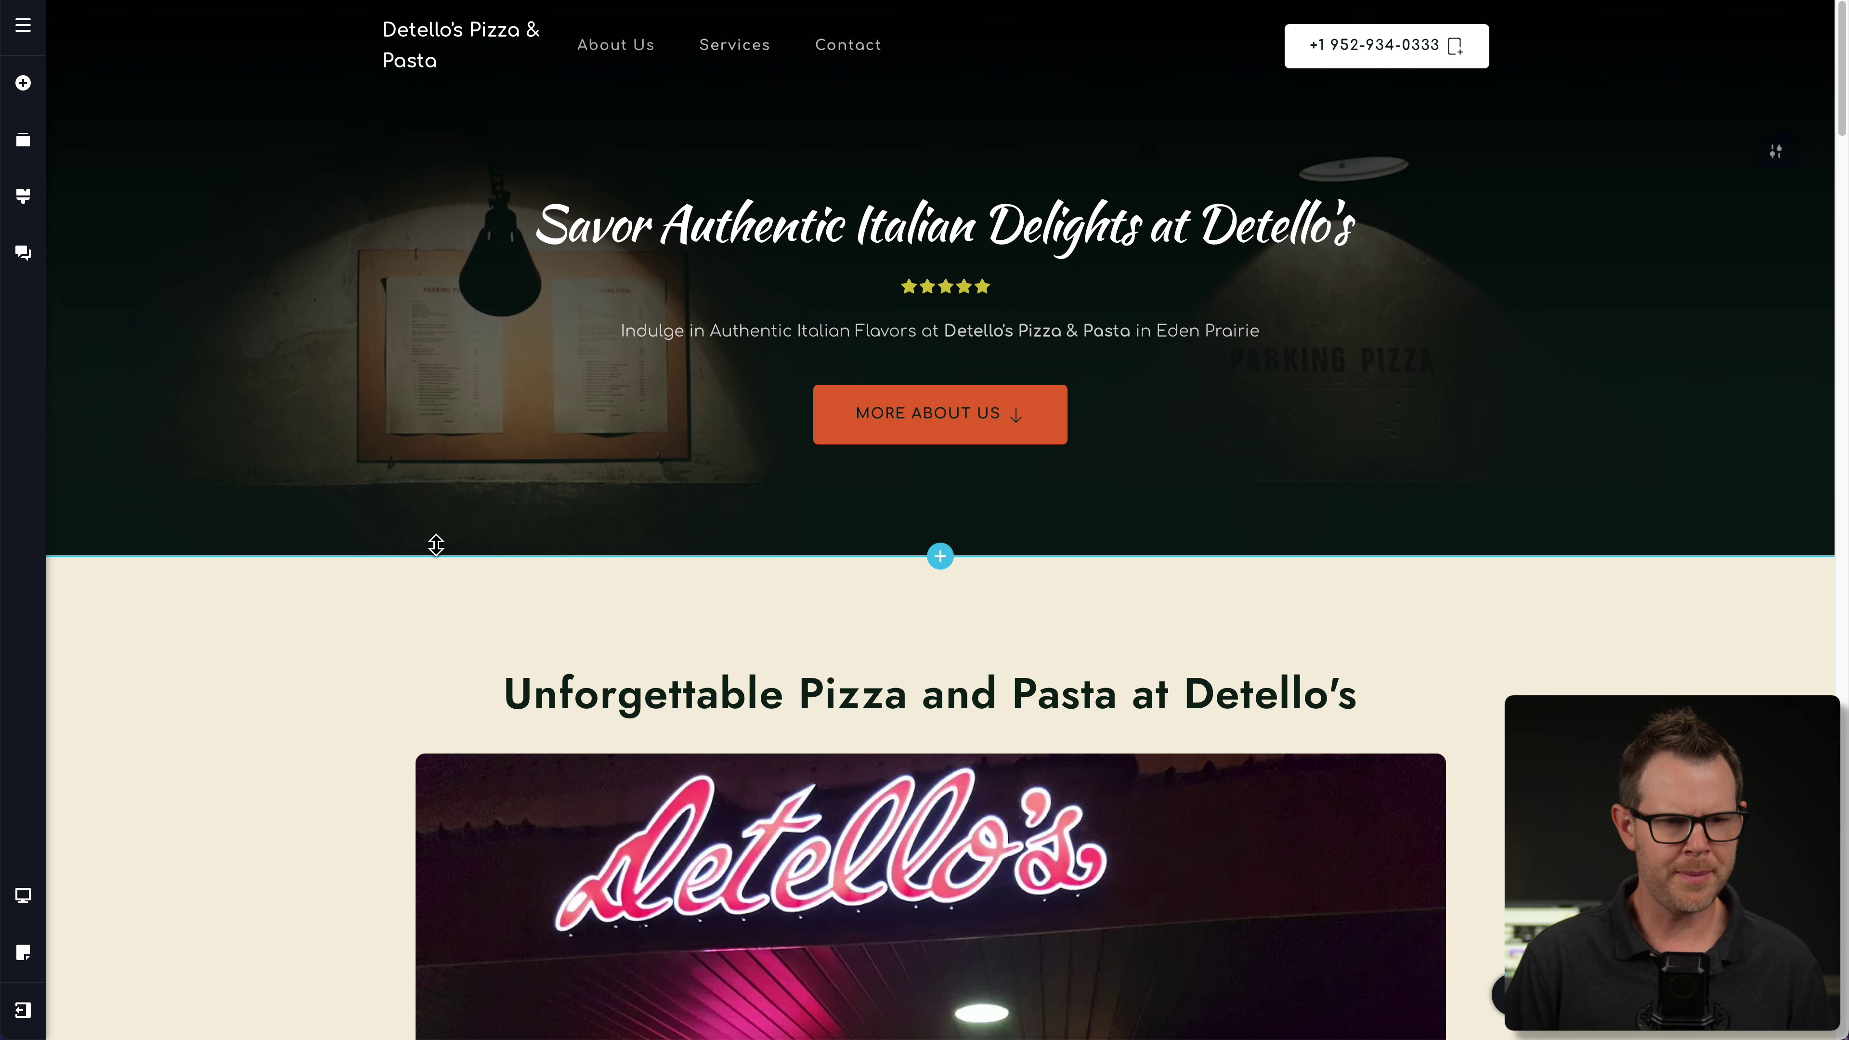
pyautogui.click(24, 29)
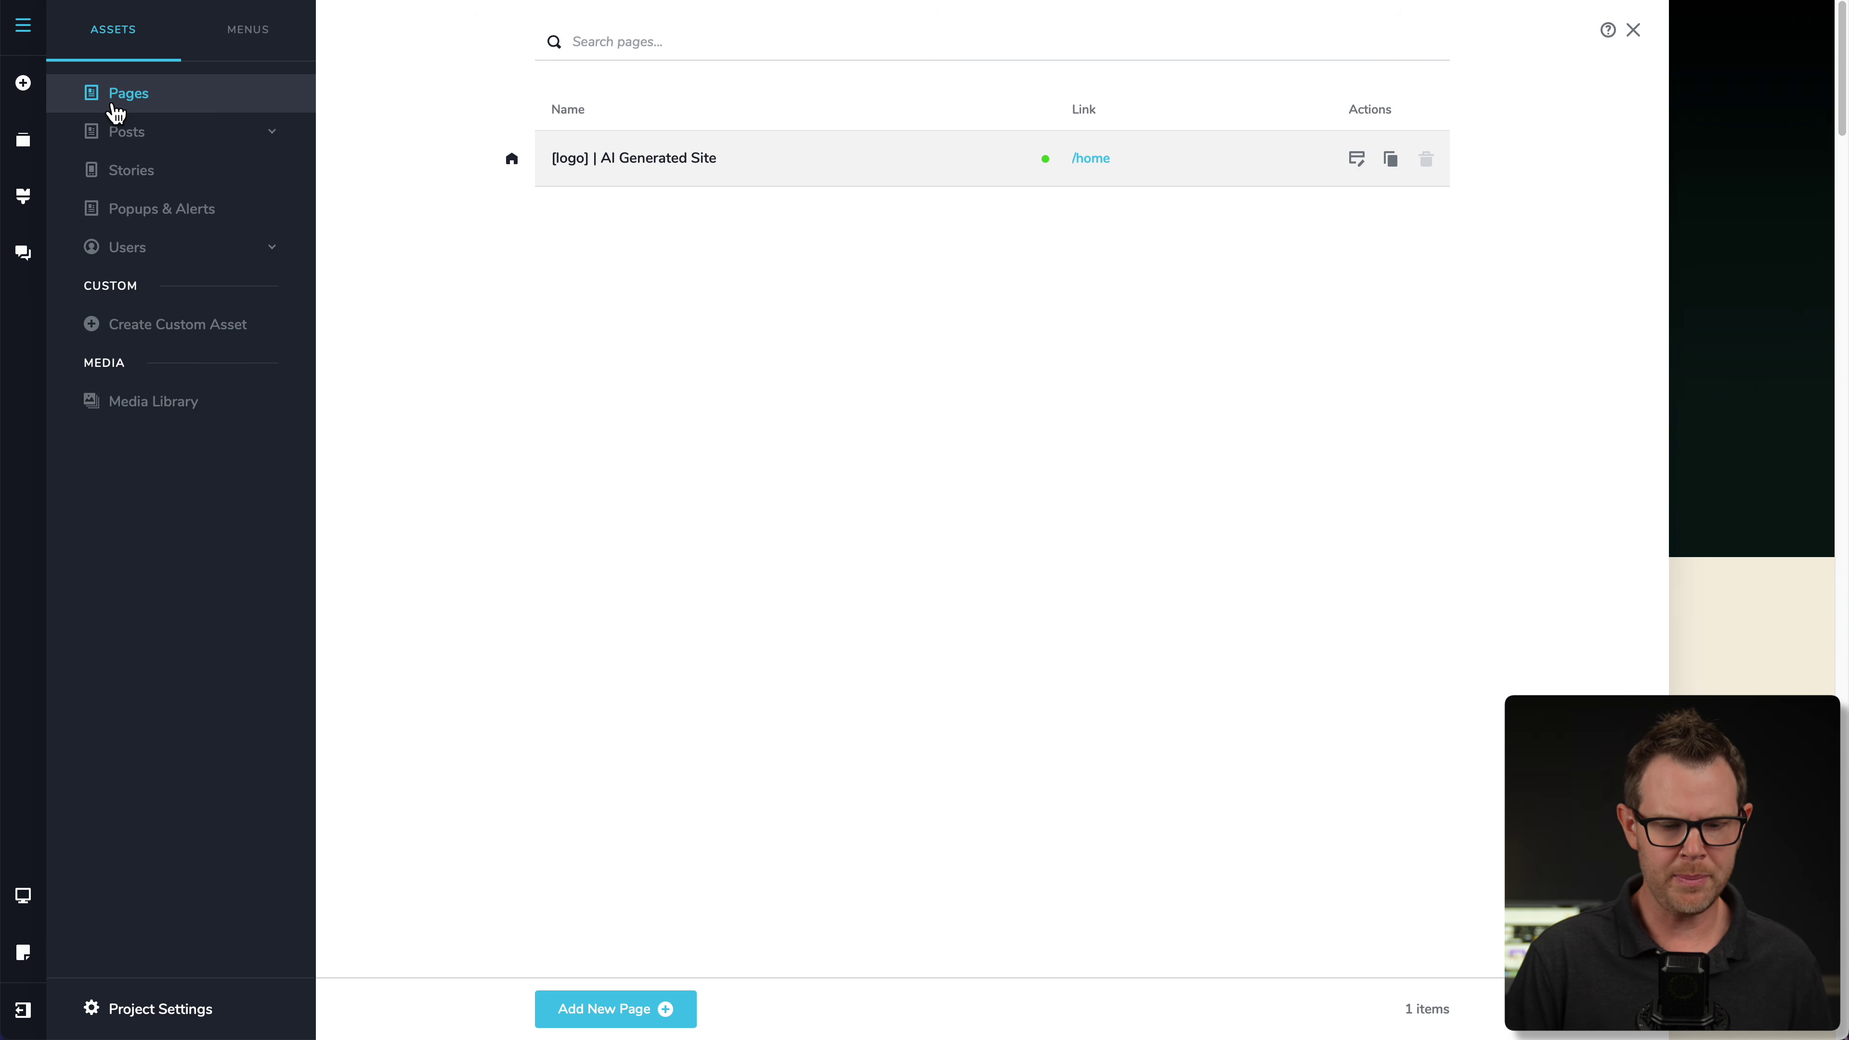
# - Create an About page at /about with Draft status and return to the Pages list
pyautogui.click(617, 1016)
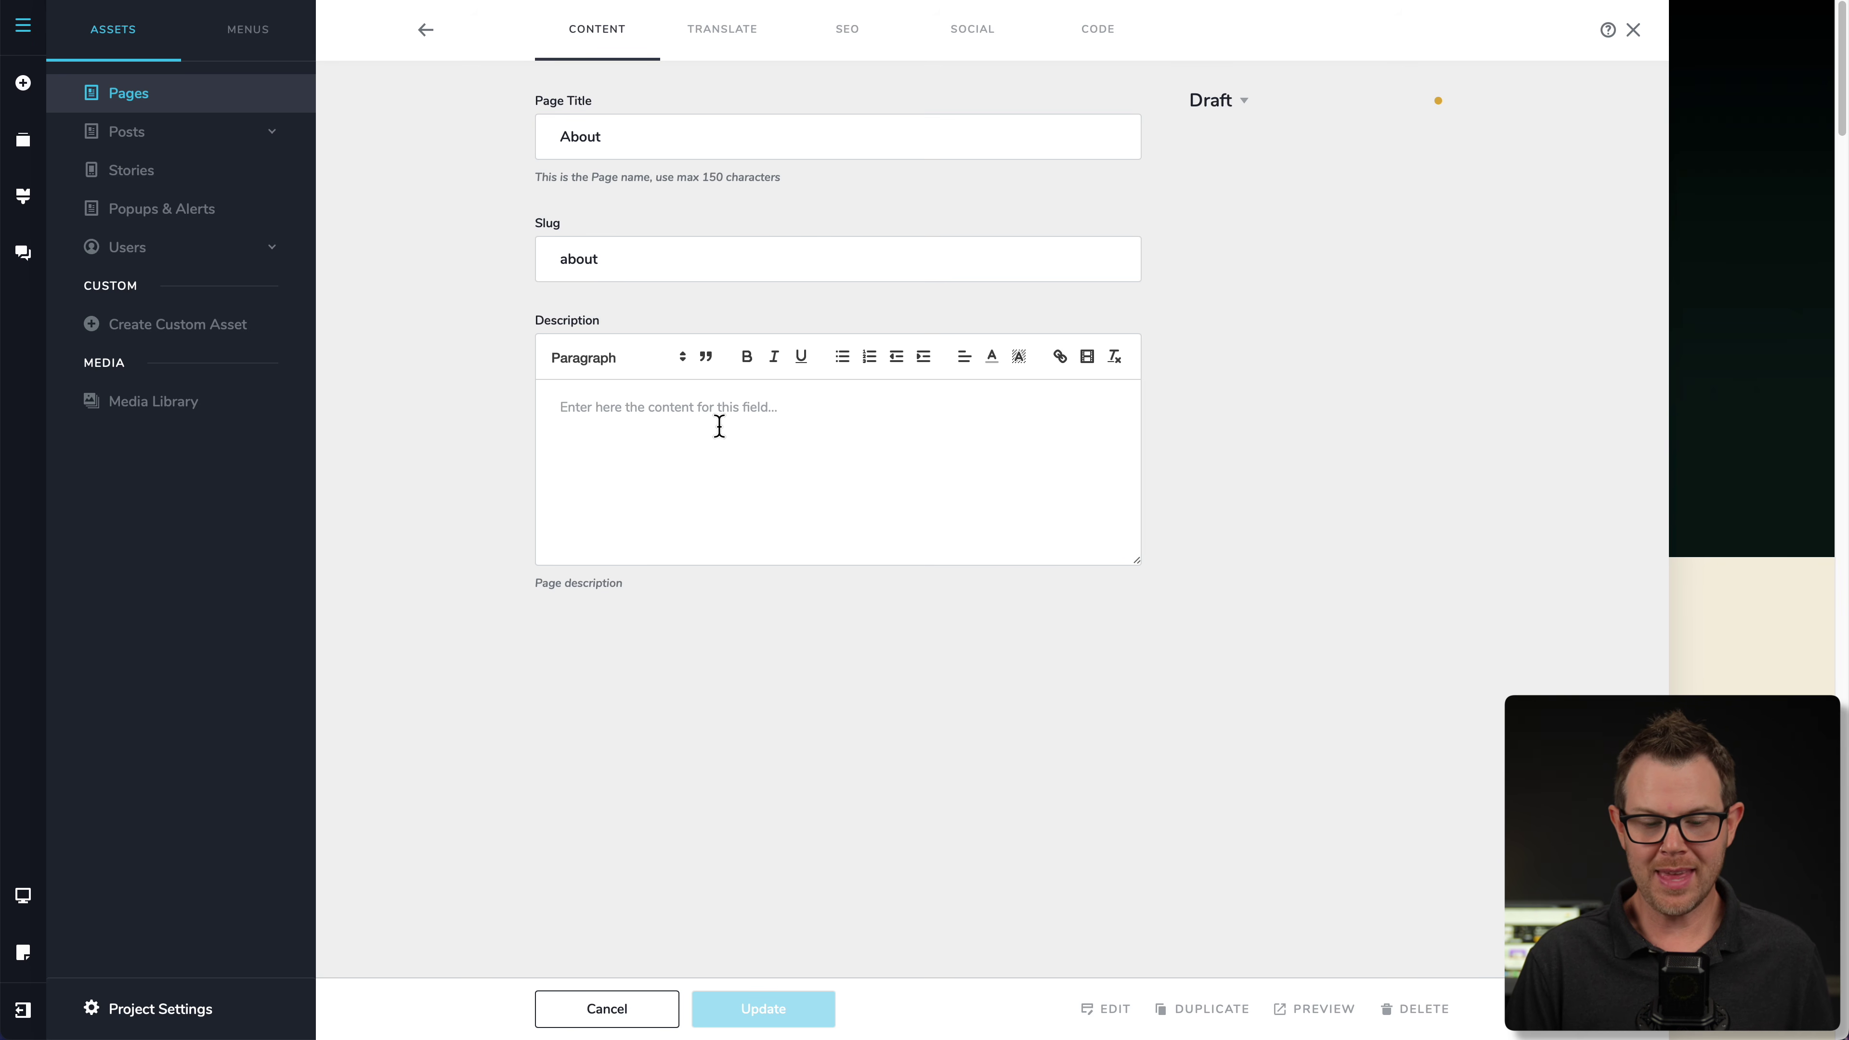
pyautogui.click(1231, 102)
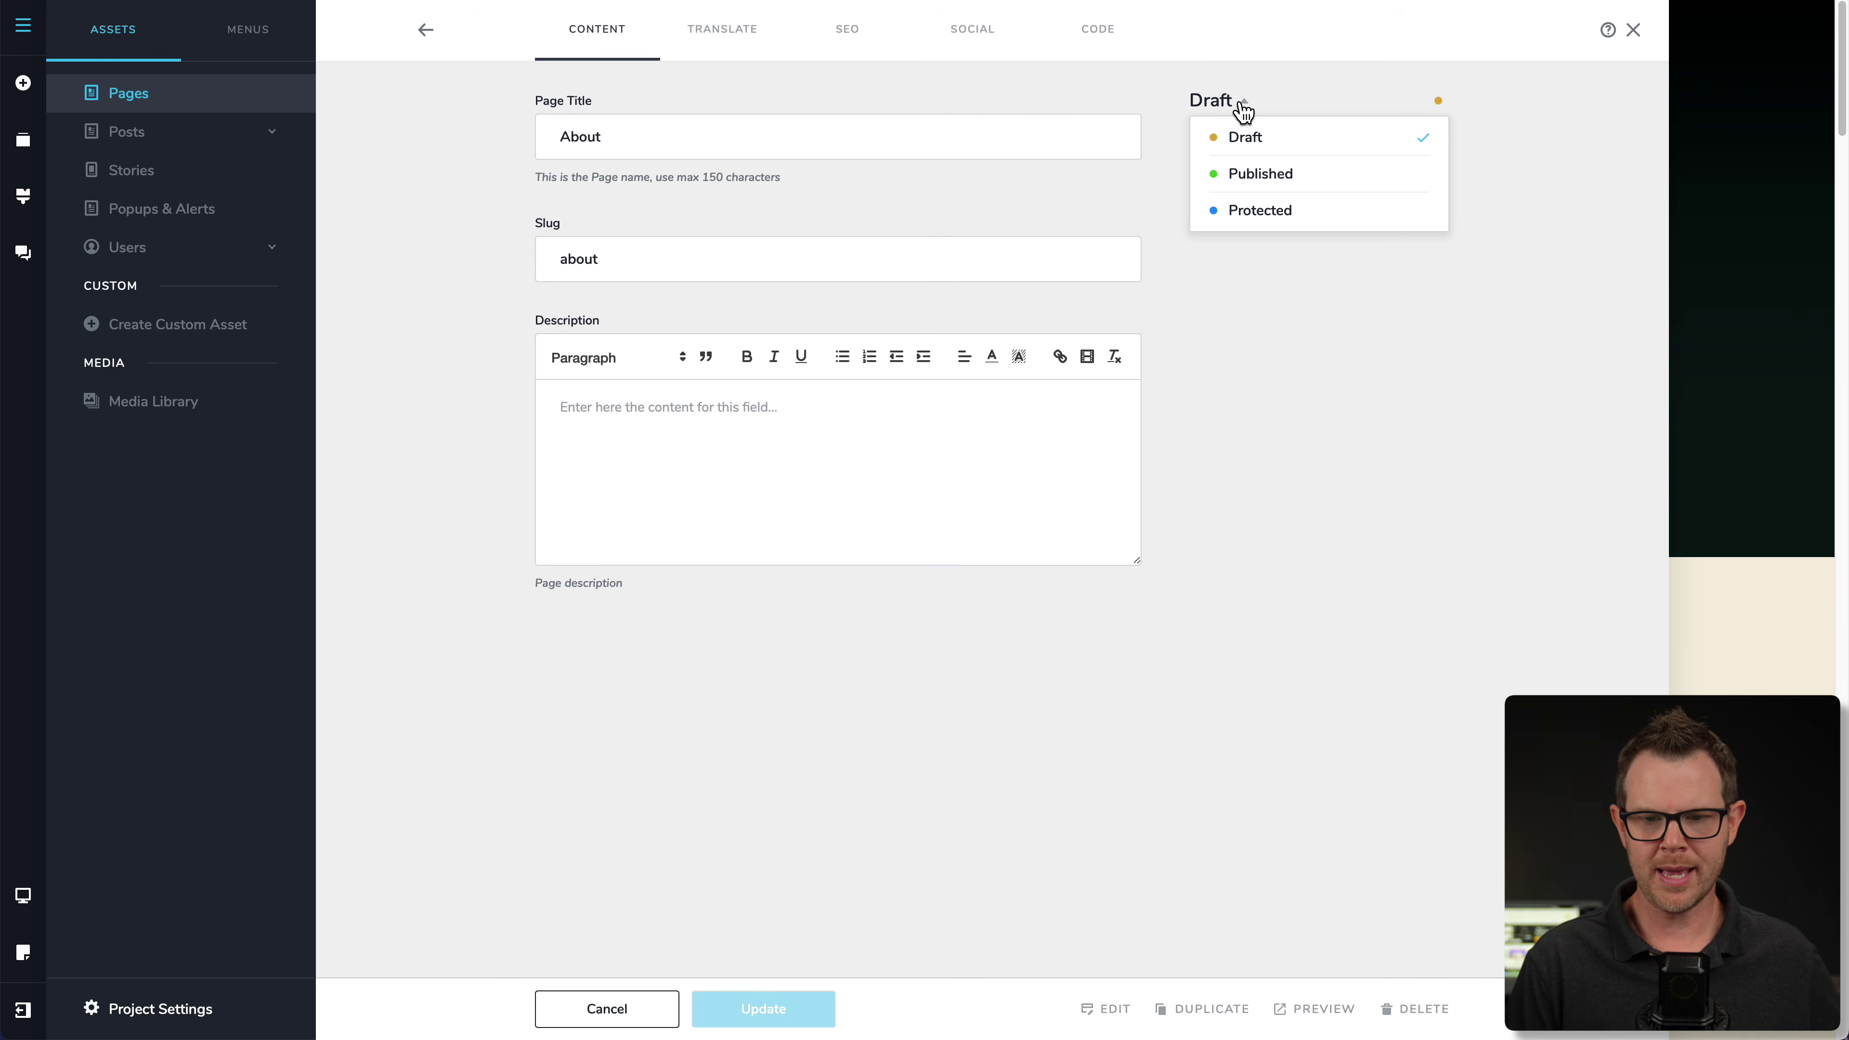
pyautogui.click(1205, 636)
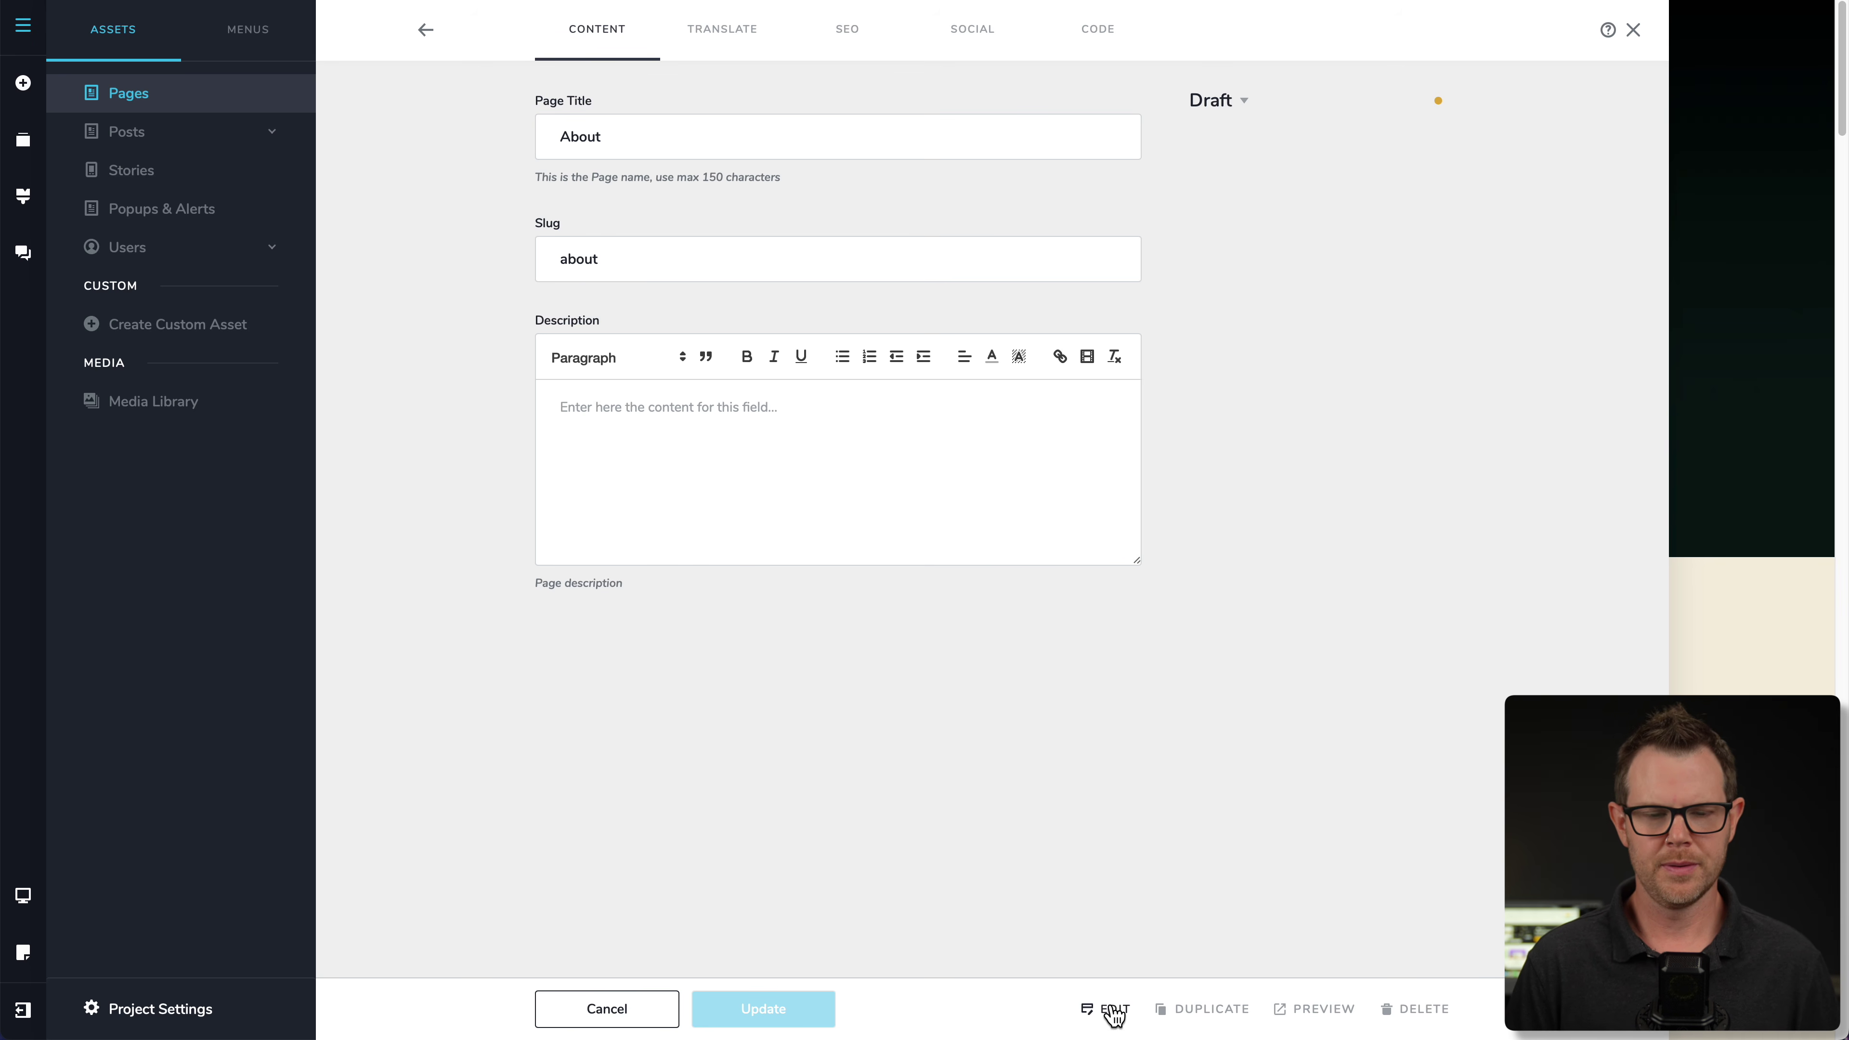
pyautogui.click(127, 111)
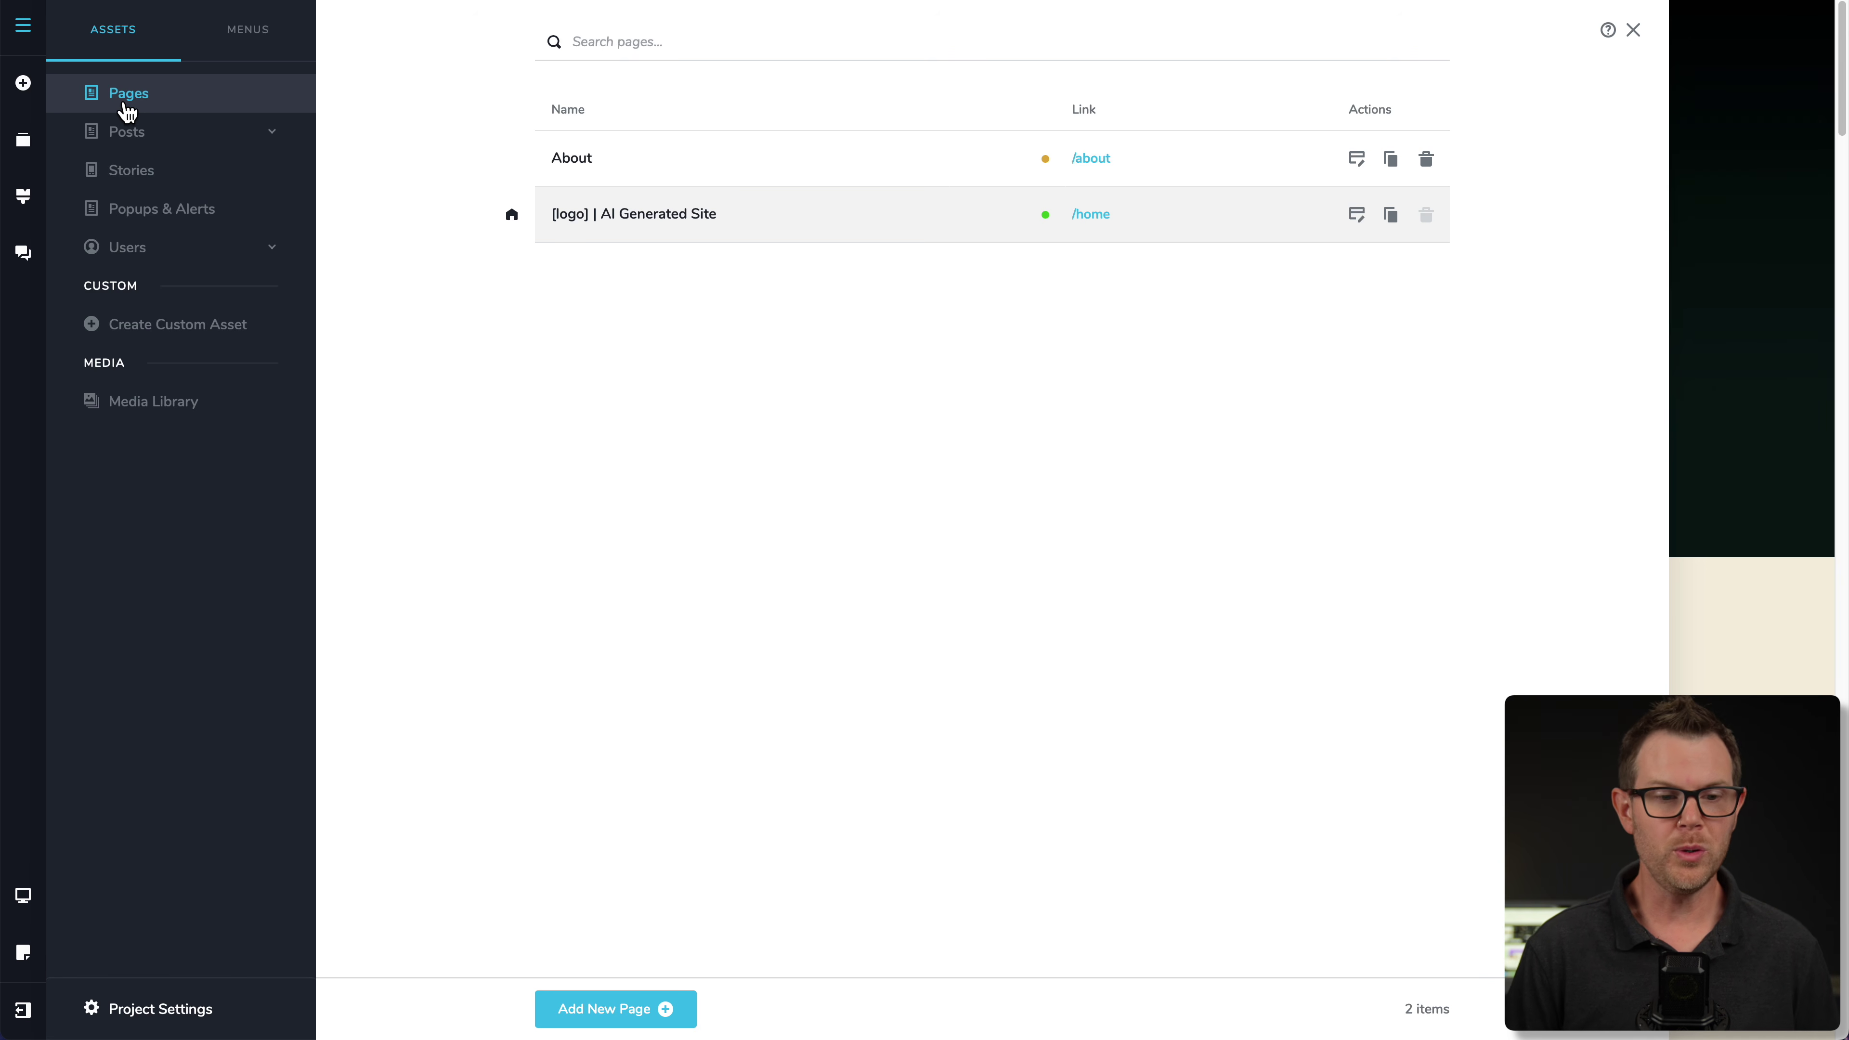
# - Create the draft post My Post in the Blog category and save it
pyautogui.click(142, 139)
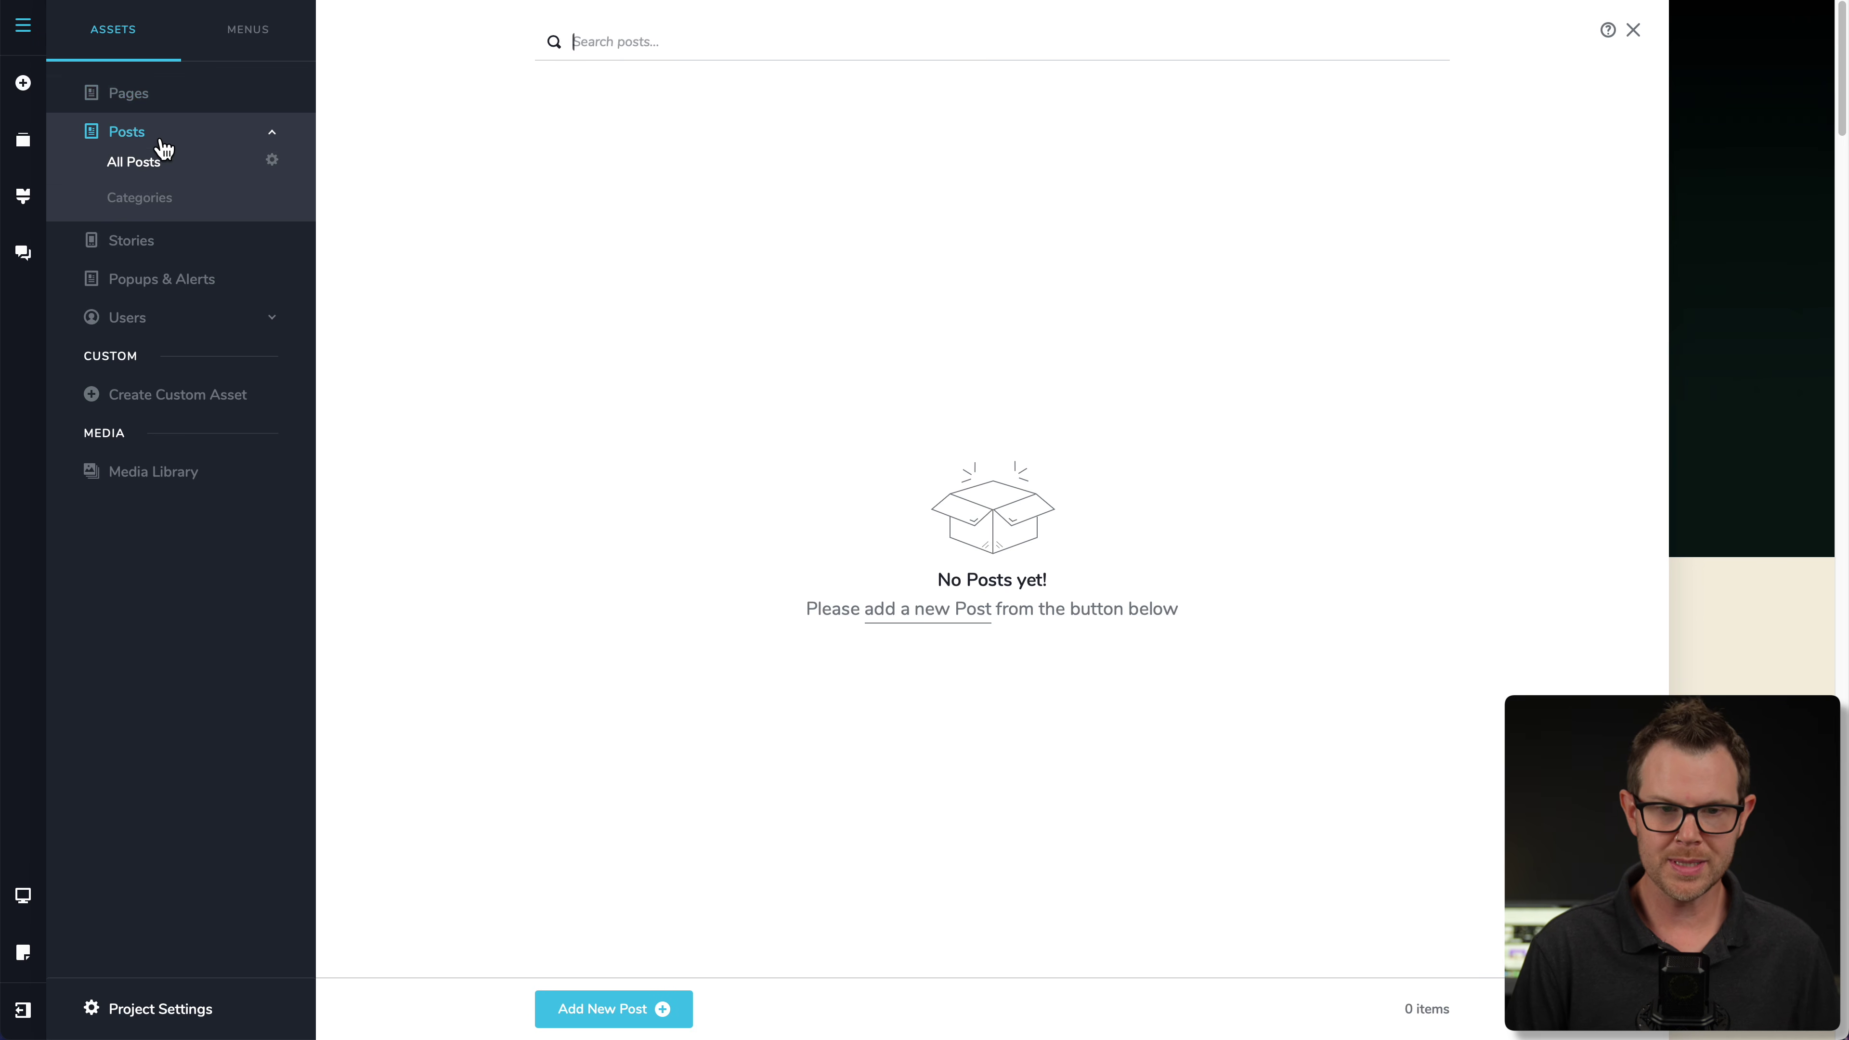
pyautogui.click(626, 1012)
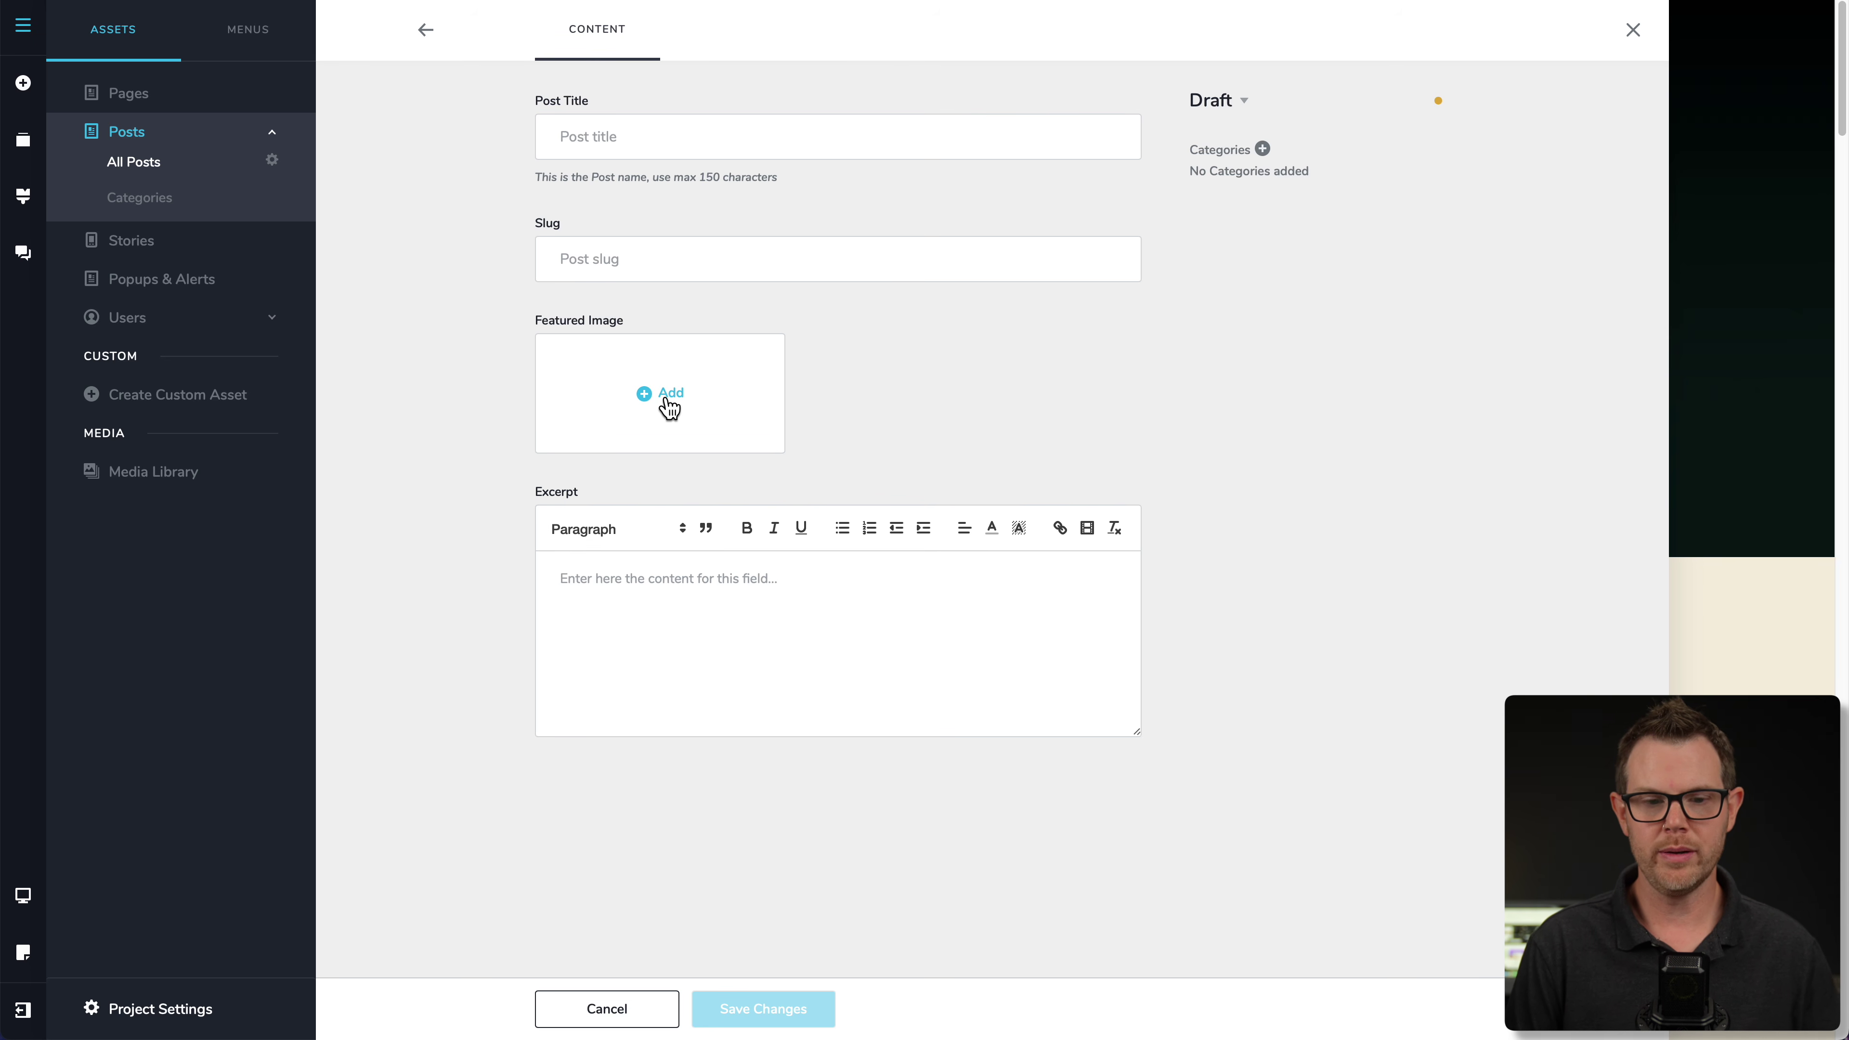
pyautogui.click(661, 616)
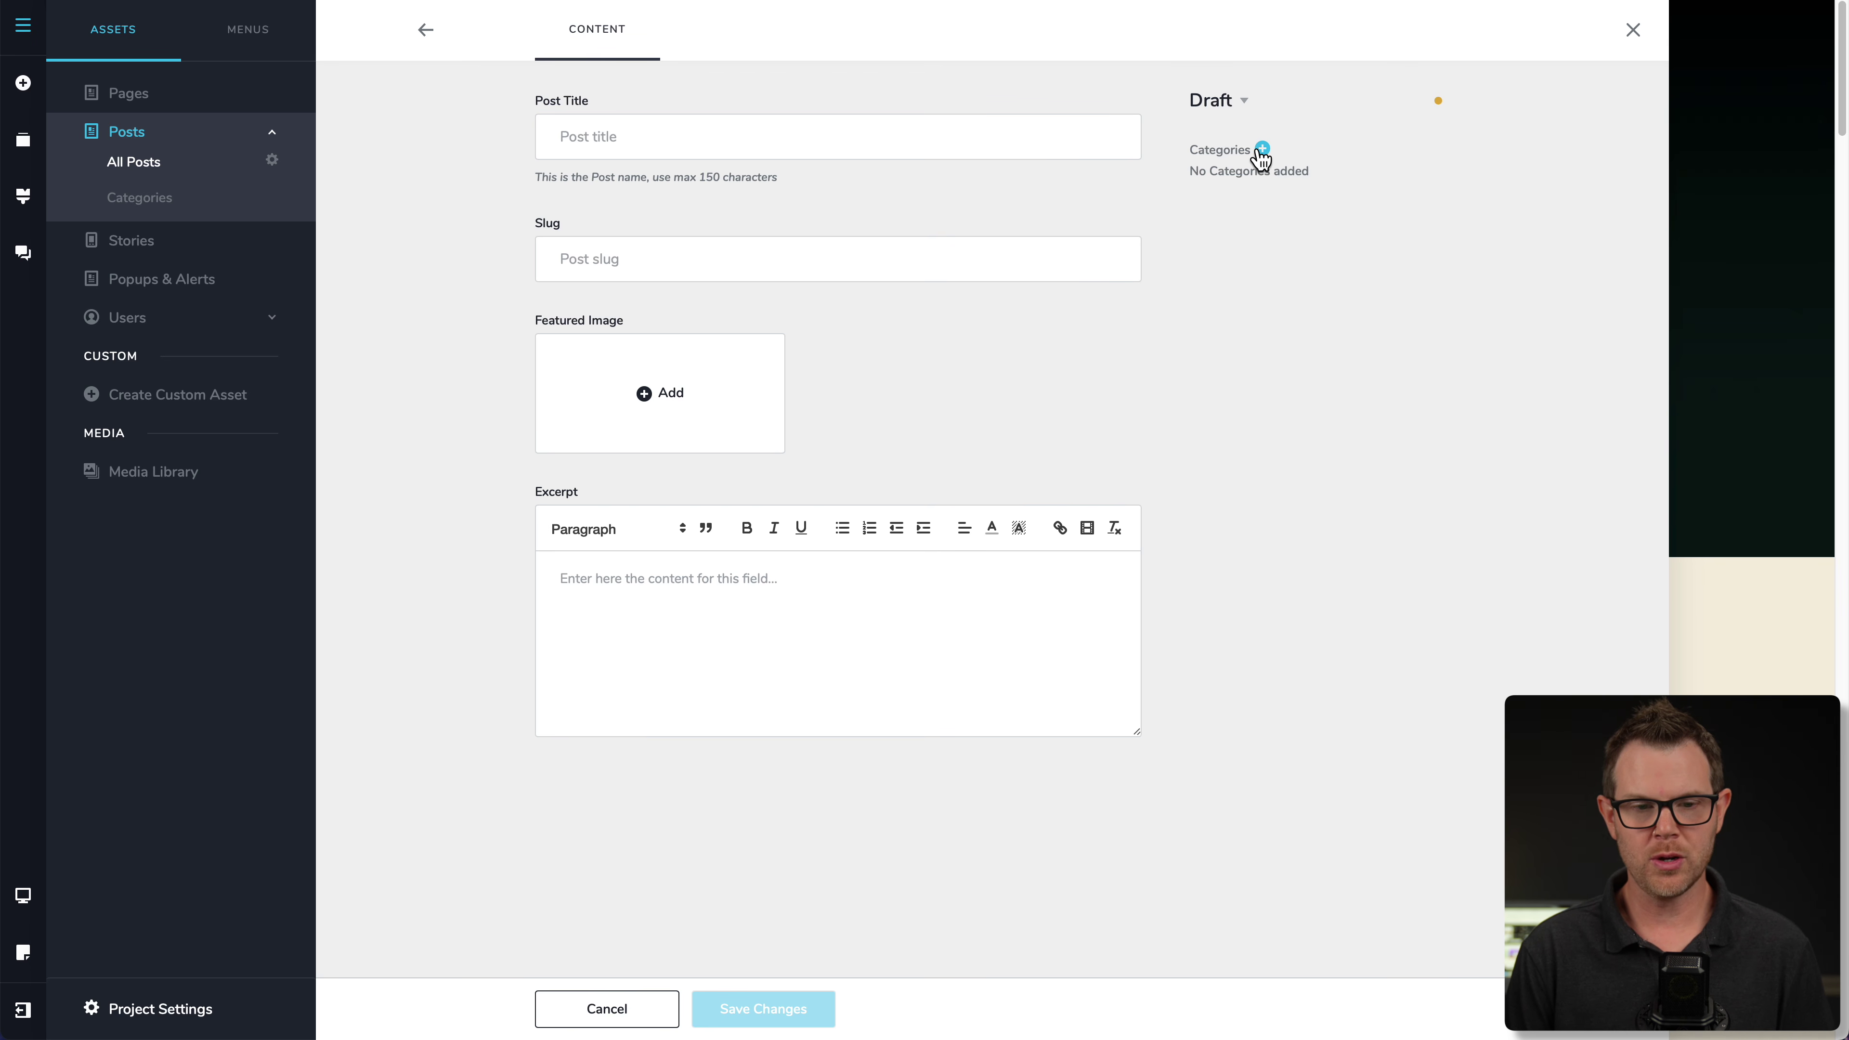
pyautogui.click(1261, 150)
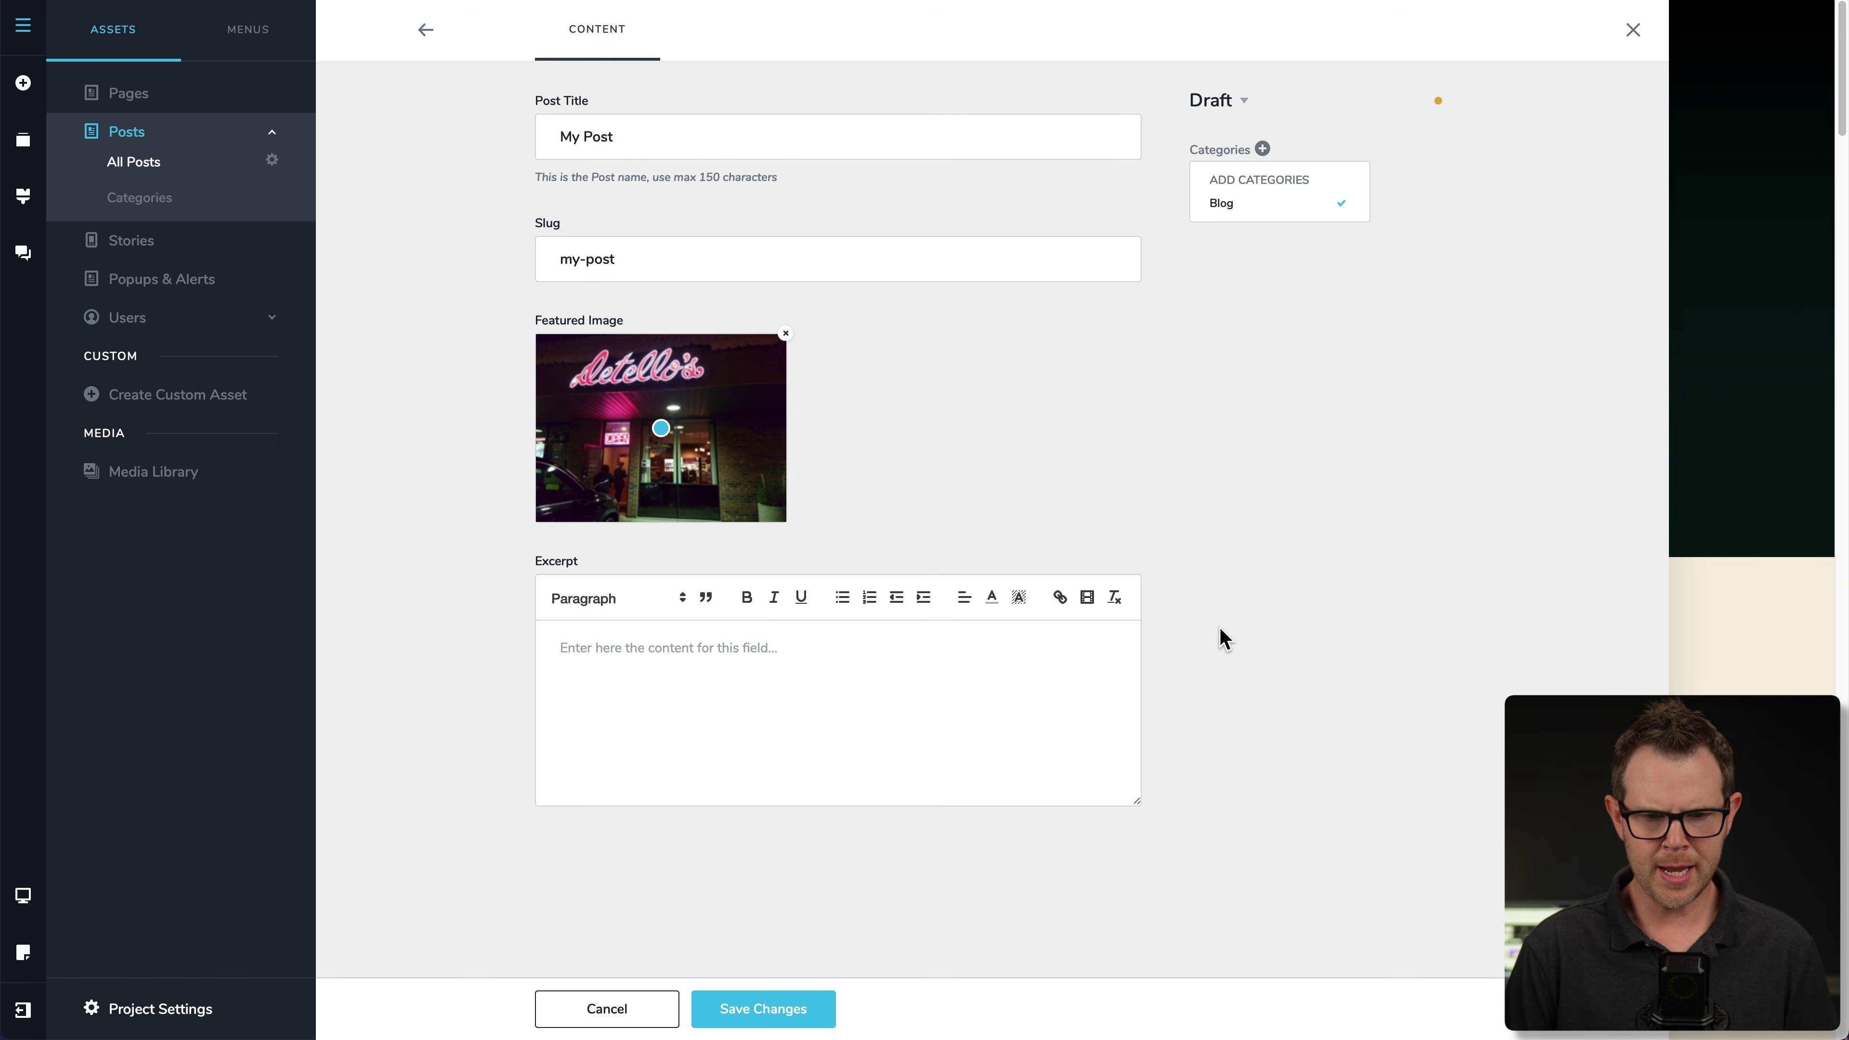
pyautogui.click(1230, 641)
pyautogui.click(777, 1009)
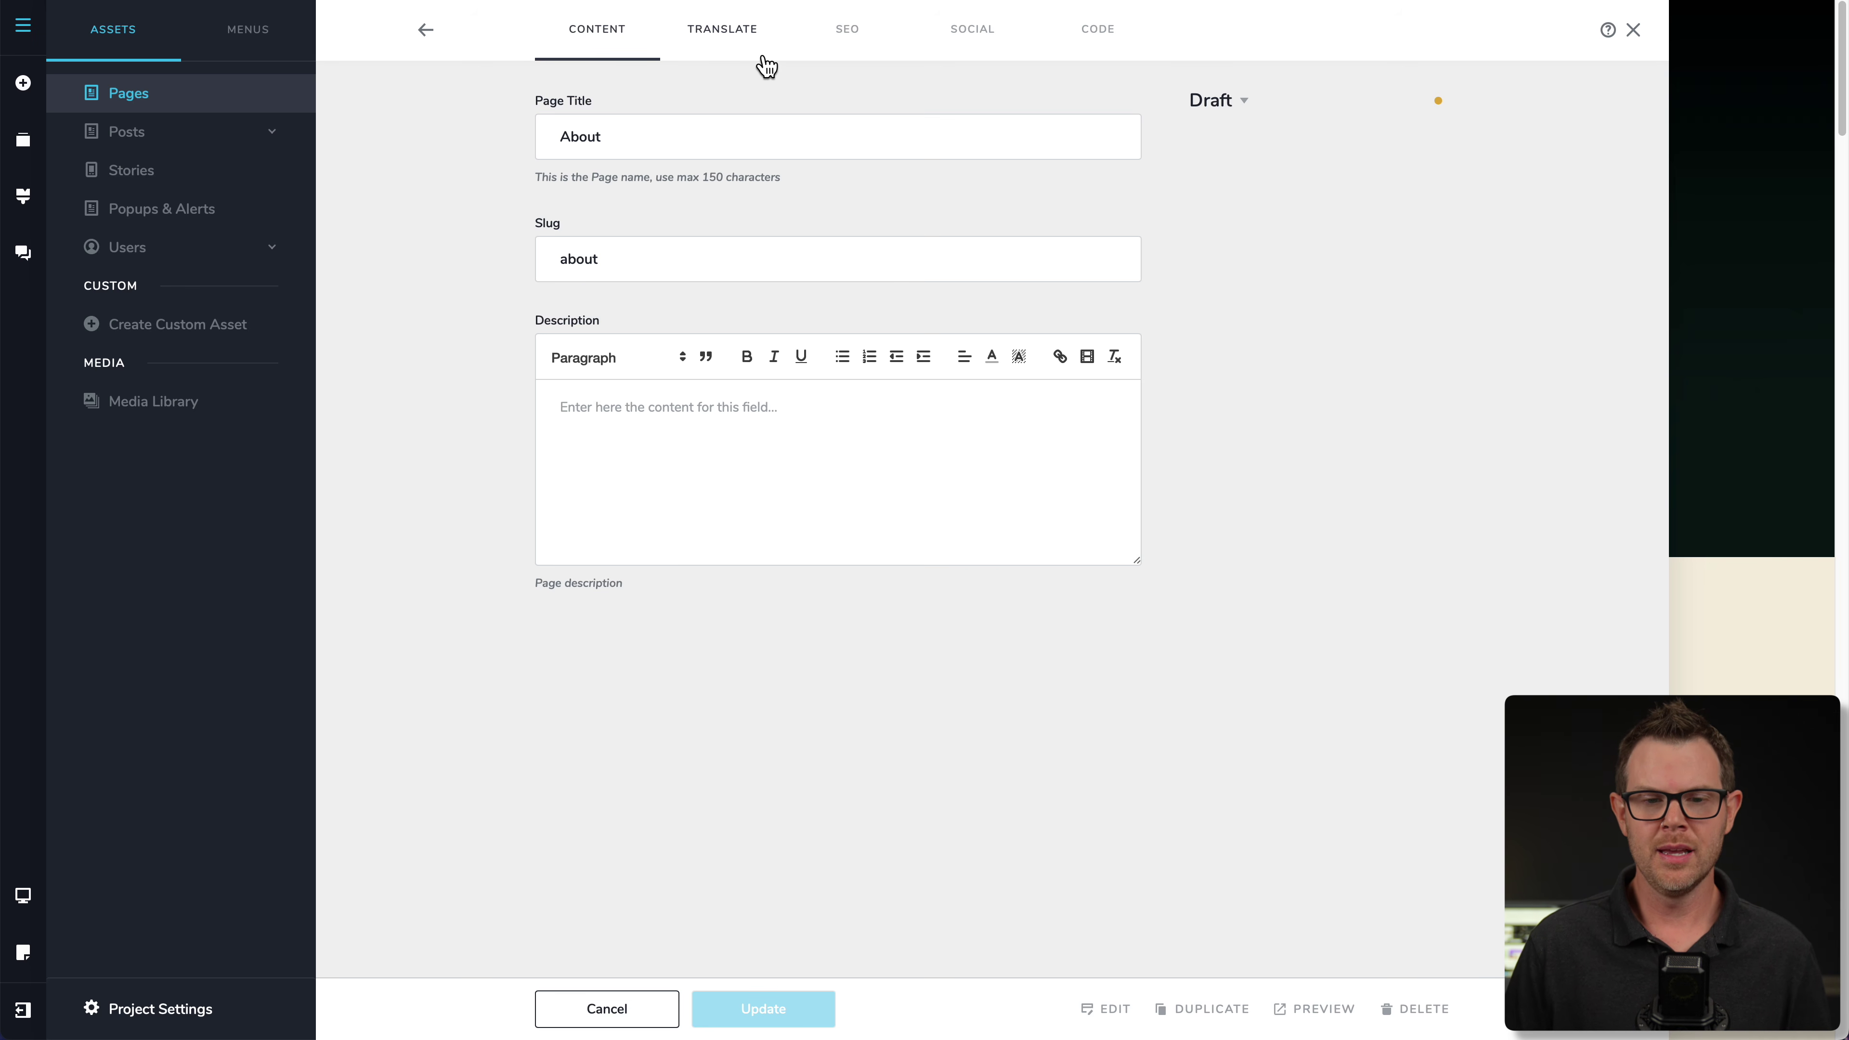
# - Review the About page's Translate, SEO, Social and Code settings tabs in turn
pyautogui.click(754, 42)
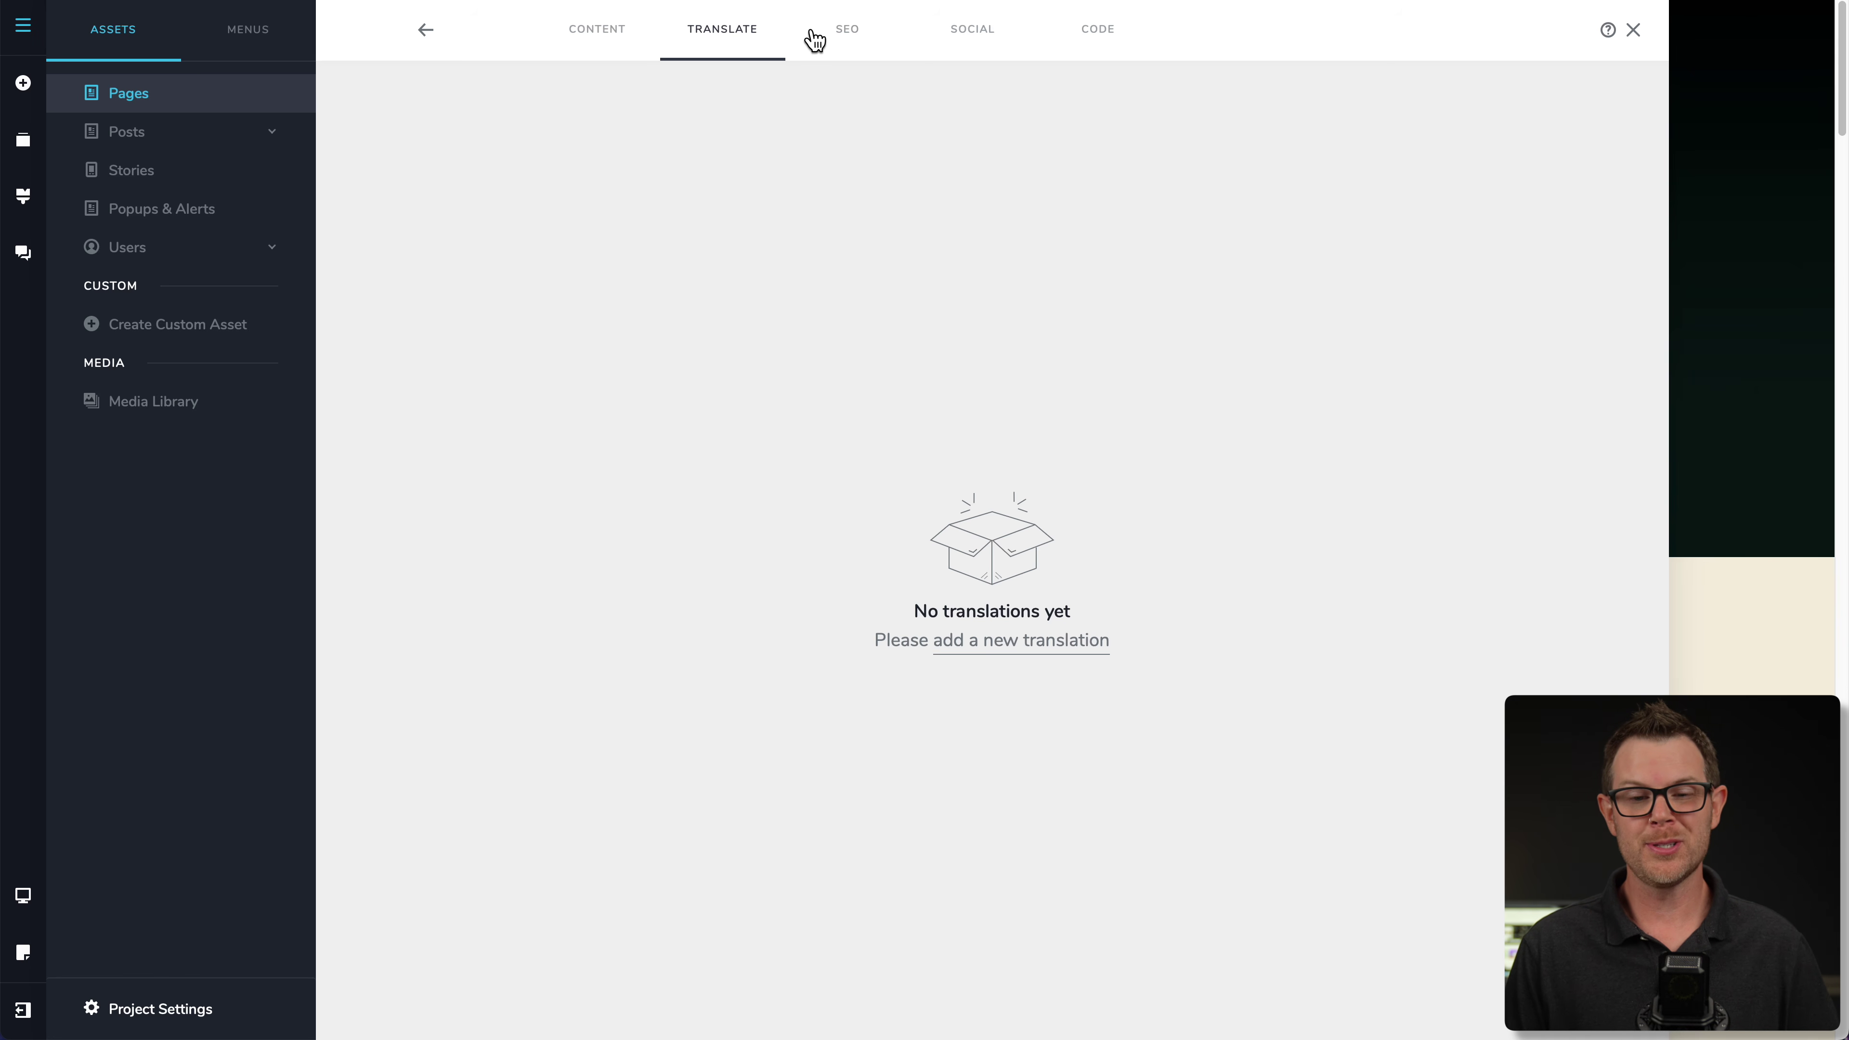
pyautogui.click(842, 45)
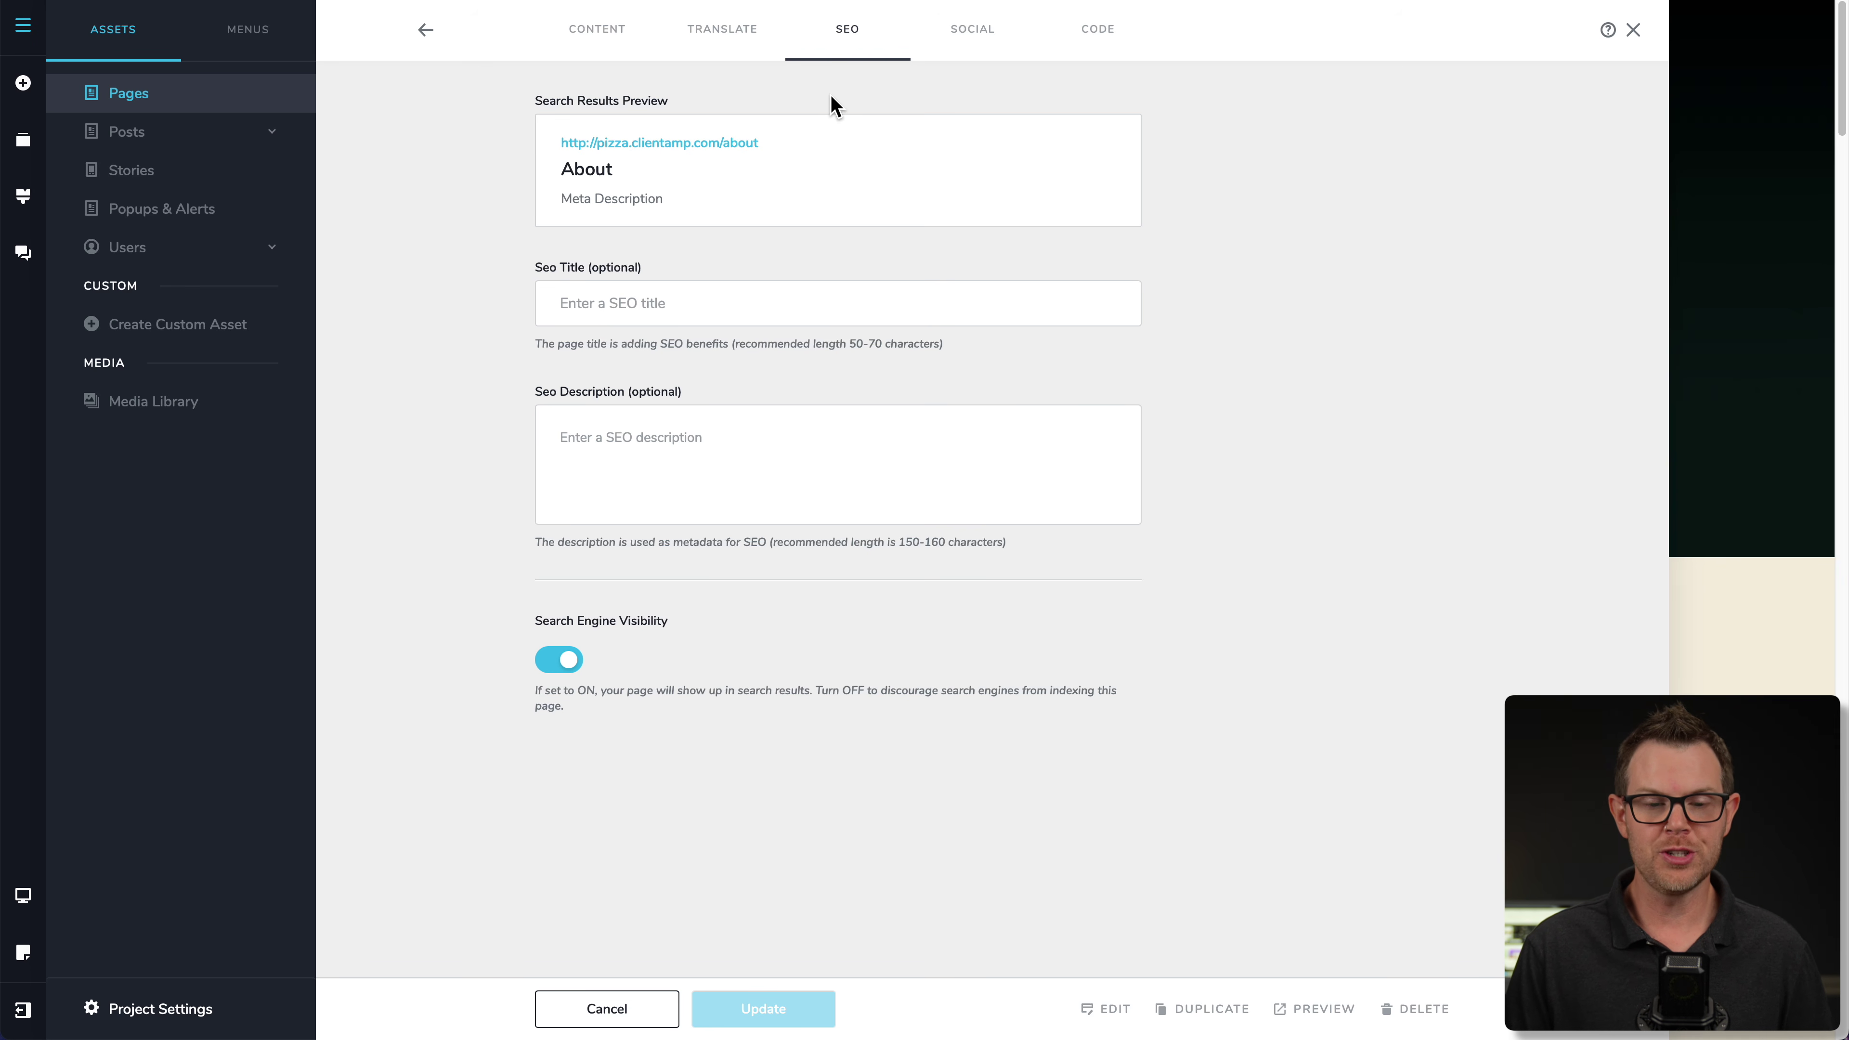
pyautogui.click(977, 42)
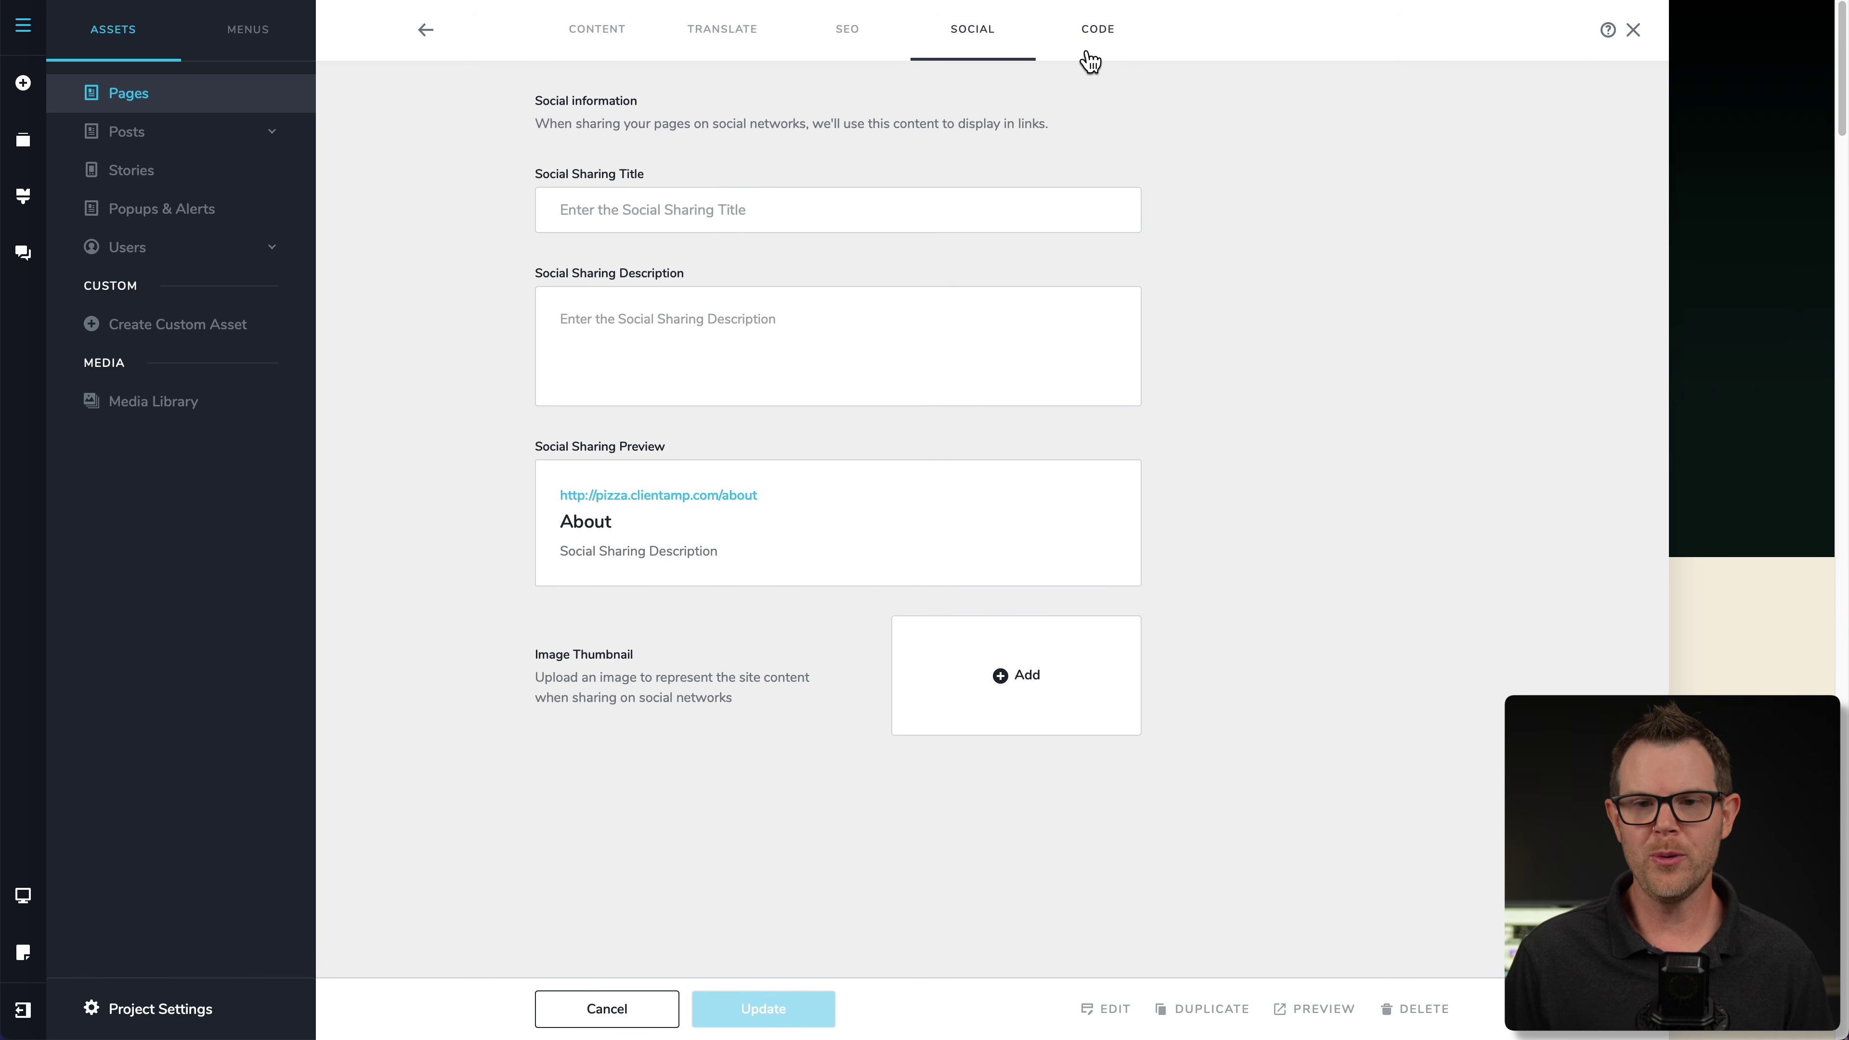
pyautogui.click(1107, 42)
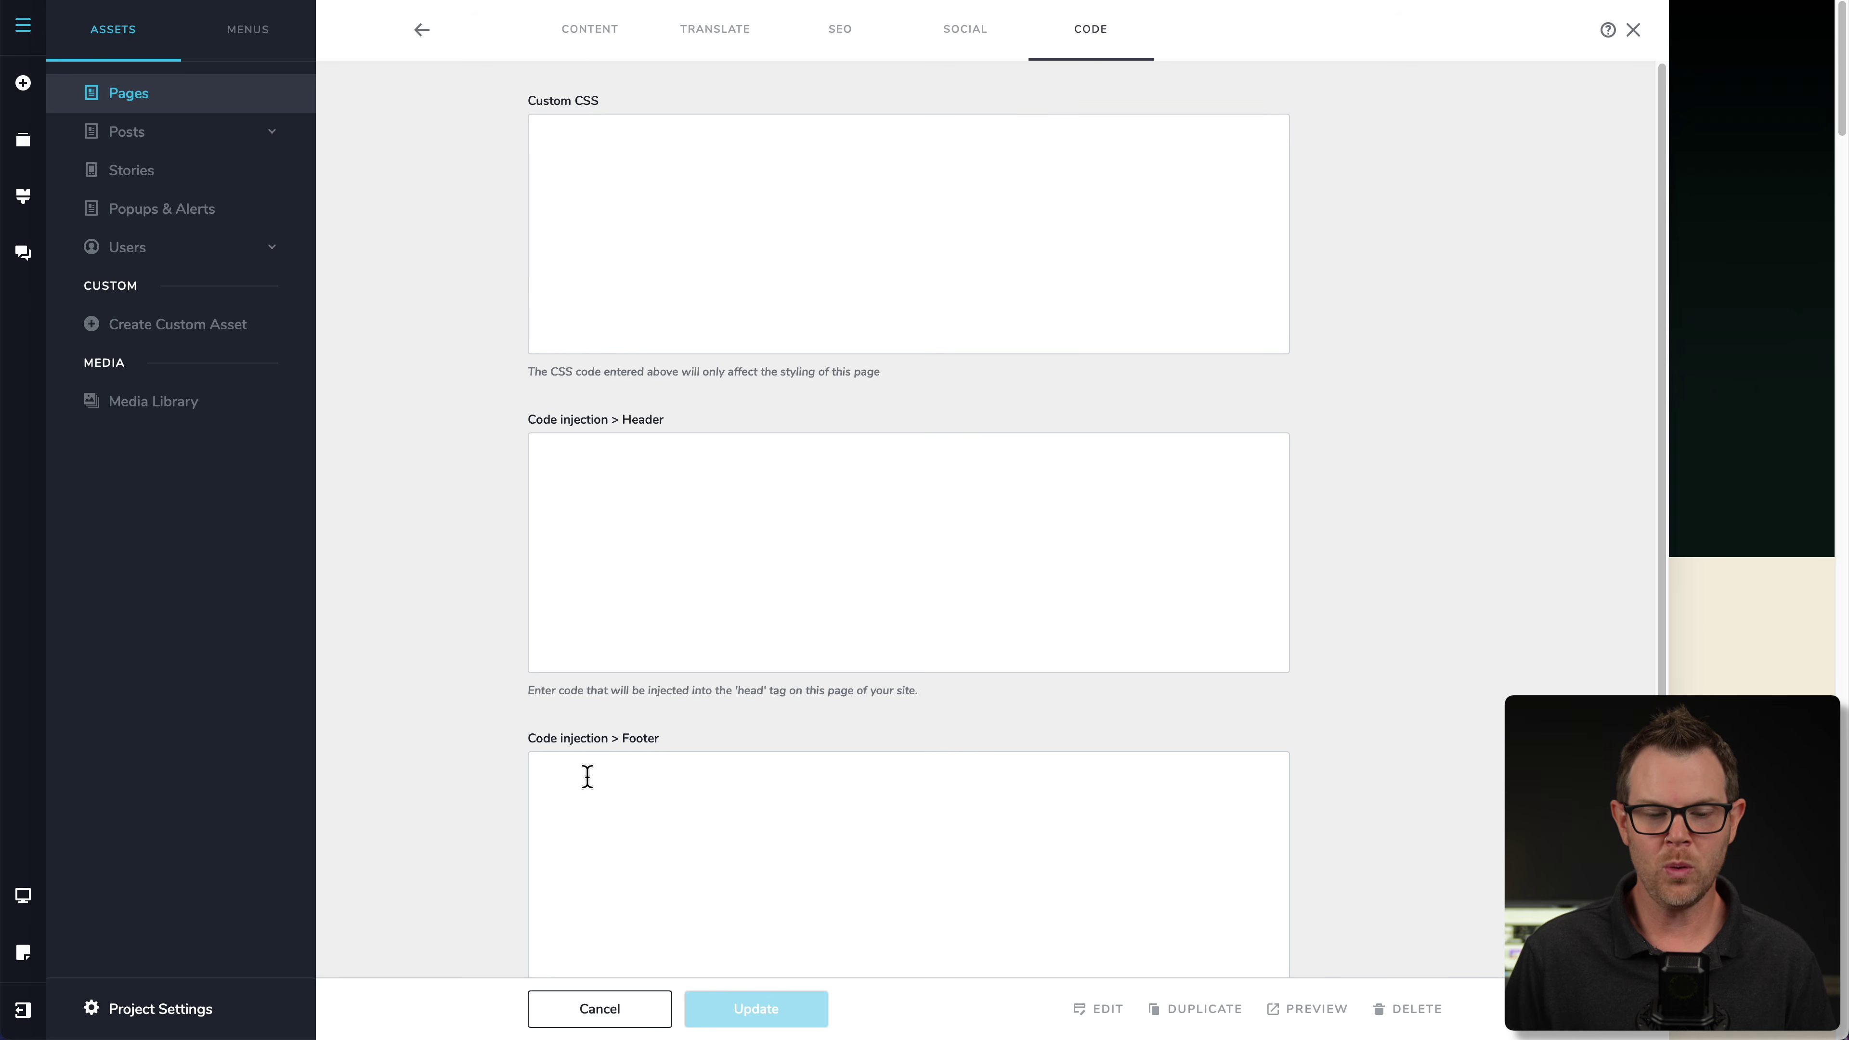
pyautogui.scroll(-1, 587, 776)
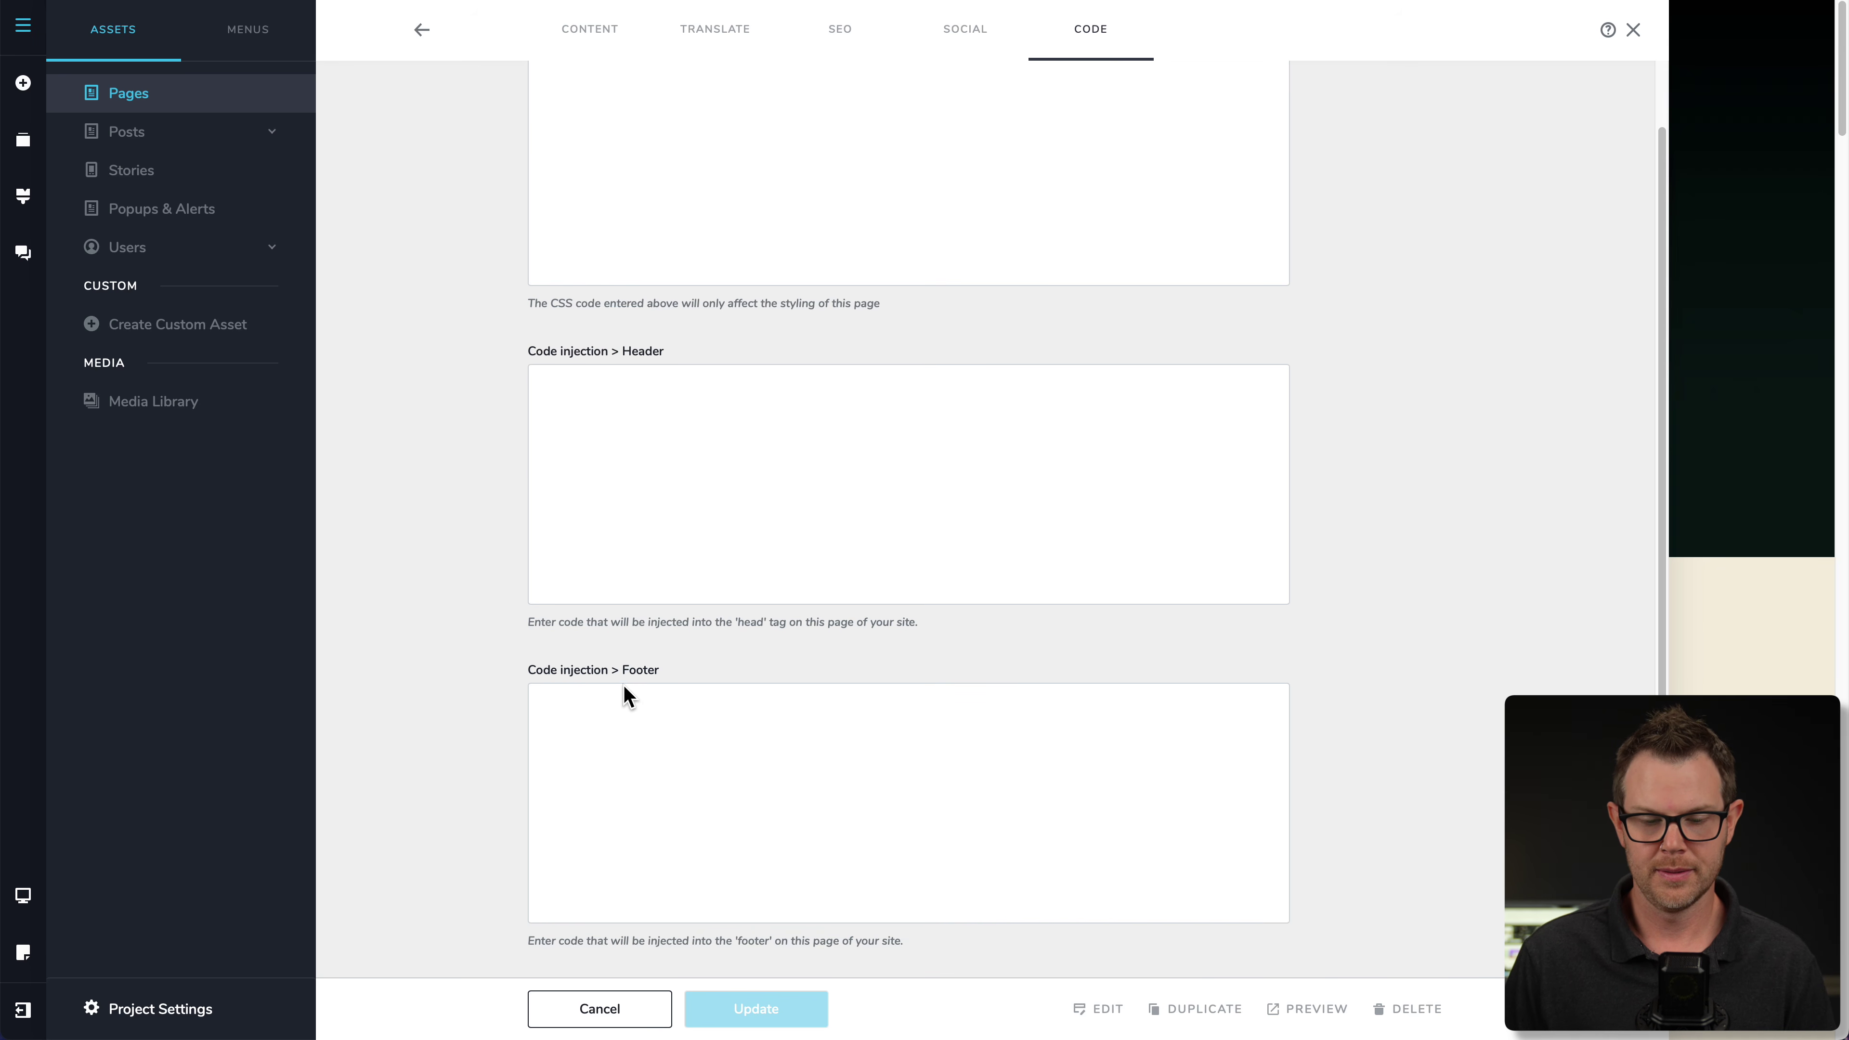